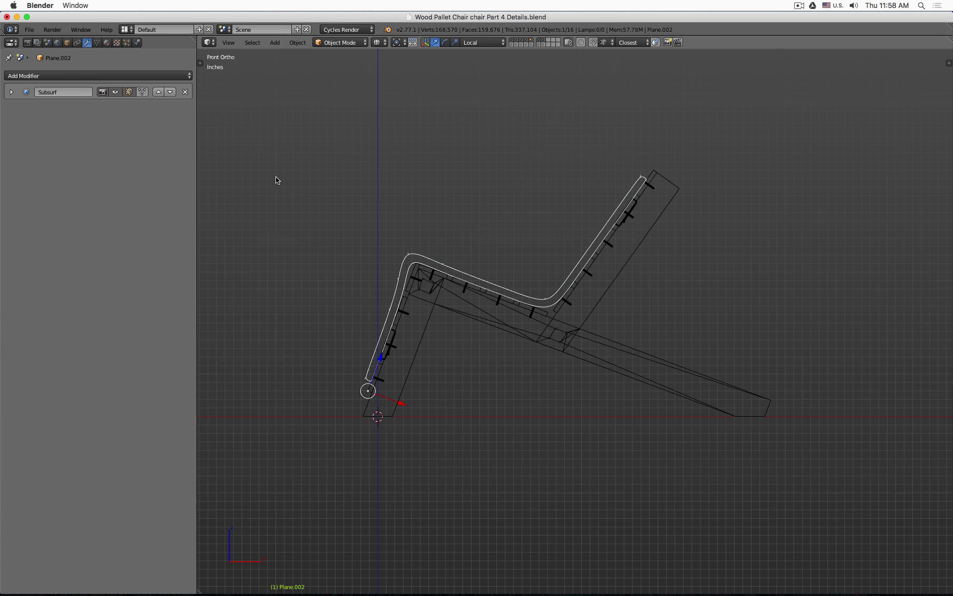
Check the Front Leg's location, rotation and dimensions, switch to solid shading and collapse its Joint modifier.
{"action": "right_click", "coordinate": [380, 417]}
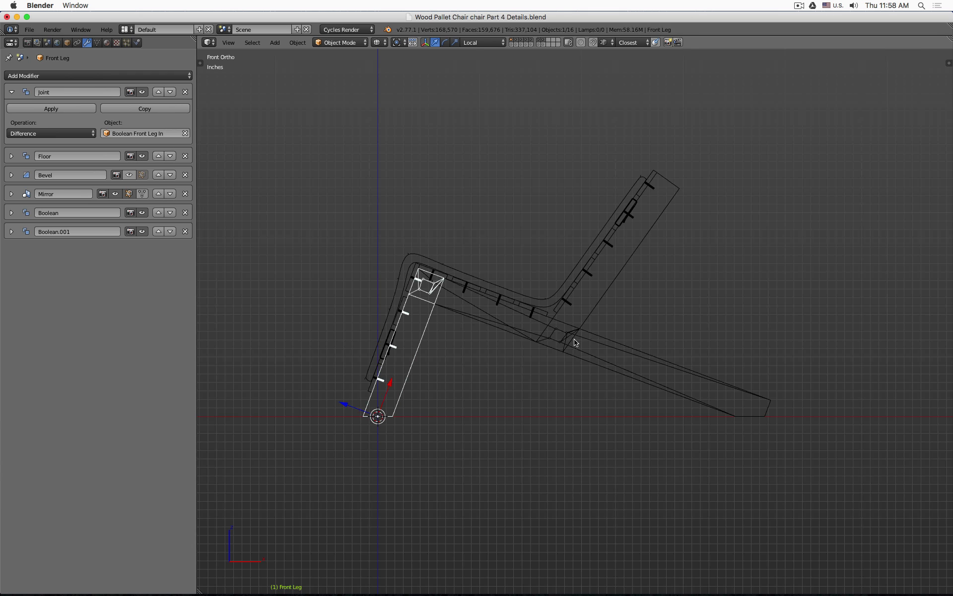
{"action": "key", "text": "n"}
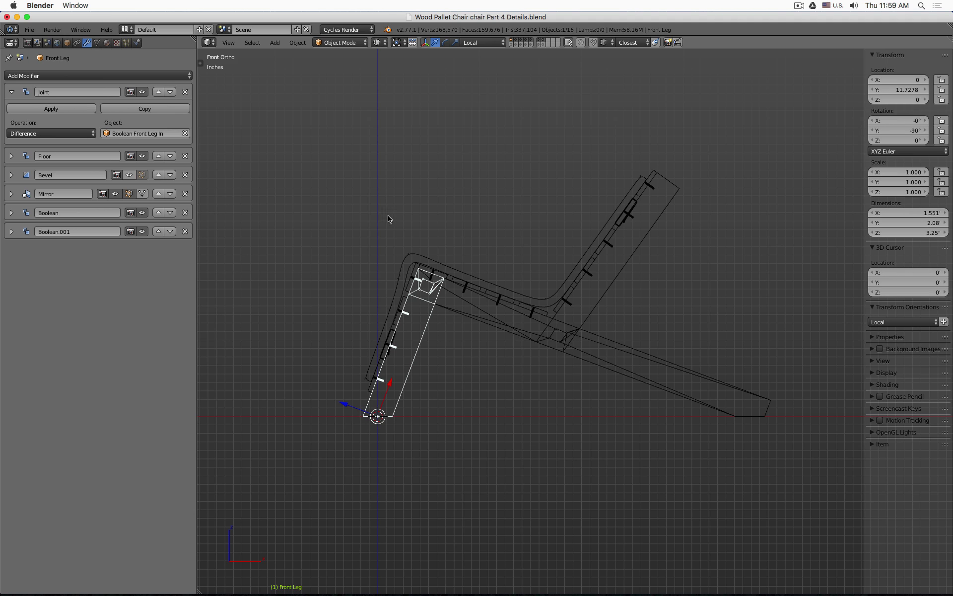
{"action": "middle_click_drag", "start_coordinate": [388, 215], "coordinate": [419, 251]}
{"action": "key", "text": "z"}
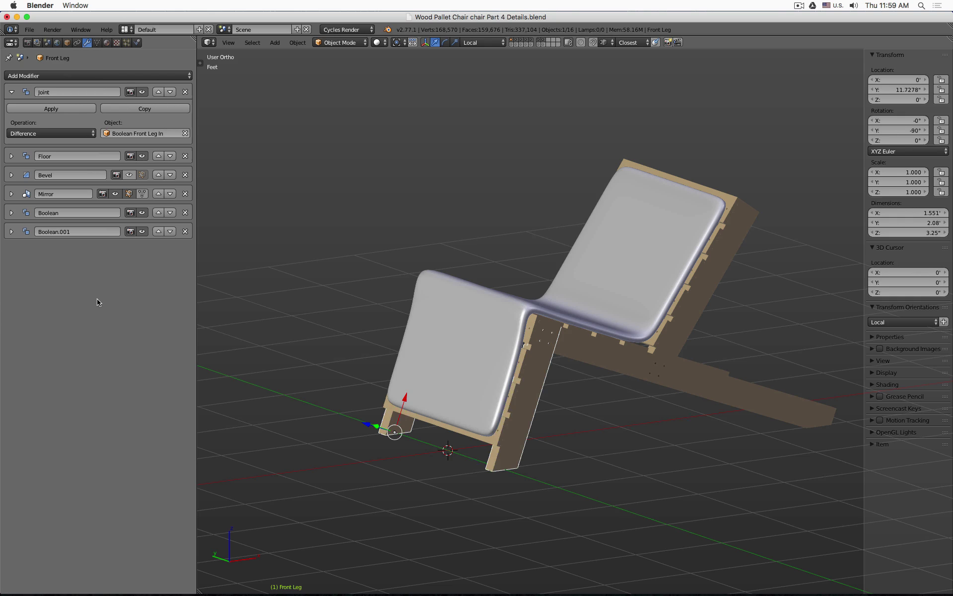
{"action": "left_click", "coordinate": [12, 92]}
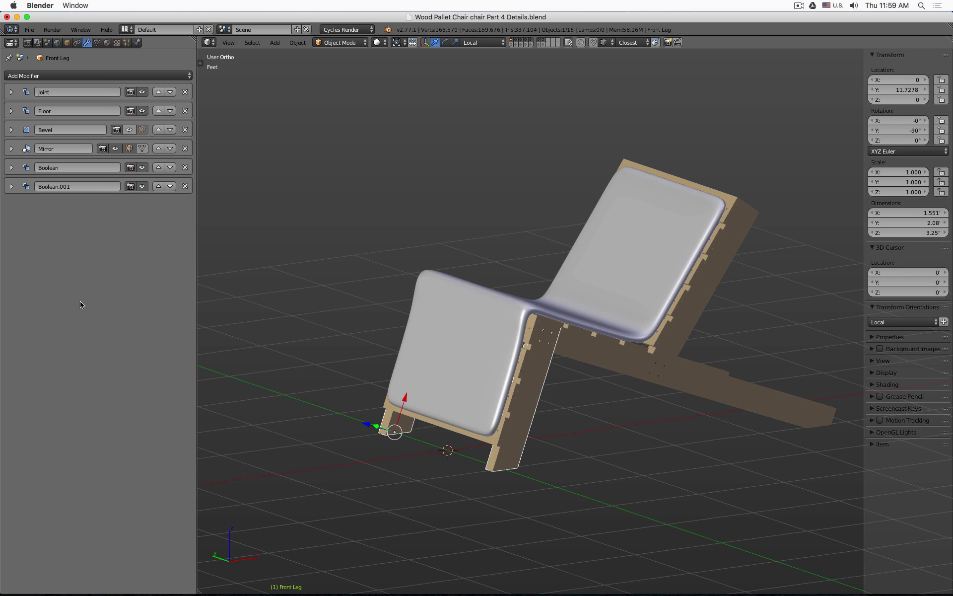
{"action": "key", "text": "n"}
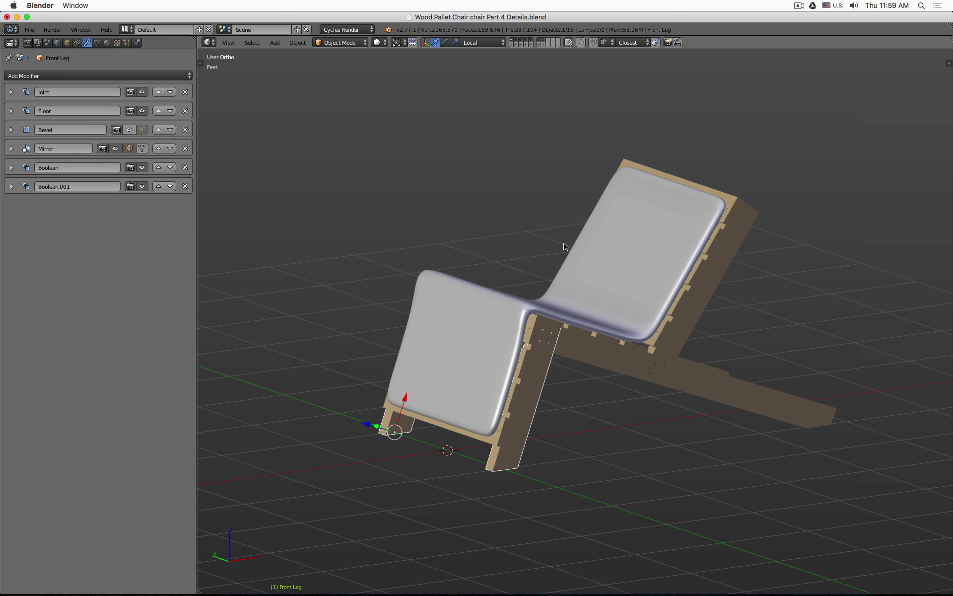
Compare the chair's wooden parts and seat cushion in wireframe and solid shading, ending with the Front Leg selected.
{"action": "key", "text": "z"}
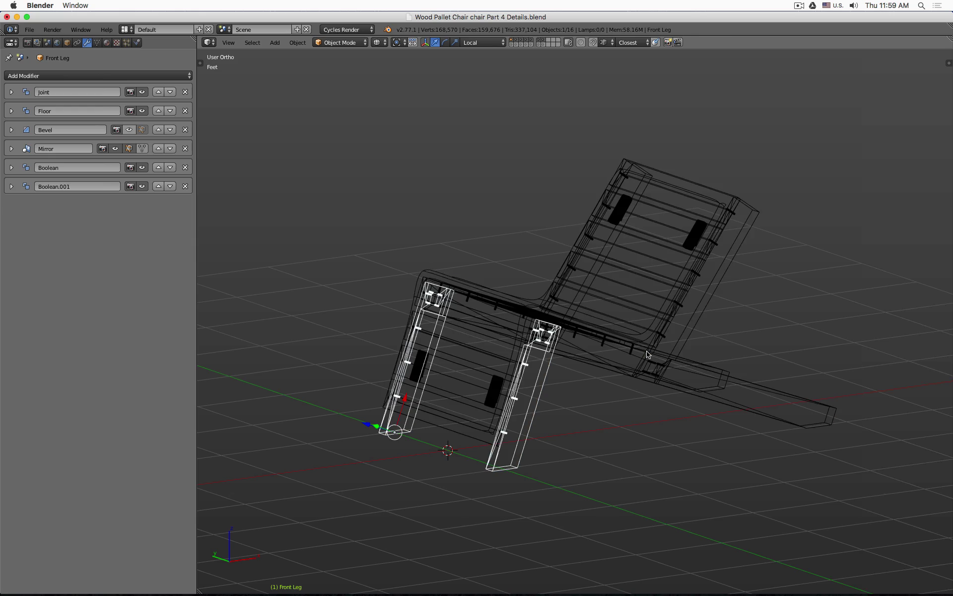
{"action": "key", "text": "z"}
{"action": "right_click", "coordinate": [434, 271]}
{"action": "key", "text": "z"}
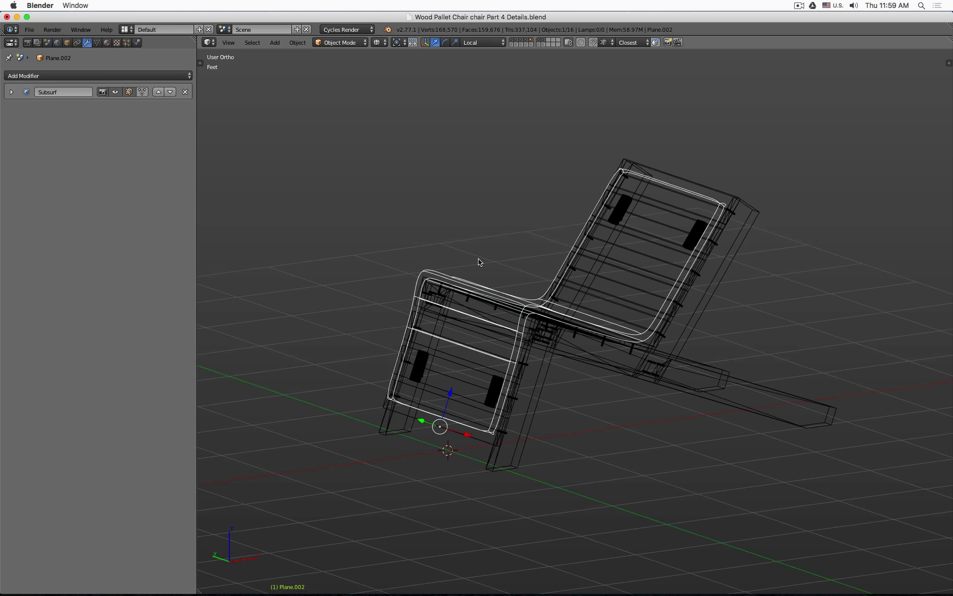
{"action": "key", "text": "z"}
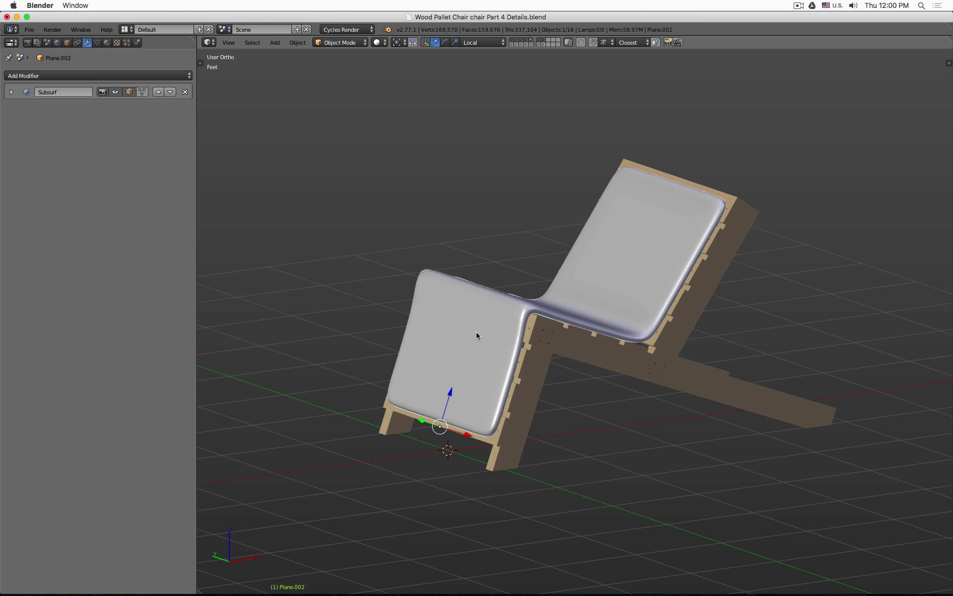
{"action": "right_click", "coordinate": [394, 426]}
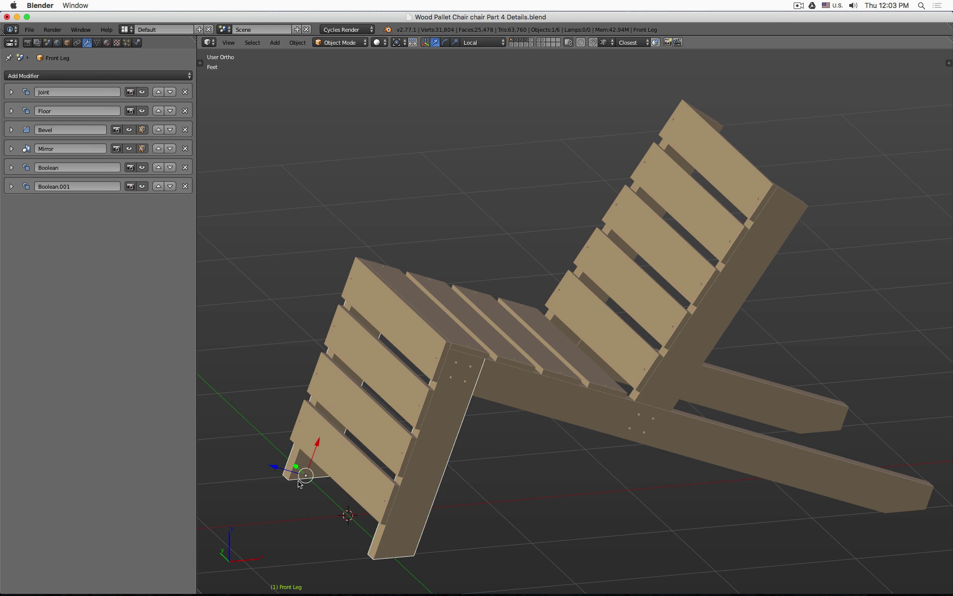
Show only the front leg layer and examine the joint cutout and dowel holes at the leg's upper end.
{"action": "left_click", "coordinate": [511, 42]}
{"action": "middle_click_drag", "start_coordinate": [464, 278], "coordinate": [485, 276]}
{"action": "scroll", "coordinate": [485, 297], "scroll_direction": "up", "scroll_amount": 5}
{"action": "middle_click_drag", "start_coordinate": [496, 312], "coordinate": [487, 315]}
{"action": "scroll", "coordinate": [531, 270], "scroll_direction": "down", "scroll_amount": 6}
{"action": "middle_click_drag", "start_coordinate": [549, 278], "coordinate": [479, 332]}
{"action": "scroll", "coordinate": [380, 323], "scroll_direction": "up", "scroll_amount": 9}
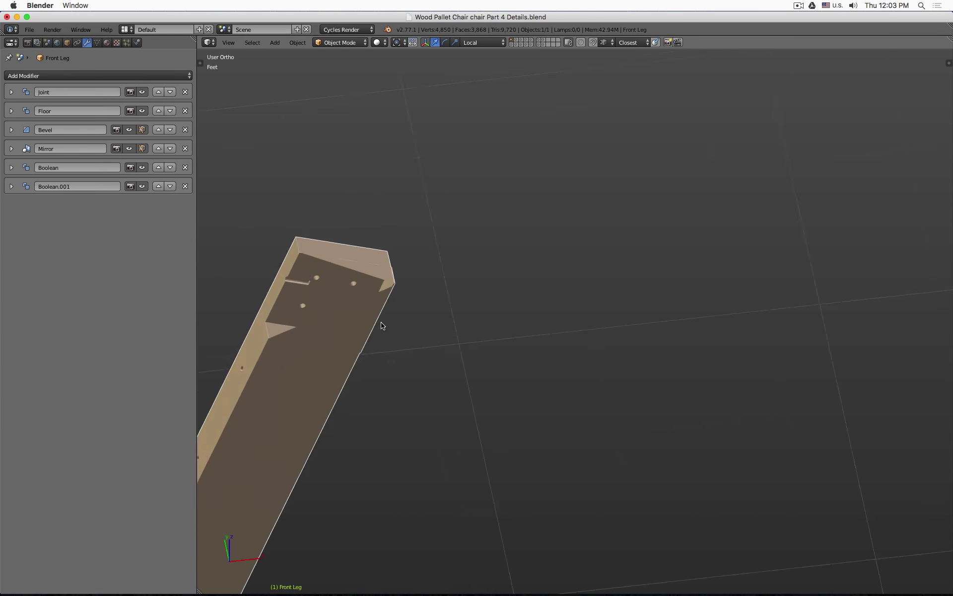
{"action": "scroll", "coordinate": [456, 248], "scroll_direction": "down", "scroll_amount": 6}
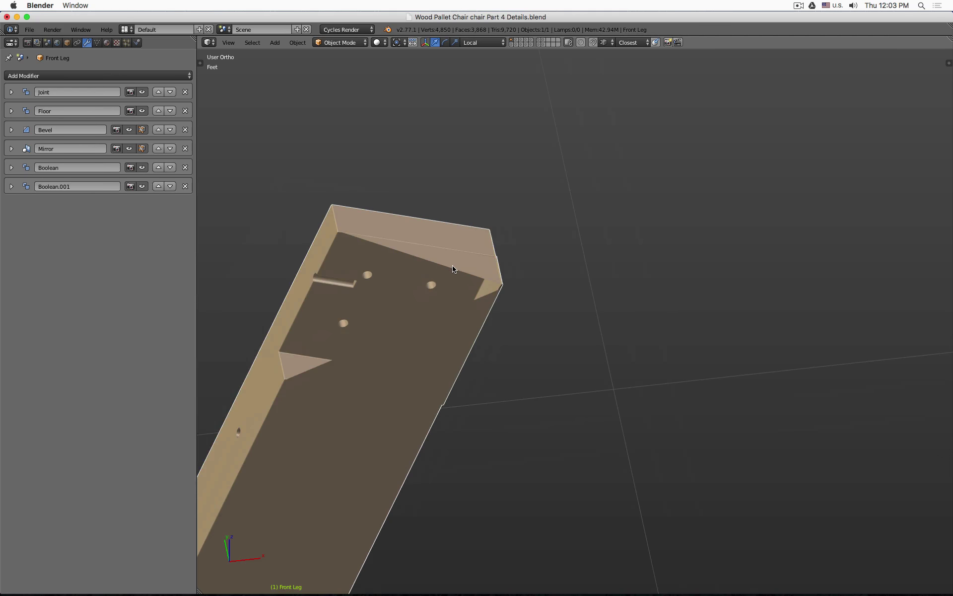
Show the boolean cutter layer along with the front legs and select the Boolean Front Leg In object in wireframe.
{"action": "left_click", "coordinate": [516, 43], "text": "shift"}
{"action": "key", "text": "z"}
{"action": "mouse_move", "coordinate": [529, 258]}
{"action": "middle_mouse_down"}
{"action": "mouse_move", "coordinate": [494, 237]}
{"action": "mouse_move", "coordinate": [493, 196]}
{"action": "mouse_move", "coordinate": [529, 171]}
{"action": "mouse_move", "coordinate": [534, 237]}
{"action": "middle_mouse_up"}
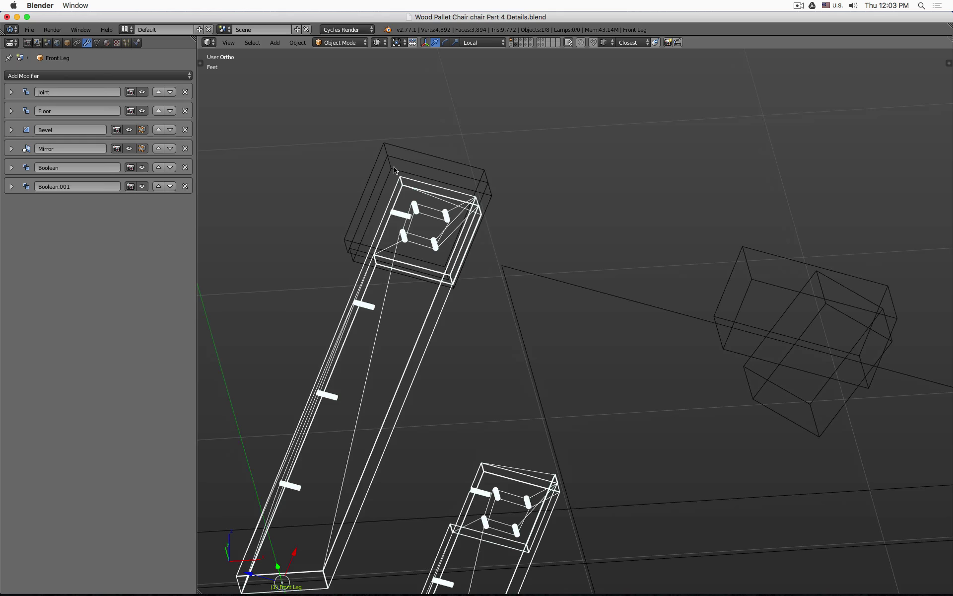
{"action": "right_click", "coordinate": [397, 172]}
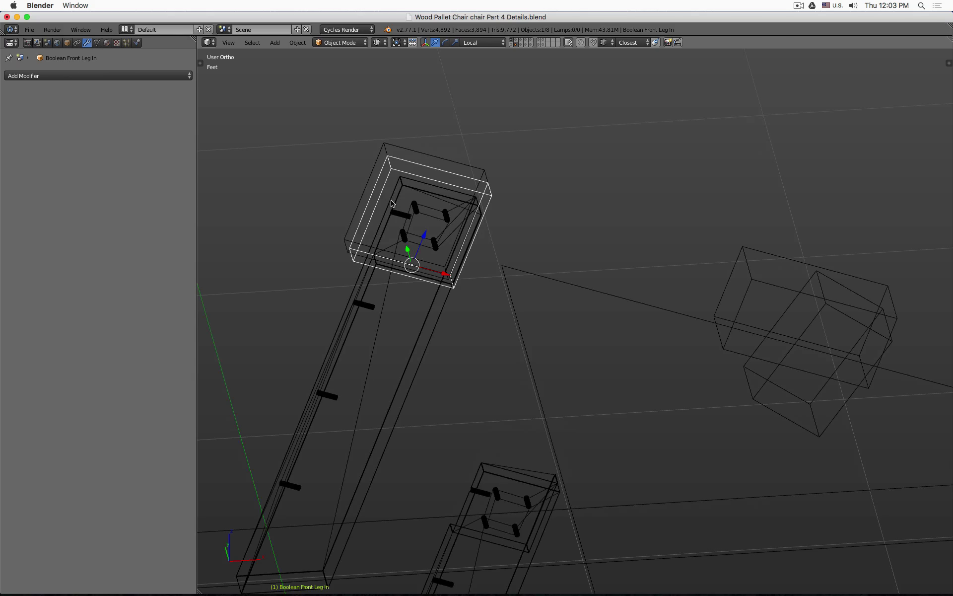
Move the Boolean Front Leg In cutter slightly along its local X axis.
{"action": "key", "text": "z"}
{"action": "middle_click_drag", "start_coordinate": [419, 210], "coordinate": [378, 213]}
{"action": "scroll", "coordinate": [450, 214], "scroll_direction": "up", "scroll_amount": 5}
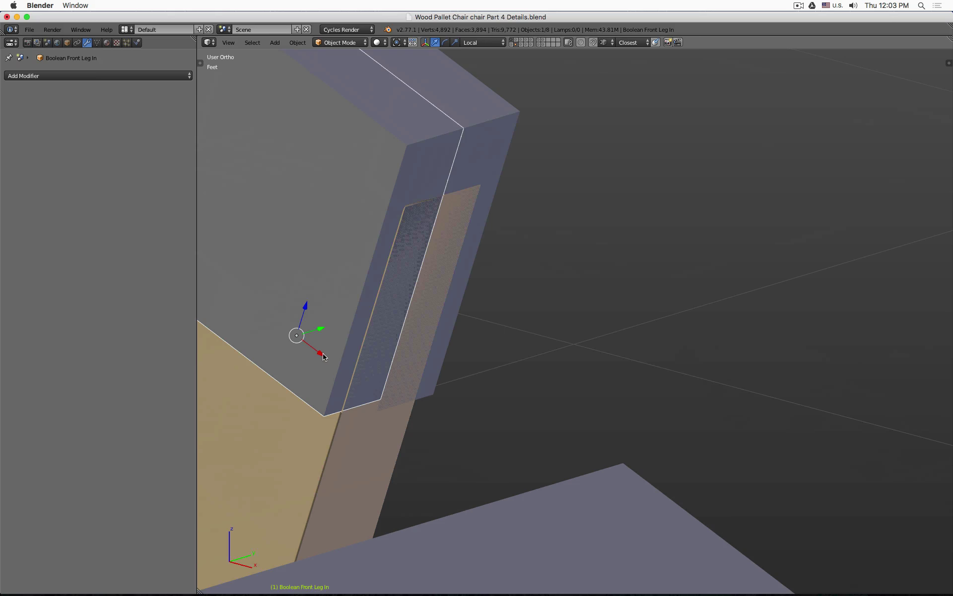
{"action": "left_click_drag", "start_coordinate": [320, 354], "coordinate": [328, 357]}
{"action": "key", "text": "z"}
{"action": "scroll", "coordinate": [446, 404], "scroll_direction": "down", "scroll_amount": 5}
{"action": "middle_click_drag", "start_coordinate": [375, 345], "coordinate": [437, 356]}
{"action": "key", "text": "z"}
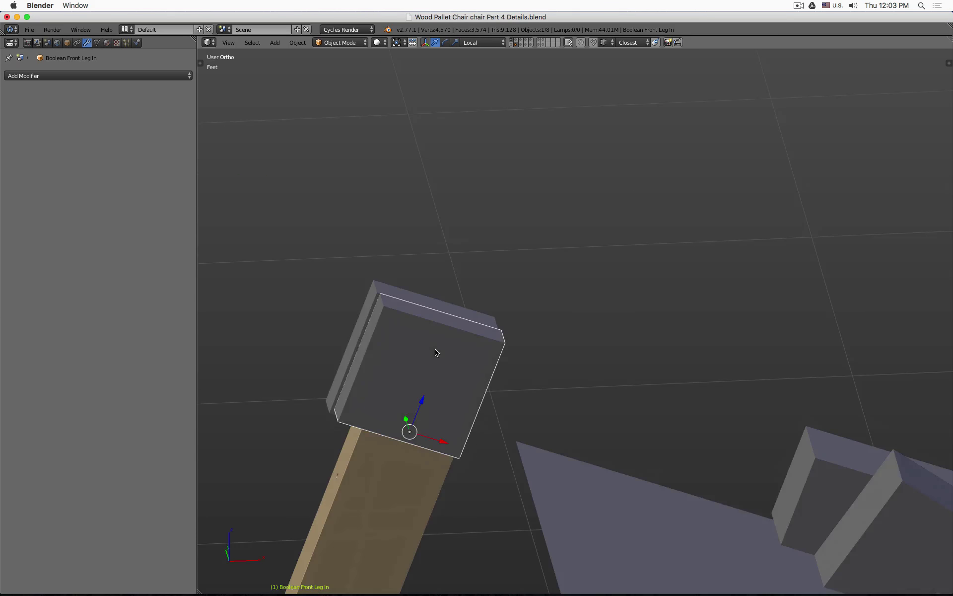
{"action": "scroll", "coordinate": [436, 351], "scroll_direction": "down", "scroll_amount": 2}
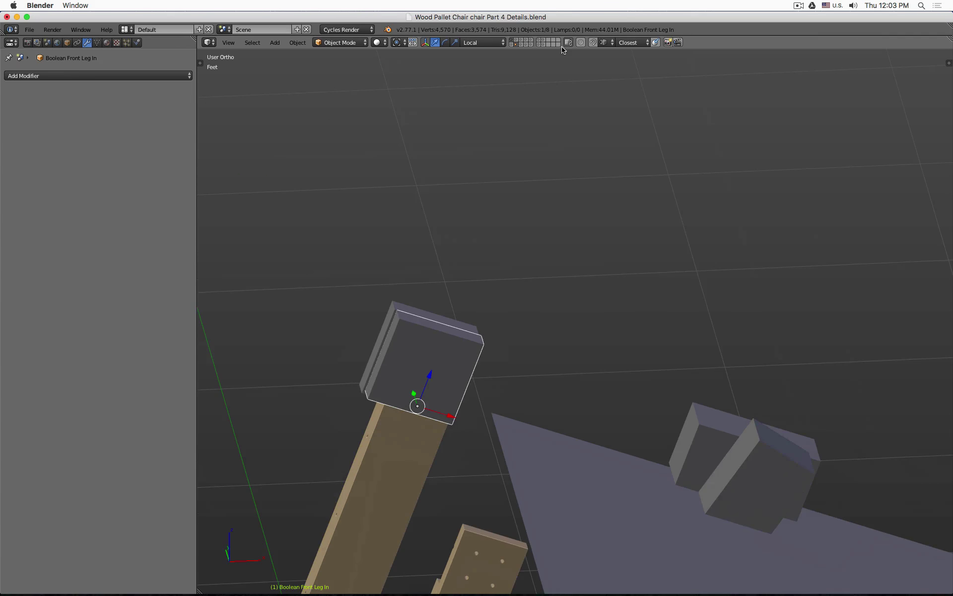
Show only the front legs and compare their uncut base mesh in Edit Mode with the modified result.
{"action": "left_click", "coordinate": [511, 40]}
{"action": "middle_click_drag", "start_coordinate": [426, 335], "coordinate": [439, 192], "text": "shift"}
{"action": "scroll", "coordinate": [438, 193], "scroll_direction": "down", "scroll_amount": 4}
{"action": "middle_click_drag", "start_coordinate": [401, 257], "coordinate": [426, 254]}
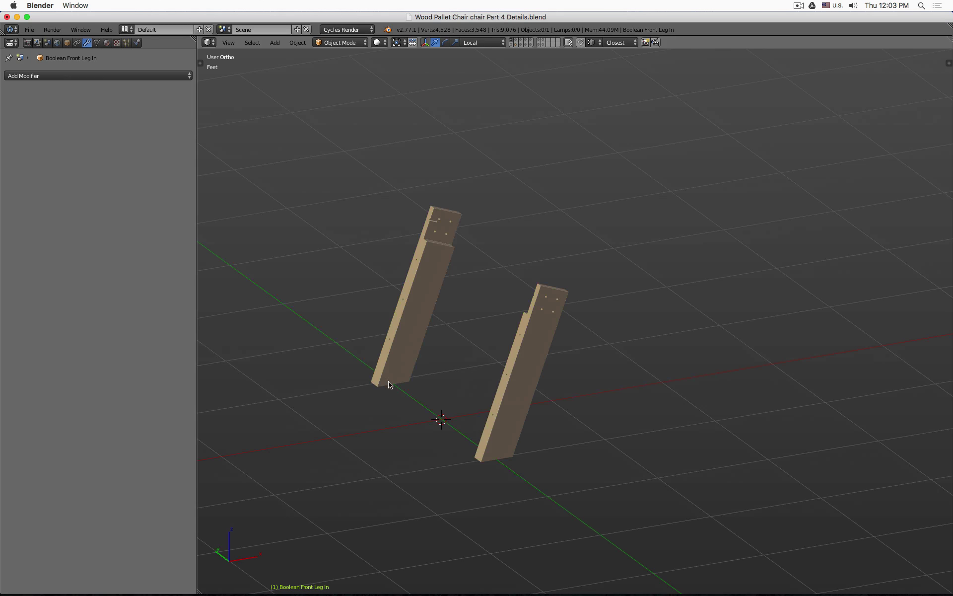
{"action": "right_click", "coordinate": [405, 366]}
{"action": "key", "text": "Tab"}
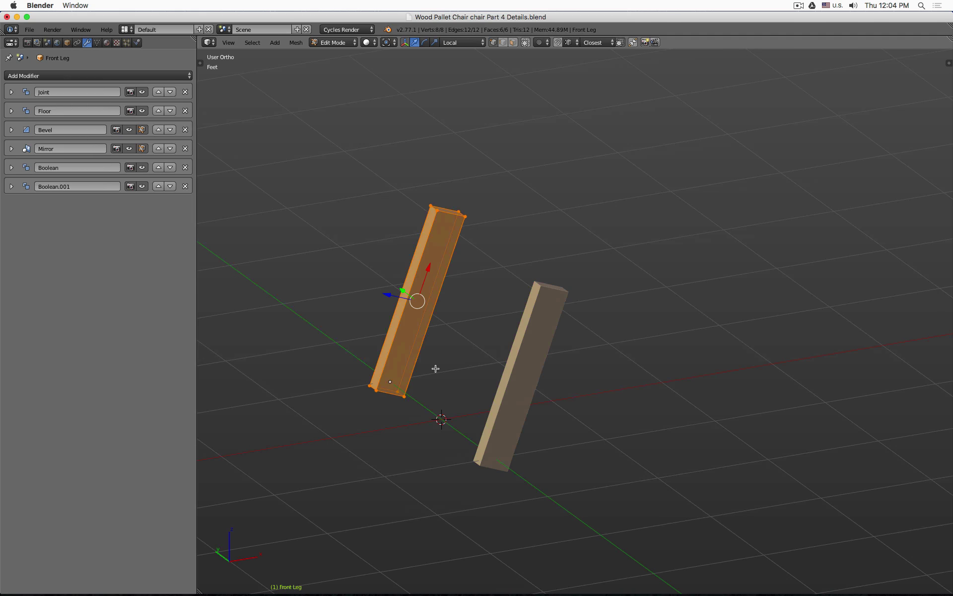
{"action": "key", "text": "Tab"}
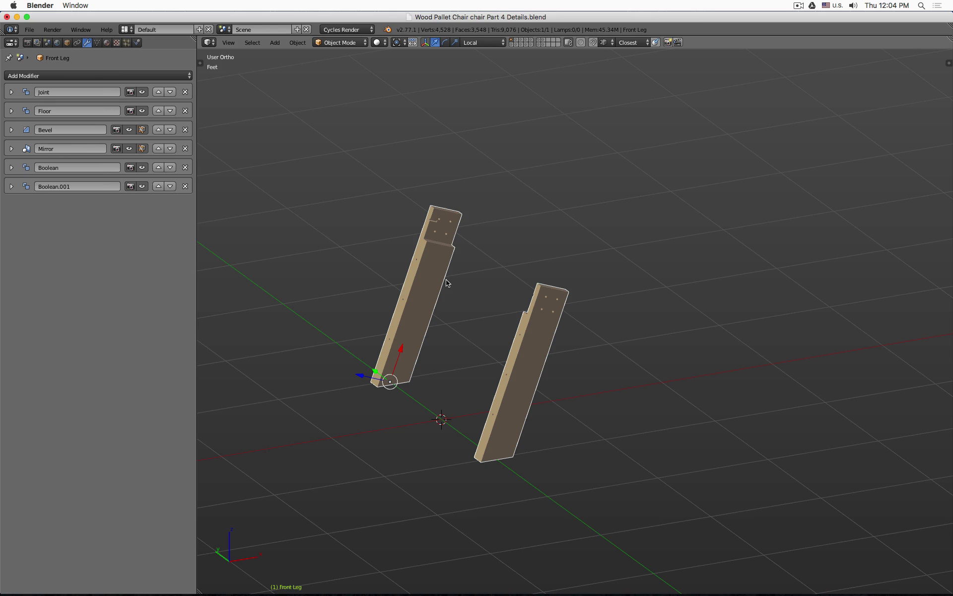
Show the back leg and backrest layers too, and add Back Leg and Backrest to the Front Leg selection.
{"action": "left_click", "coordinate": [517, 42], "text": "shift"}
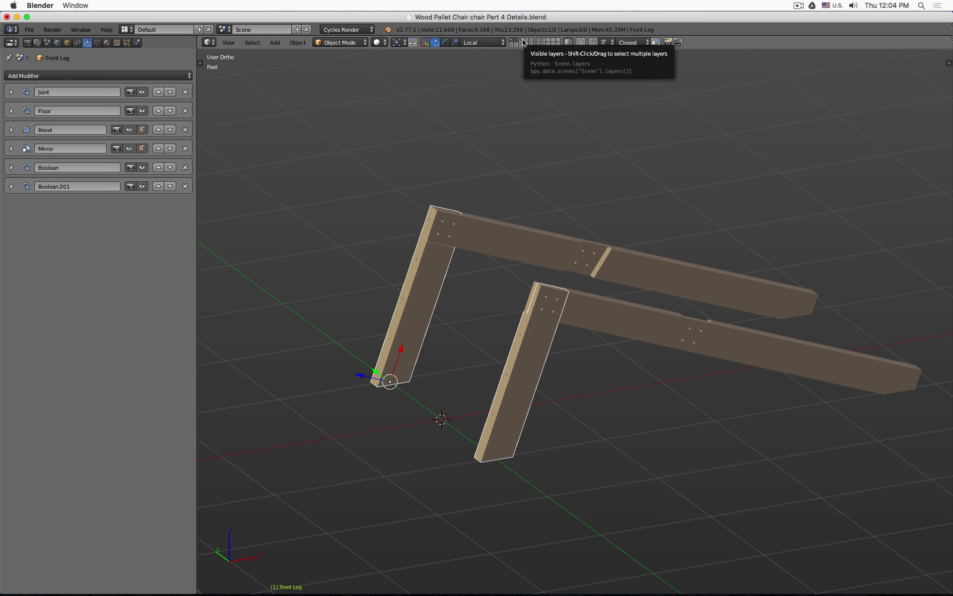
{"action": "left_click", "coordinate": [523, 42], "text": "shift"}
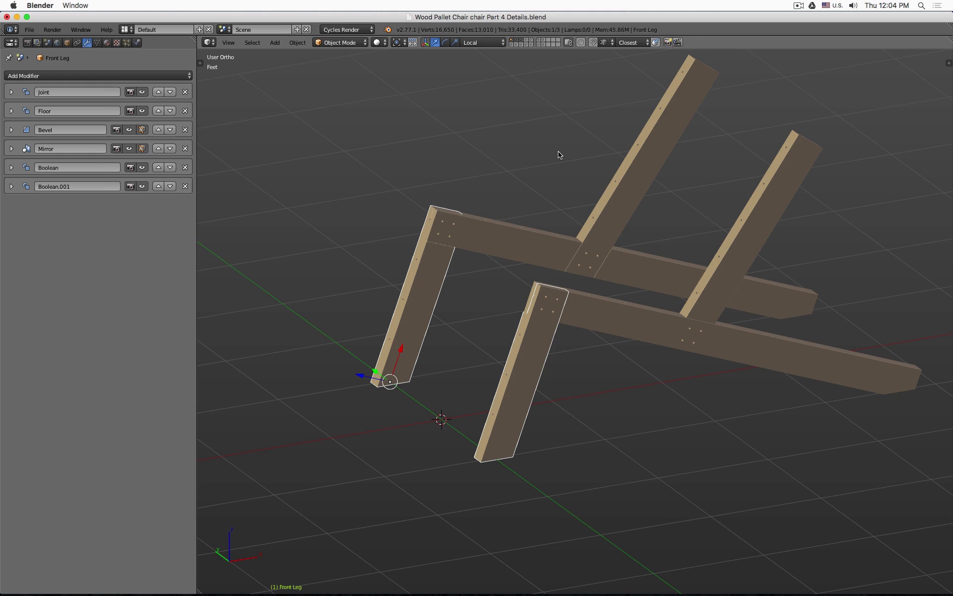
{"action": "right_click", "coordinate": [491, 235], "text": "shift"}
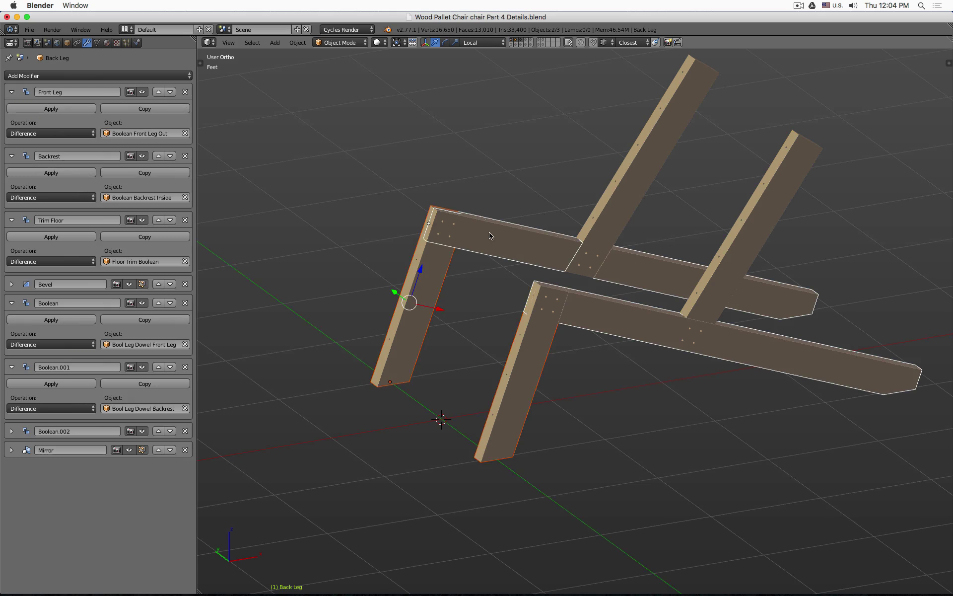
{"action": "right_click", "coordinate": [626, 194], "text": "shift"}
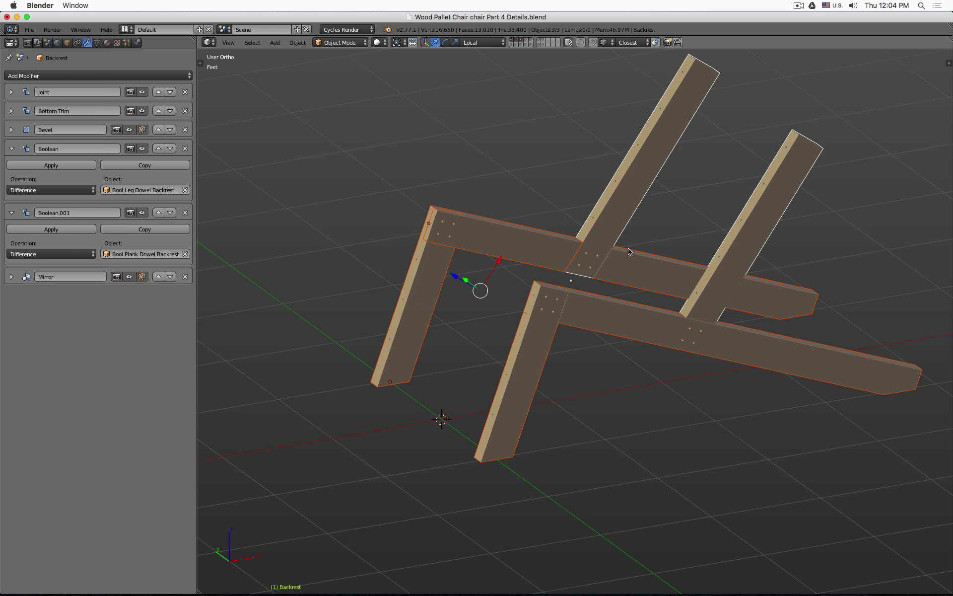
Start a Wavefront OBJ export to the Desktop with the file name Wood Legs Backrest.
{"action": "left_click", "coordinate": [30, 30]}
{"action": "mouse_move", "coordinate": [109, 219]}
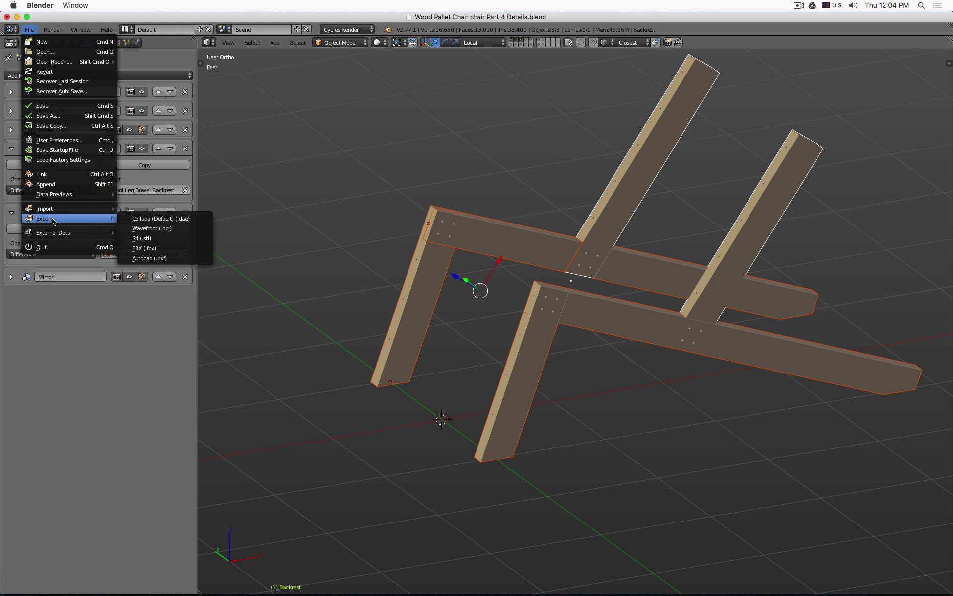
{"action": "left_click", "coordinate": [172, 232]}
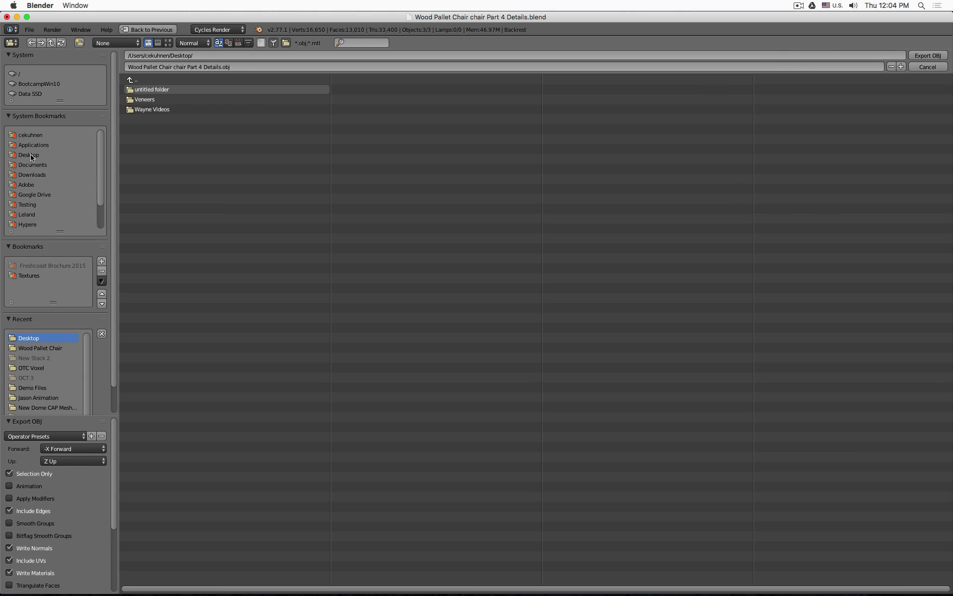
{"action": "left_click", "coordinate": [242, 67]}
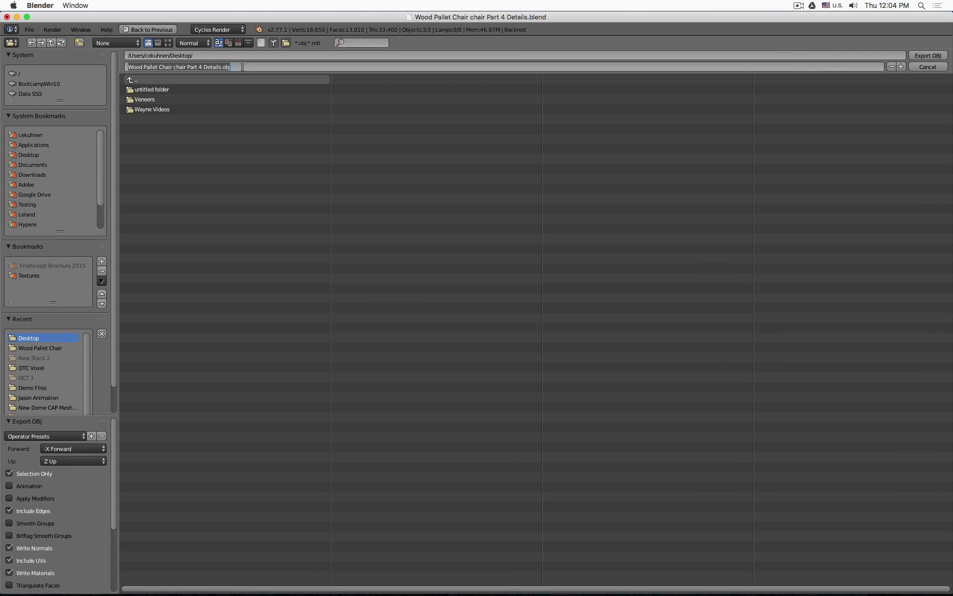
{"action": "type", "text": "Wood Legs Backrest"}
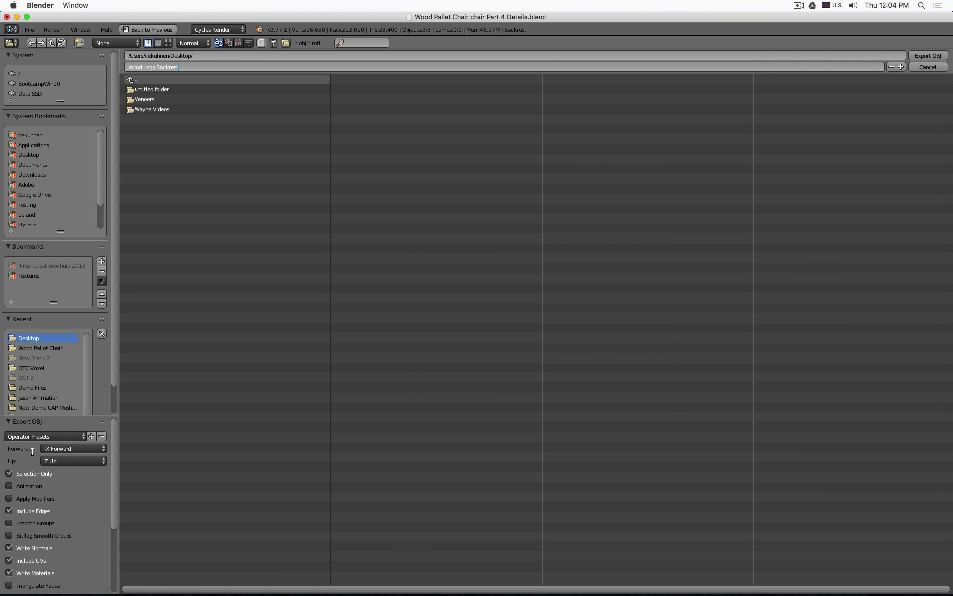
{"action": "key", "text": "Return"}
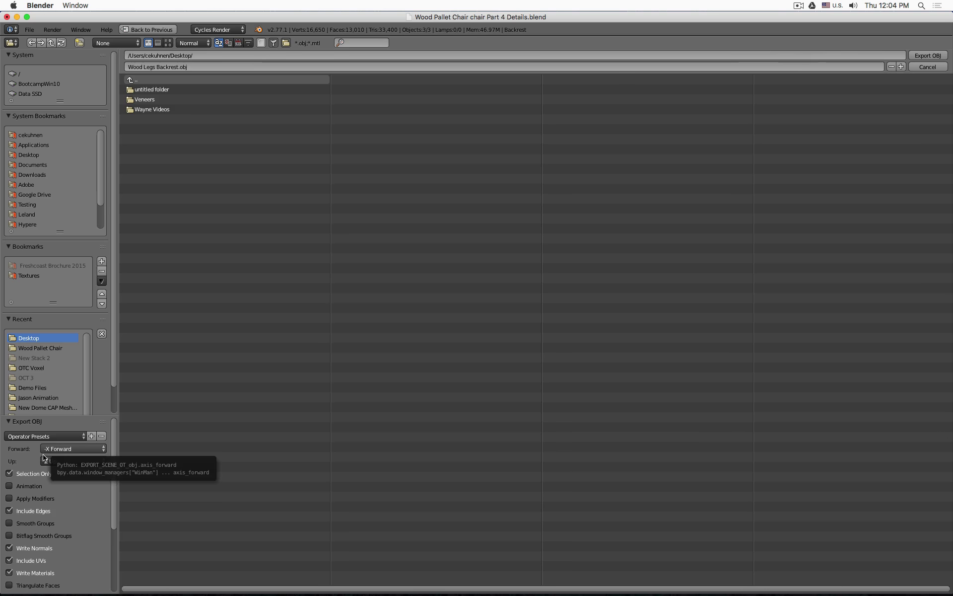
Set the export's up axis to Z Up with Apply Modifiers off, and export the OBJ file.
{"action": "left_click", "coordinate": [60, 461]}
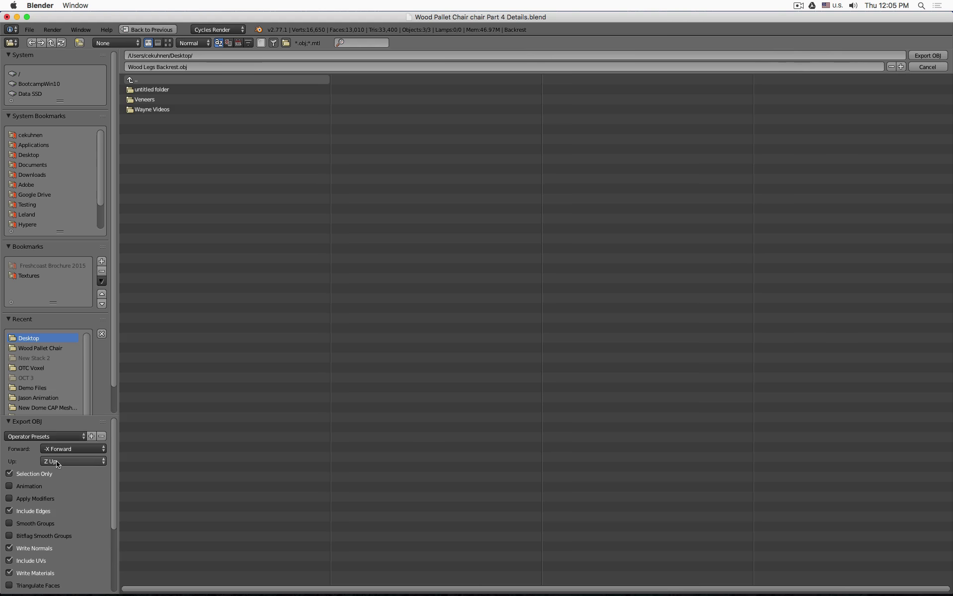
{"action": "left_click", "coordinate": [59, 461]}
{"action": "left_click", "coordinate": [60, 438]}
{"action": "left_click", "coordinate": [75, 461]}
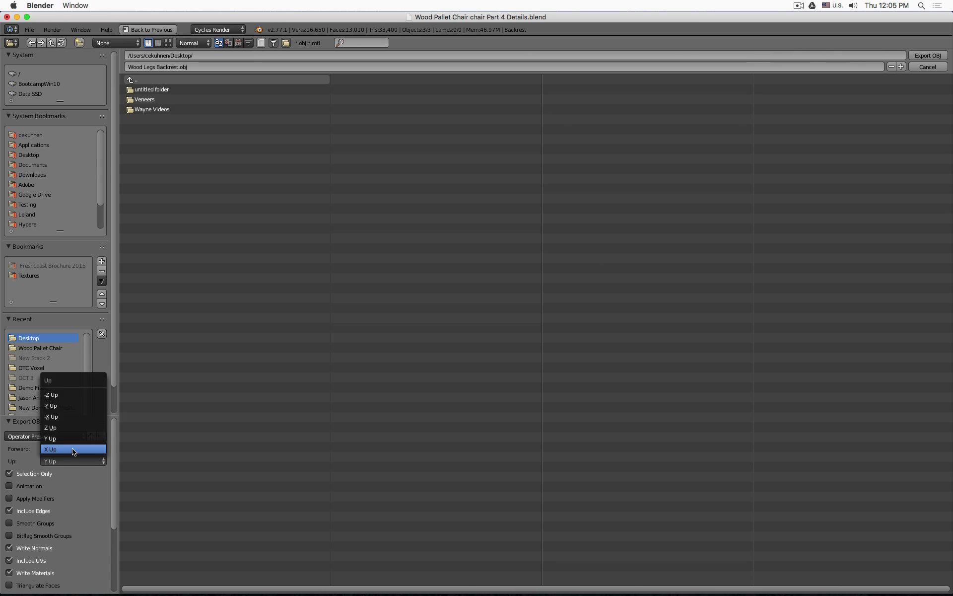
{"action": "left_click", "coordinate": [75, 430]}
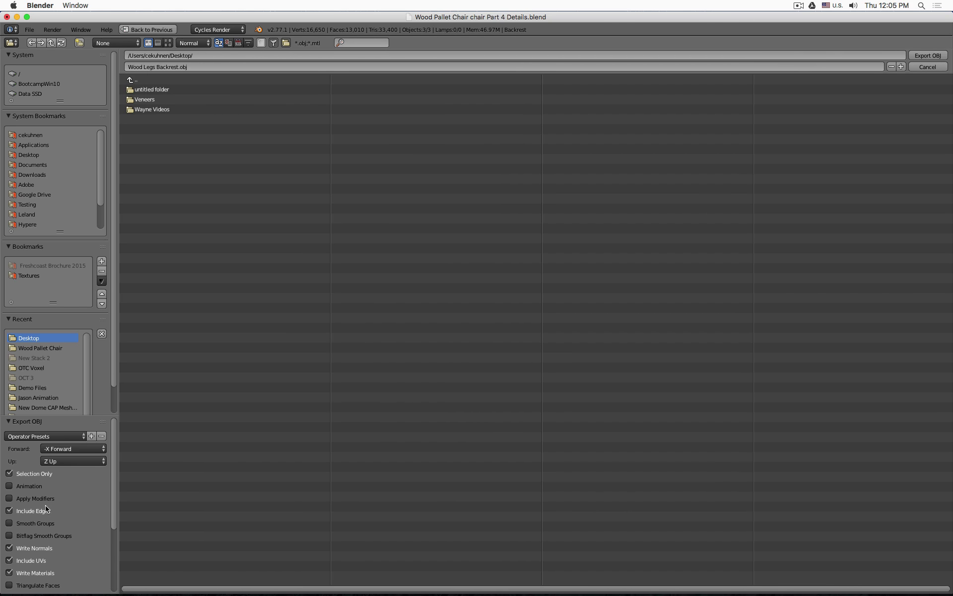
{"action": "left_click", "coordinate": [10, 498]}
{"action": "left_click", "coordinate": [10, 498]}
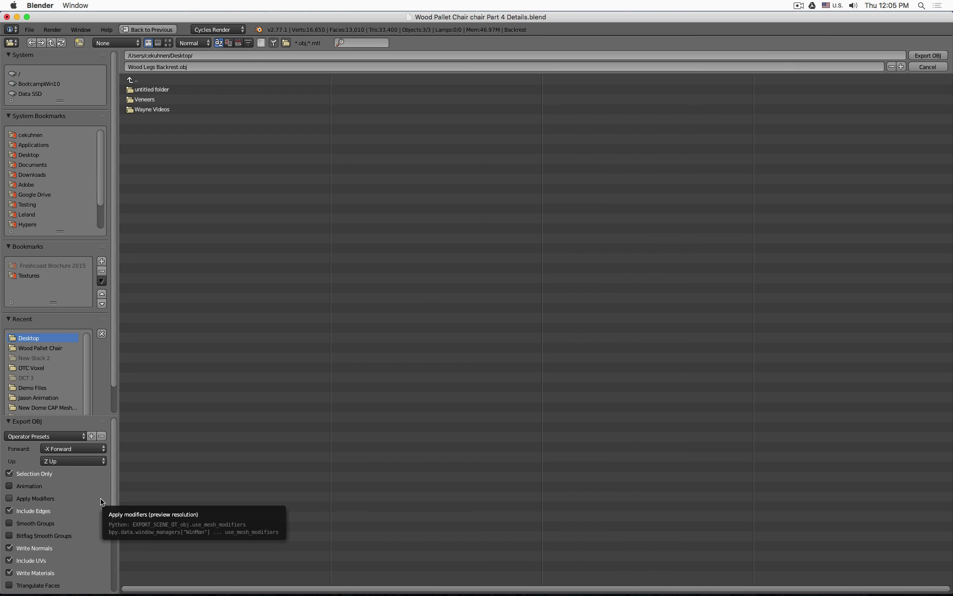
{"action": "left_click", "coordinate": [927, 55]}
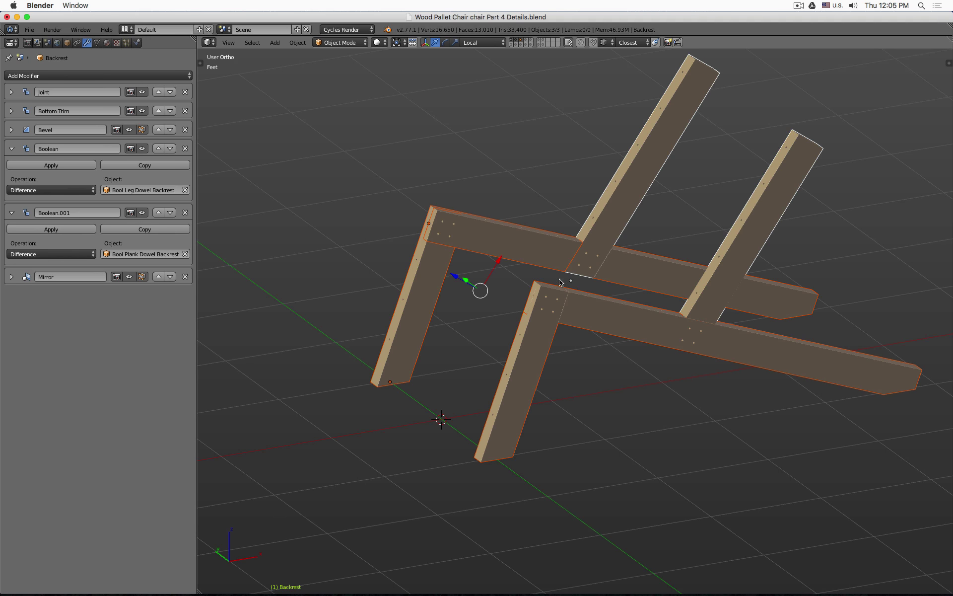
Switch to Autodesk Fusion 360, open its preferences and keep the general default modeling orientation at Z up.
{"action": "mouse_move", "coordinate": [506, 583]}
{"action": "left_click", "coordinate": [385, 570]}
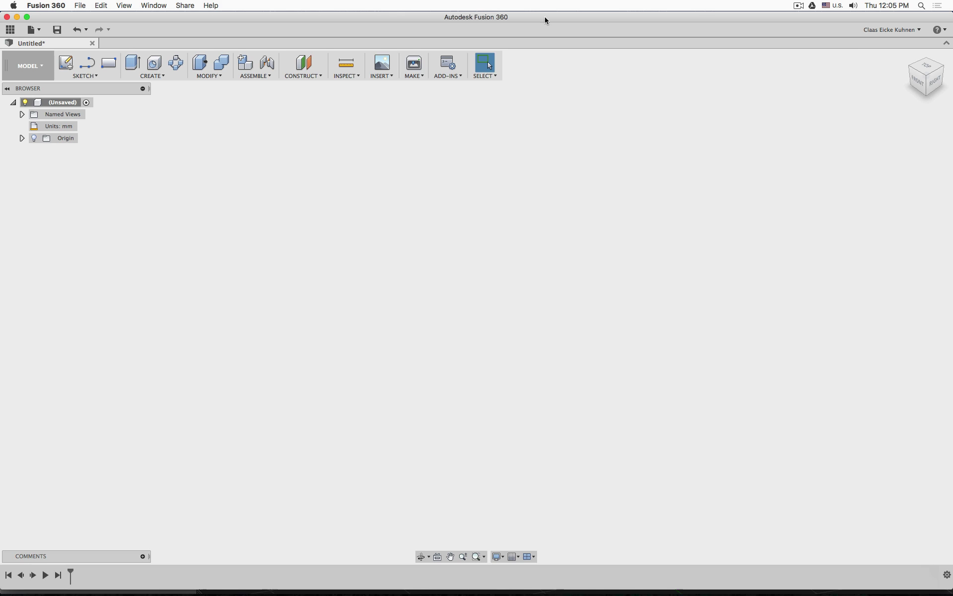
{"action": "left_click", "coordinate": [900, 31]}
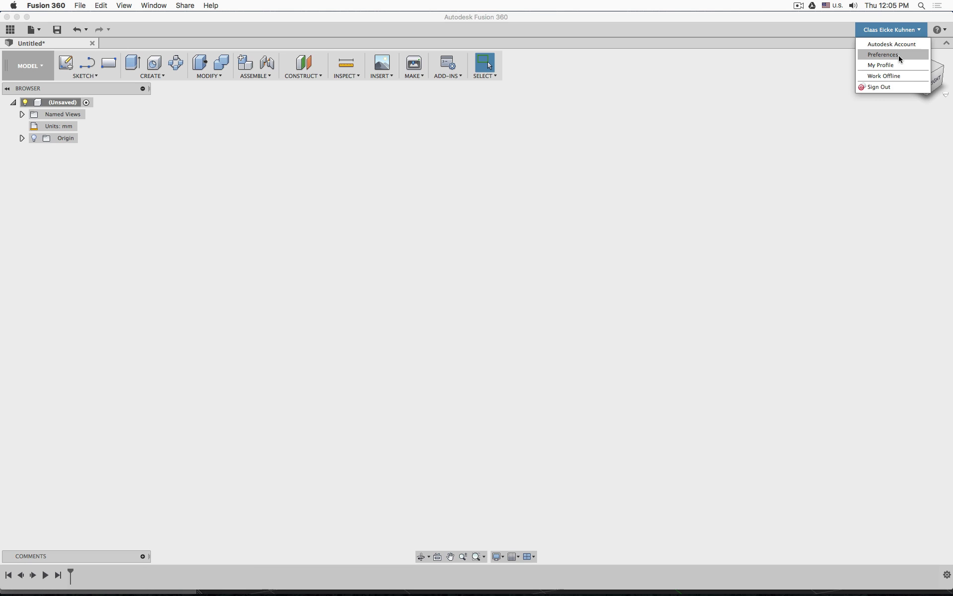
{"action": "left_click", "coordinate": [898, 55]}
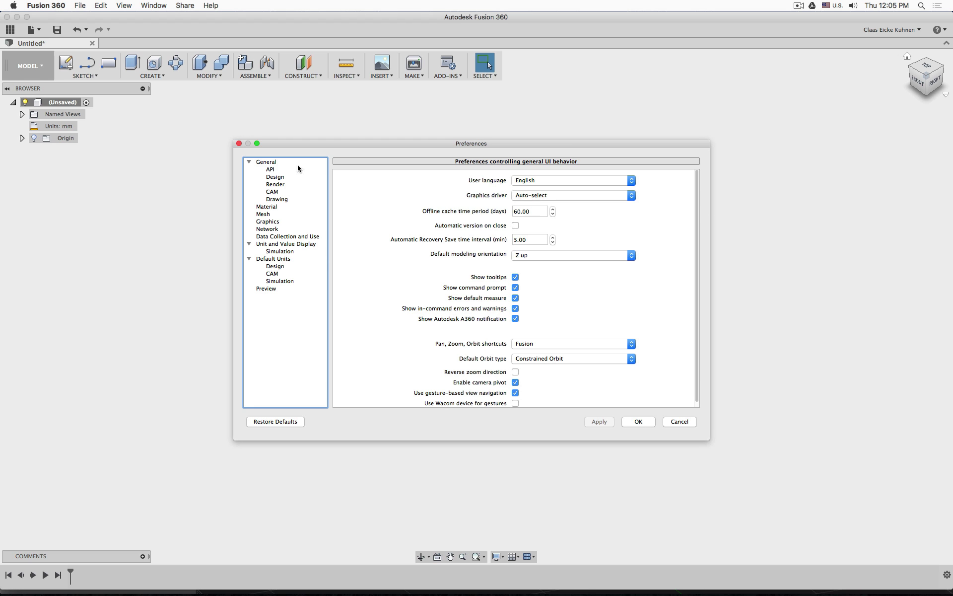
{"action": "left_click", "coordinate": [263, 165]}
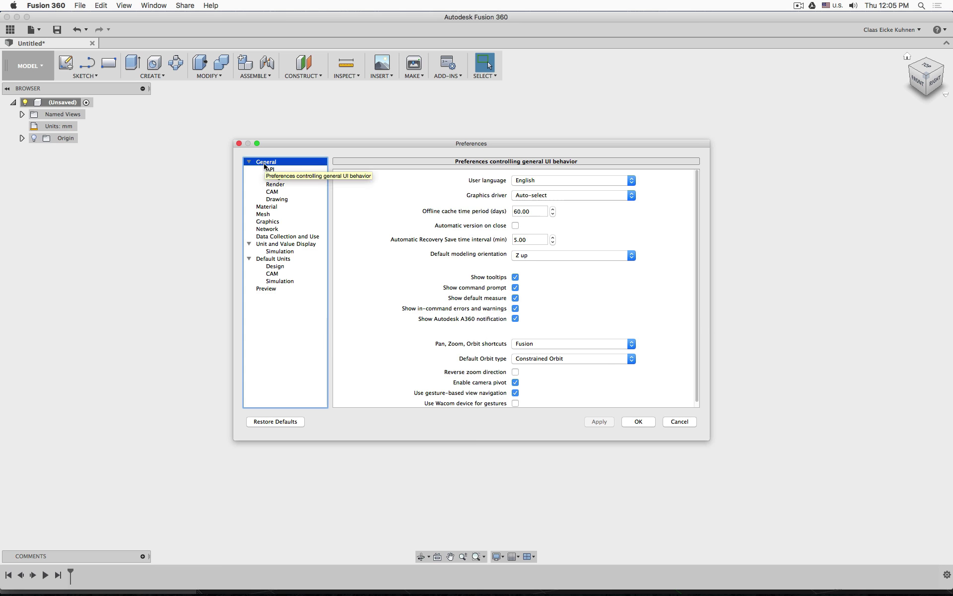
{"action": "left_click", "coordinate": [574, 255]}
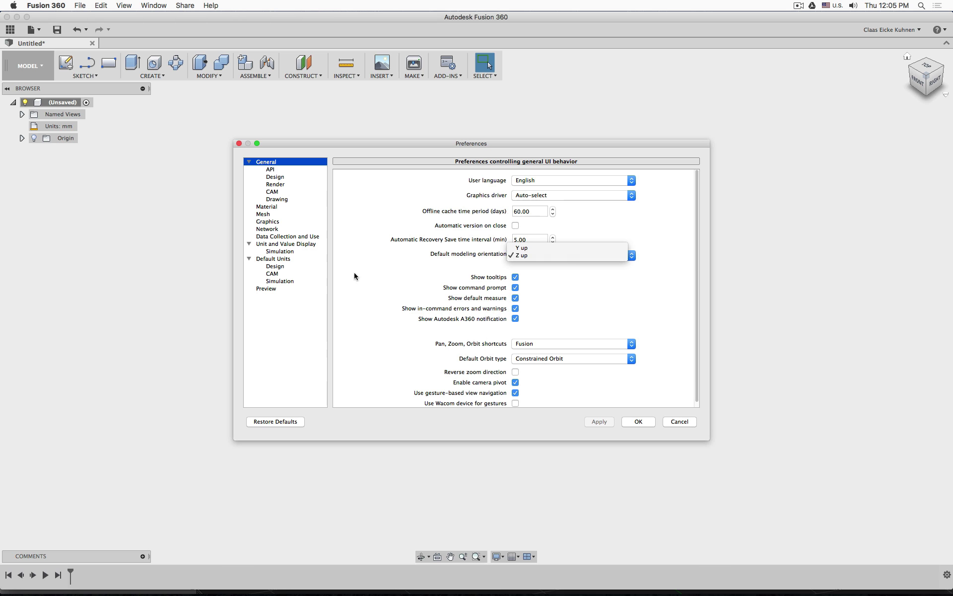
{"action": "left_click", "coordinate": [402, 270]}
{"action": "left_click", "coordinate": [555, 256]}
{"action": "left_click", "coordinate": [409, 267]}
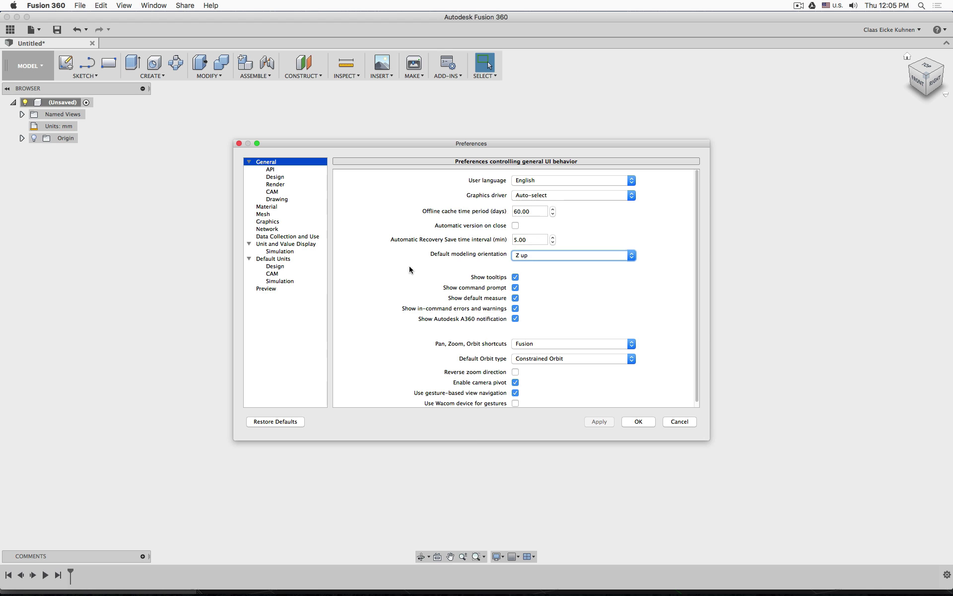
Enable the Mesh Workspace preview feature, sign up for Fusion 360 Preview and save the preferences.
{"action": "left_click", "coordinate": [277, 289]}
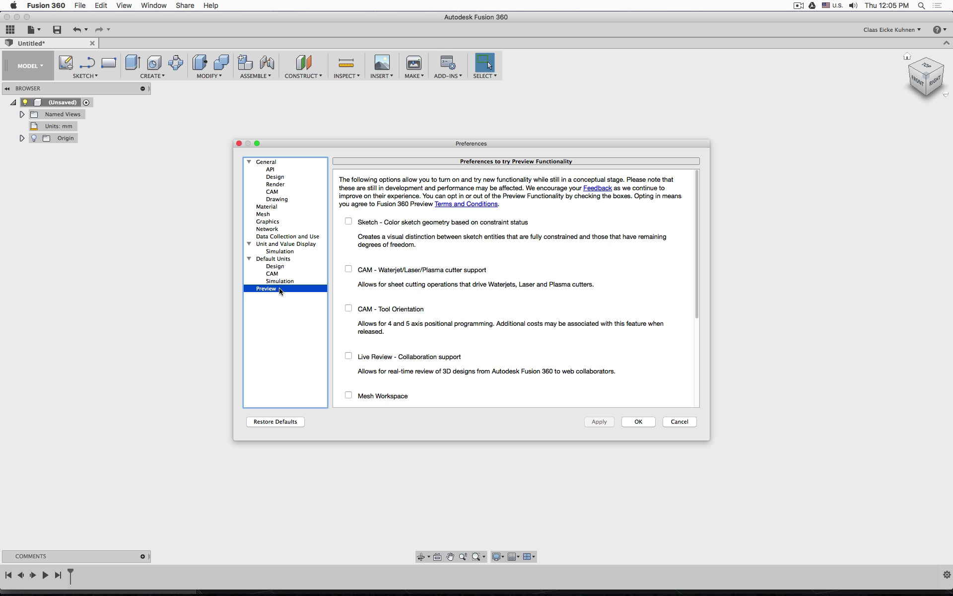
{"action": "left_click", "coordinate": [349, 396]}
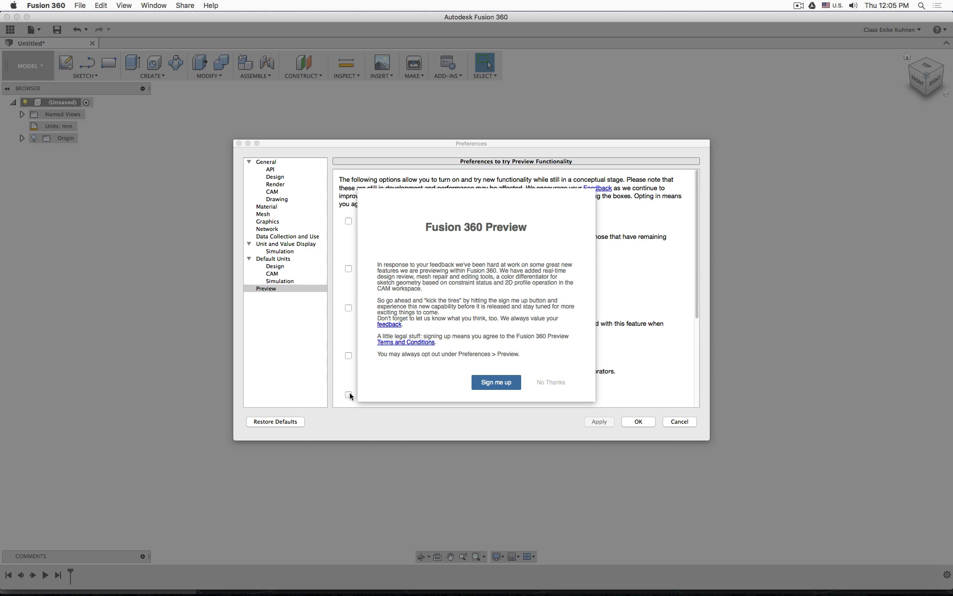
{"action": "left_click", "coordinate": [497, 382]}
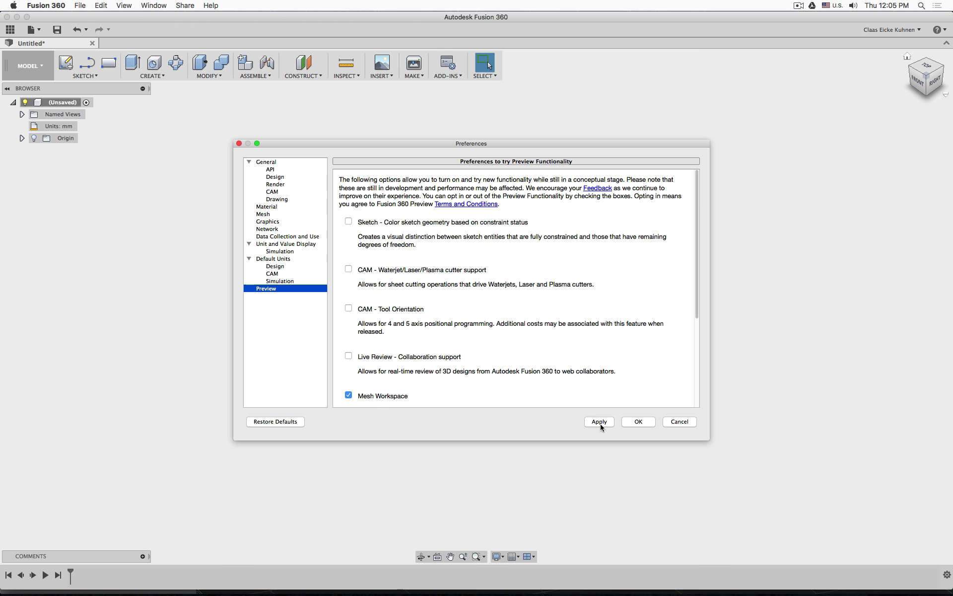
{"action": "left_click", "coordinate": [629, 422]}
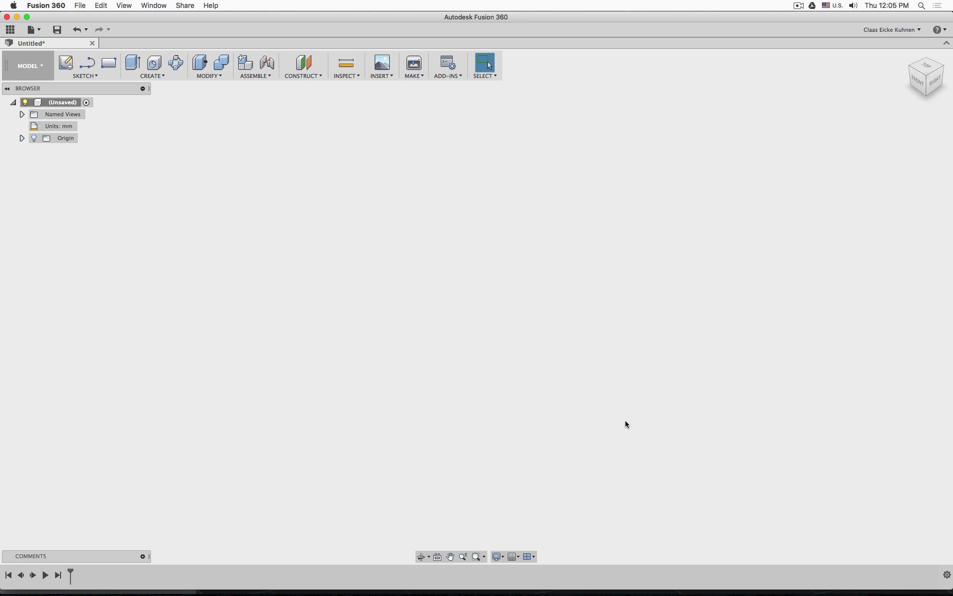
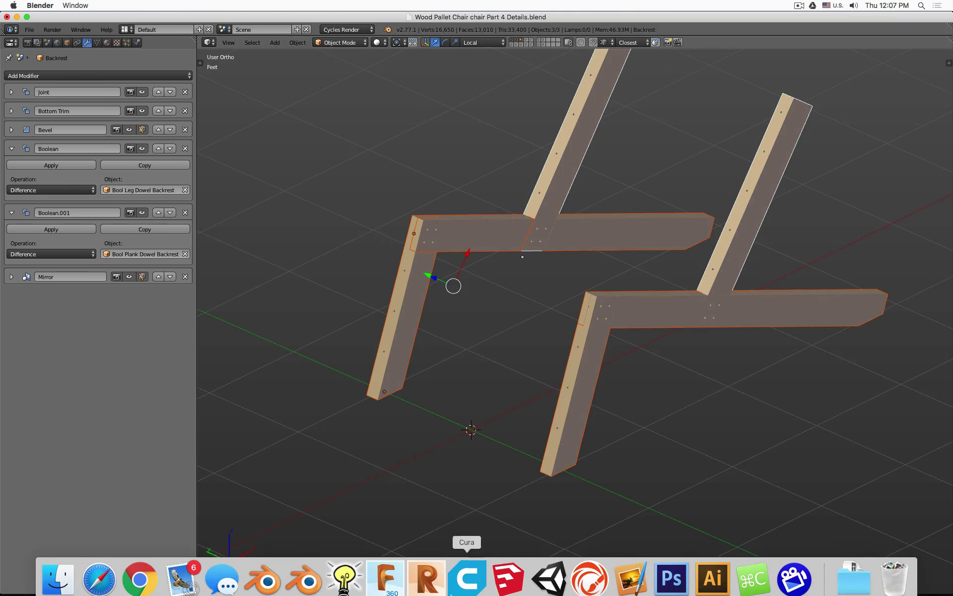
Switch back to Fusion 360 and convert the Wood Legs Backrest mesh to a BRep as a New Body.
{"action": "left_click", "coordinate": [385, 573]}
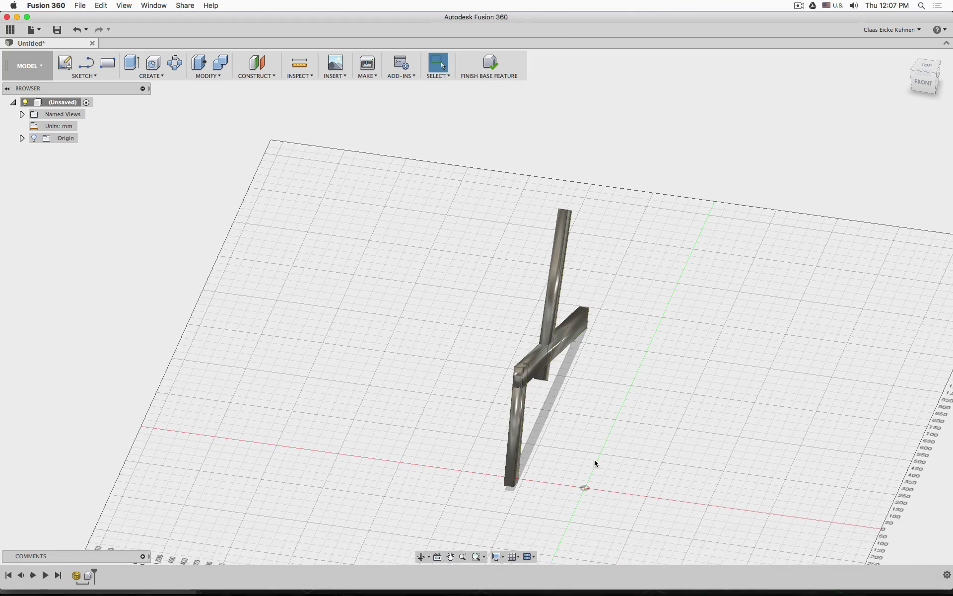
{"action": "middle_click_drag", "start_coordinate": [594, 461], "coordinate": [528, 457], "text": "shift"}
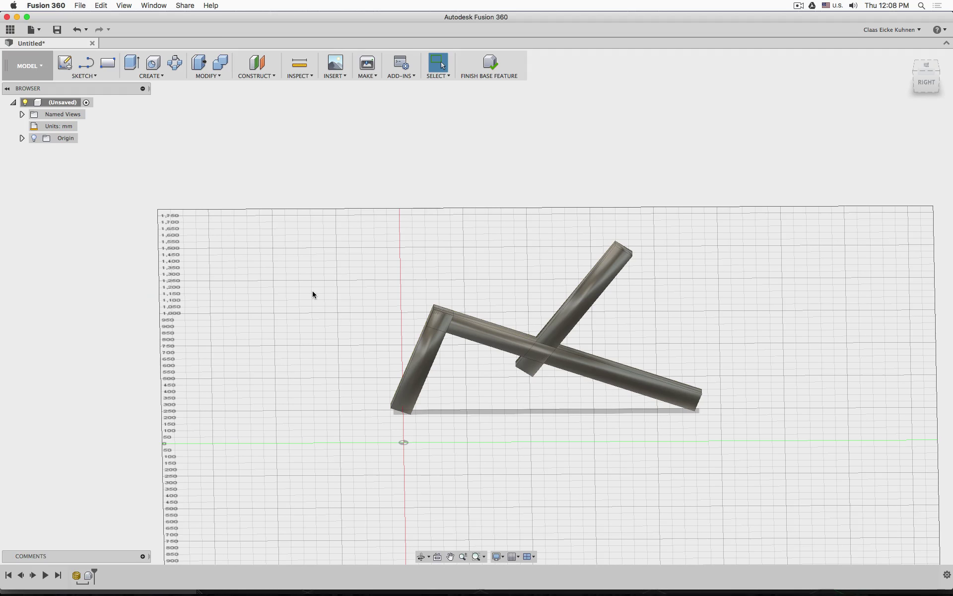
{"action": "left_click", "coordinate": [207, 76]}
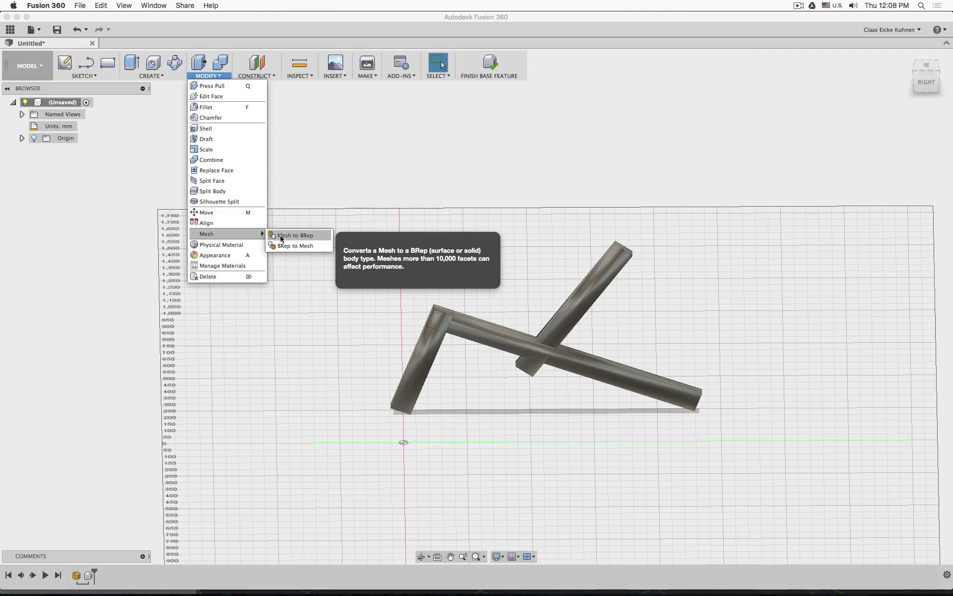
{"action": "left_click", "coordinate": [281, 236]}
{"action": "left_click", "coordinate": [603, 259]}
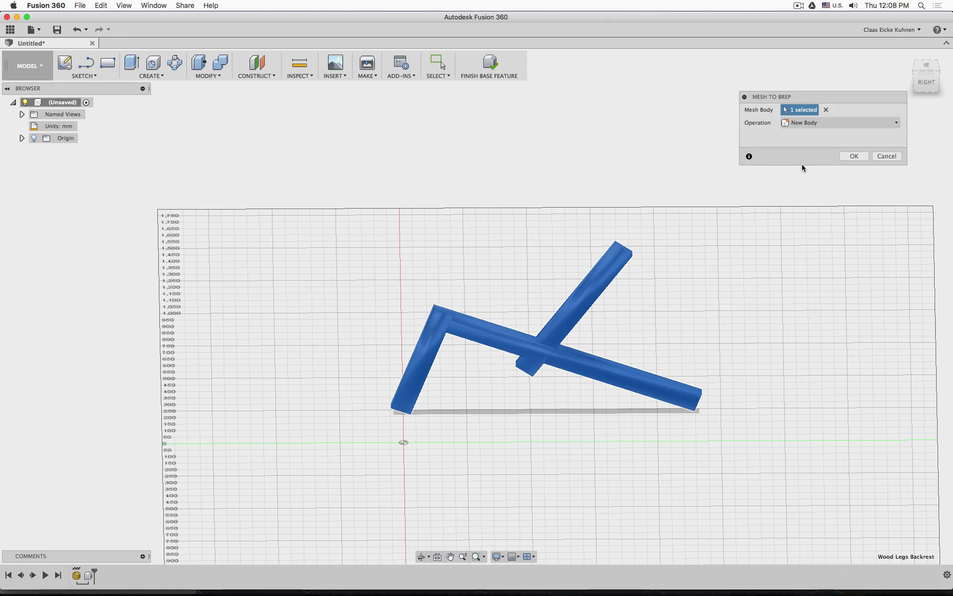
{"action": "left_click", "coordinate": [854, 157]}
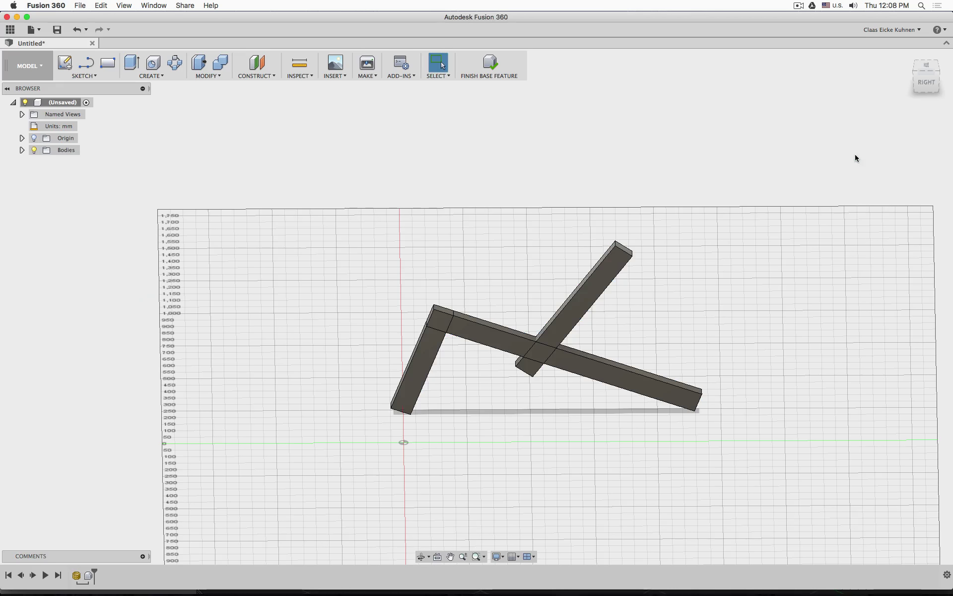
Select the converted body Body1 and switch to the Patch workspace.
{"action": "left_click", "coordinate": [22, 150]}
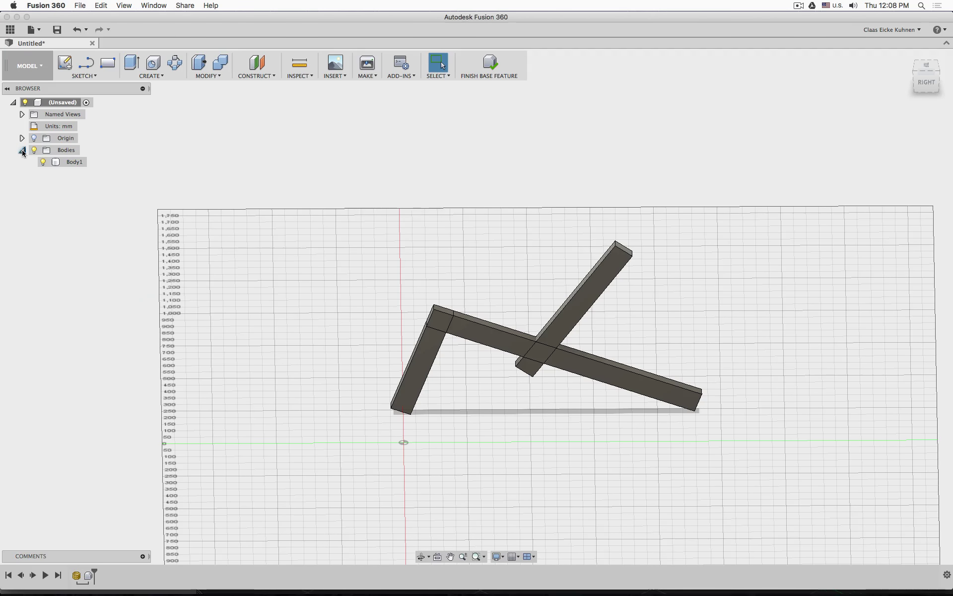
{"action": "left_click", "coordinate": [72, 162]}
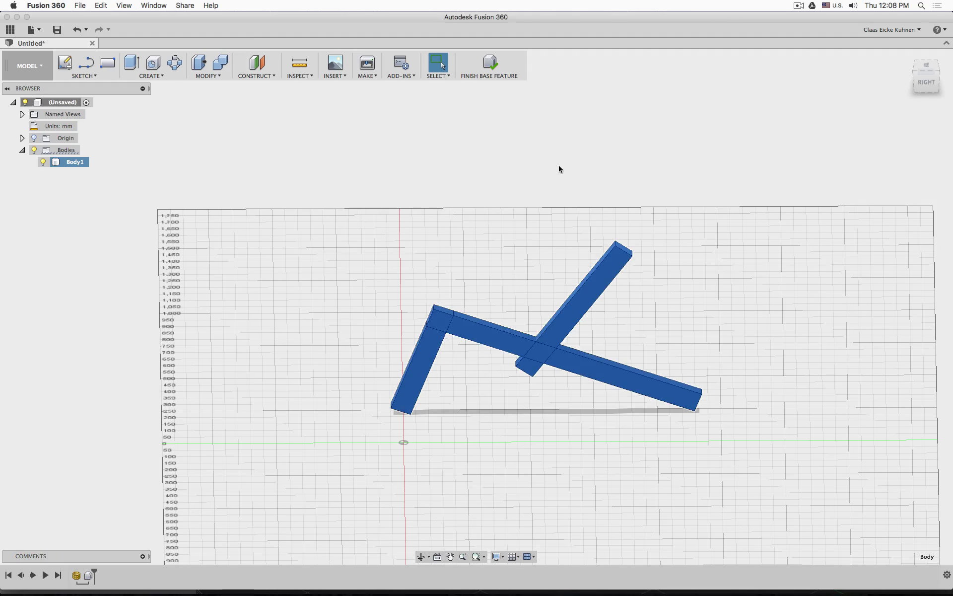
{"action": "middle_click_drag", "start_coordinate": [385, 248], "coordinate": [129, 217], "text": "shift"}
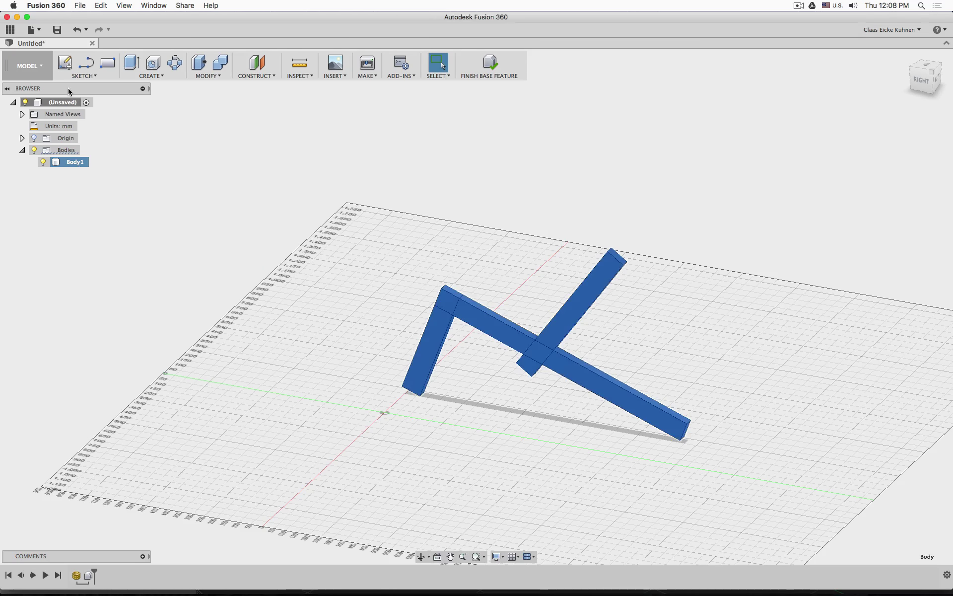
{"action": "left_click", "coordinate": [35, 66]}
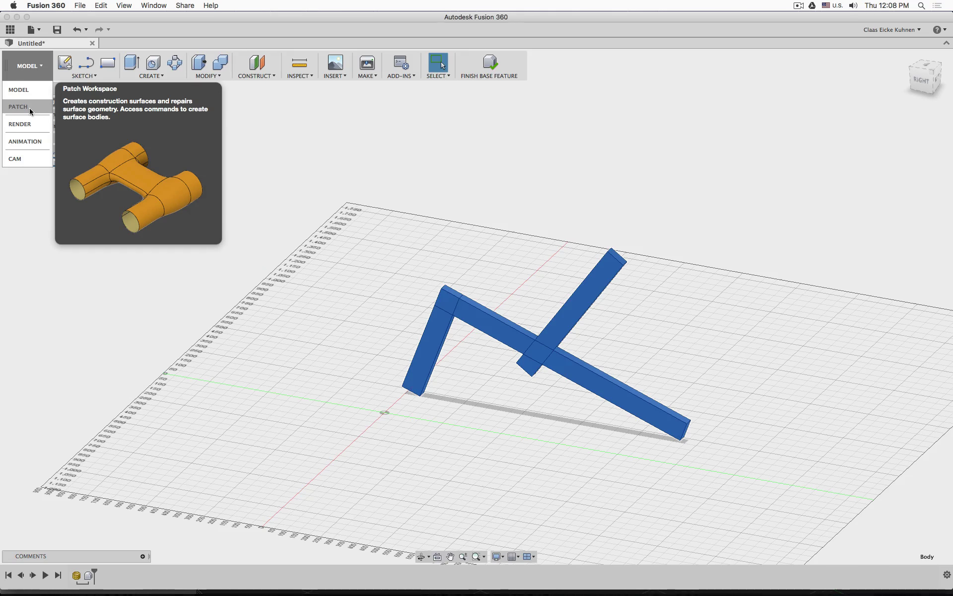
{"action": "left_click", "coordinate": [30, 109]}
{"action": "left_click", "coordinate": [30, 67]}
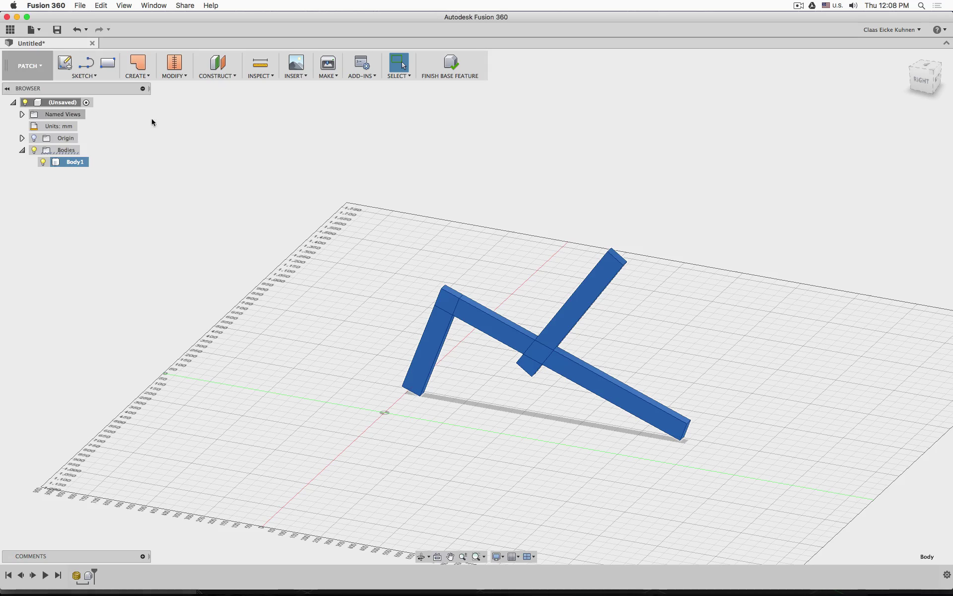
Unstitch the whole converted body with Chain Selection on and check one of the separated surfaces.
{"action": "left_click", "coordinate": [176, 75]}
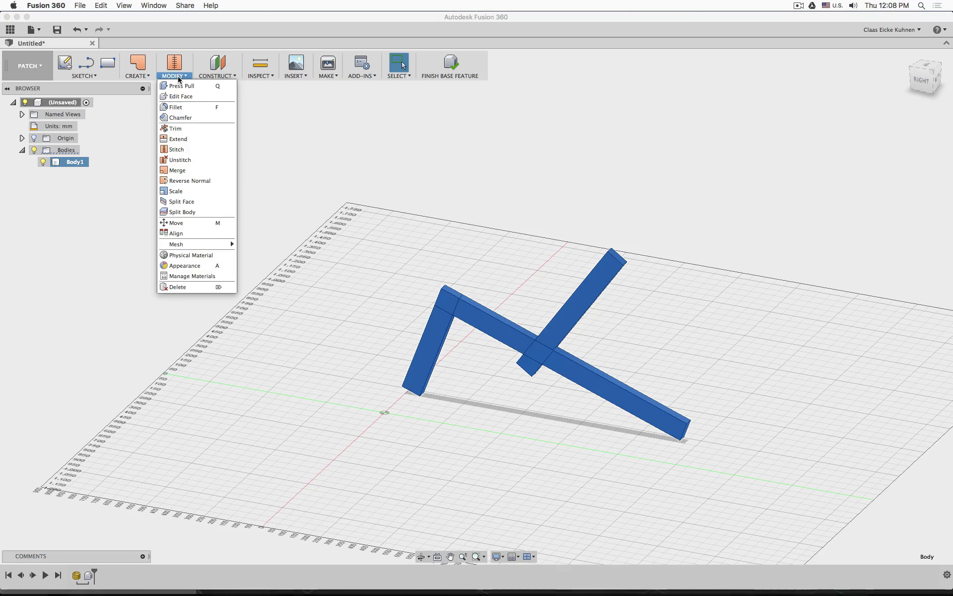
{"action": "left_click", "coordinate": [201, 161]}
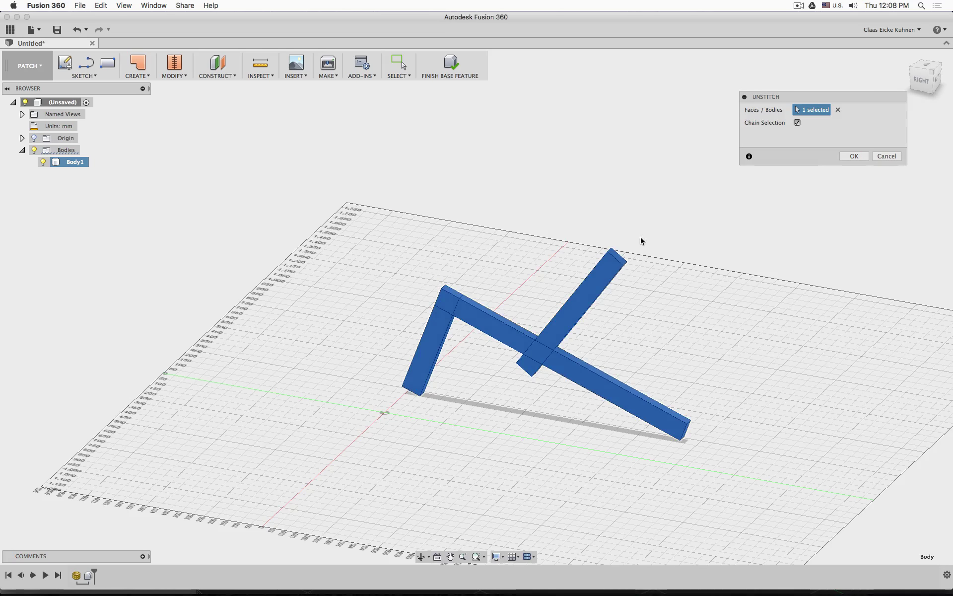
{"action": "left_click", "coordinate": [838, 110]}
{"action": "left_click", "coordinate": [487, 339]}
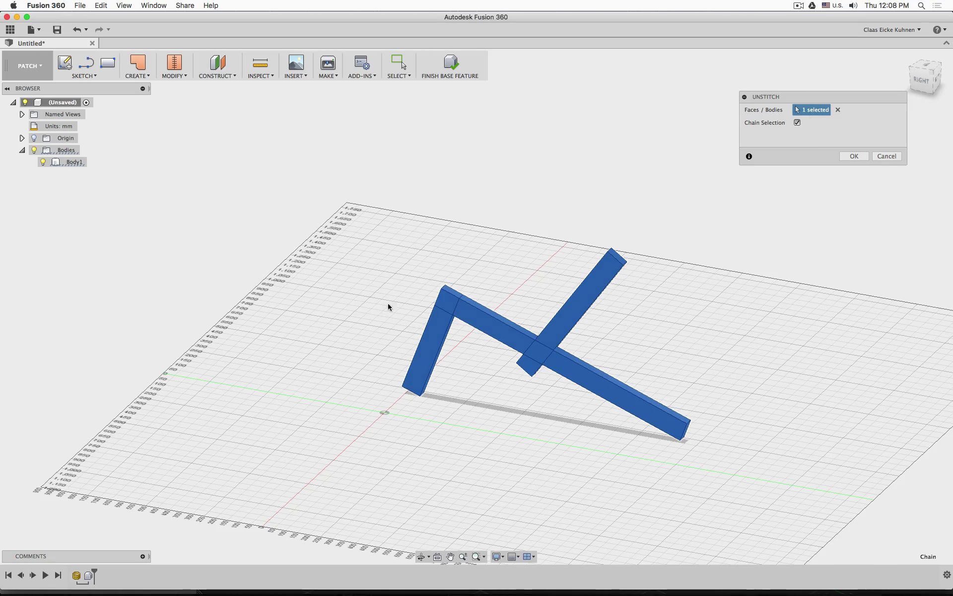
{"action": "left_click", "coordinate": [854, 157]}
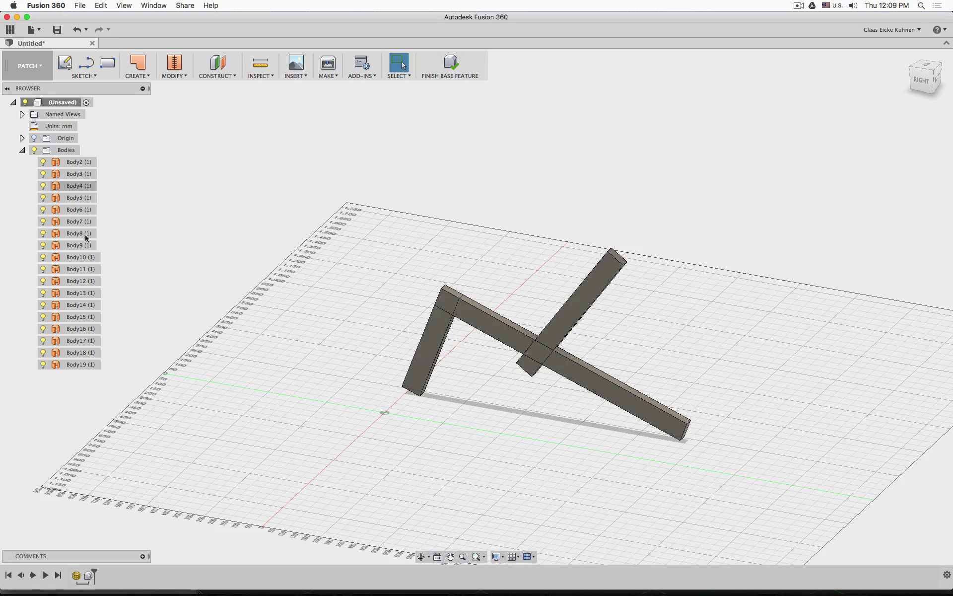
{"action": "left_click", "coordinate": [79, 162]}
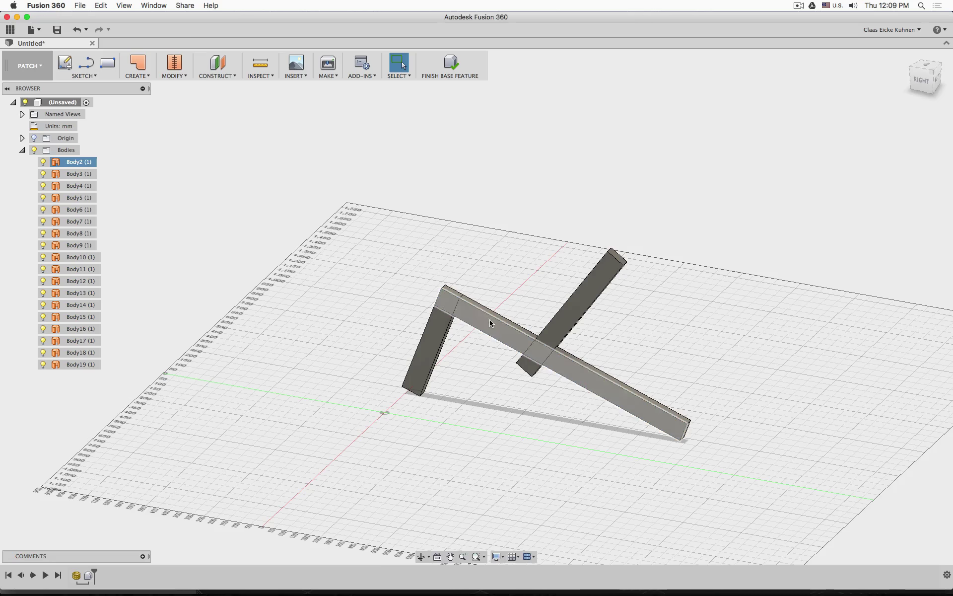
{"action": "left_click", "coordinate": [680, 247]}
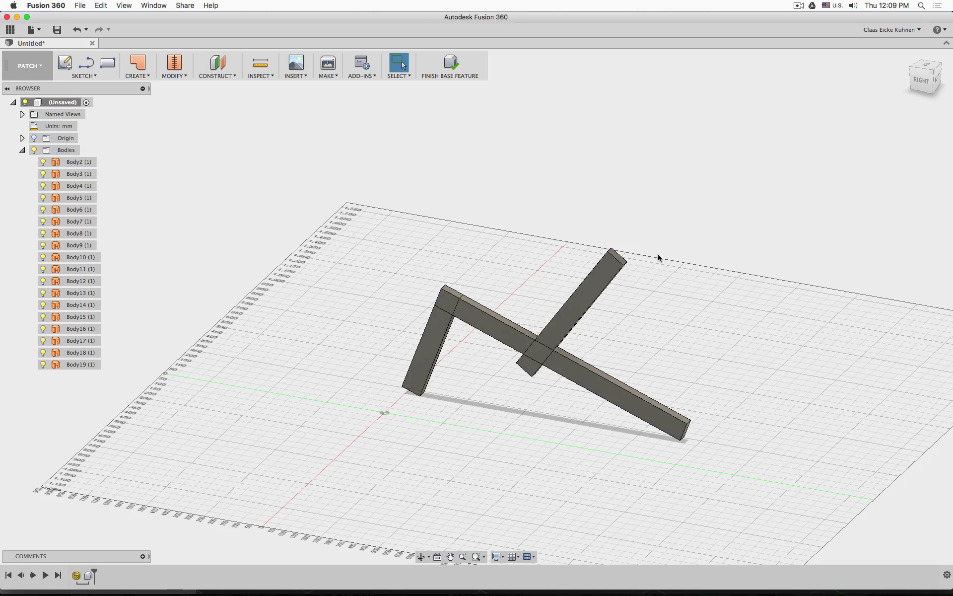
Start a Stitch with 0.01 mm tolerance and select the five backrest surfaces Body3 and Body5 to Body8.
{"action": "left_click", "coordinate": [174, 63]}
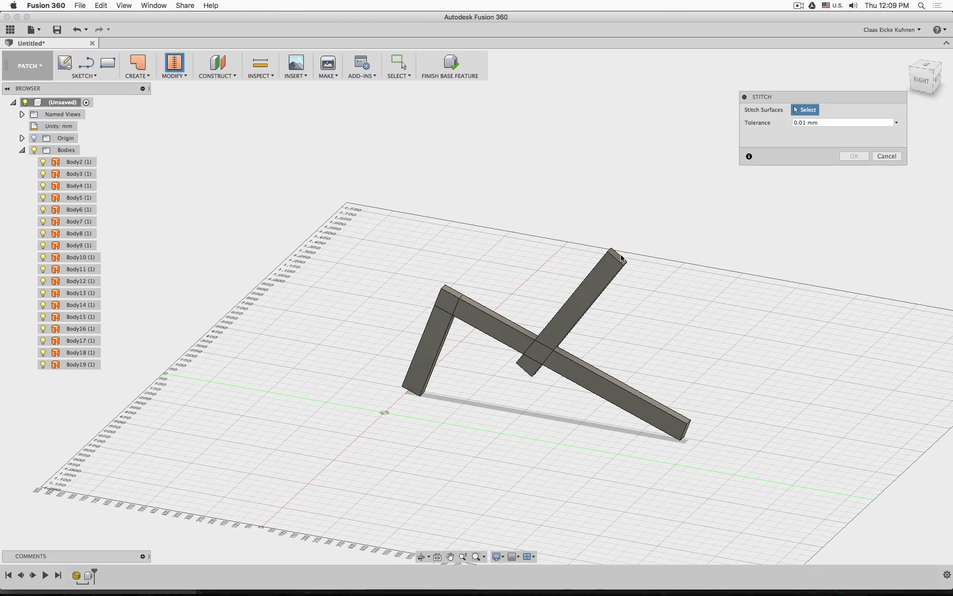
{"action": "left_click_drag", "start_coordinate": [665, 229], "coordinate": [560, 304]}
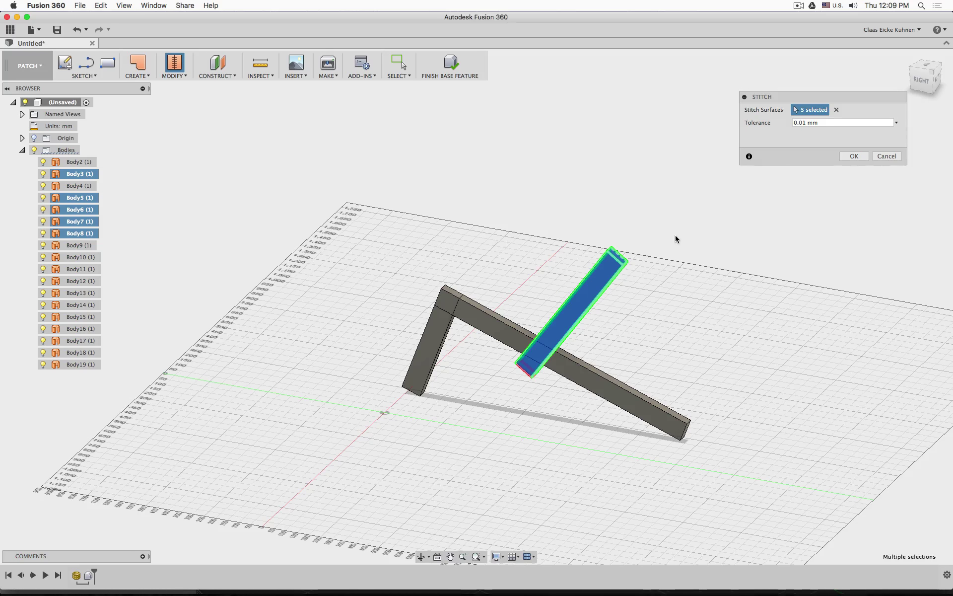
{"action": "left_click_drag", "start_coordinate": [674, 213], "coordinate": [561, 284]}
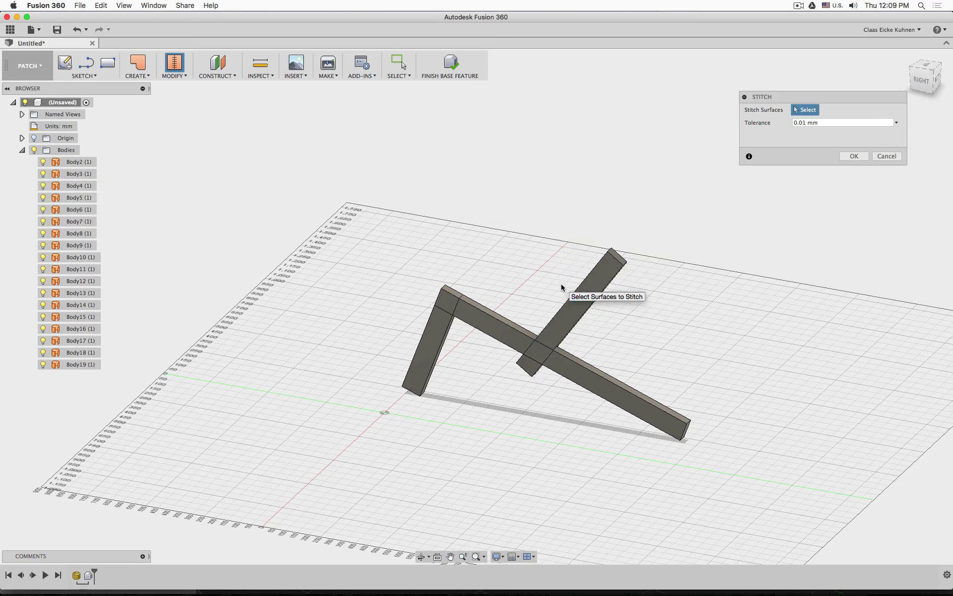
{"action": "left_click_drag", "start_coordinate": [685, 207], "coordinate": [563, 291]}
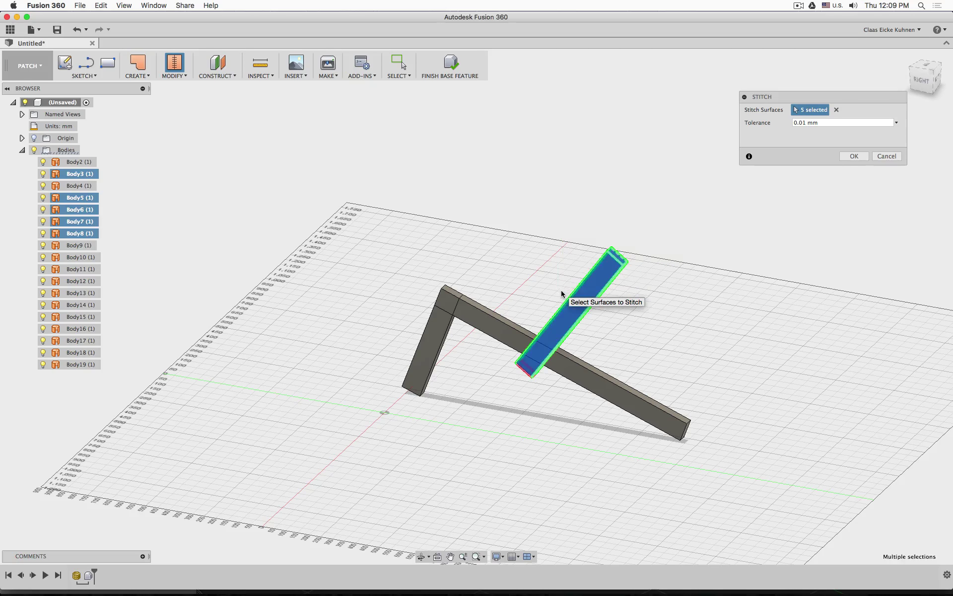
Add the end face at the backrest's lower end, Body4, to the Stitch selection.
{"action": "scroll", "coordinate": [547, 384], "scroll_direction": "down", "scroll_amount": 5}
{"action": "scroll", "coordinate": [535, 374], "scroll_direction": "up", "scroll_amount": 6}
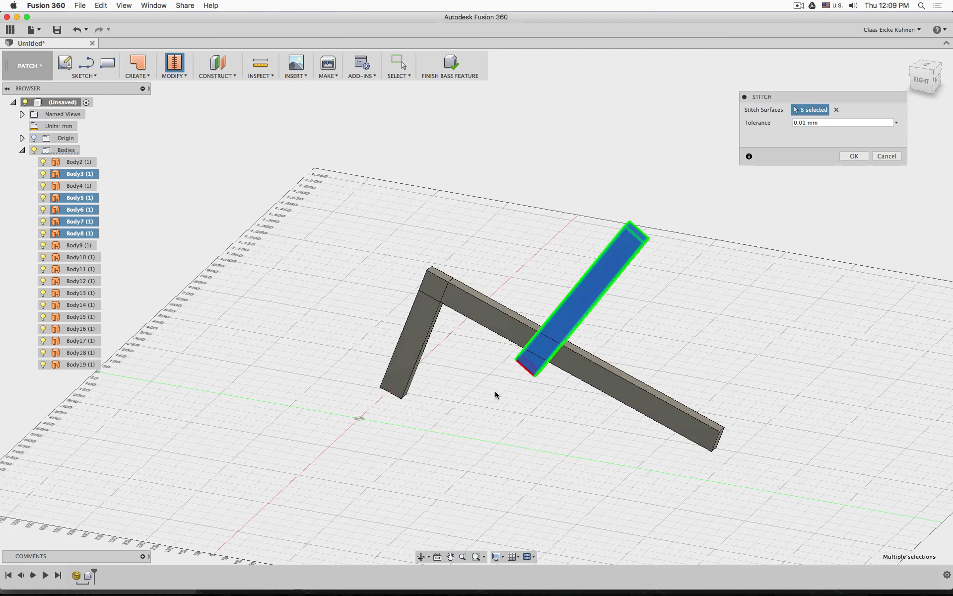
{"action": "left_click_drag", "start_coordinate": [535, 370], "coordinate": [495, 392]}
{"action": "middle_click_drag", "start_coordinate": [498, 399], "coordinate": [536, 367], "text": "shift"}
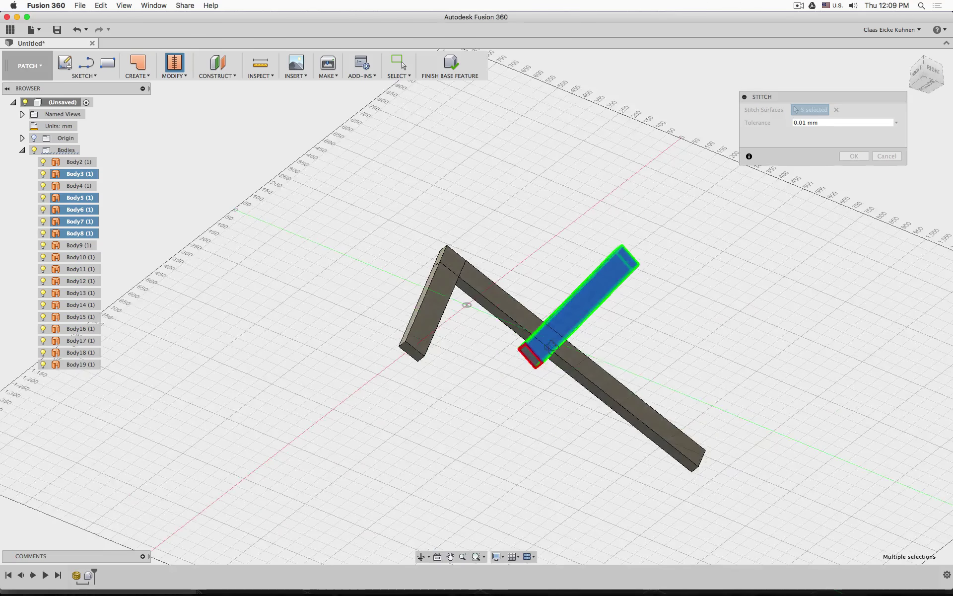
{"action": "scroll", "coordinate": [536, 368], "scroll_direction": "down", "scroll_amount": 3}
{"action": "scroll", "coordinate": [535, 369], "scroll_direction": "up", "scroll_amount": 4}
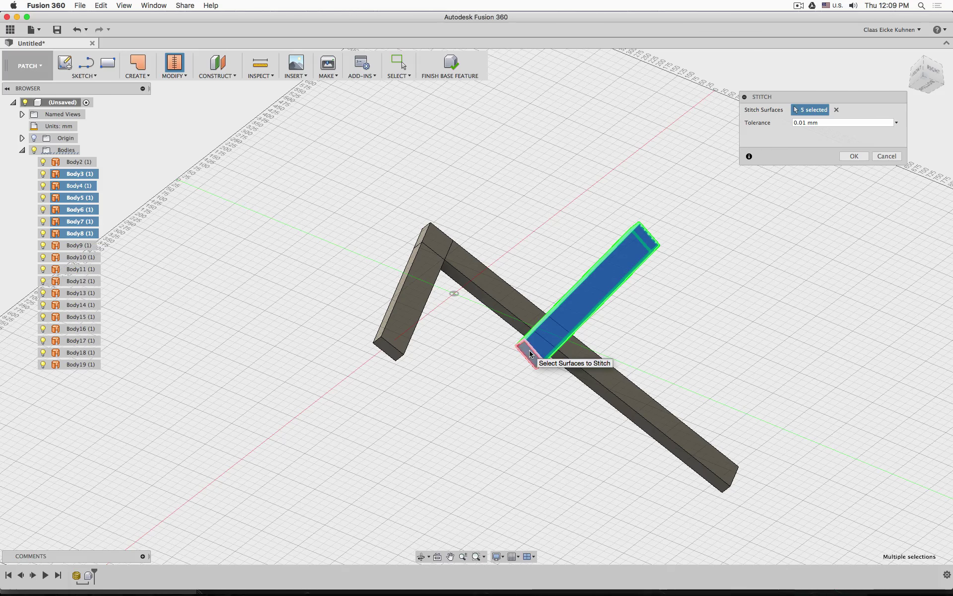
{"action": "left_click", "coordinate": [531, 354]}
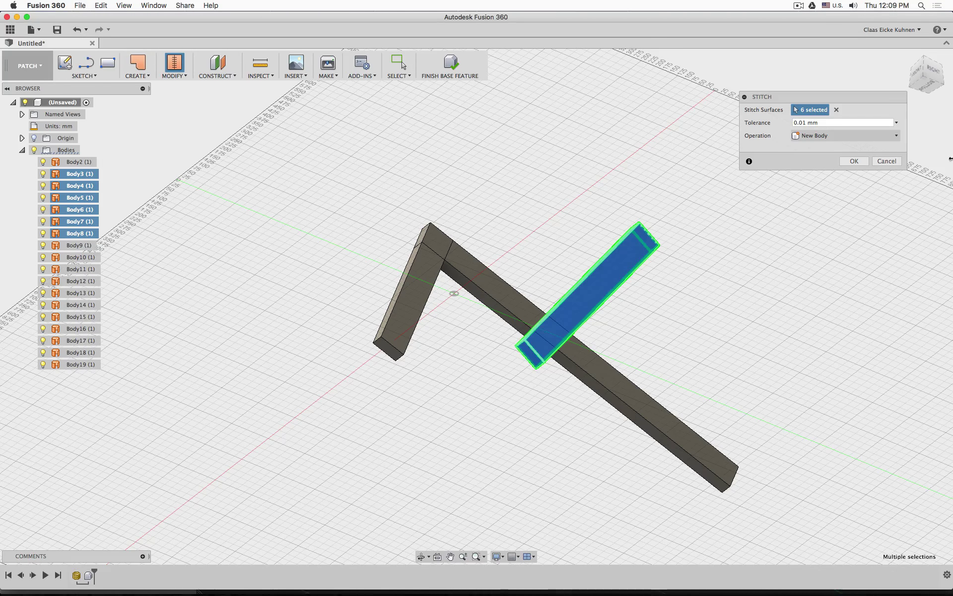
Stitch the six selected backrest surfaces into a new body and hide that body.
{"action": "left_click", "coordinate": [854, 160]}
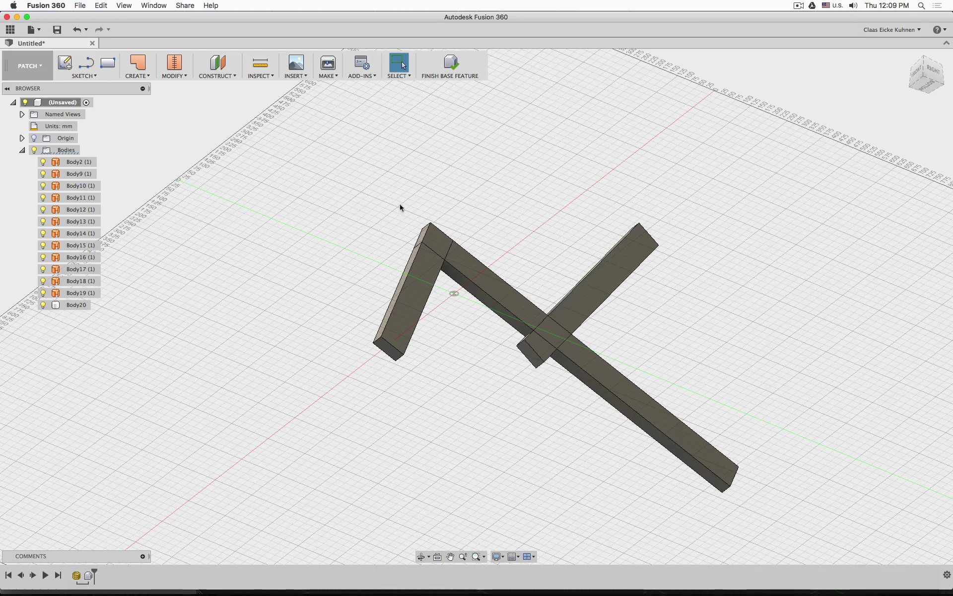
{"action": "left_click", "coordinate": [43, 304]}
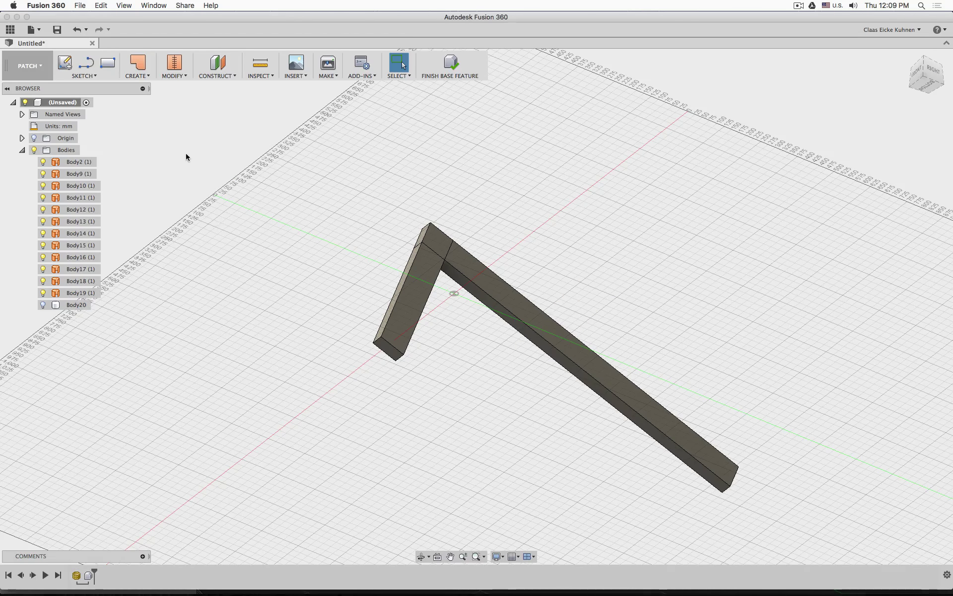
Stitch the long sloping leg's six surfaces, Body2, Body9 to Body12 and Body17, into a new body and hide it.
{"action": "left_click", "coordinate": [174, 62]}
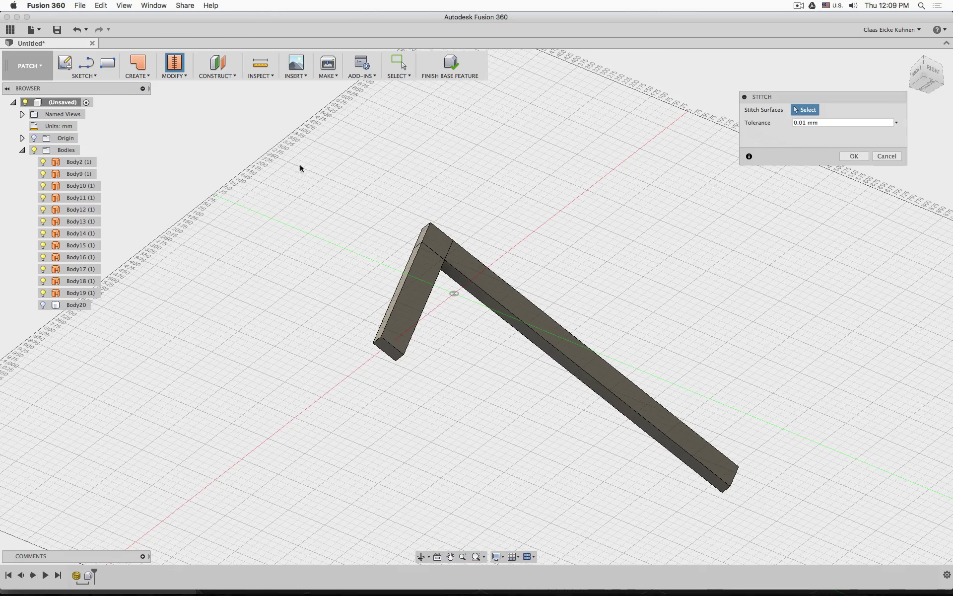
{"action": "left_click", "coordinate": [421, 236]}
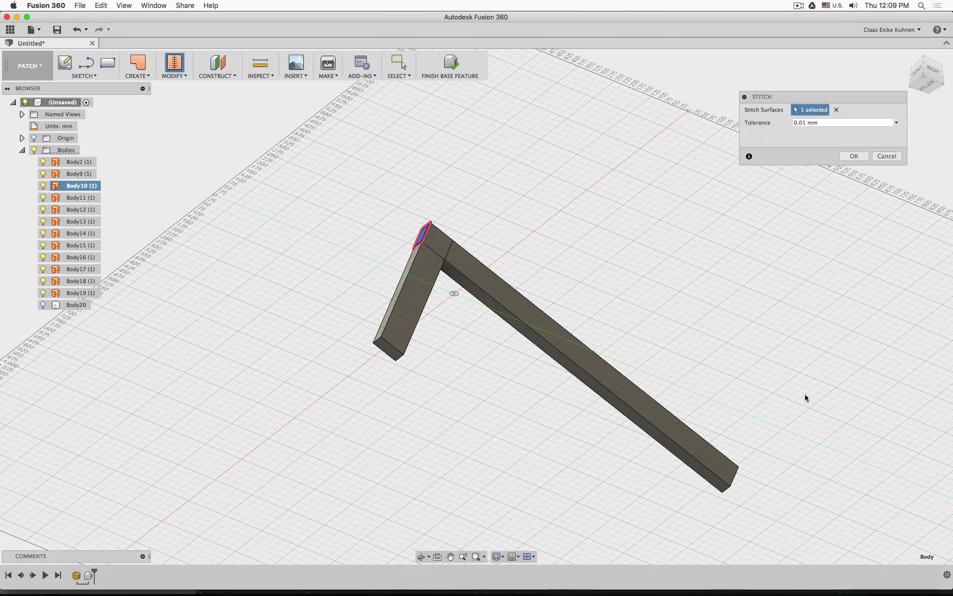
{"action": "left_click_drag", "start_coordinate": [861, 318], "coordinate": [494, 514]}
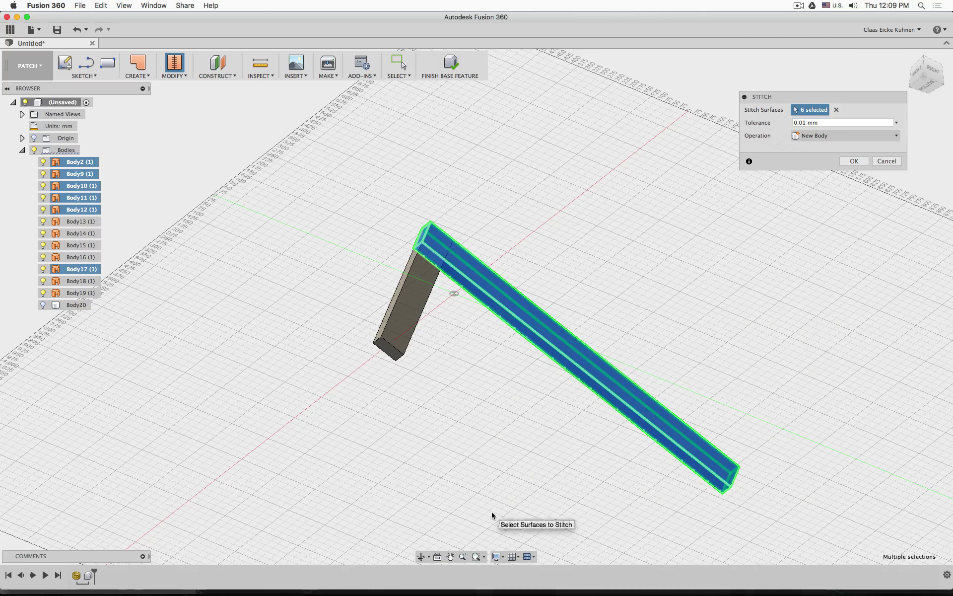
{"action": "left_click", "coordinate": [859, 162]}
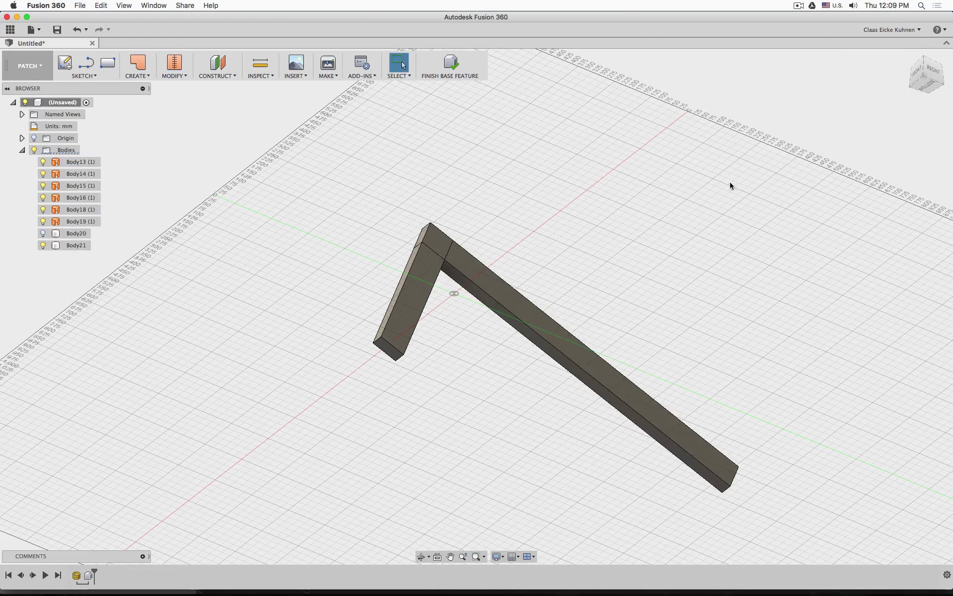
{"action": "left_click", "coordinate": [43, 245]}
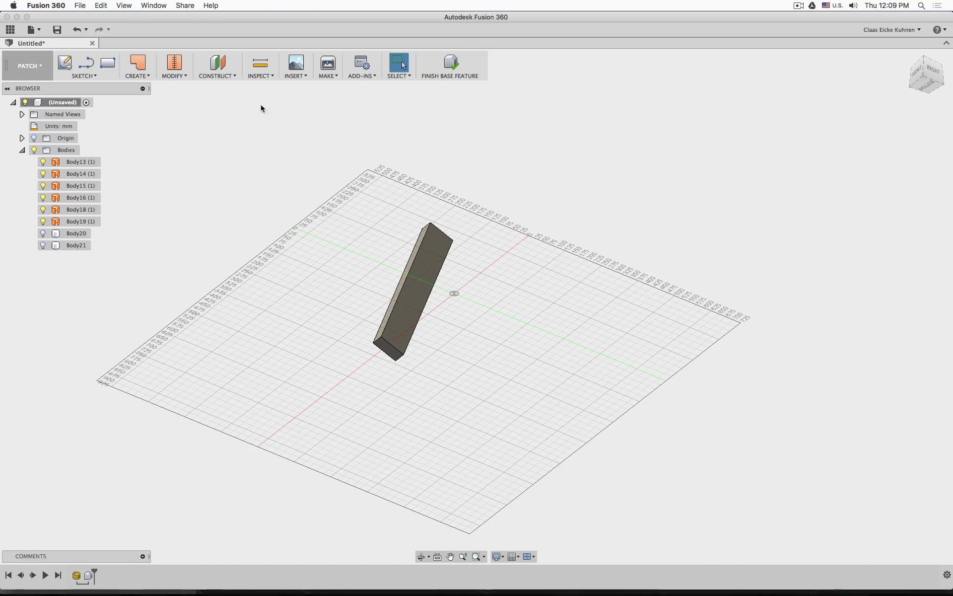
Stitch the short leg's six remaining surfaces, Body13 to Body16, Body18 and Body19, into a new body.
{"action": "left_click", "coordinate": [173, 65]}
{"action": "left_click_drag", "start_coordinate": [522, 172], "coordinate": [262, 484]}
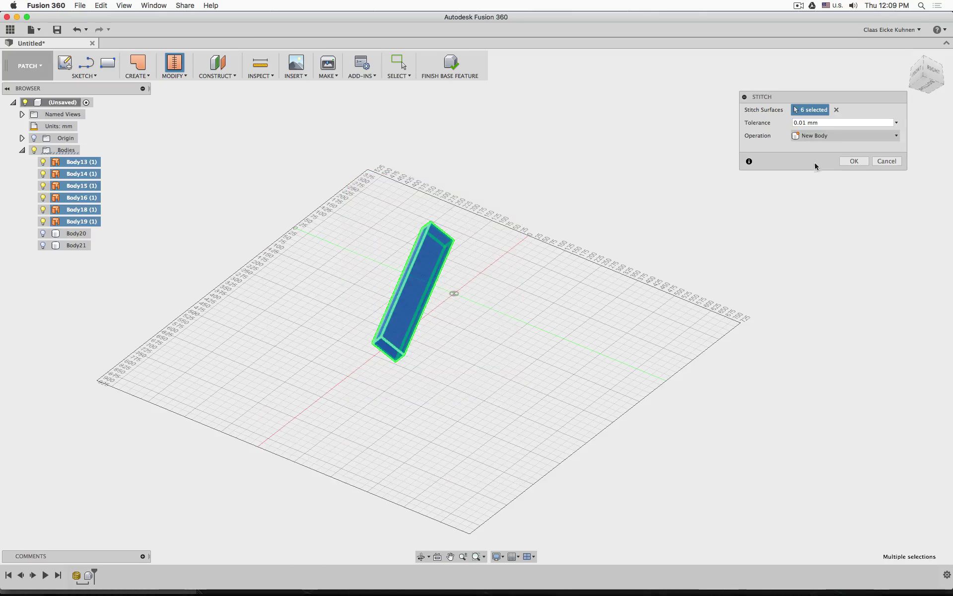
{"action": "left_click", "coordinate": [854, 155]}
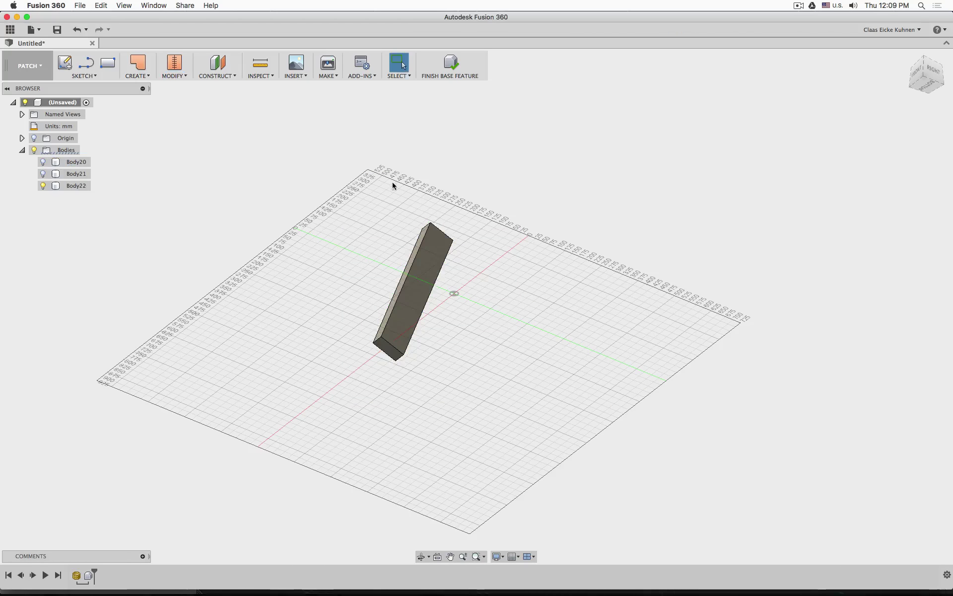
Show the hidden long leg and backrest bodies again and finish the base feature.
{"action": "left_click", "coordinate": [43, 174]}
{"action": "left_click", "coordinate": [42, 162]}
{"action": "middle_click_drag", "start_coordinate": [752, 185], "coordinate": [778, 240], "text": "shift"}
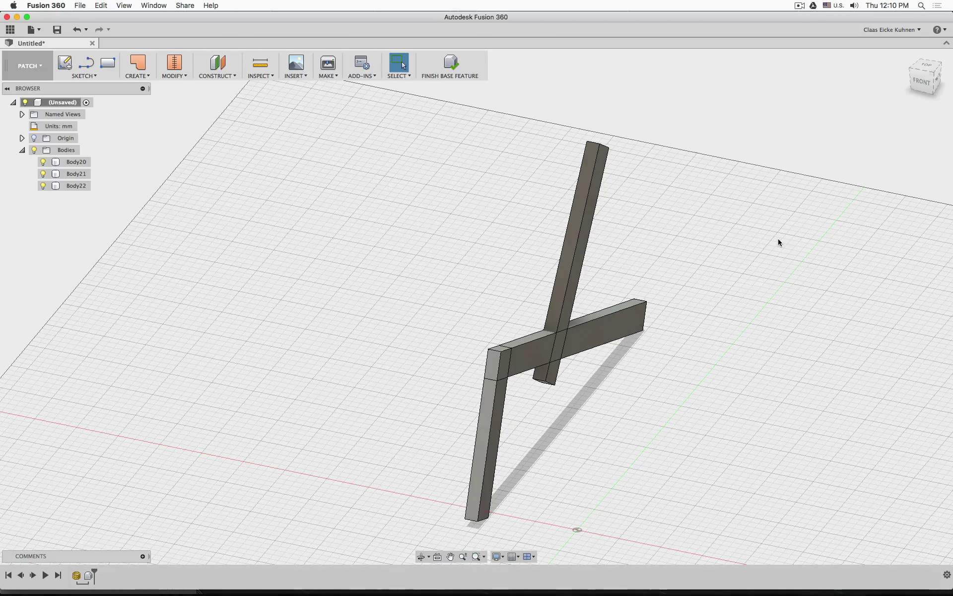
{"action": "left_click", "coordinate": [449, 62]}
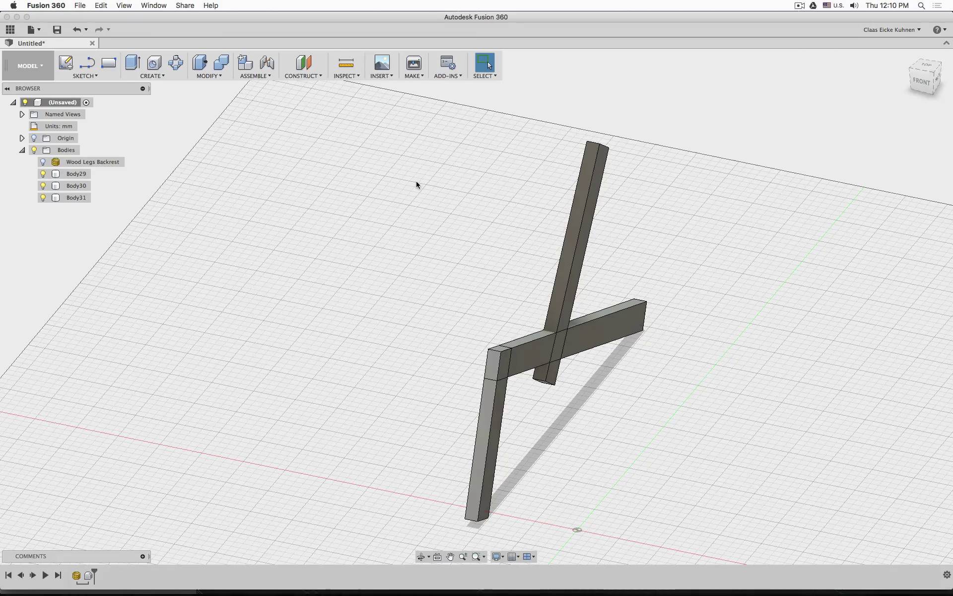
{"action": "middle_click_drag", "start_coordinate": [445, 225], "coordinate": [419, 215], "text": "shift"}
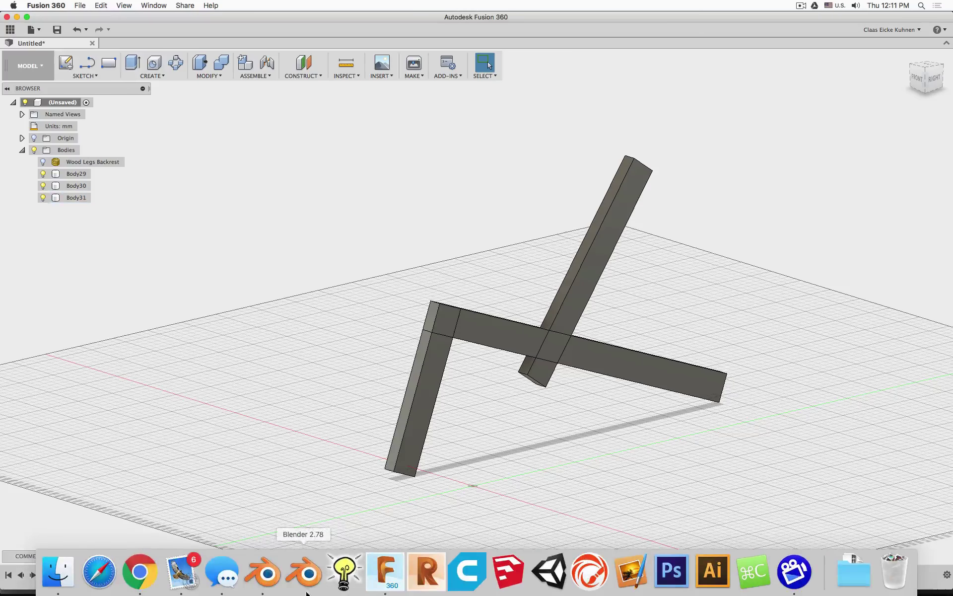
Switch to Blender, show only the layer with the Boolean cutters and select the backrest's cutter blocks and trim plane.
{"action": "left_click", "coordinate": [269, 575]}
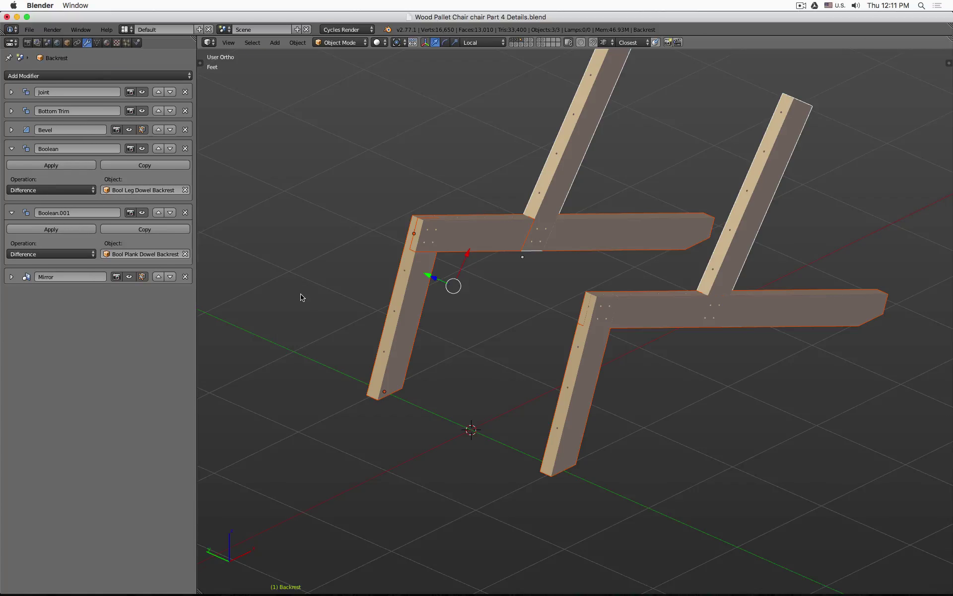
{"action": "left_click", "coordinate": [515, 45]}
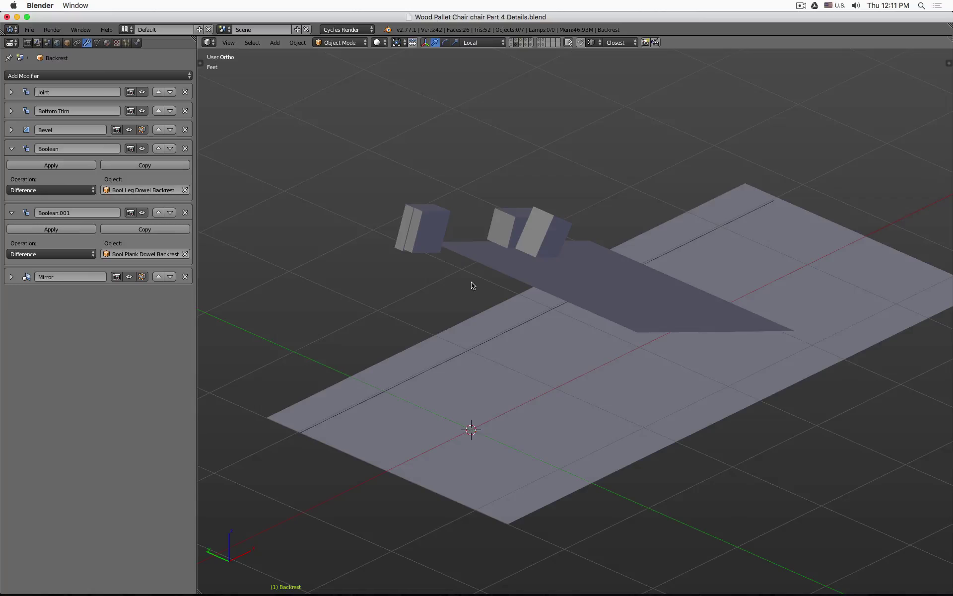
{"action": "right_click", "coordinate": [560, 219], "text": "shift"}
{"action": "right_click", "coordinate": [485, 251], "text": "shift"}
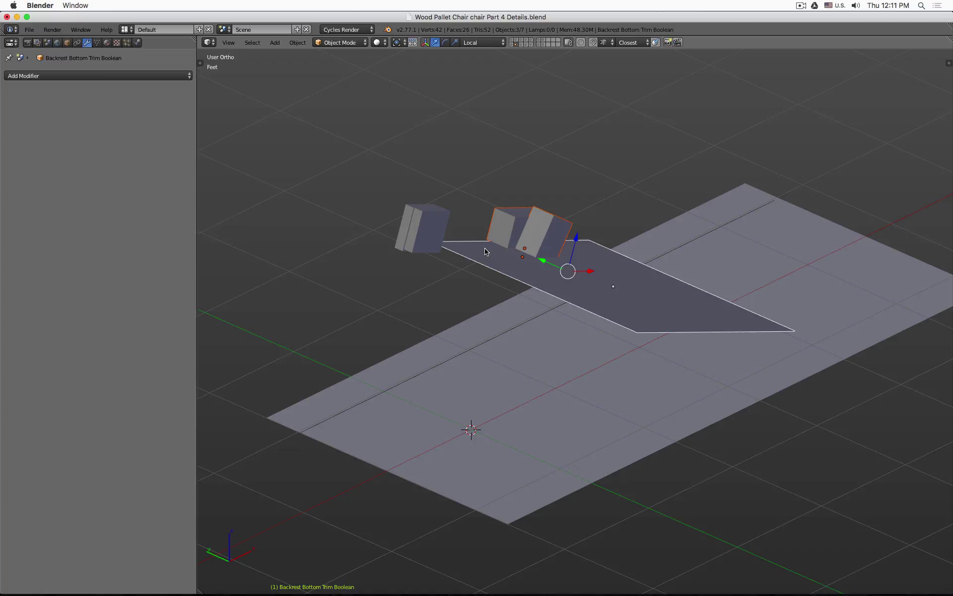
Display the backrest layer together with the Boolean cutter layer, leaving the long leg's layer hidden.
{"action": "middle_click_drag", "start_coordinate": [486, 248], "coordinate": [502, 223]}
{"action": "right_click", "coordinate": [502, 223]}
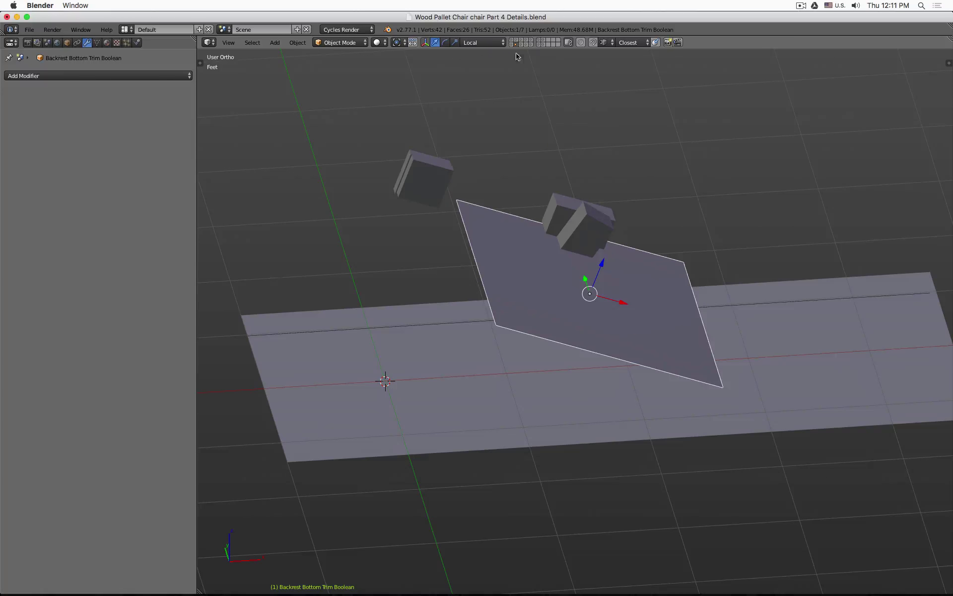
{"action": "key", "text": "KP_Divide"}
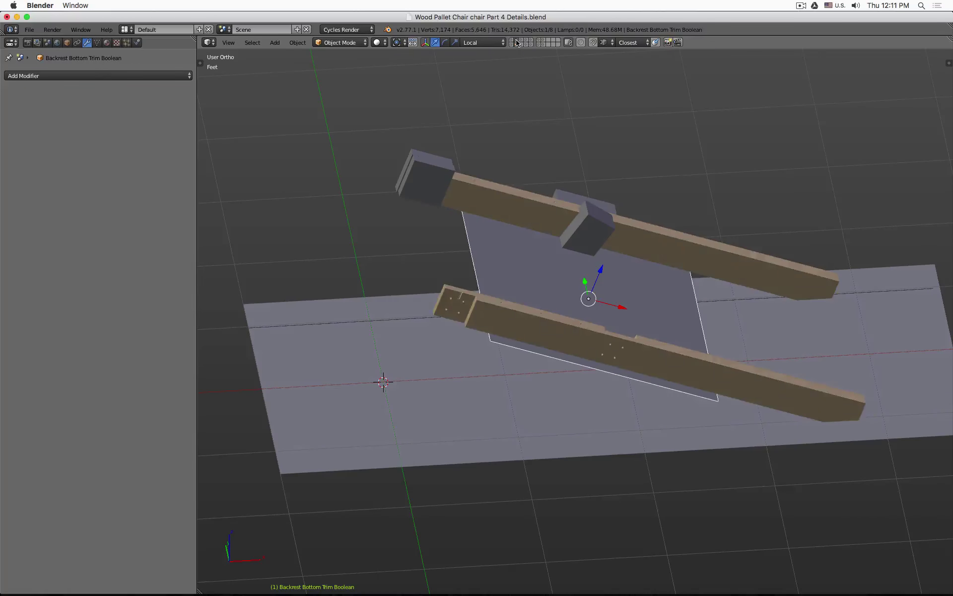
{"action": "left_click", "coordinate": [516, 41], "text": "shift"}
{"action": "left_click", "coordinate": [520, 41], "text": "shift"}
{"action": "middle_click_drag", "start_coordinate": [520, 223], "coordinate": [580, 229]}
Select the three backrest cutters: Boolean Backrest Inside, Plane.001 and Backrest Bottom Trim Boolean.
{"action": "right_click", "coordinate": [499, 226]}
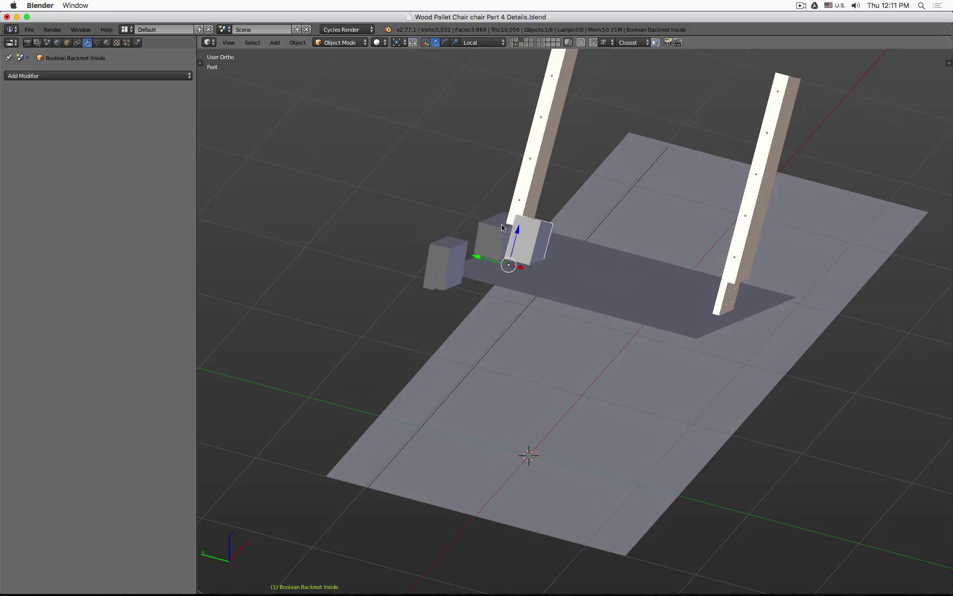
{"action": "right_click", "coordinate": [541, 229], "text": "shift"}
{"action": "right_click", "coordinate": [492, 233], "text": "shift"}
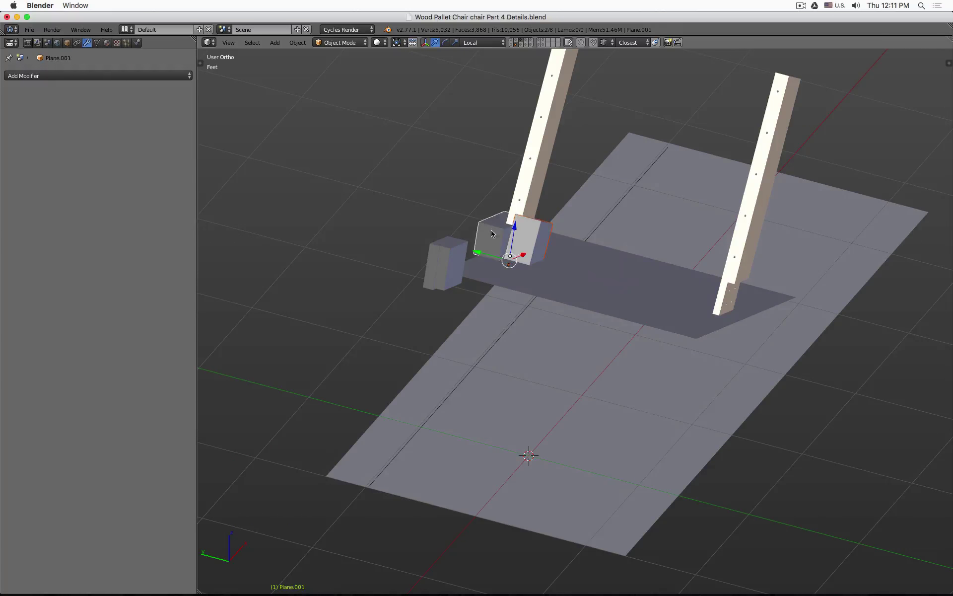
{"action": "right_click", "coordinate": [502, 283], "text": "shift"}
{"action": "middle_click_drag", "start_coordinate": [502, 283], "coordinate": [563, 229]}
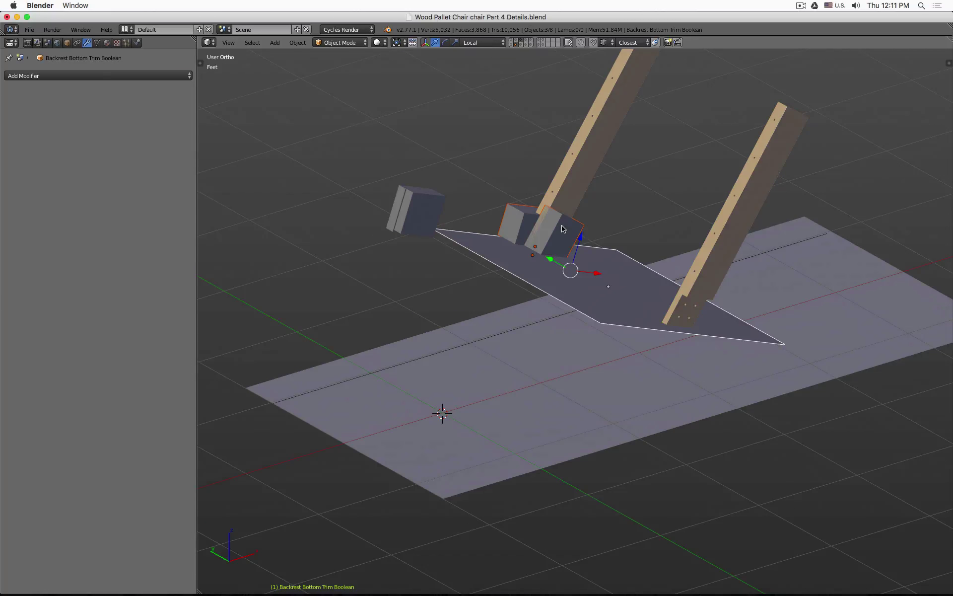
Export the selected cutters to the Desktop as a Wavefront file named Backrest Trim.obj.
{"action": "key", "text": "space"}
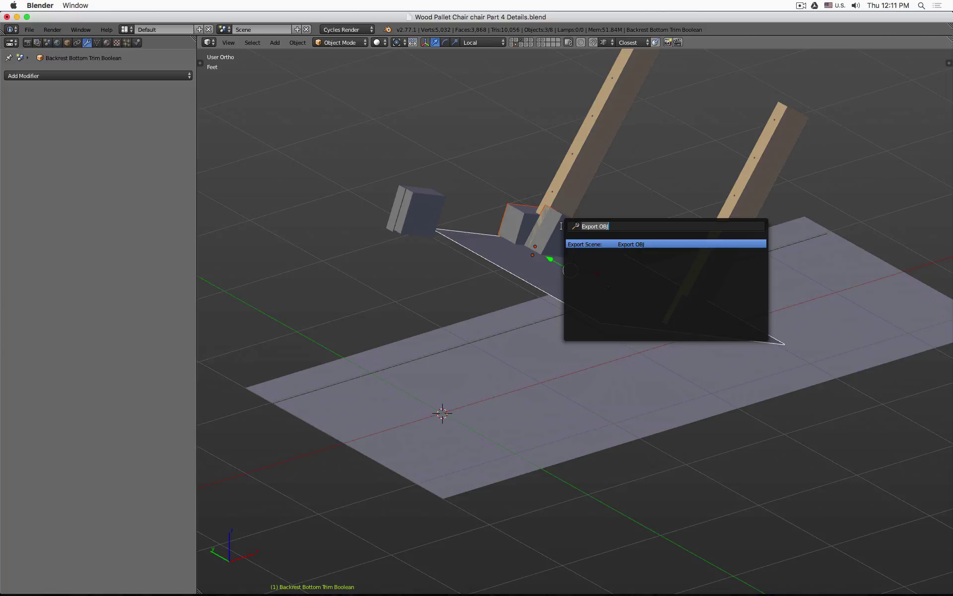
{"action": "left_click", "coordinate": [29, 29]}
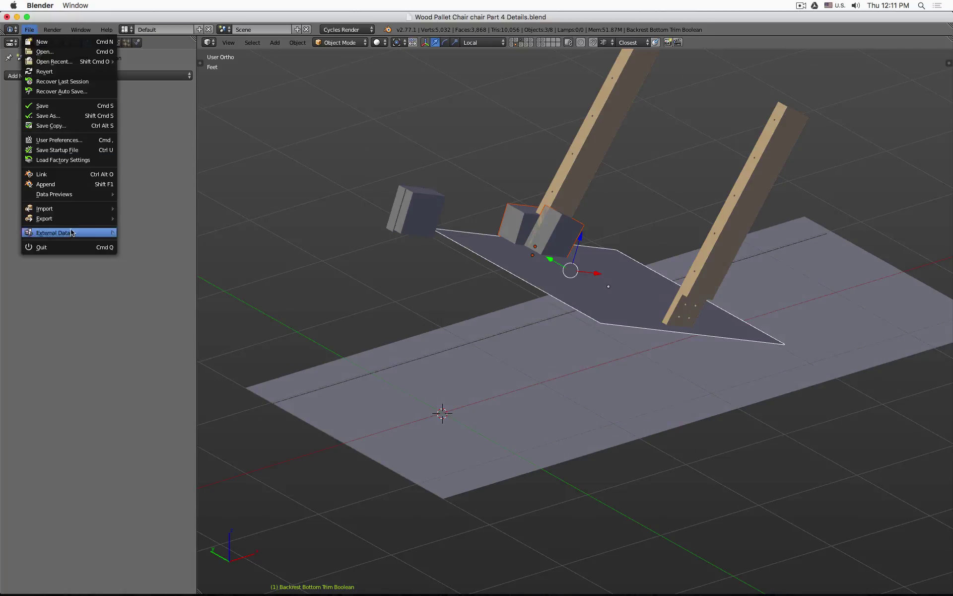
{"action": "mouse_move", "coordinate": [73, 221]}
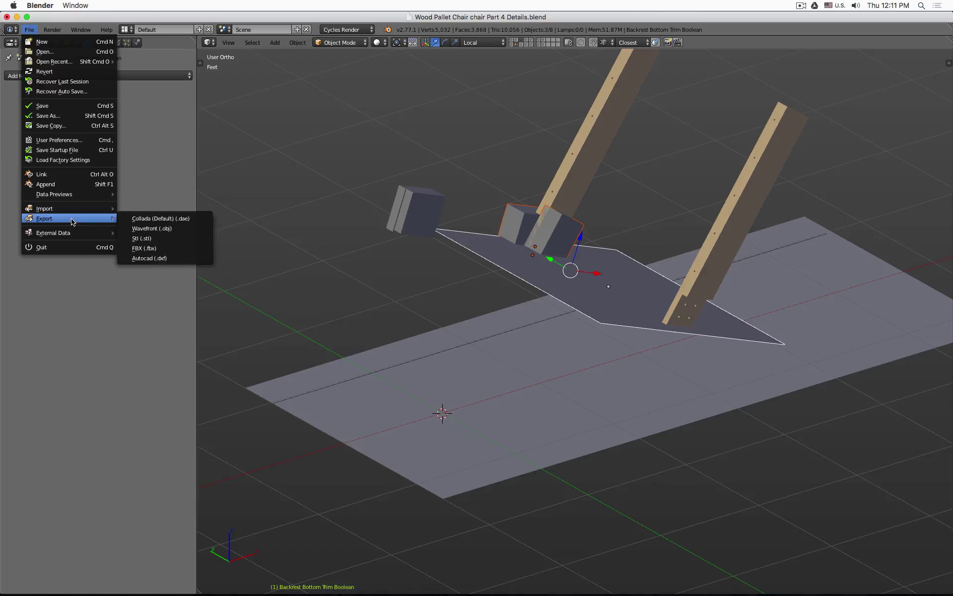
{"action": "left_click", "coordinate": [188, 230]}
{"action": "left_click", "coordinate": [203, 68]}
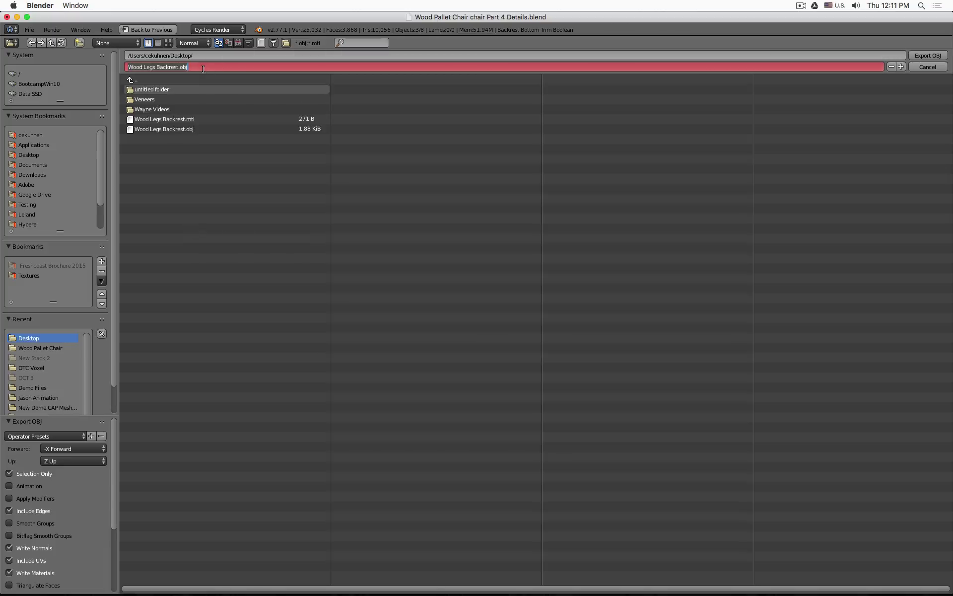
{"action": "type", "text": "Backrest Trim"}
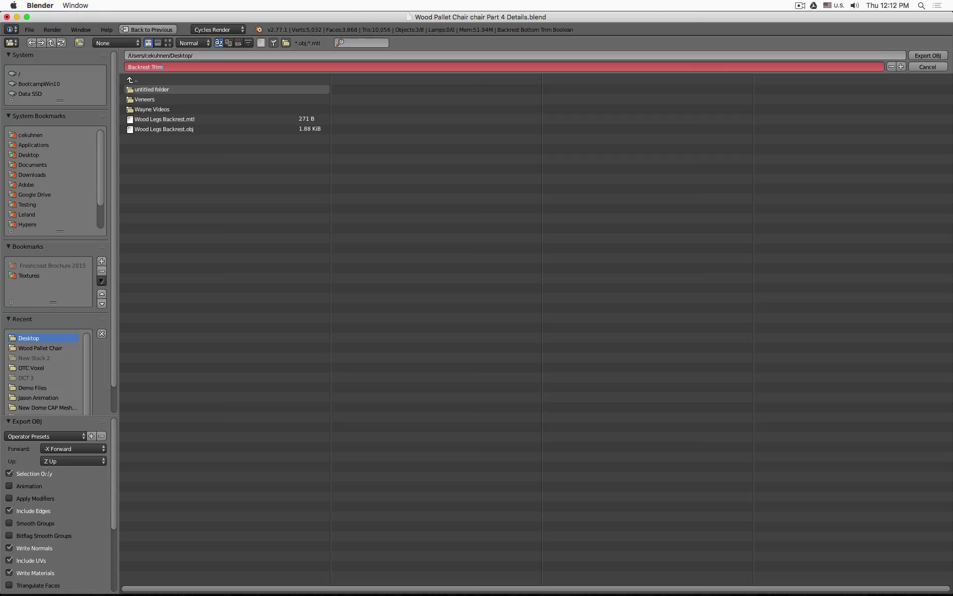
{"action": "key", "text": "Return"}
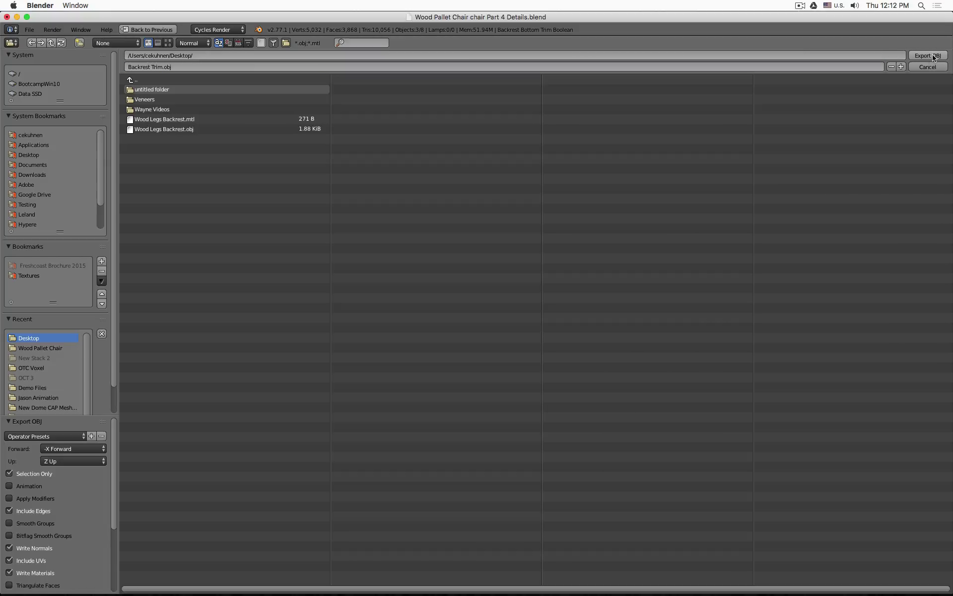
{"action": "left_click", "coordinate": [927, 56]}
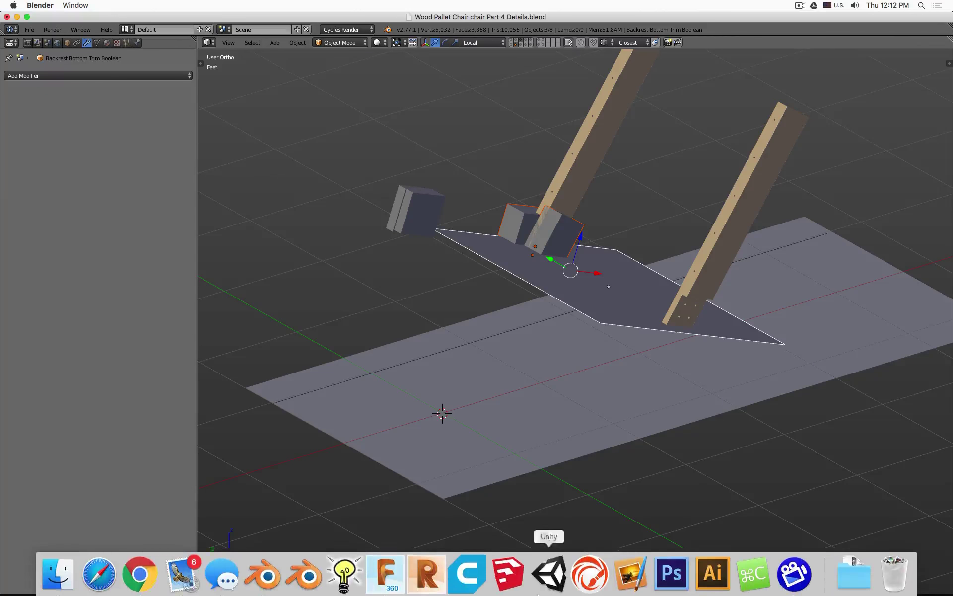
Switch to Fusion 360 and open the existing Wood Legs Backrest mesh feature for editing.
{"action": "left_click", "coordinate": [388, 571]}
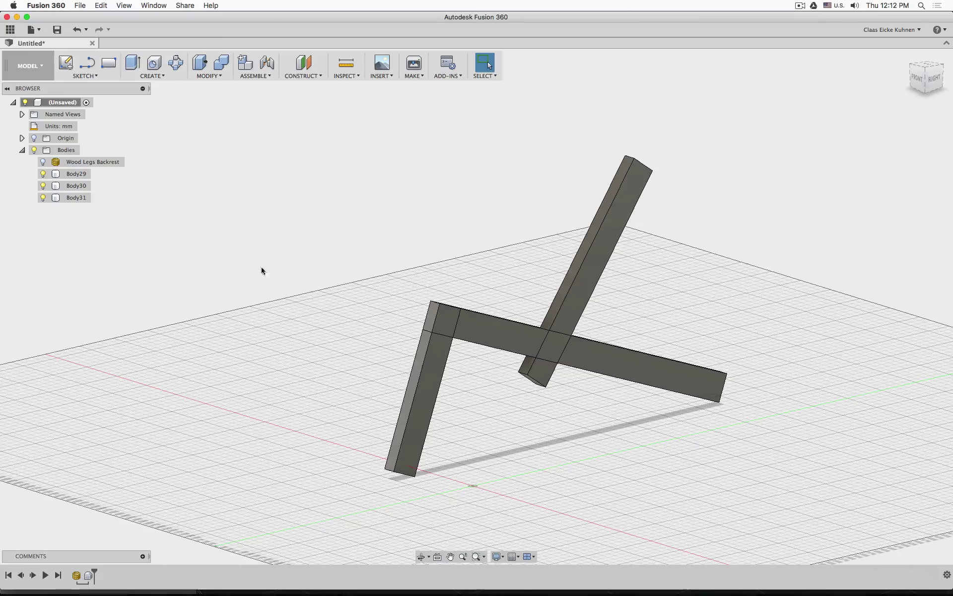
{"action": "right_click", "coordinate": [76, 576]}
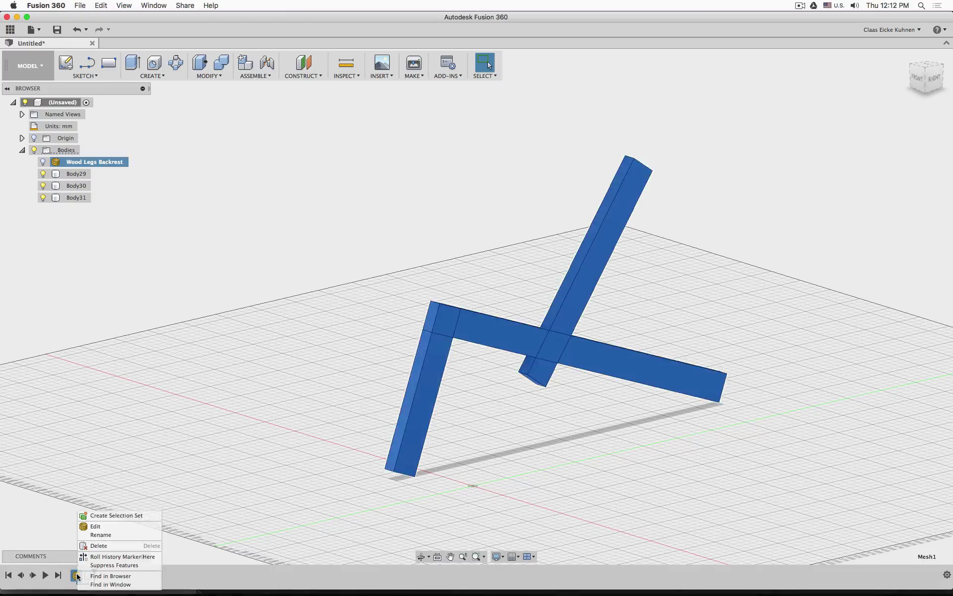
{"action": "left_click", "coordinate": [97, 526]}
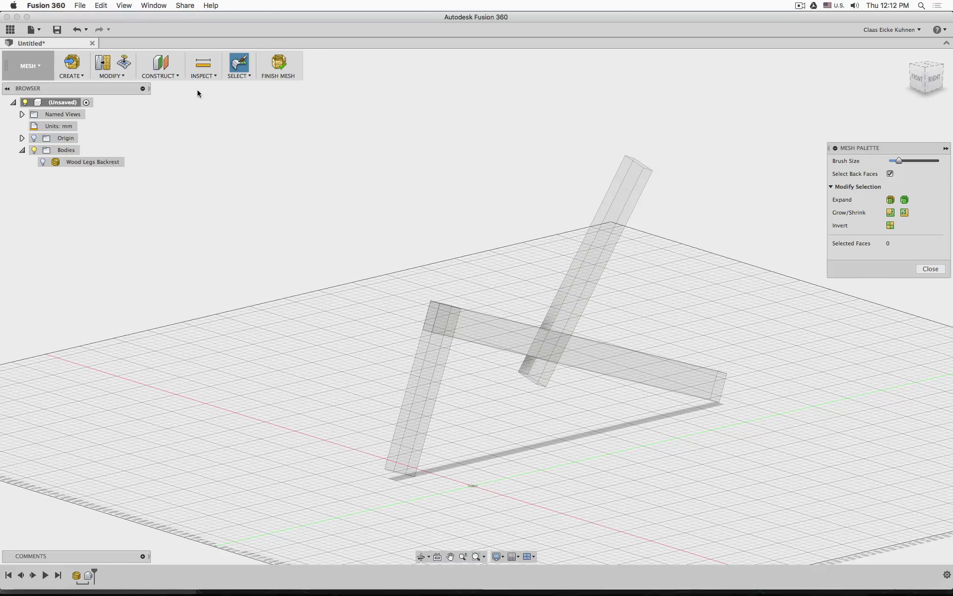
Insert the OBJ mesh file Backrest Trim.obj from the Desktop into the design.
{"action": "left_click", "coordinate": [123, 77]}
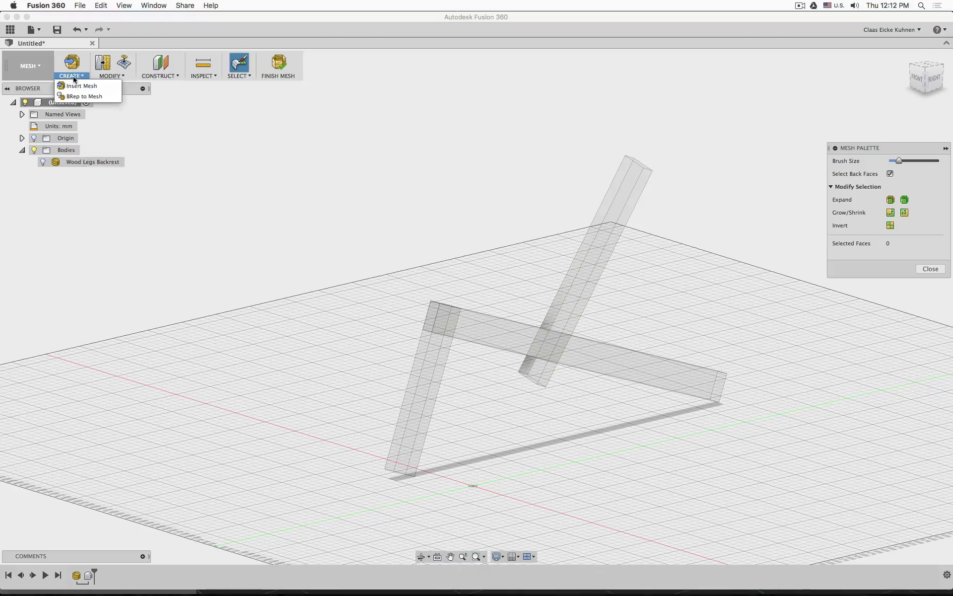
{"action": "mouse_move", "coordinate": [80, 79]}
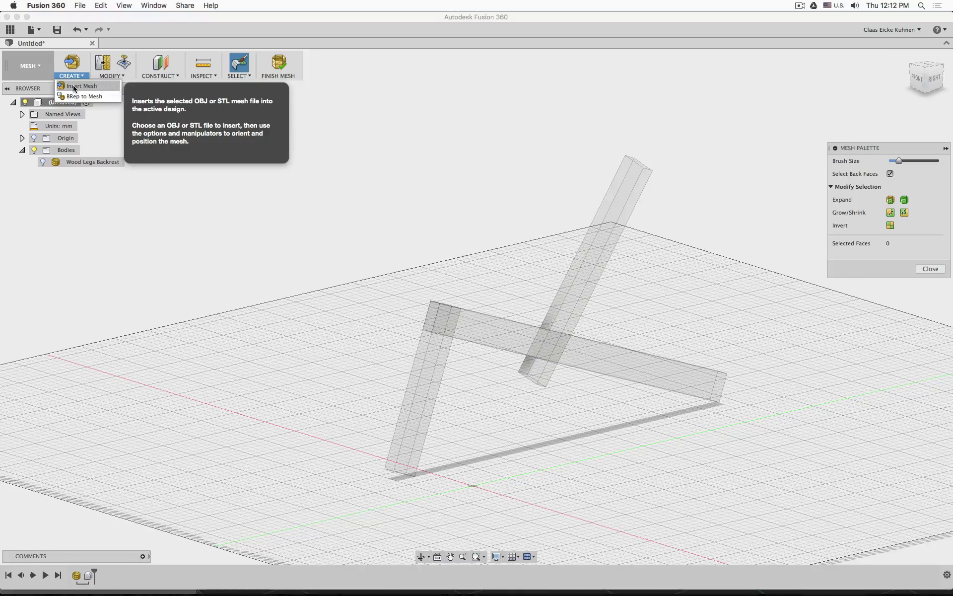
{"action": "left_click", "coordinate": [75, 87]}
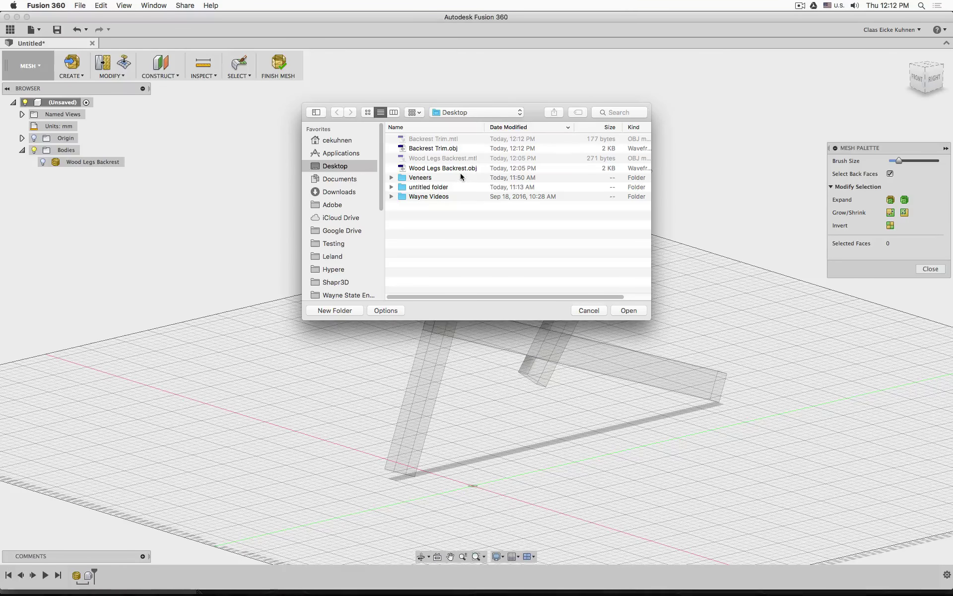
{"action": "left_click", "coordinate": [444, 149]}
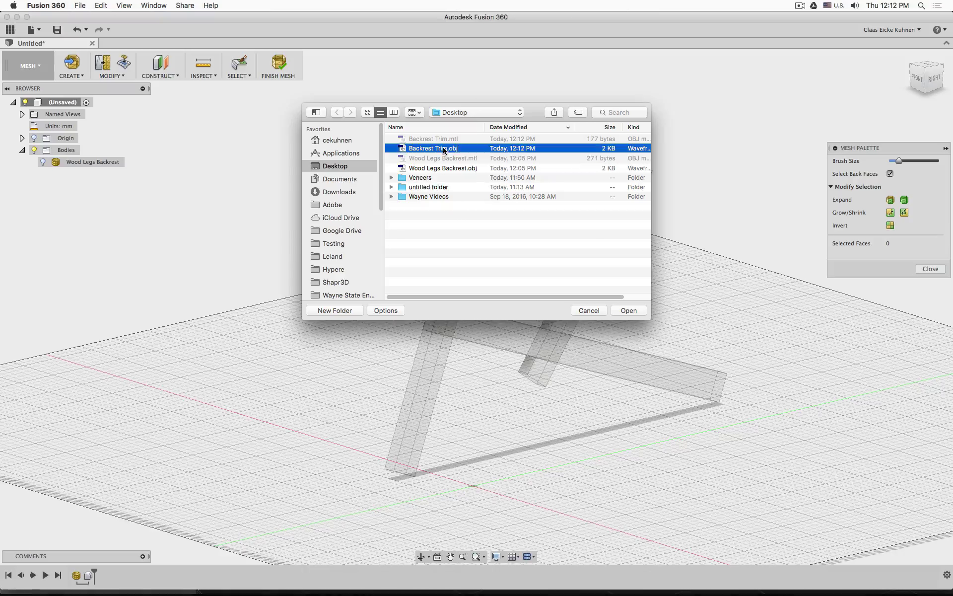
{"action": "left_click", "coordinate": [629, 311]}
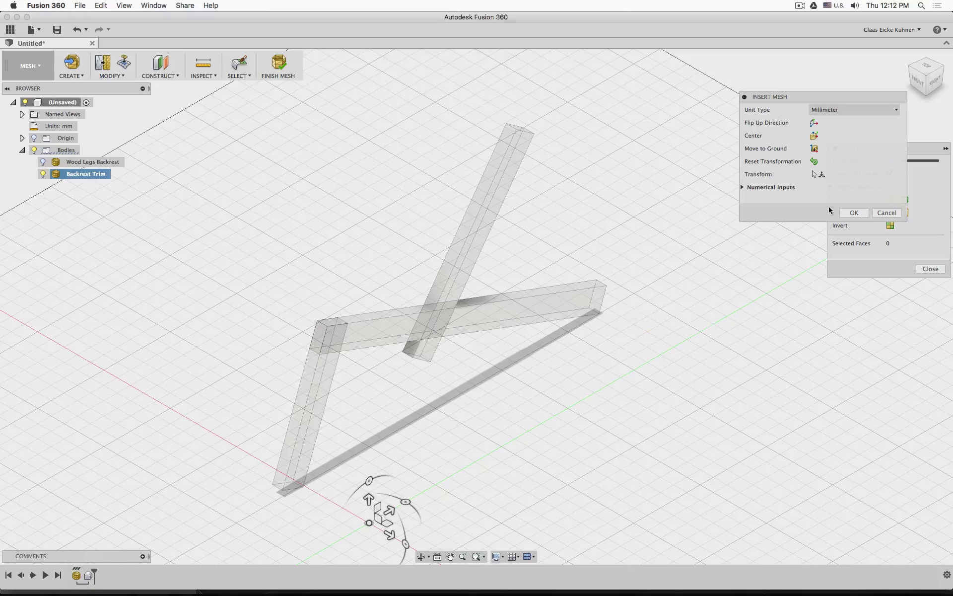
Set the inserted Backrest Trim mesh's unit type to Meter, accept its placement and finish the mesh edit.
{"action": "left_click", "coordinate": [839, 110]}
{"action": "left_click", "coordinate": [847, 143]}
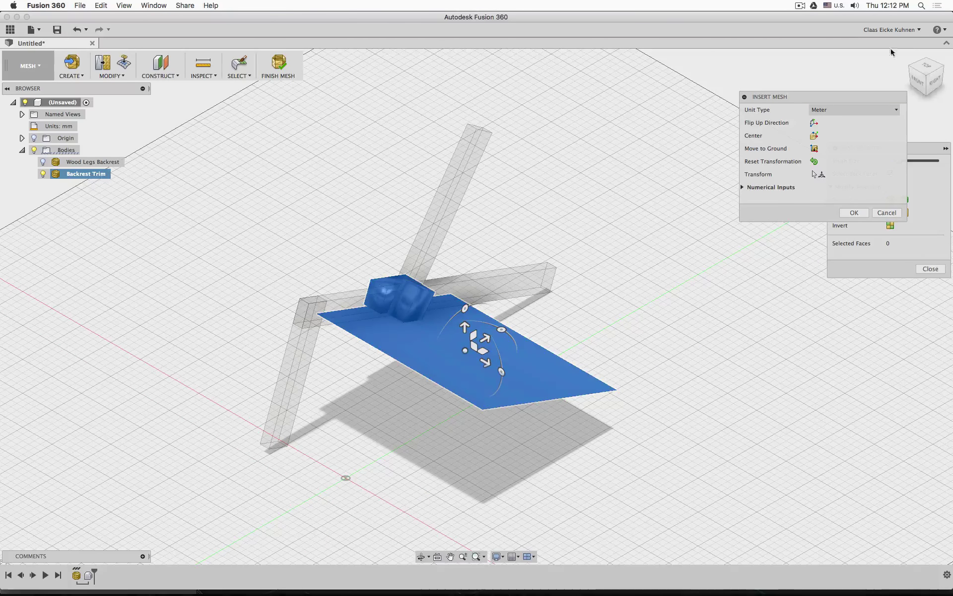
{"action": "left_click_drag", "start_coordinate": [933, 83], "coordinate": [707, 71]}
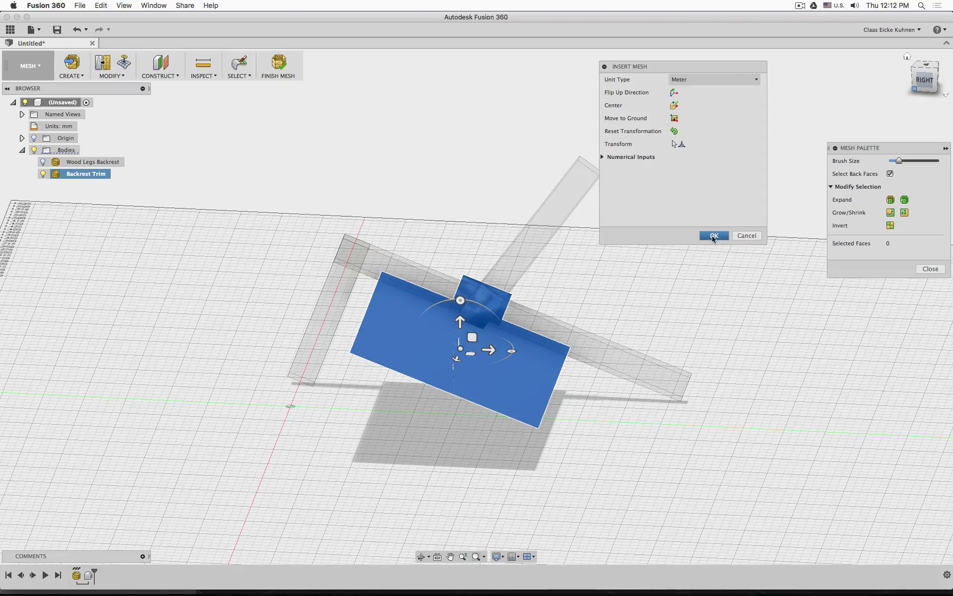
{"action": "left_click", "coordinate": [713, 235]}
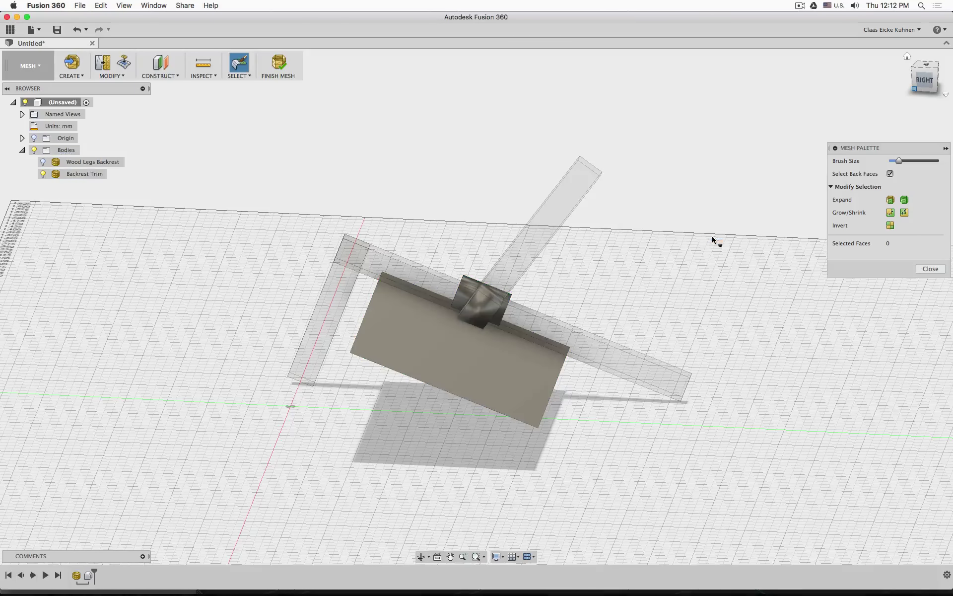
{"action": "left_click", "coordinate": [280, 65]}
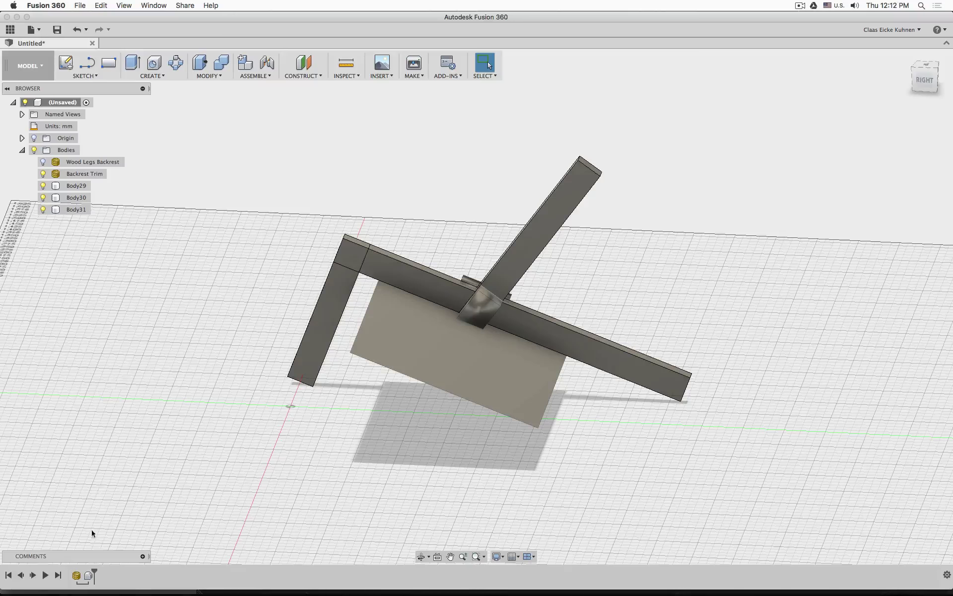
Open the base feature for editing and convert the Backrest Trim mesh to BRep as a new body.
{"action": "double_click", "coordinate": [91, 575]}
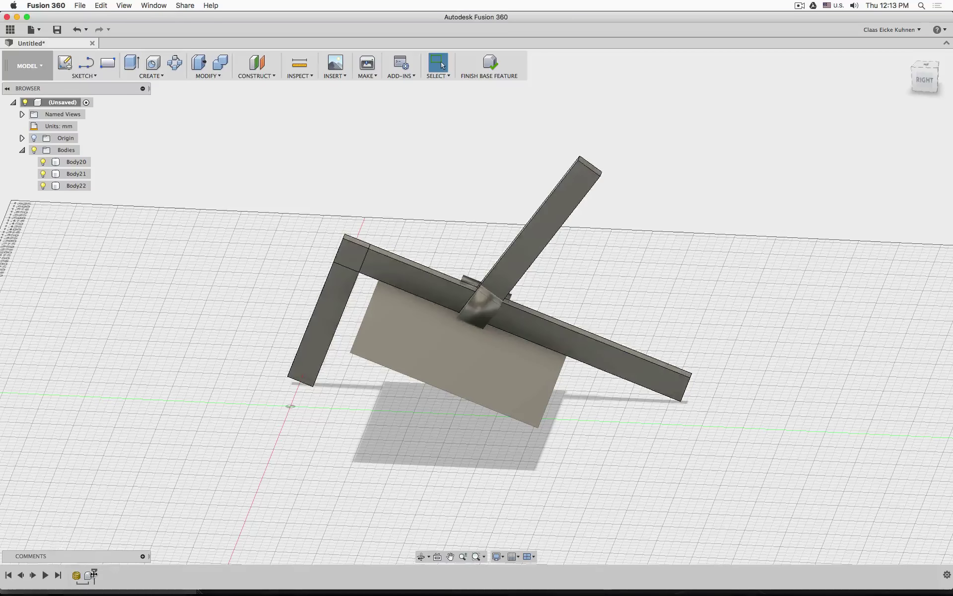
{"action": "middle_click_drag", "start_coordinate": [171, 336], "coordinate": [209, 349], "text": "shift"}
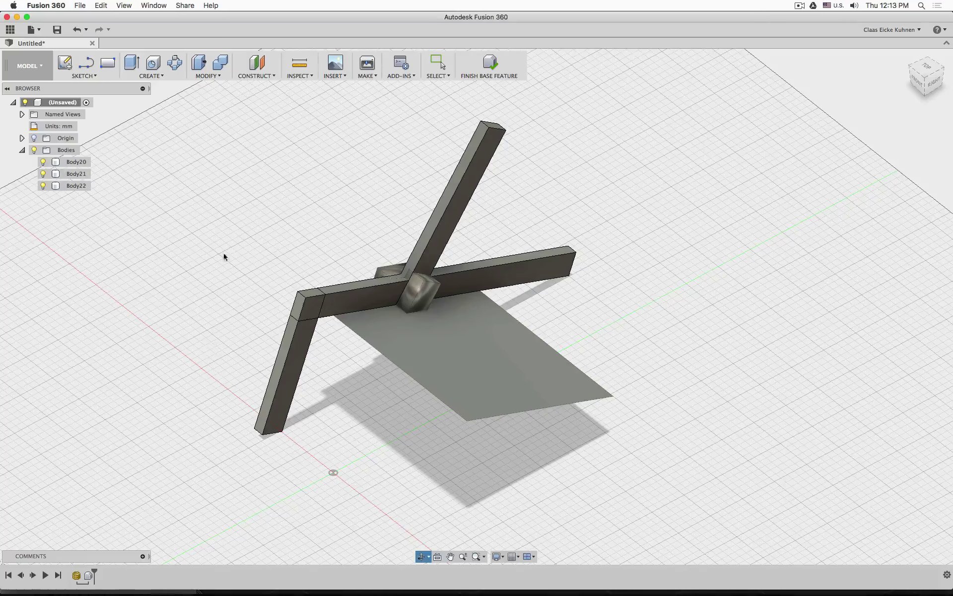
{"action": "left_click", "coordinate": [207, 76]}
{"action": "mouse_move", "coordinate": [210, 235]}
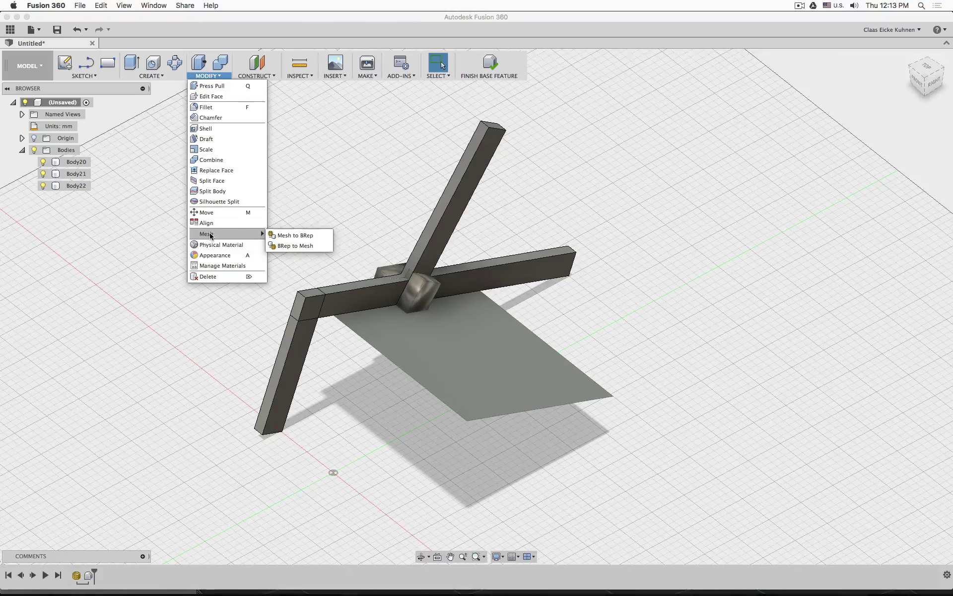
{"action": "left_click", "coordinate": [300, 236]}
{"action": "left_click", "coordinate": [422, 291]}
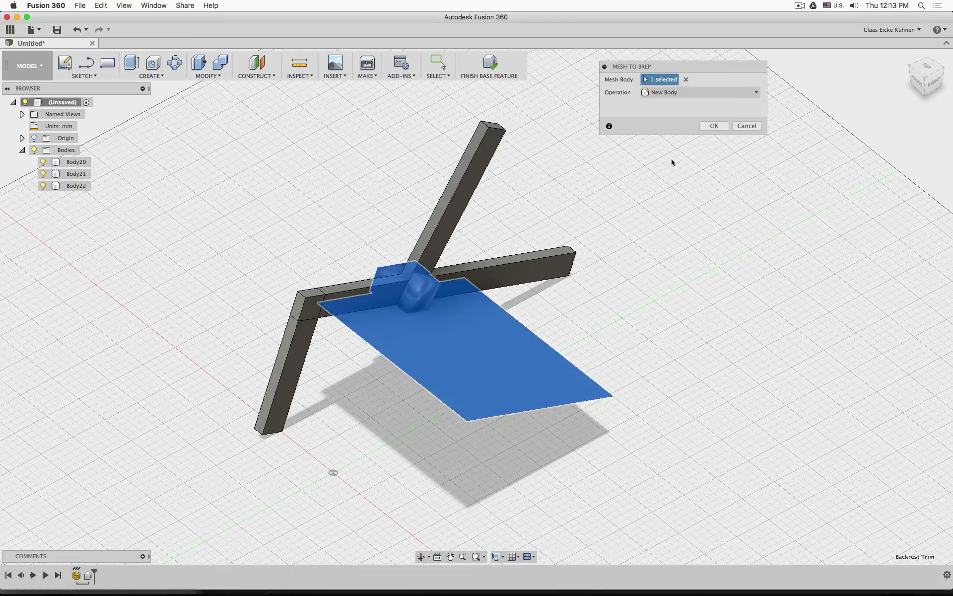
{"action": "left_click", "coordinate": [714, 125]}
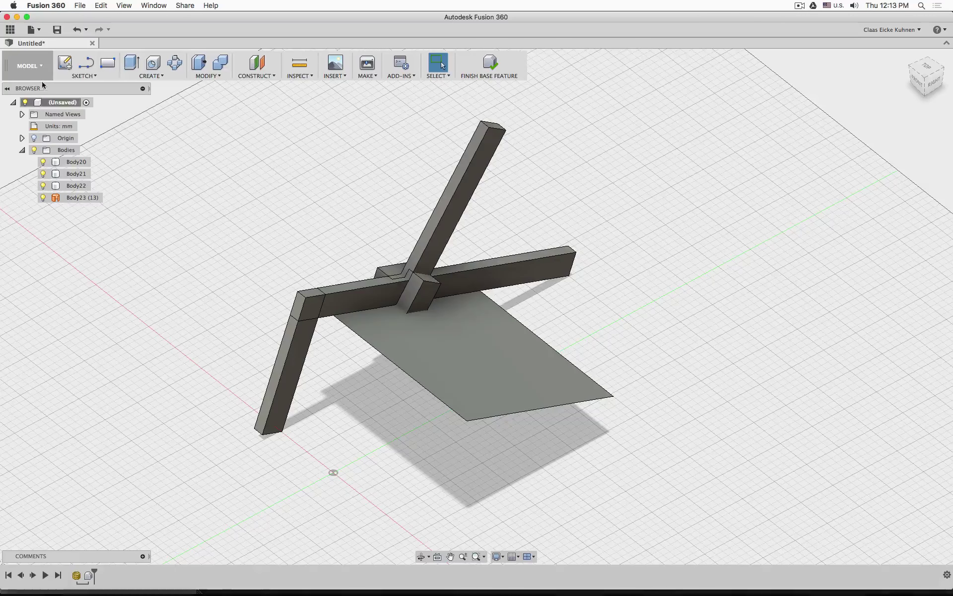
In the Patch workspace, unstitch the large flat trim plane from the converted surface body with Chain Selection off.
{"action": "left_click", "coordinate": [28, 66]}
{"action": "left_click", "coordinate": [42, 109]}
{"action": "left_click", "coordinate": [174, 74]}
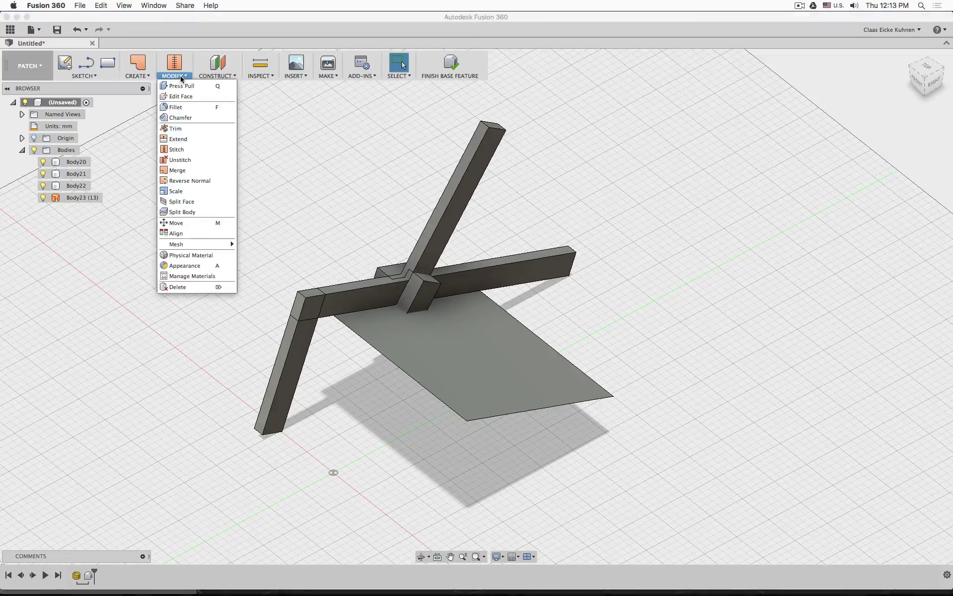
{"action": "left_click", "coordinate": [193, 164]}
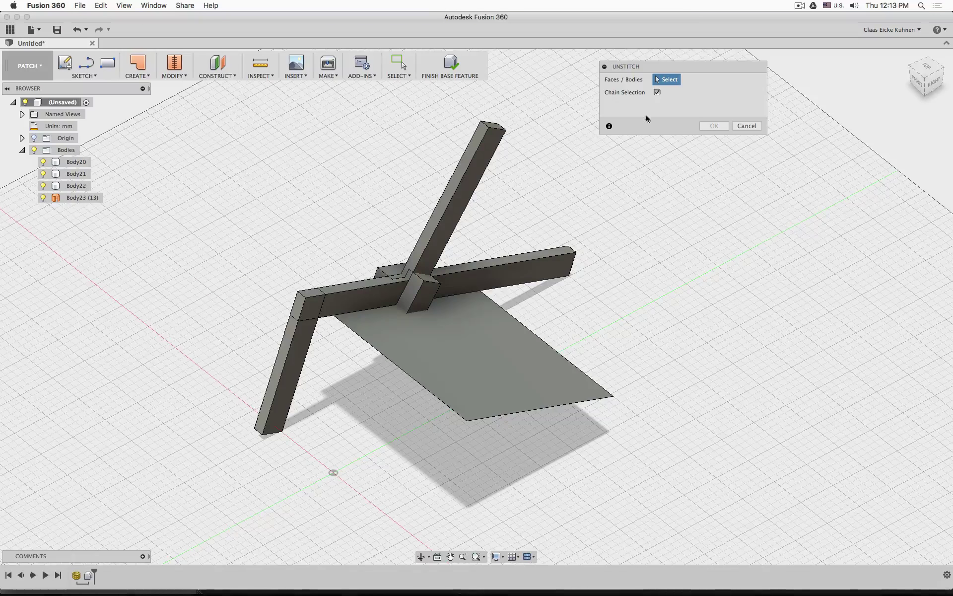
{"action": "left_click", "coordinate": [658, 93]}
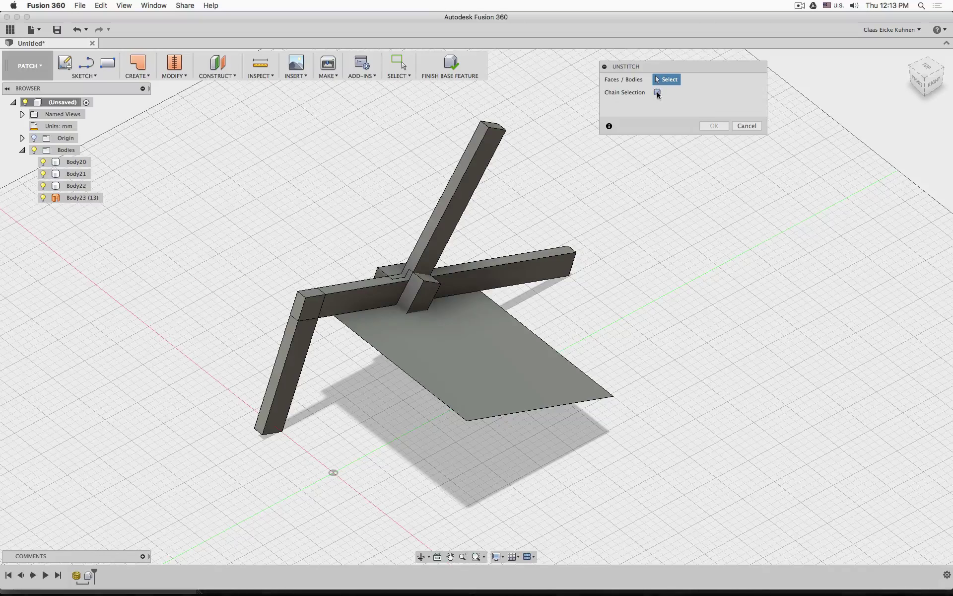
{"action": "left_click", "coordinate": [494, 338]}
{"action": "left_click", "coordinate": [713, 125]}
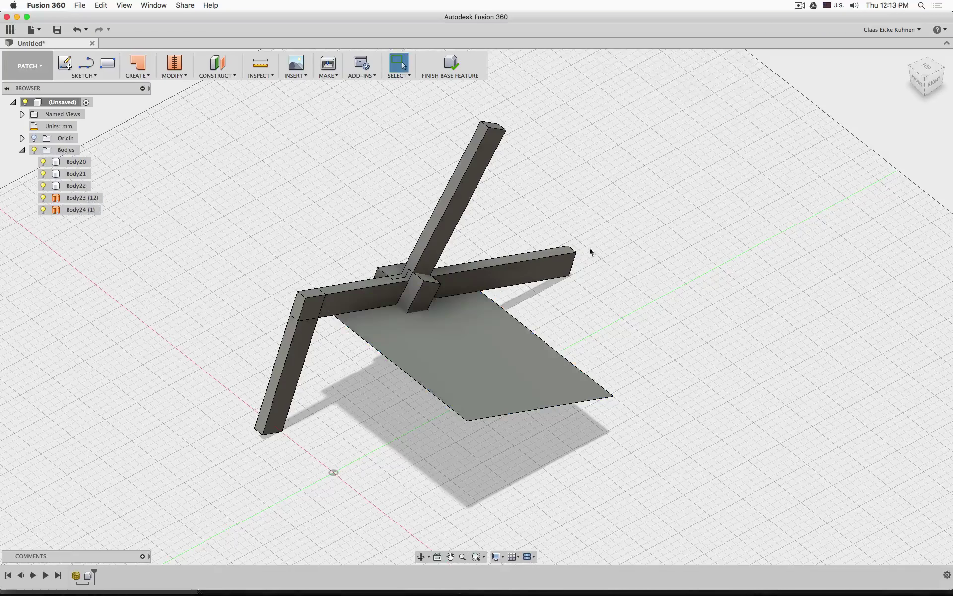
Hide the three wood bodies and the separated trim plane, leaving only the two box cutters displayed.
{"action": "left_click", "coordinate": [43, 186]}
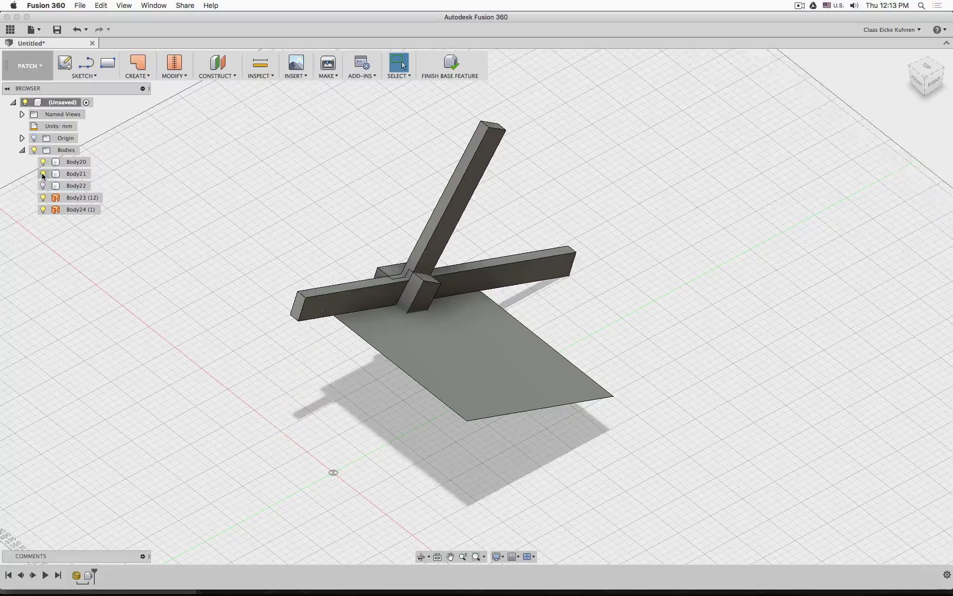
{"action": "left_click", "coordinate": [42, 174]}
{"action": "left_click", "coordinate": [43, 162]}
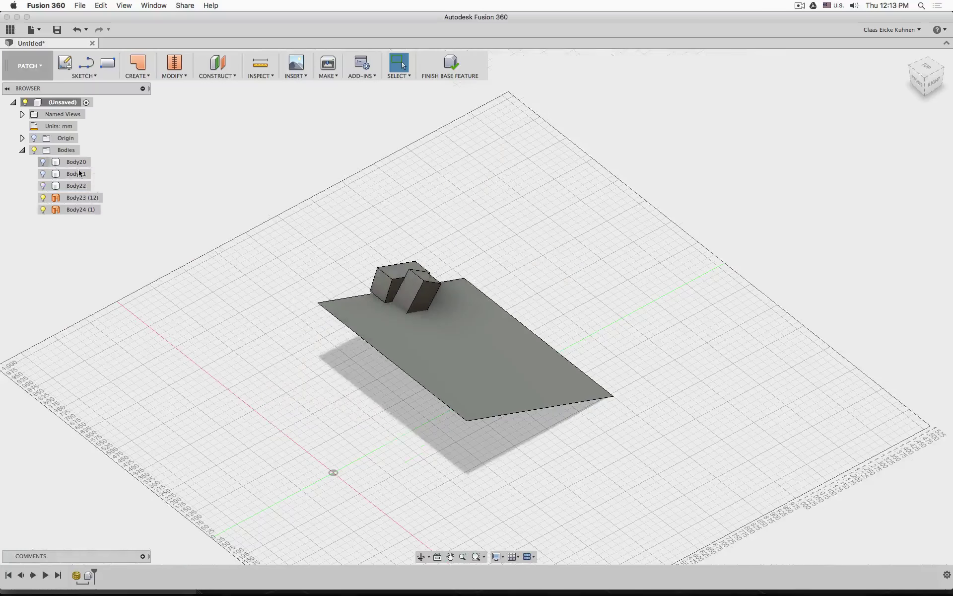
{"action": "left_click", "coordinate": [43, 209]}
Unstitch all faces of the tilted box cutter from the surface body it shares with the other box.
{"action": "left_click", "coordinate": [177, 73]}
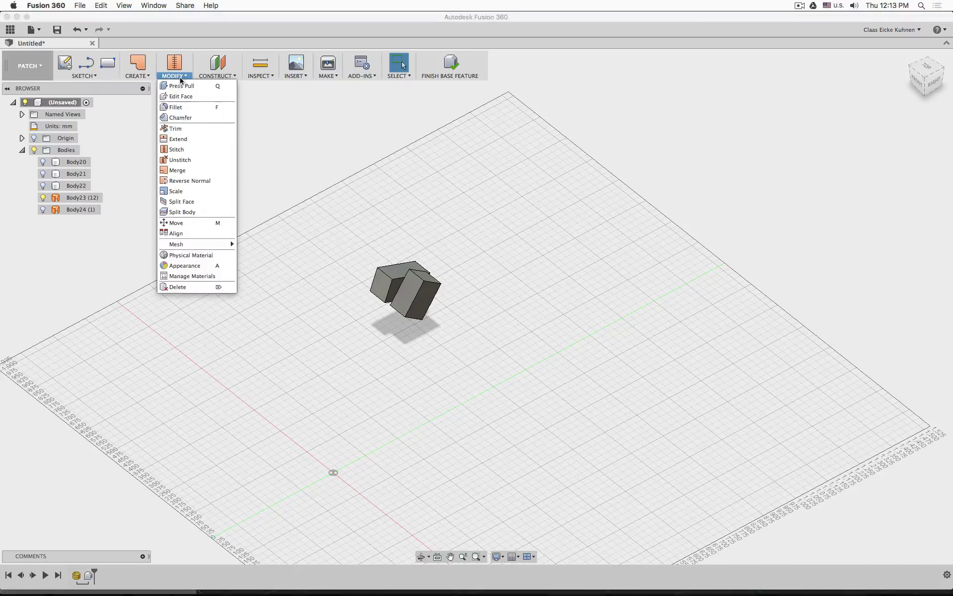
{"action": "left_click", "coordinate": [199, 158]}
{"action": "scroll", "coordinate": [466, 181], "scroll_direction": "down", "scroll_amount": 3}
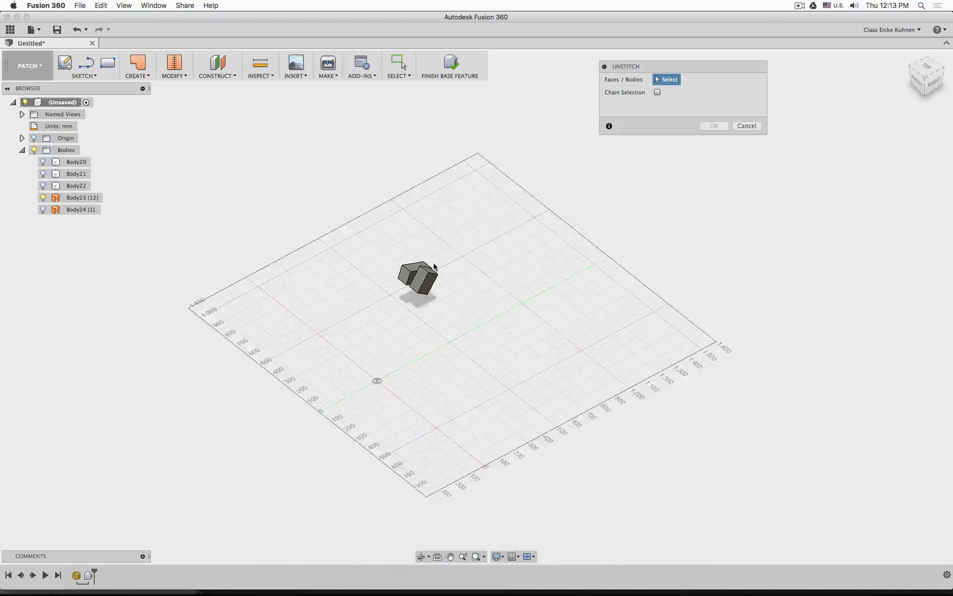
{"action": "scroll", "coordinate": [422, 278], "scroll_direction": "up", "scroll_amount": 5}
{"action": "left_click", "coordinate": [421, 278]}
{"action": "left_click", "coordinate": [395, 302]}
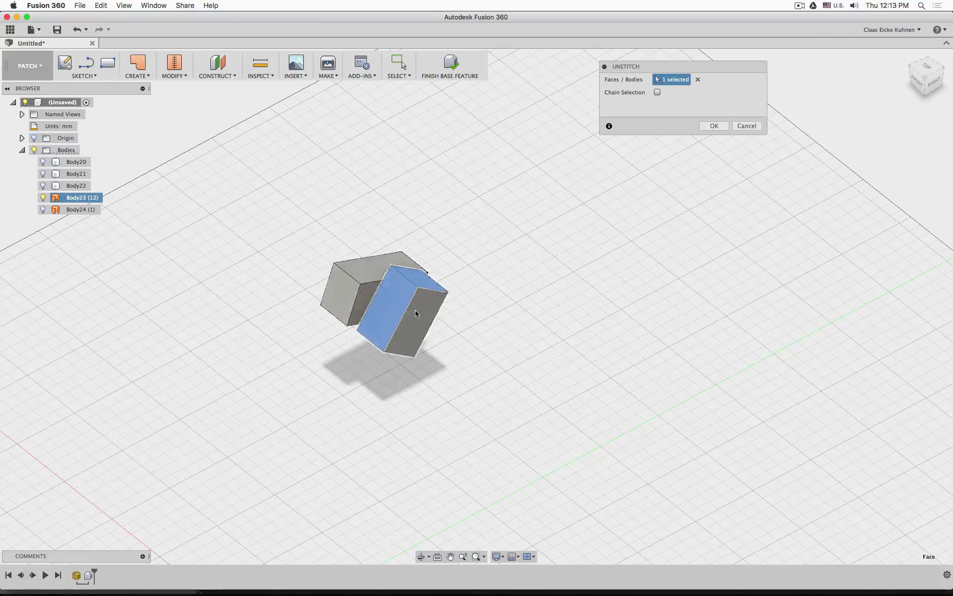
{"action": "middle_click_drag", "start_coordinate": [489, 319], "coordinate": [496, 284], "text": "shift"}
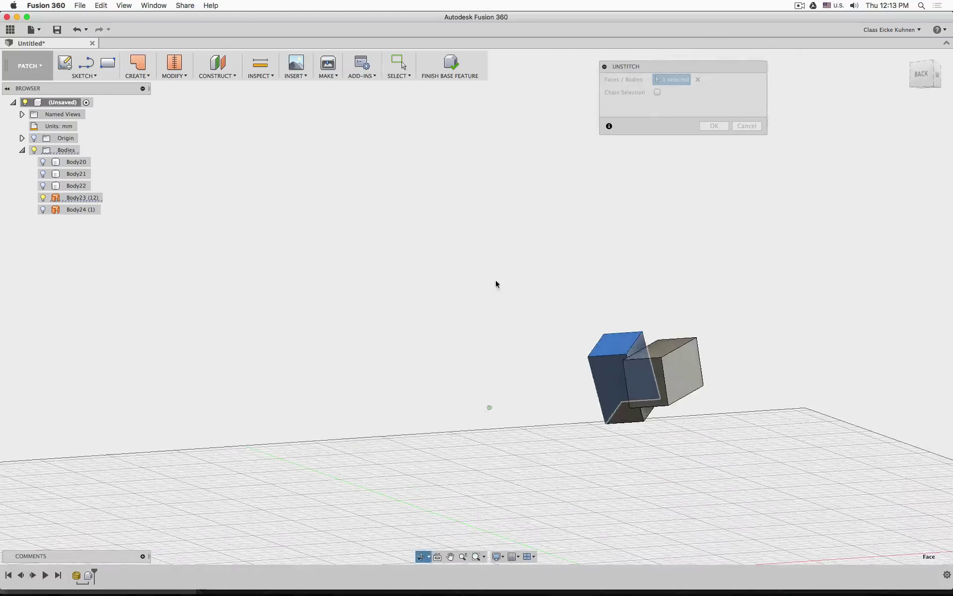
{"action": "left_click", "coordinate": [608, 375]}
{"action": "middle_click_drag", "start_coordinate": [639, 349], "coordinate": [585, 361], "text": "shift"}
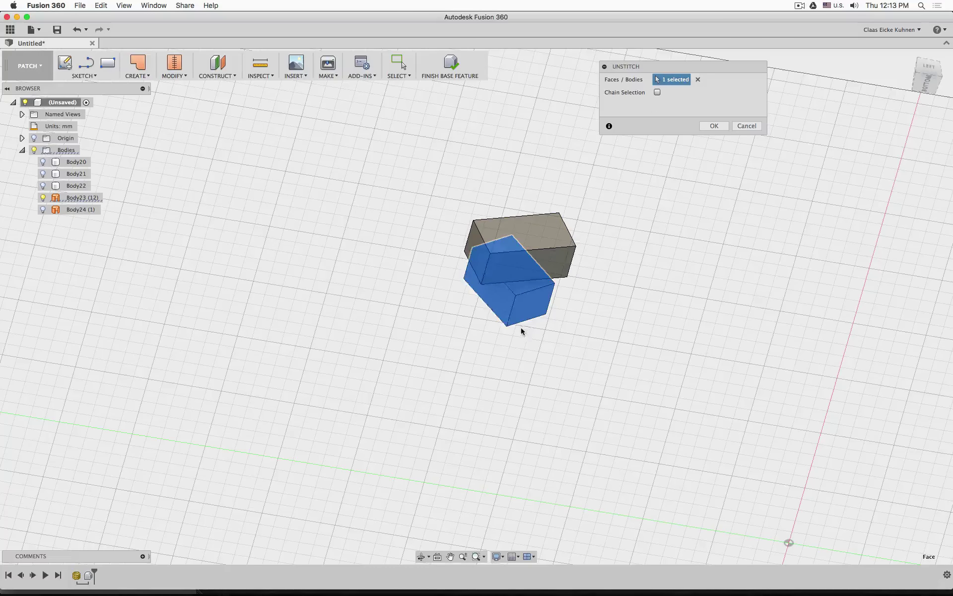
{"action": "middle_click_drag", "start_coordinate": [335, 228], "coordinate": [443, 300], "text": "shift"}
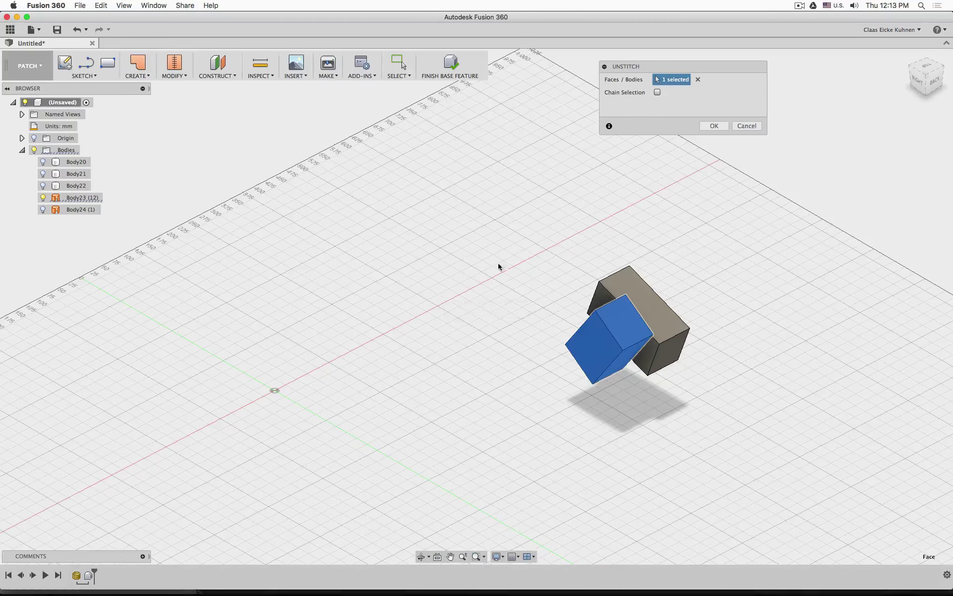
{"action": "left_click", "coordinate": [713, 126]}
Stitch the remaining six-face box, Body23, into a new solid body with a 0.01 mm tolerance.
{"action": "left_click", "coordinate": [83, 200]}
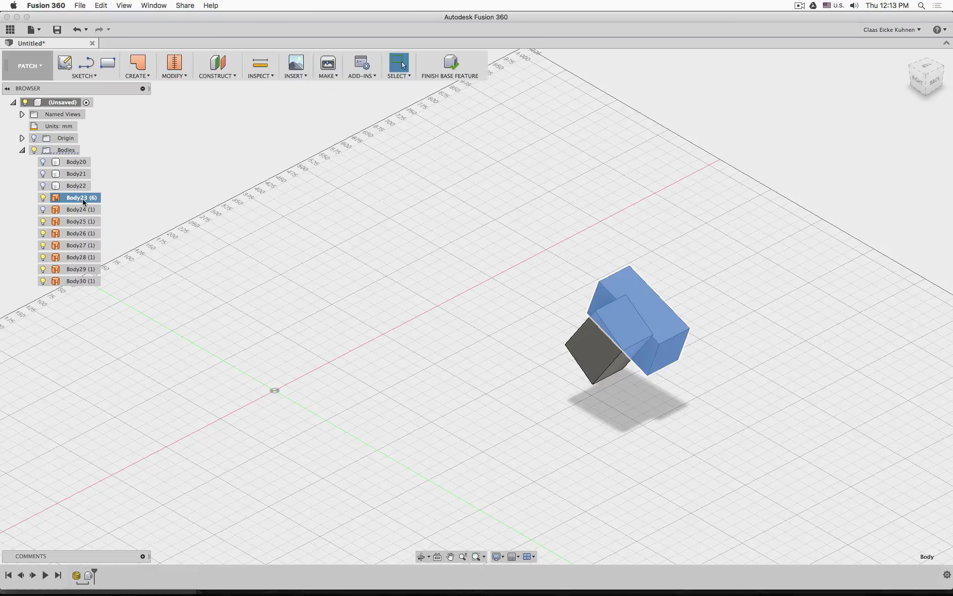
{"action": "left_click", "coordinate": [174, 65]}
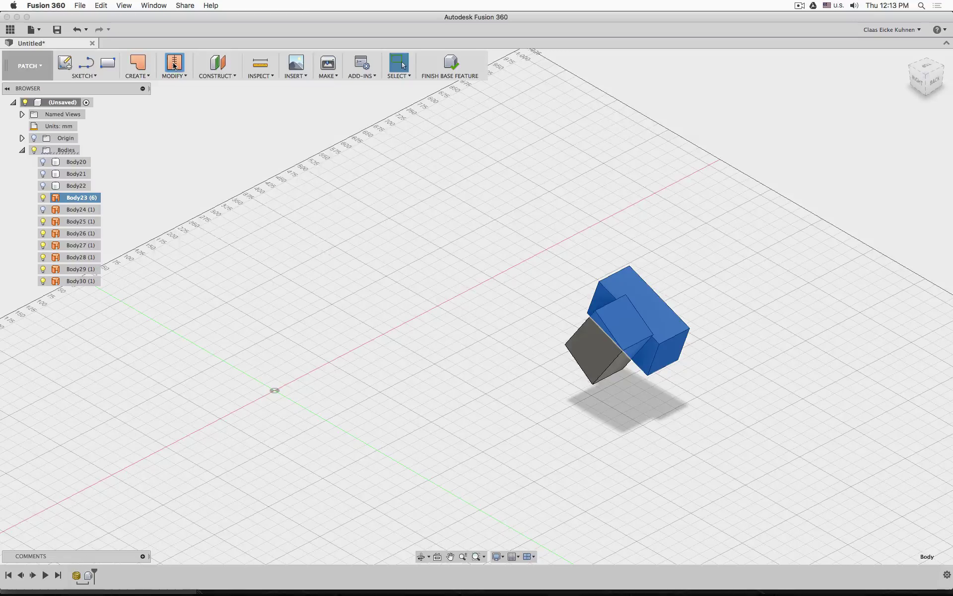
{"action": "left_click", "coordinate": [713, 131]}
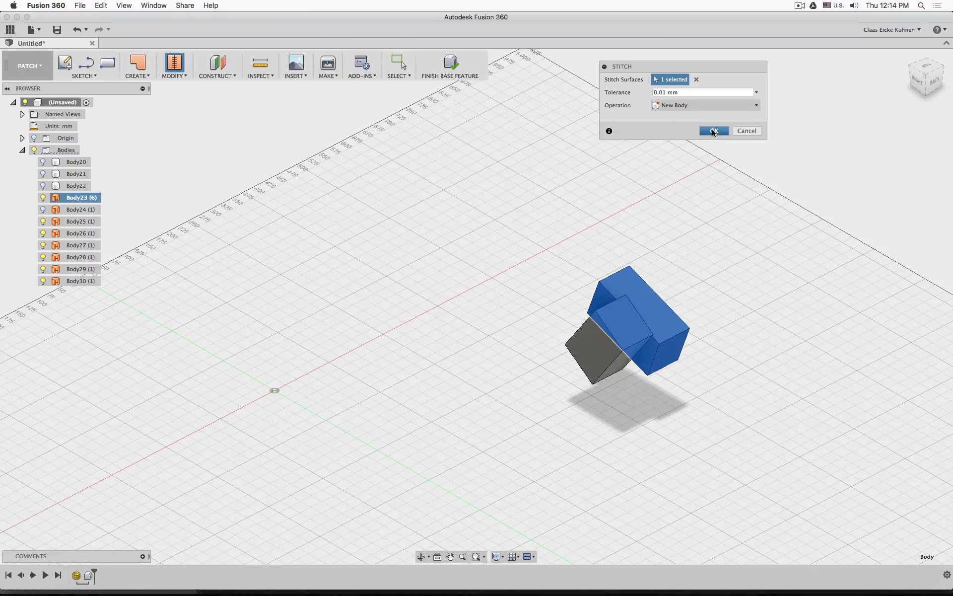
Stitch the six loose single-face surfaces, Body25 through Body30, into a second solid box cutter.
{"action": "left_click", "coordinate": [79, 209]}
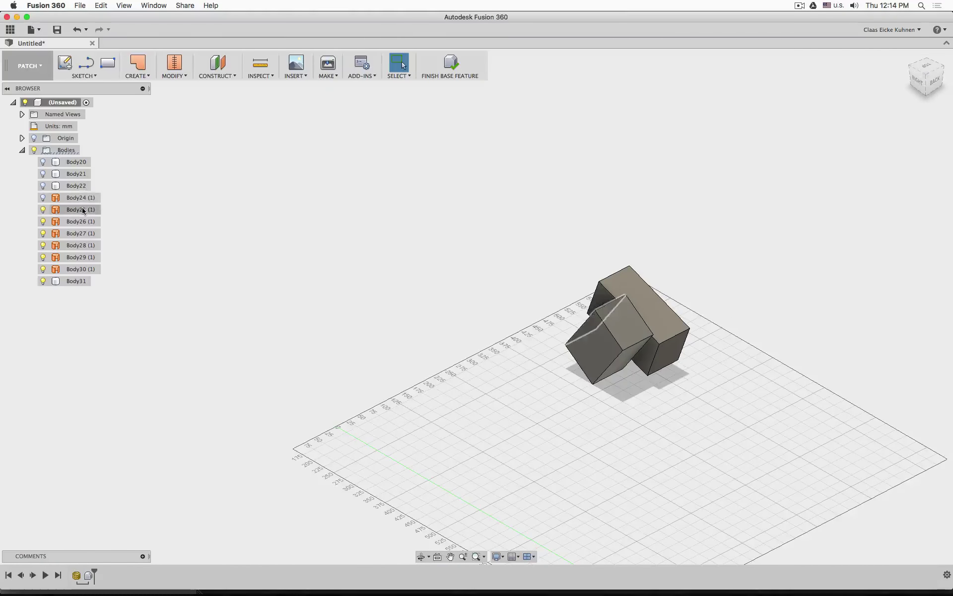
{"action": "left_click", "coordinate": [88, 269], "text": "shift"}
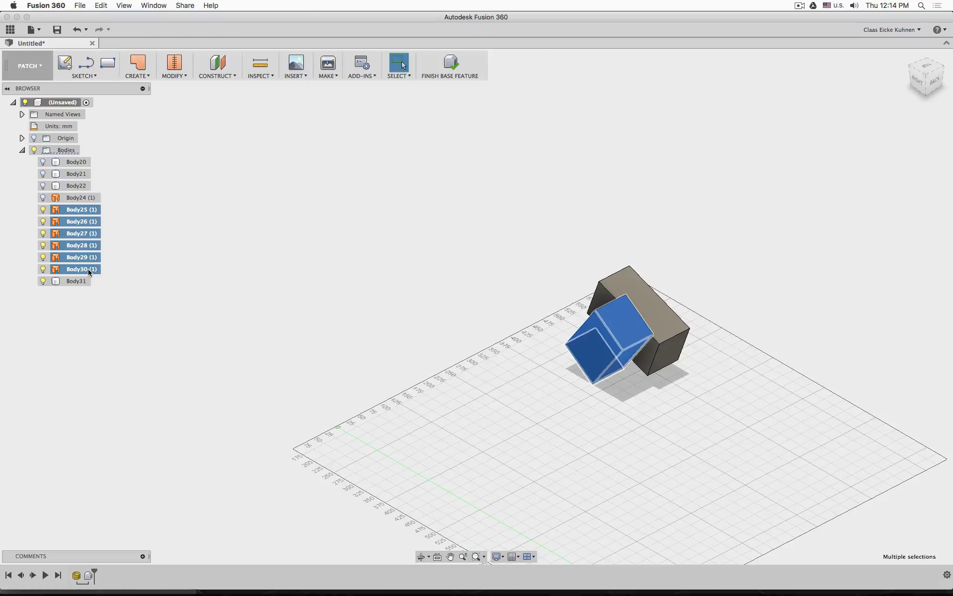
{"action": "left_click", "coordinate": [174, 66]}
{"action": "left_click", "coordinate": [716, 130]}
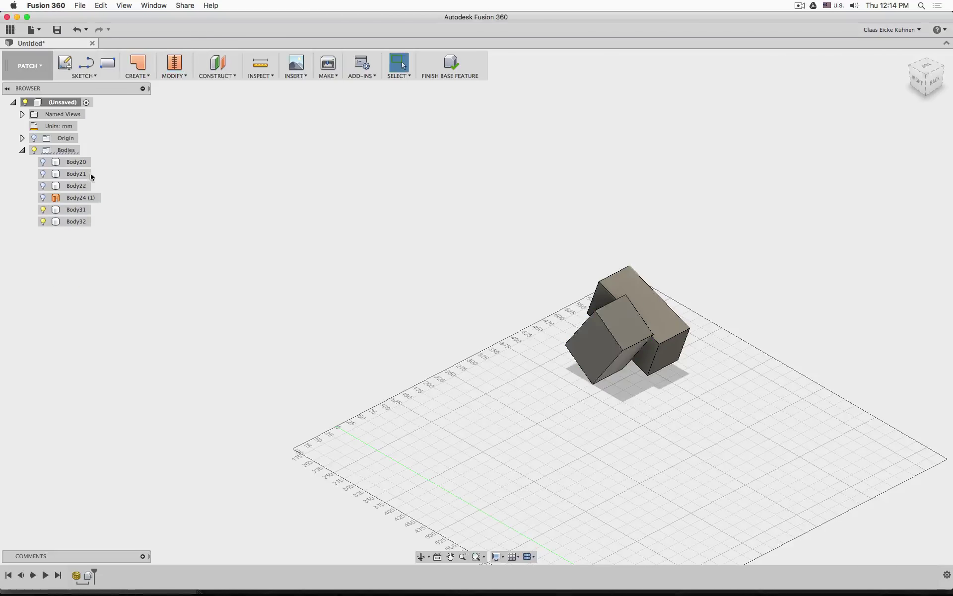
Show the trim plane and the three wood bodies again together with the two box cutters.
{"action": "left_click", "coordinate": [43, 197]}
{"action": "left_click", "coordinate": [43, 185]}
{"action": "left_click", "coordinate": [42, 174]}
{"action": "left_click", "coordinate": [42, 163]}
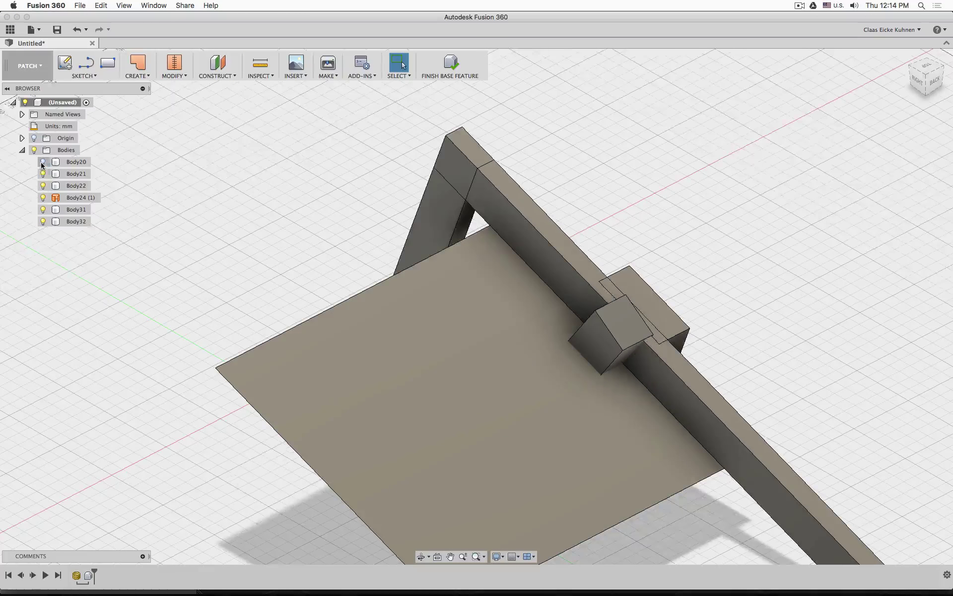
{"action": "middle_click_drag", "start_coordinate": [283, 204], "coordinate": [353, 204], "text": "shift"}
{"action": "left_click", "coordinate": [355, 204]}
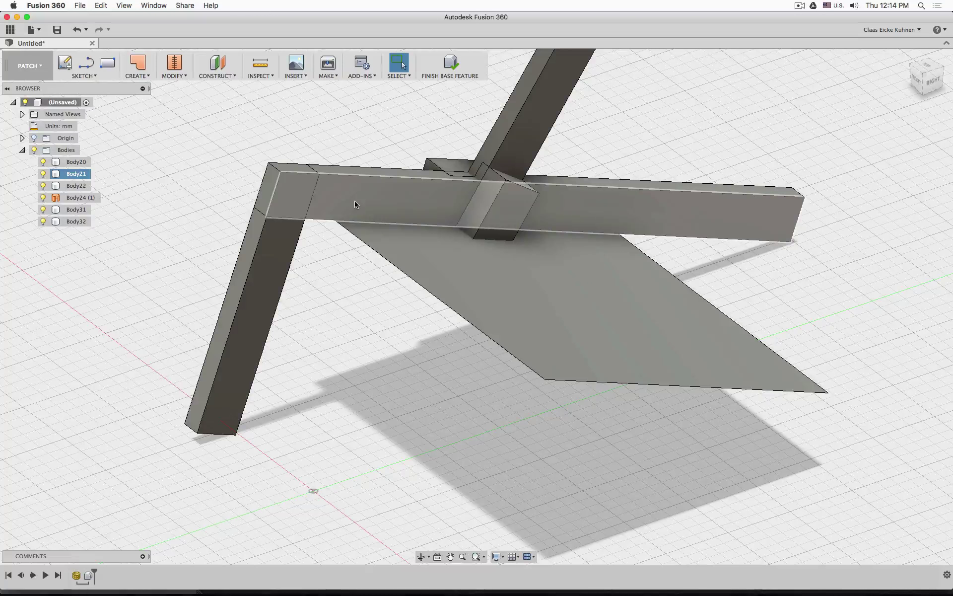
{"action": "key", "text": "Escape"}
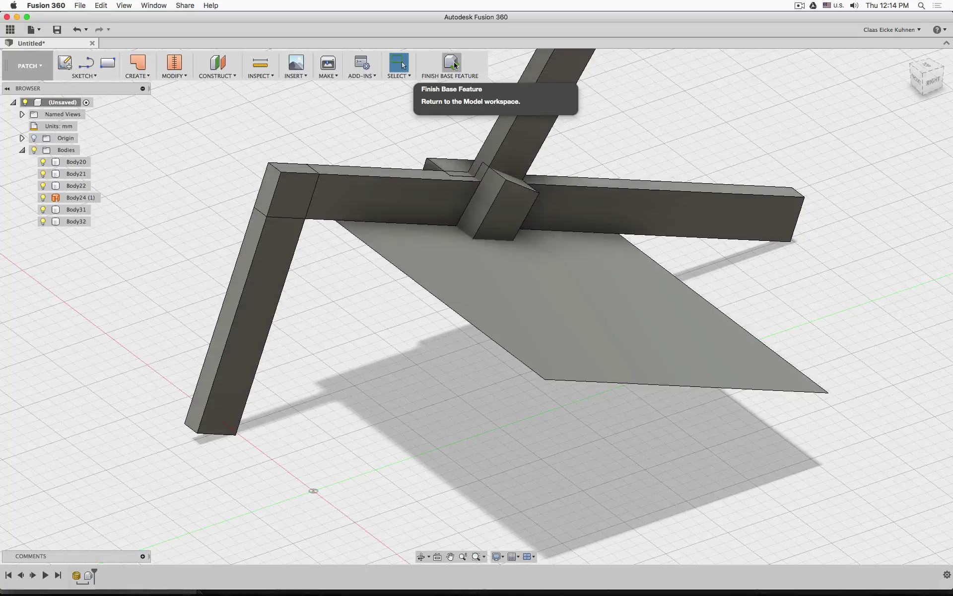
Finish the base feature and cut the box cutter Body33 out of the upright backrest beam Body29 with Combine, without keeping the tool.
{"action": "left_click", "coordinate": [454, 62]}
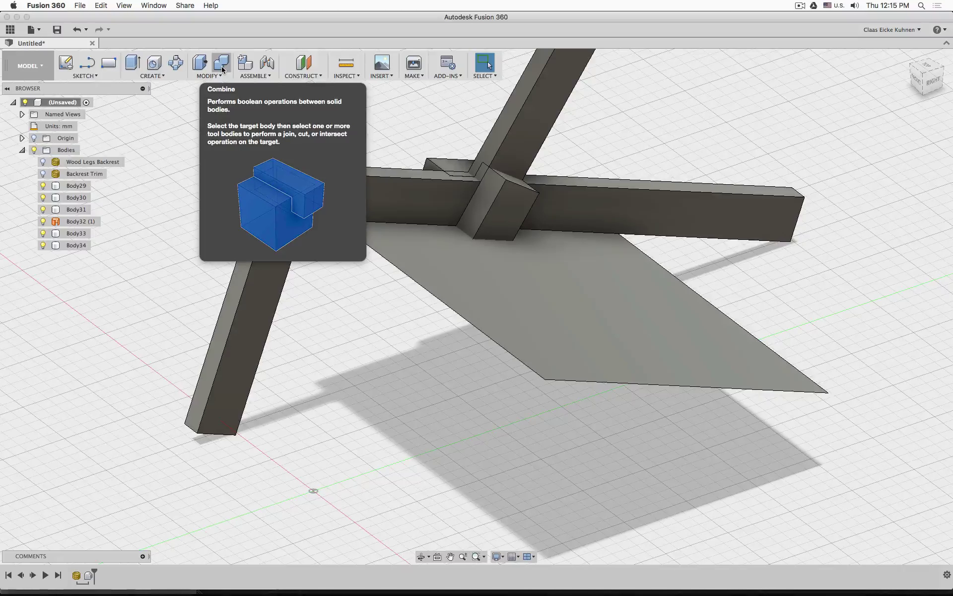
{"action": "middle_click_drag", "start_coordinate": [245, 374], "coordinate": [638, 302], "text": "shift"}
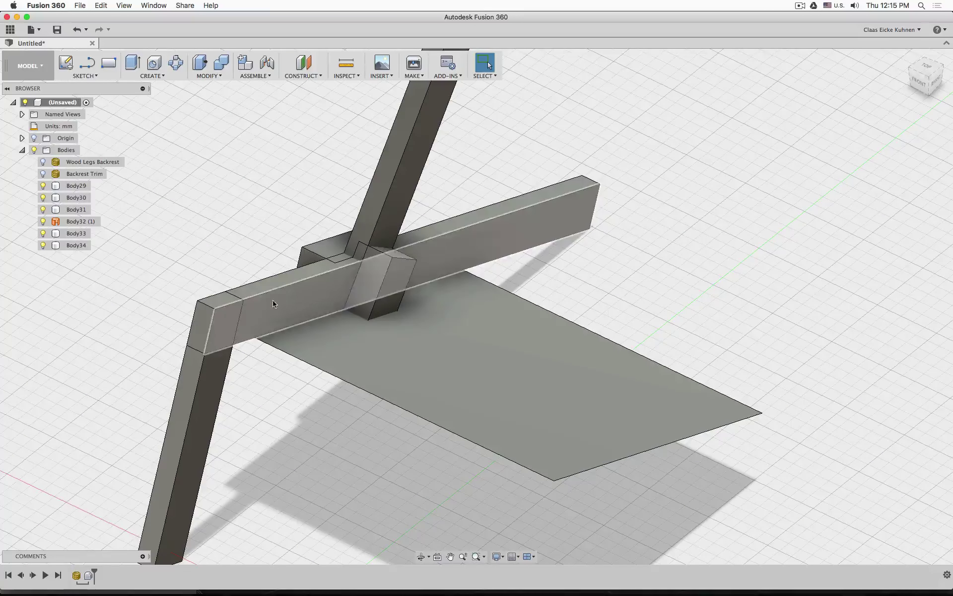
{"action": "left_click", "coordinate": [222, 64]}
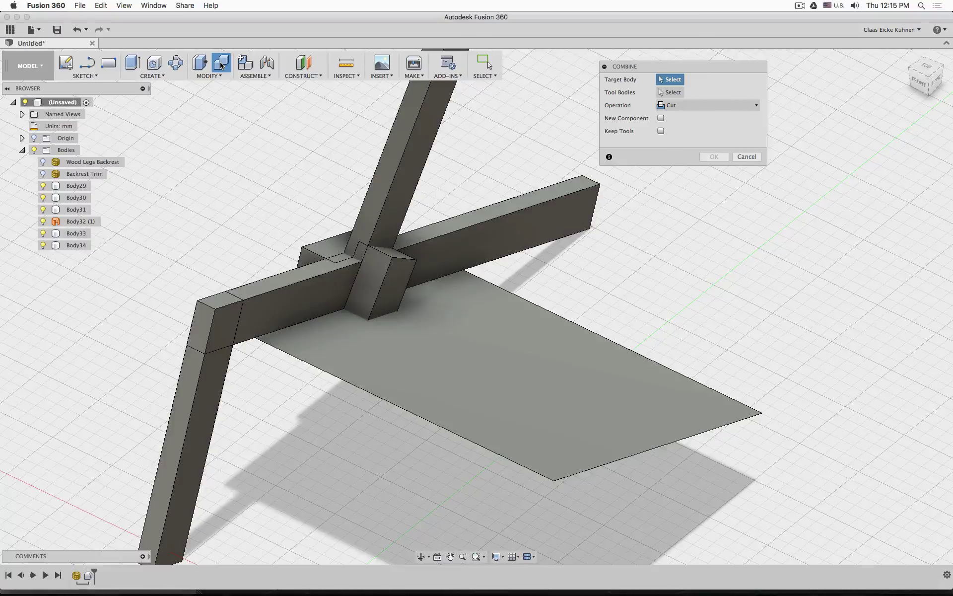
{"action": "left_click", "coordinate": [29, 66]}
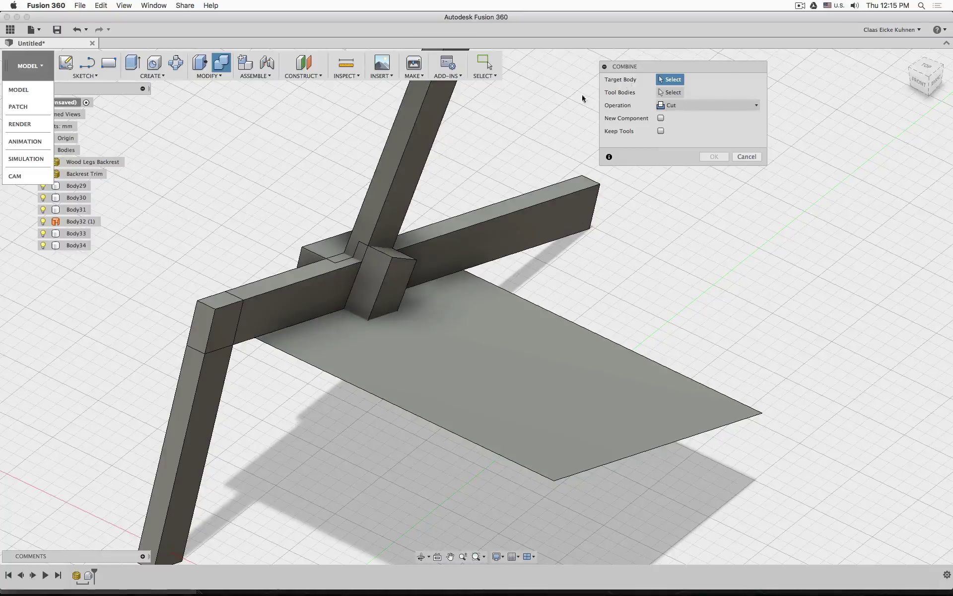
{"action": "left_click", "coordinate": [421, 144]}
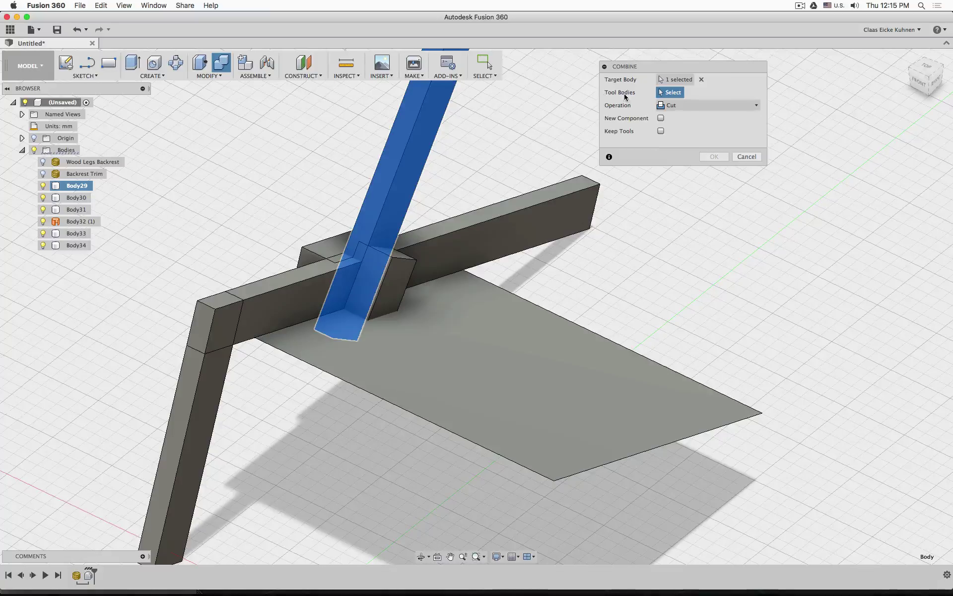
{"action": "left_click", "coordinate": [307, 247]}
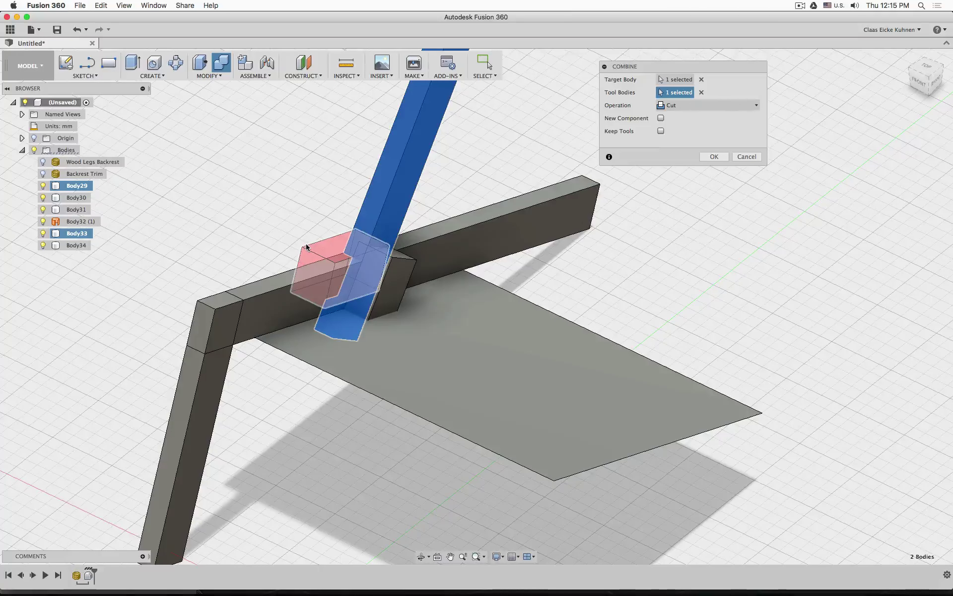
{"action": "middle_click_drag", "start_coordinate": [308, 249], "coordinate": [351, 248], "text": "shift"}
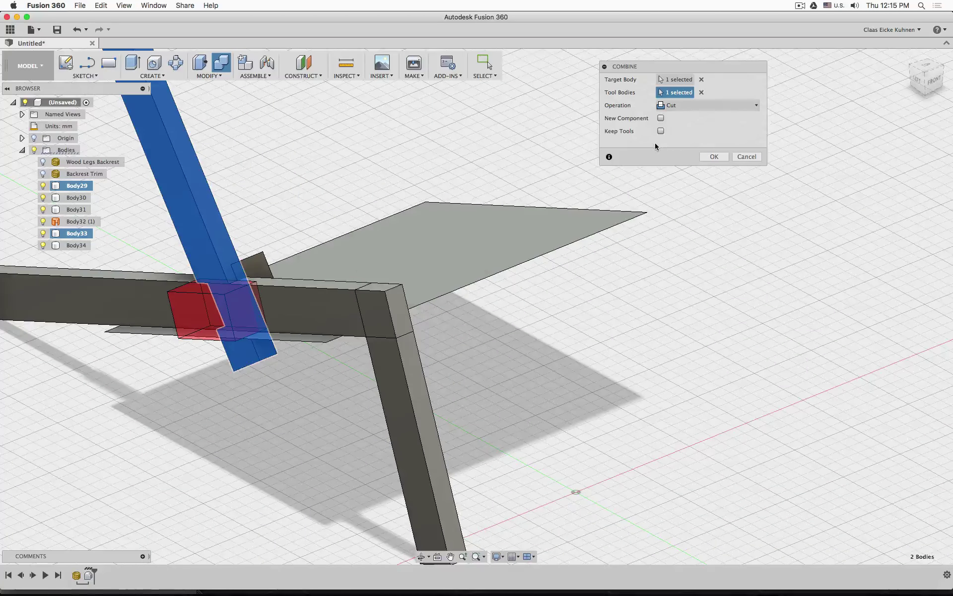
{"action": "left_click", "coordinate": [665, 106]}
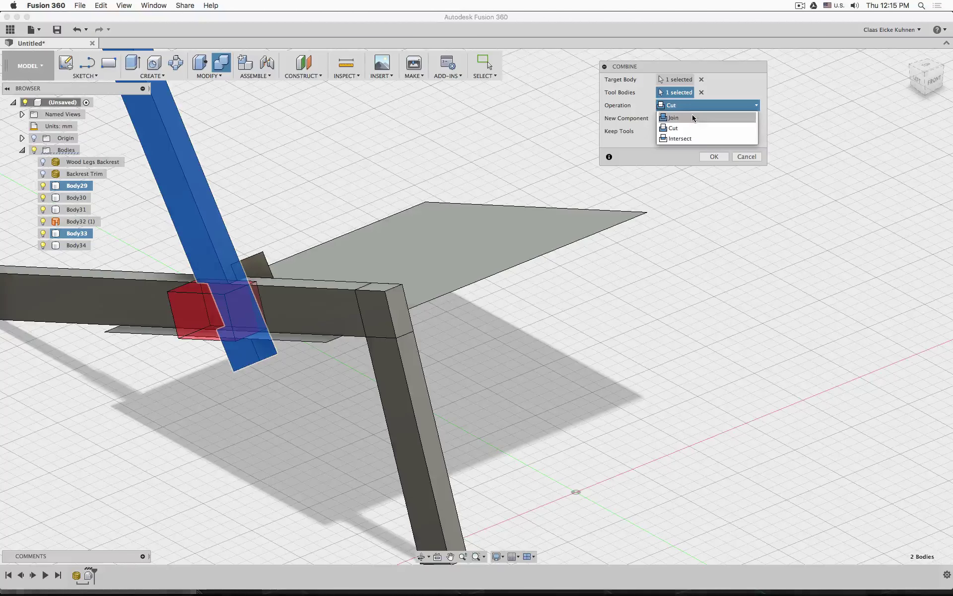
{"action": "left_click", "coordinate": [692, 117]}
{"action": "left_click", "coordinate": [689, 105]}
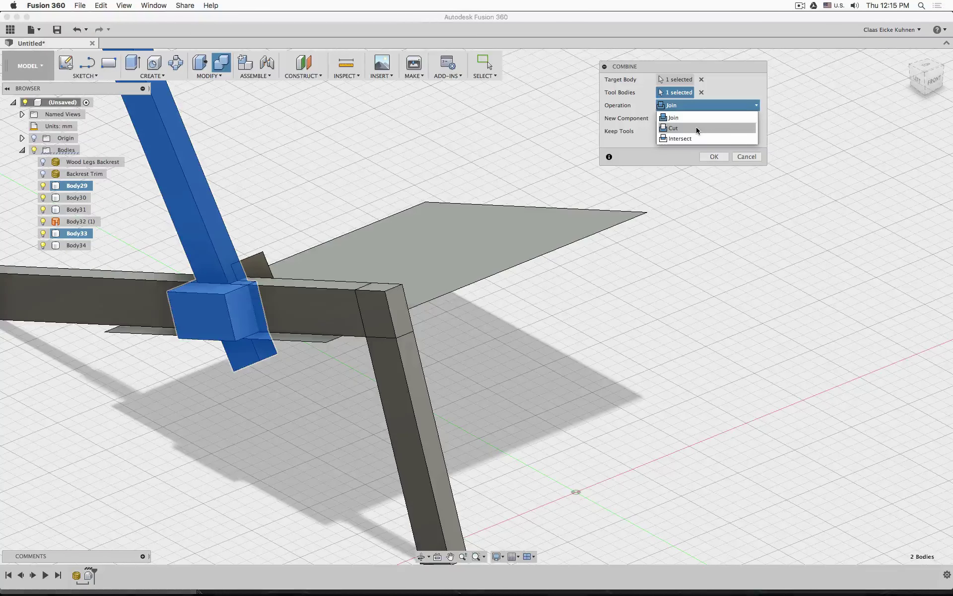
{"action": "left_click", "coordinate": [696, 128]}
{"action": "left_click", "coordinate": [713, 156]}
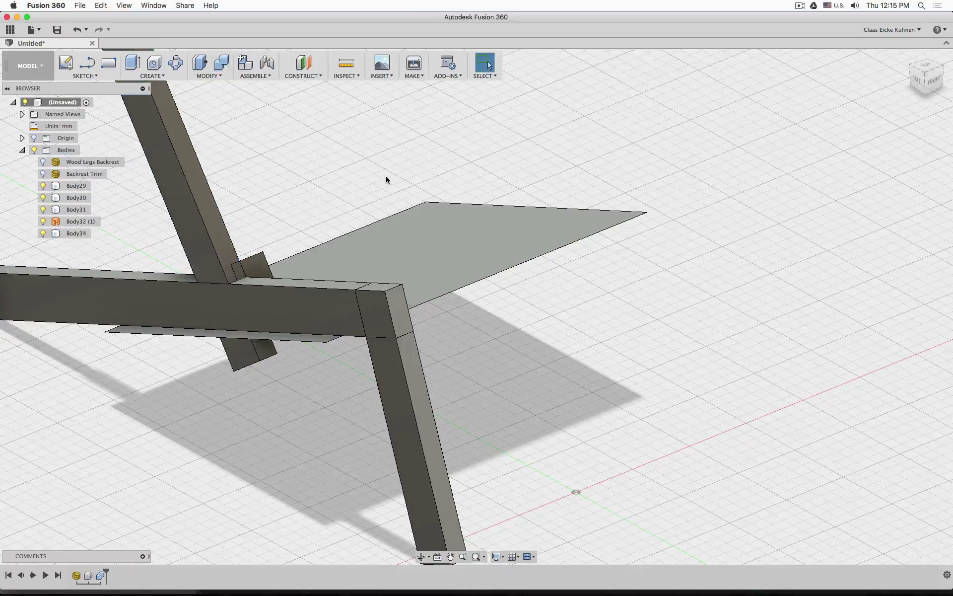
Cut the tilted box cutter Body34 out of the long leg beam Body30 with Combine.
{"action": "left_click", "coordinate": [75, 186]}
{"action": "middle_click_drag", "start_coordinate": [466, 207], "coordinate": [513, 221], "text": "shift"}
{"action": "key", "text": "Escape"}
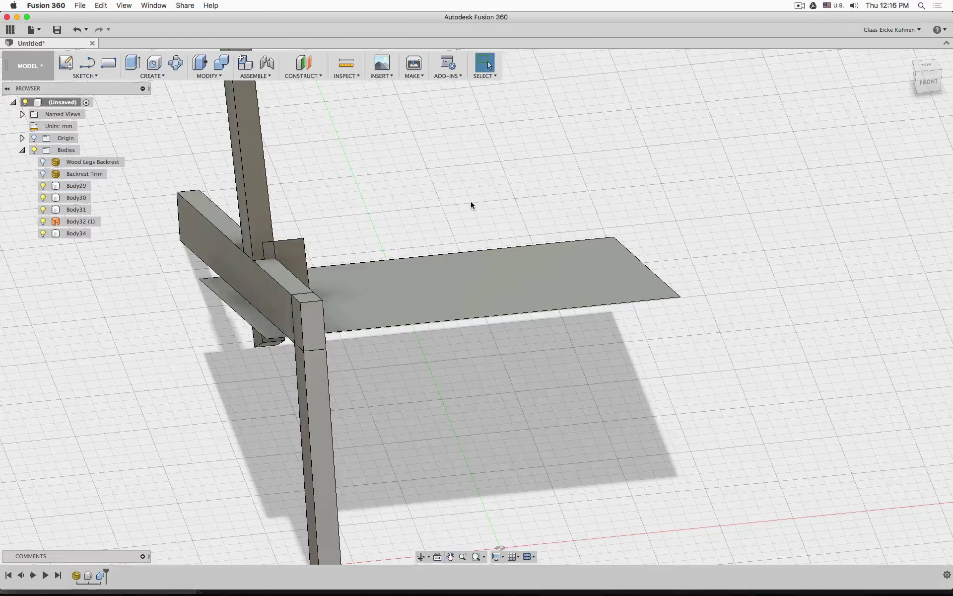
{"action": "left_click", "coordinate": [222, 68]}
{"action": "left_click", "coordinate": [245, 139]}
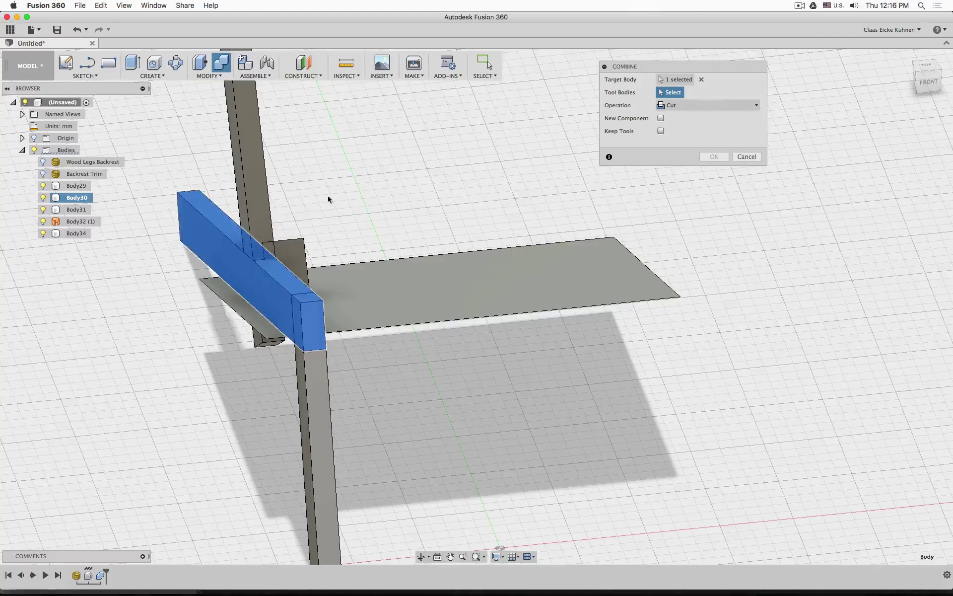
{"action": "left_click", "coordinate": [294, 248]}
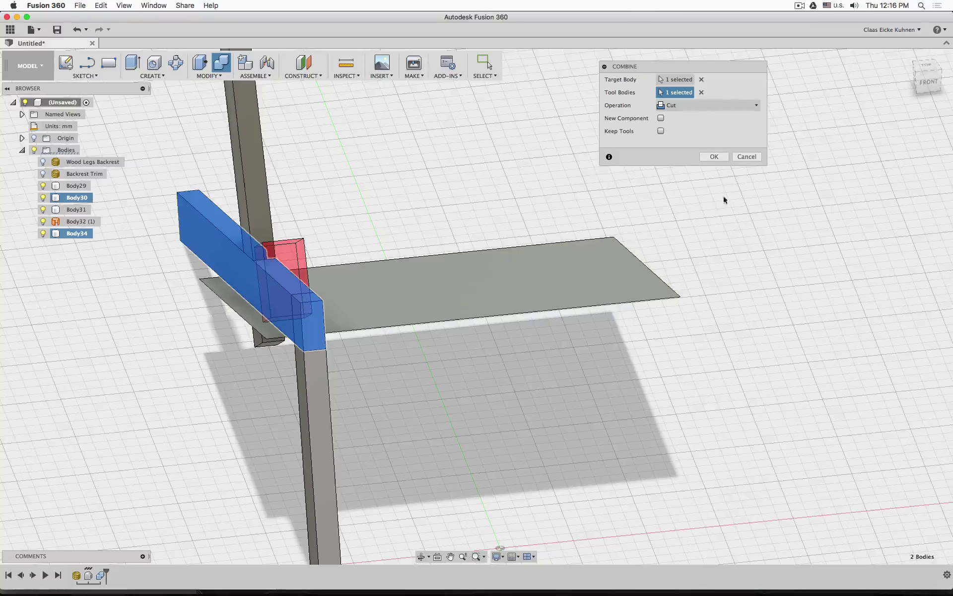
{"action": "left_click", "coordinate": [713, 156]}
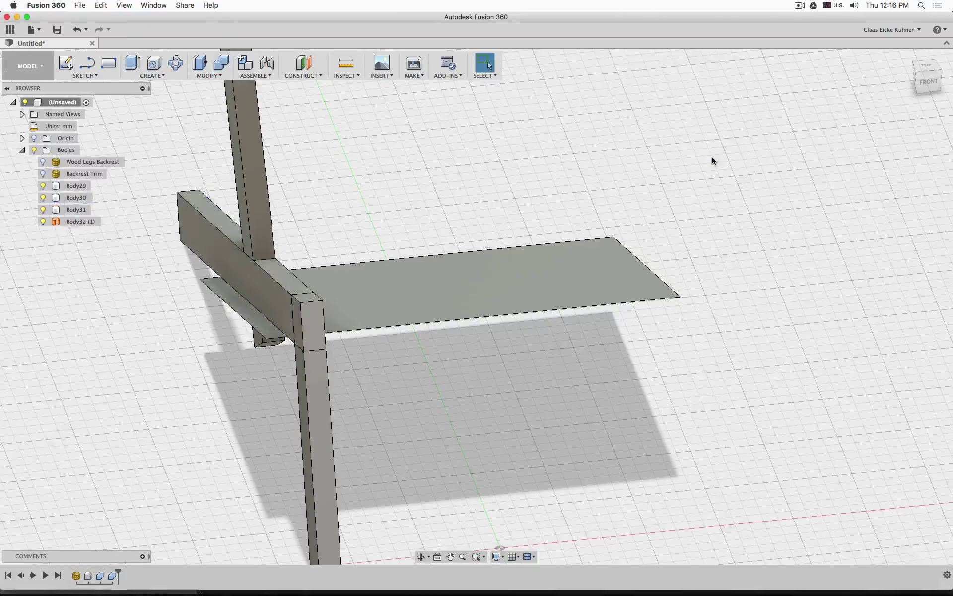
Hide the trim plane and examine the lap-joint notches by hiding and restoring the long leg beam and the backrest beam one at a time.
{"action": "left_click", "coordinate": [43, 221]}
{"action": "middle_click_drag", "start_coordinate": [445, 358], "coordinate": [388, 318], "text": "shift"}
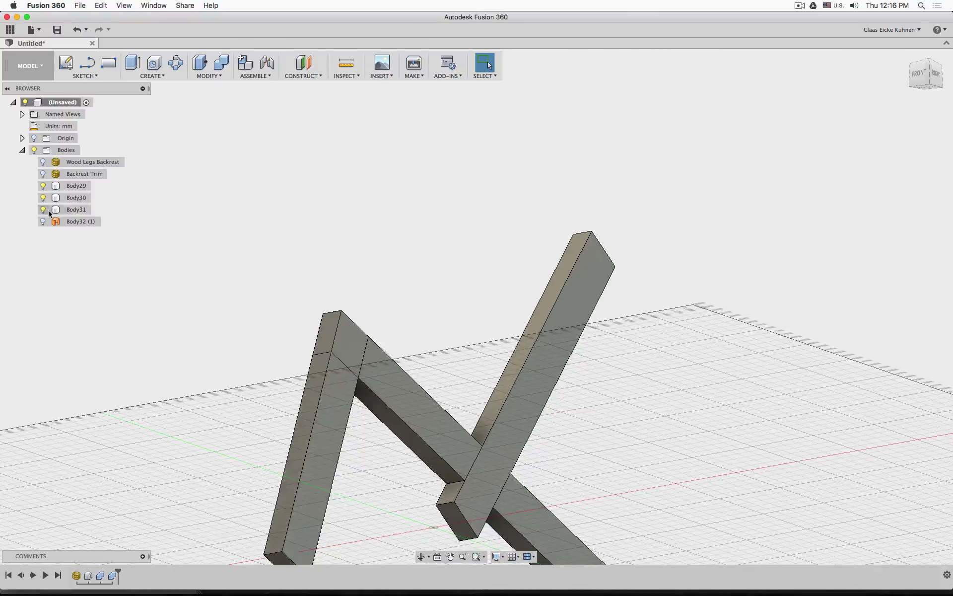
{"action": "left_click", "coordinate": [43, 197]}
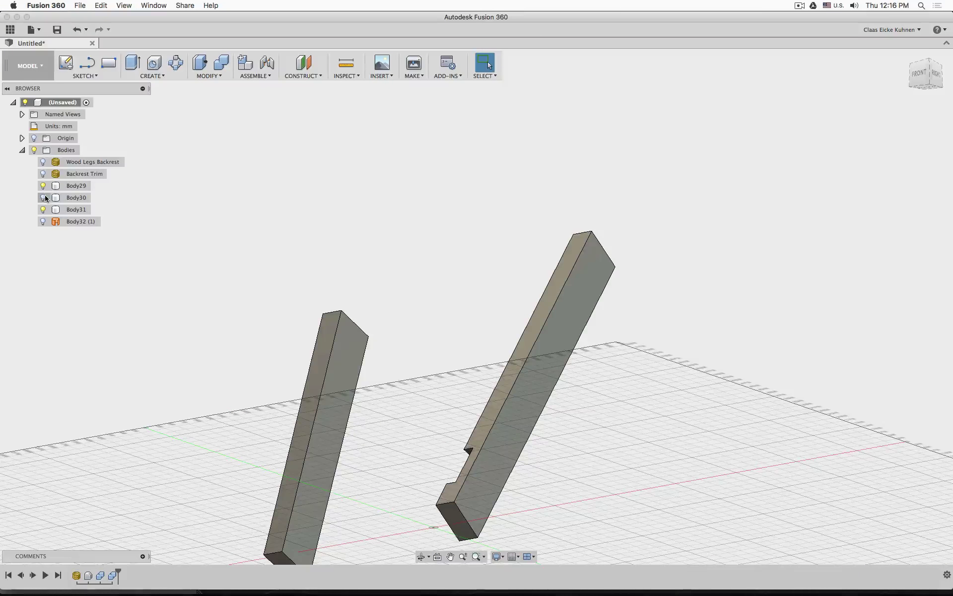
{"action": "left_click", "coordinate": [43, 197]}
{"action": "left_click", "coordinate": [43, 185]}
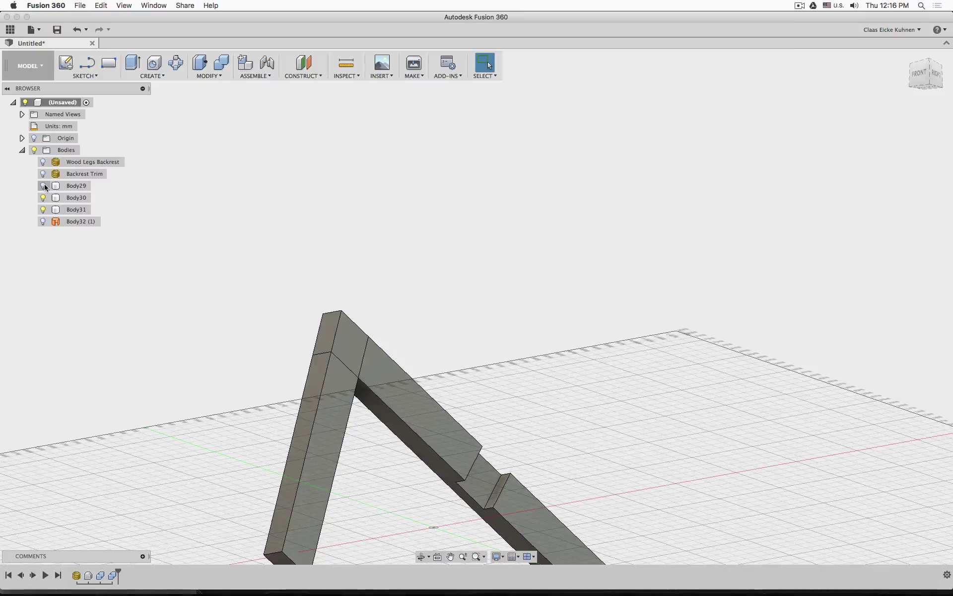
{"action": "left_click", "coordinate": [43, 185]}
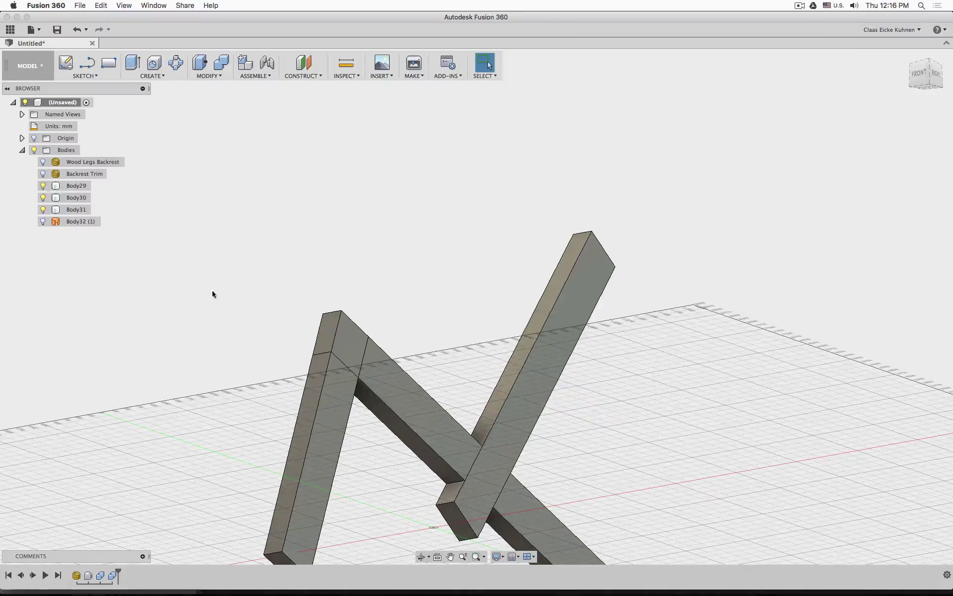
{"action": "middle_click_drag", "start_coordinate": [212, 293], "coordinate": [456, 193], "text": "shift"}
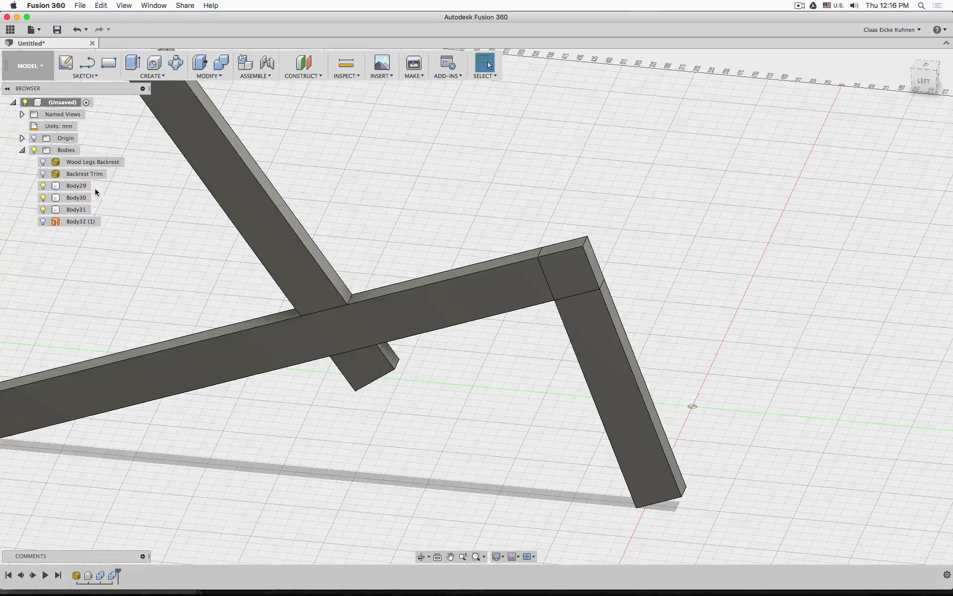
Show the trim plane again and split the backrest beam Body29 with it, extending the splitting tool.
{"action": "left_click", "coordinate": [44, 221]}
{"action": "middle_click_drag", "start_coordinate": [739, 329], "coordinate": [551, 298], "text": "shift"}
{"action": "scroll", "coordinate": [644, 344], "scroll_direction": "down", "scroll_amount": 5}
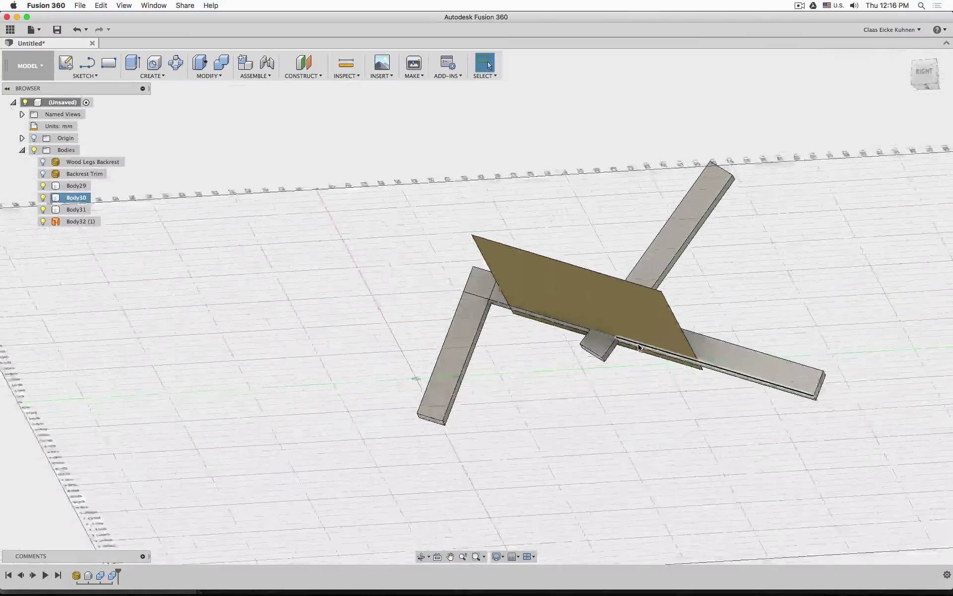
{"action": "scroll", "coordinate": [640, 344], "scroll_direction": "up", "scroll_amount": 10}
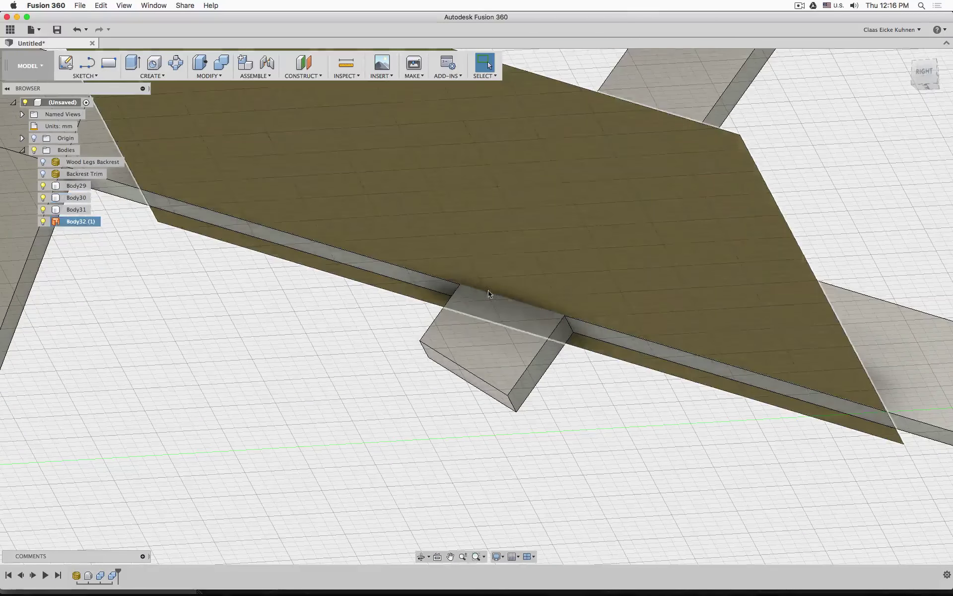
{"action": "scroll", "coordinate": [590, 412], "scroll_direction": "up", "scroll_amount": 5}
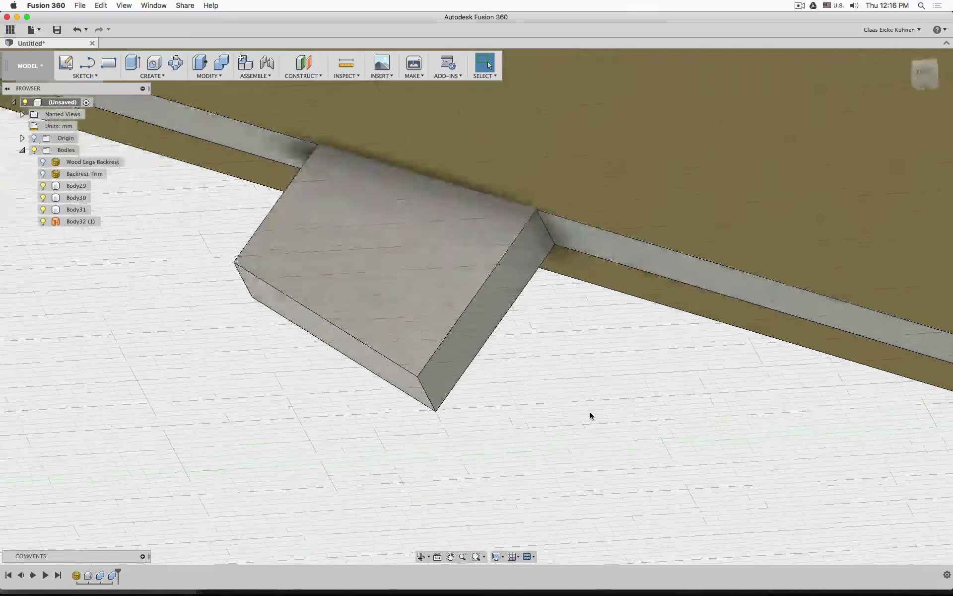
{"action": "scroll", "coordinate": [591, 412], "scroll_direction": "down", "scroll_amount": 5}
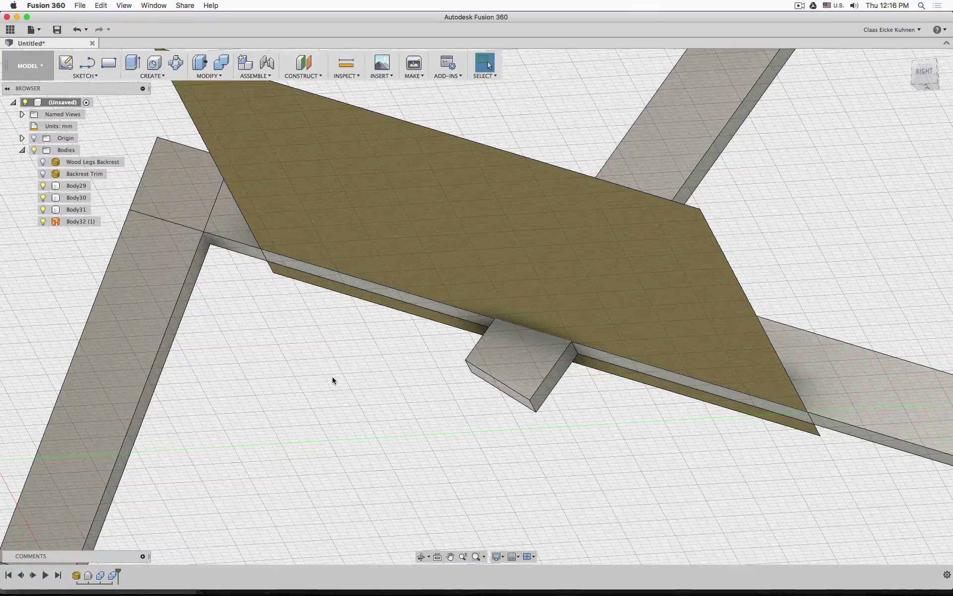
{"action": "left_click", "coordinate": [426, 201]}
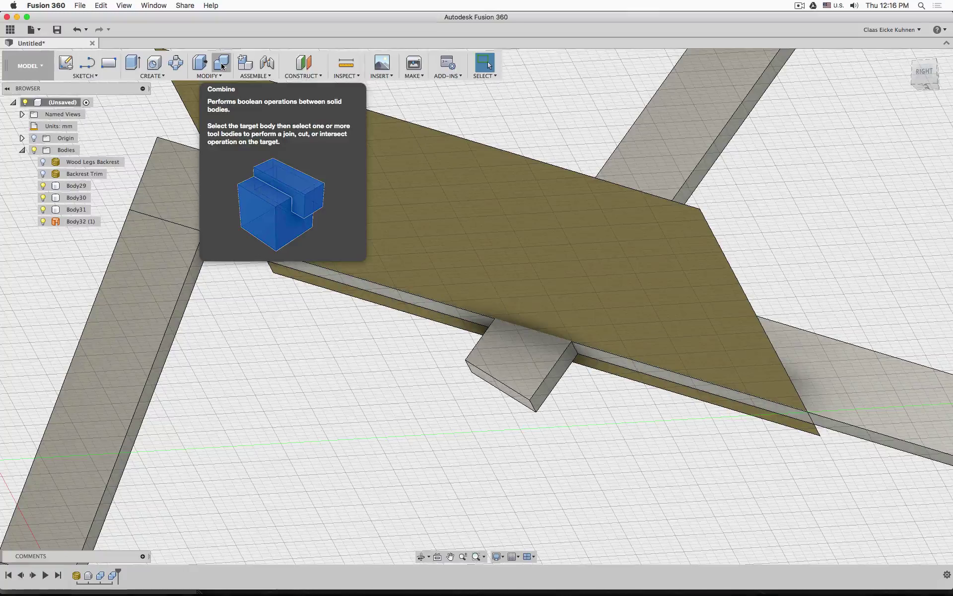
{"action": "left_click", "coordinate": [219, 78]}
{"action": "left_click", "coordinate": [213, 206]}
{"action": "left_click", "coordinate": [525, 367]}
{"action": "left_click", "coordinate": [471, 224]}
{"action": "scroll", "coordinate": [410, 348], "scroll_direction": "down", "scroll_amount": 3}
{"action": "middle_click_drag", "start_coordinate": [412, 307], "coordinate": [409, 373], "text": "shift"}
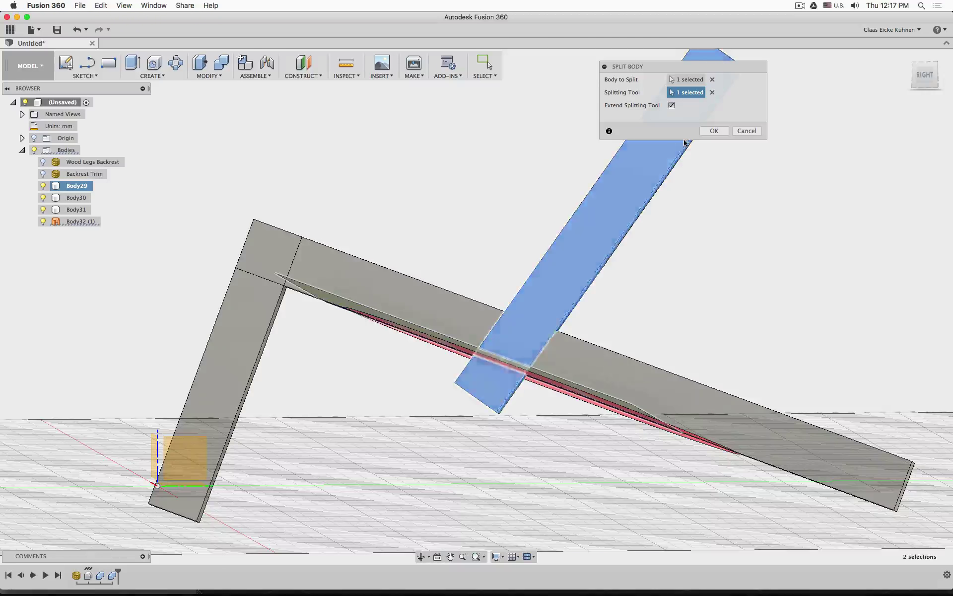
{"action": "left_click", "coordinate": [713, 131]}
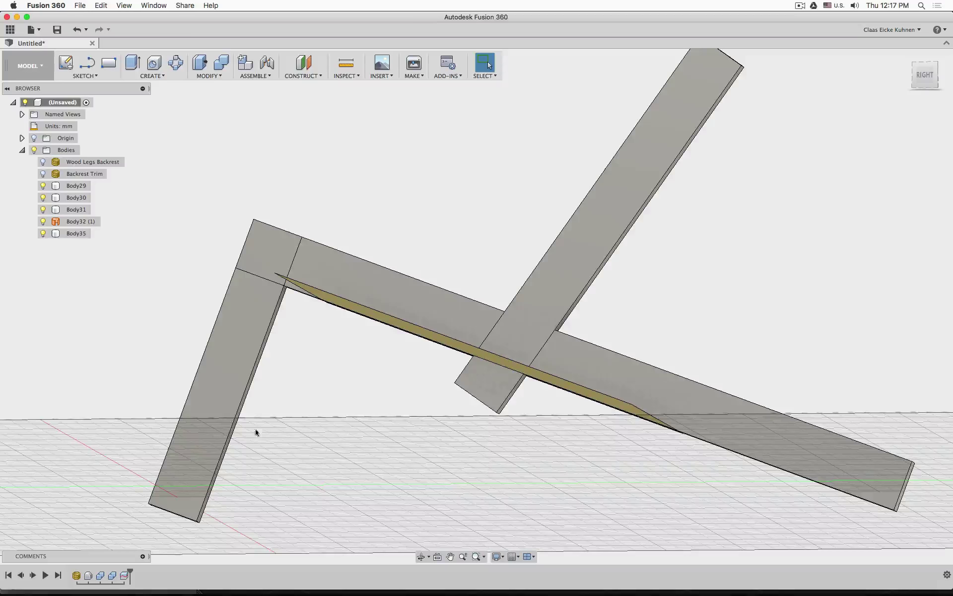
Hide the trim plane and remove the cut-off backrest end piece, Body29, that protrudes below the long leg beam.
{"action": "left_click", "coordinate": [43, 220]}
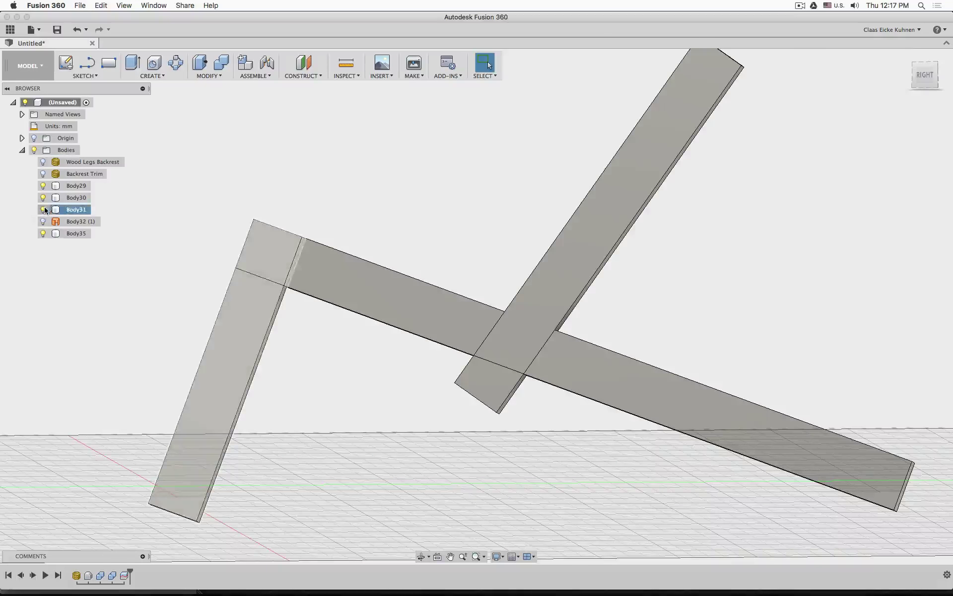
{"action": "left_click", "coordinate": [43, 186]}
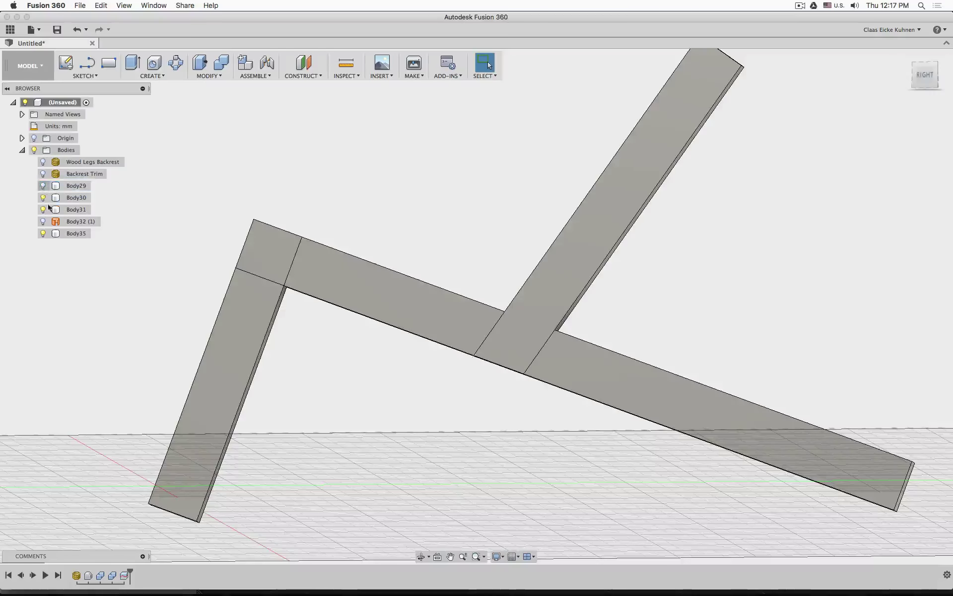
{"action": "middle_click_drag", "start_coordinate": [255, 310], "coordinate": [233, 313], "text": "shift"}
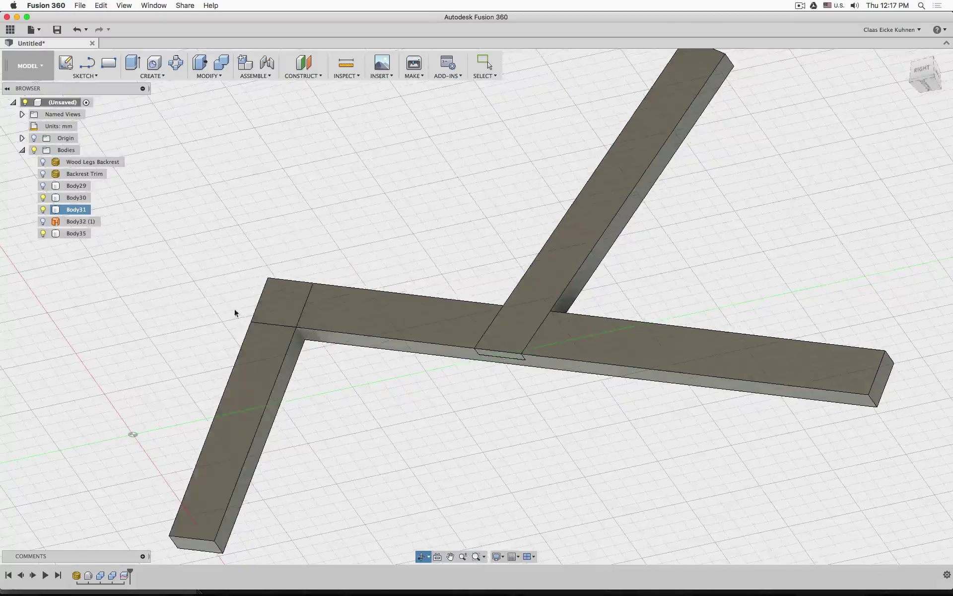
{"action": "left_click", "coordinate": [44, 187]}
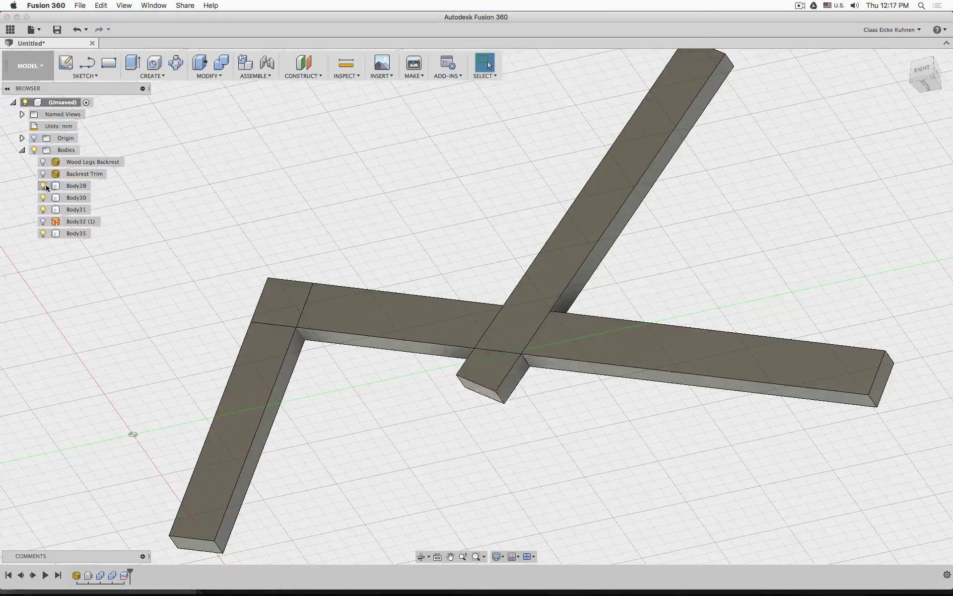
{"action": "left_click", "coordinate": [77, 186]}
{"action": "right_click", "coordinate": [78, 187]}
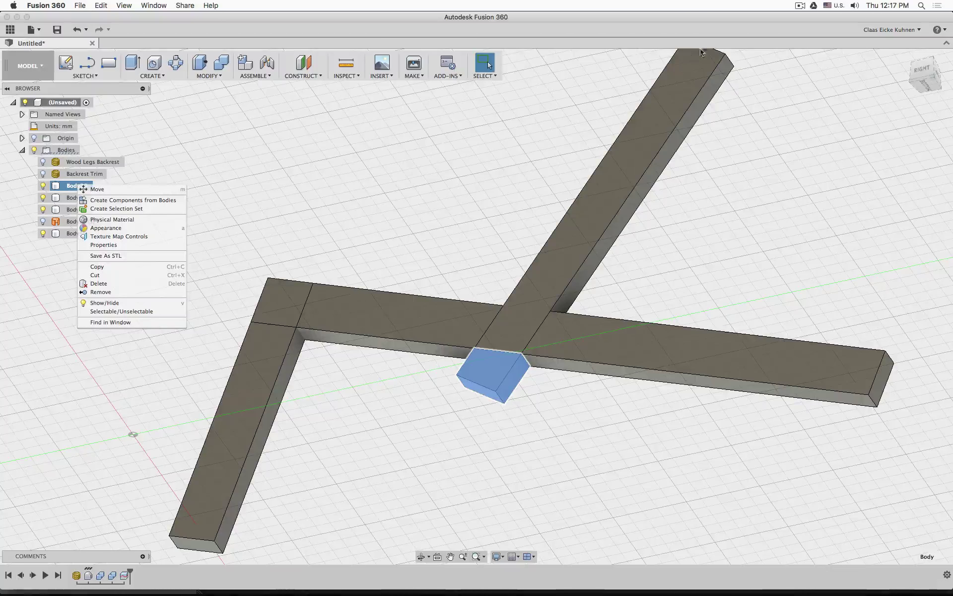
{"action": "left_click", "coordinate": [159, 293]}
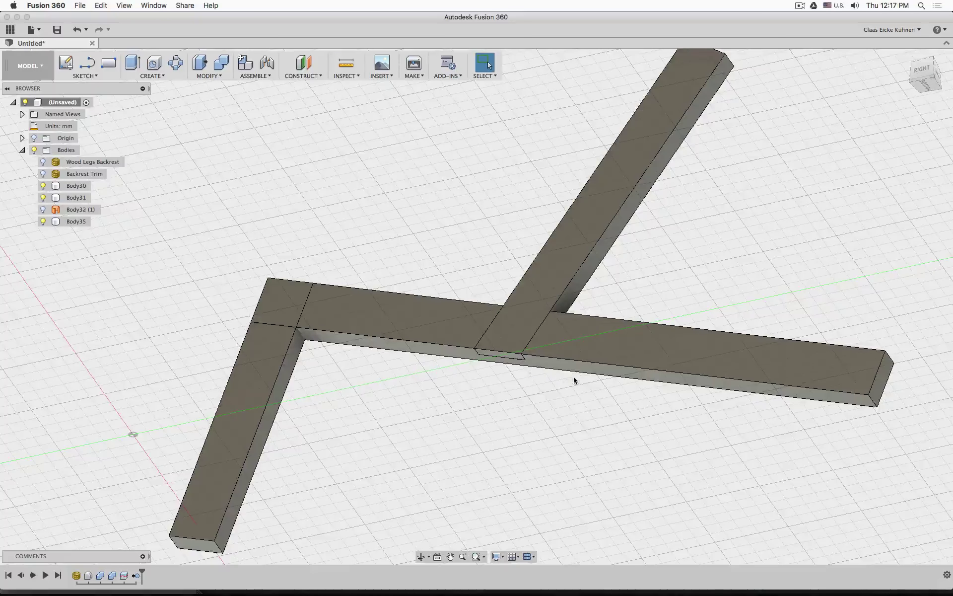
Examine up close how the backrest's trimmed end fits into the notch on the underside of the long leg beam.
{"action": "scroll", "coordinate": [546, 377], "scroll_direction": "up", "scroll_amount": 5}
{"action": "scroll", "coordinate": [523, 371], "scroll_direction": "up", "scroll_amount": 5}
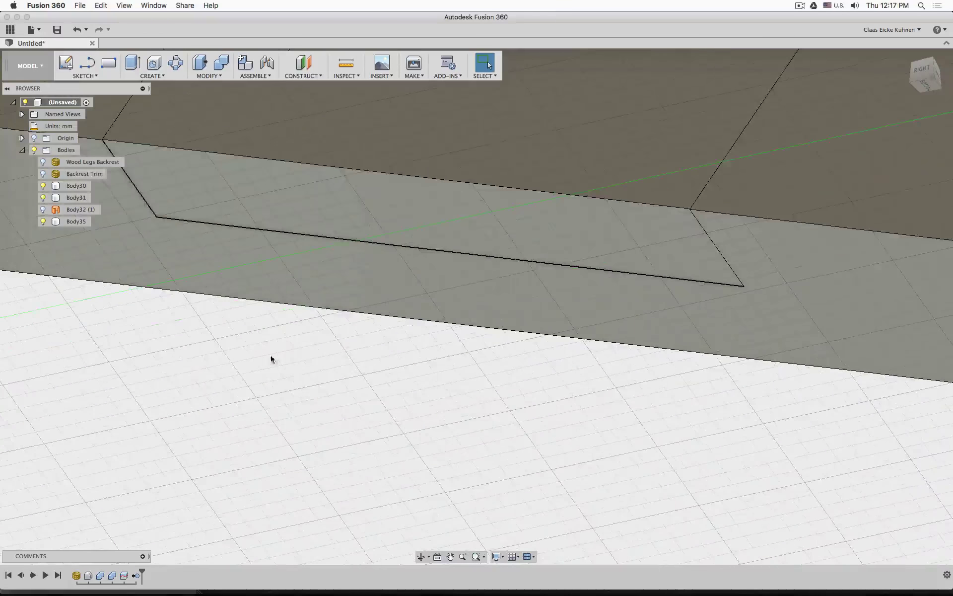
{"action": "middle_click_drag", "start_coordinate": [224, 338], "coordinate": [401, 459]}
{"action": "scroll", "coordinate": [351, 381], "scroll_direction": "up", "scroll_amount": 5}
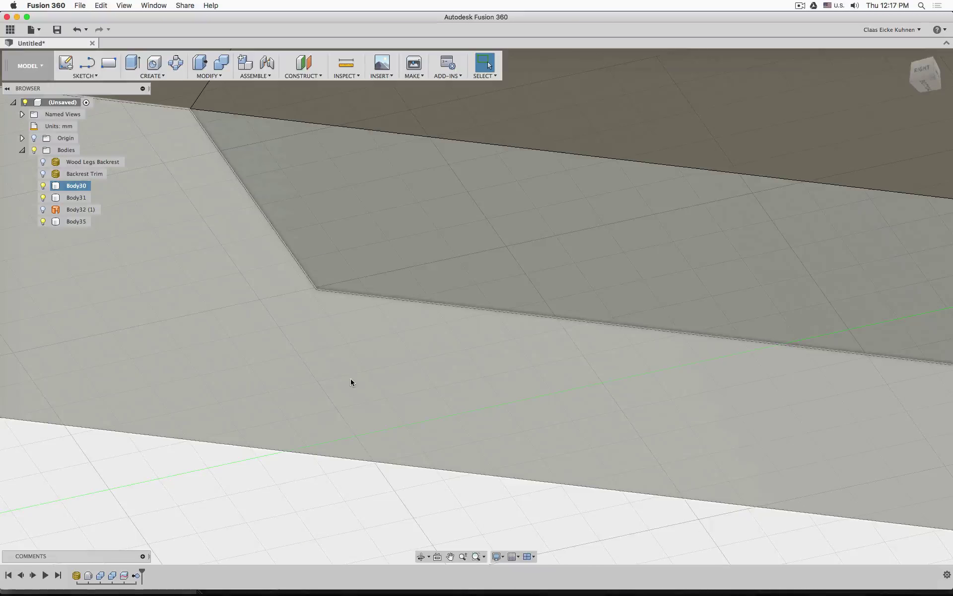
{"action": "scroll", "coordinate": [203, 119], "scroll_direction": "up", "scroll_amount": 10}
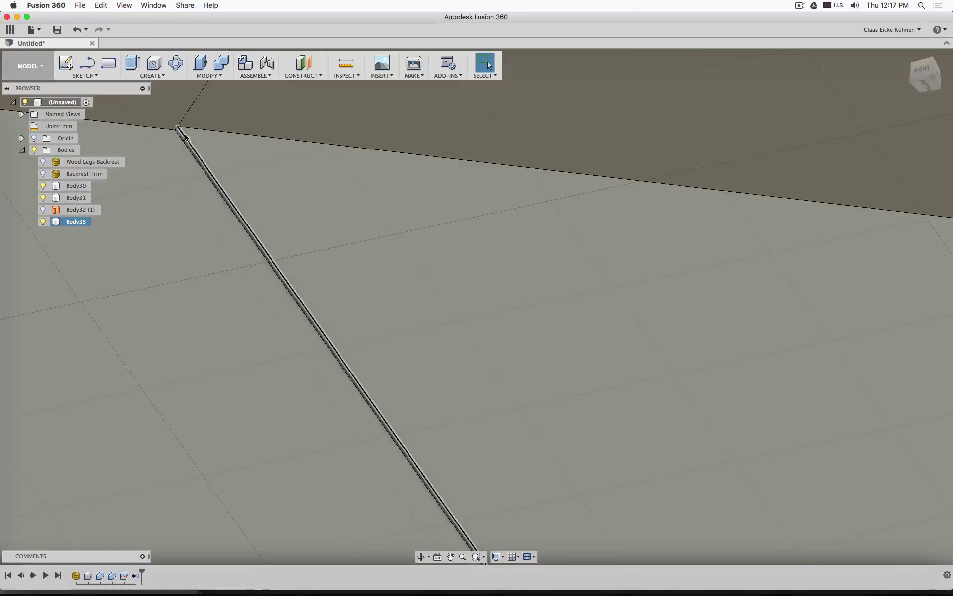
Roll the history back before the split, hide the long leg beam and compare the backrest's notch face with the trim plane.
{"action": "scroll", "coordinate": [244, 189], "scroll_direction": "down", "scroll_amount": 3}
{"action": "scroll", "coordinate": [244, 190], "scroll_direction": "down", "scroll_amount": 10}
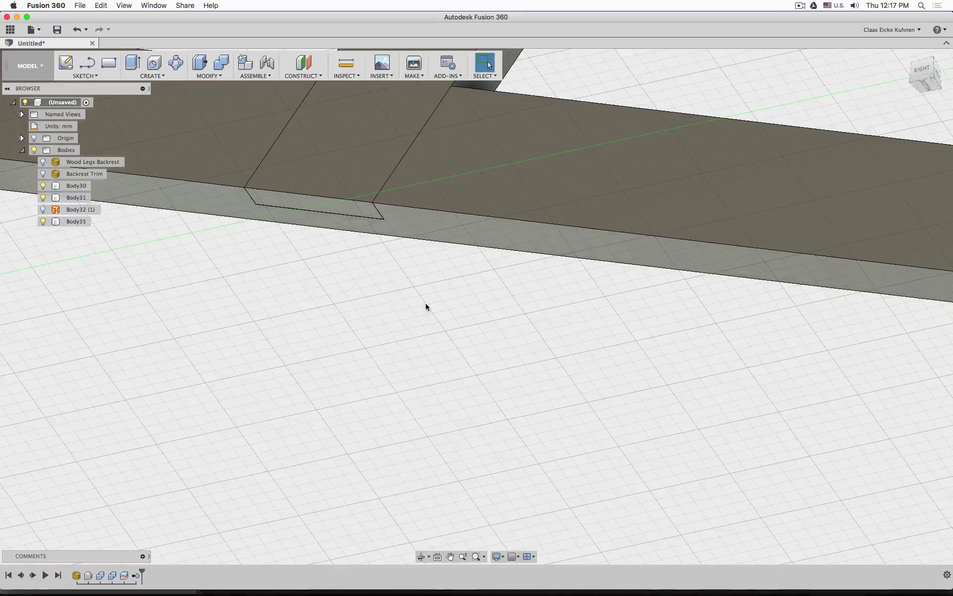
{"action": "left_click", "coordinate": [349, 233]}
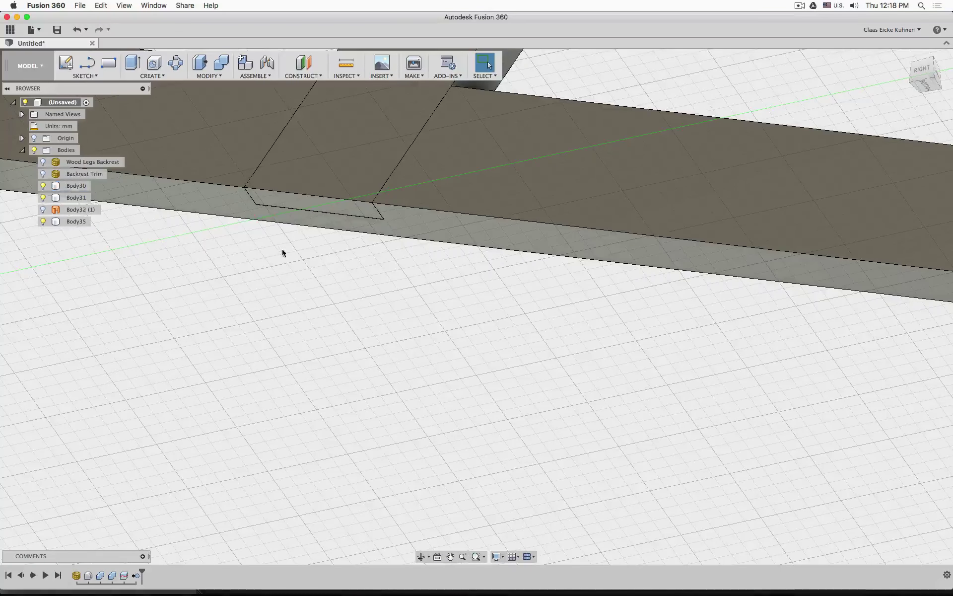
{"action": "left_click_drag", "start_coordinate": [141, 568], "coordinate": [118, 571]}
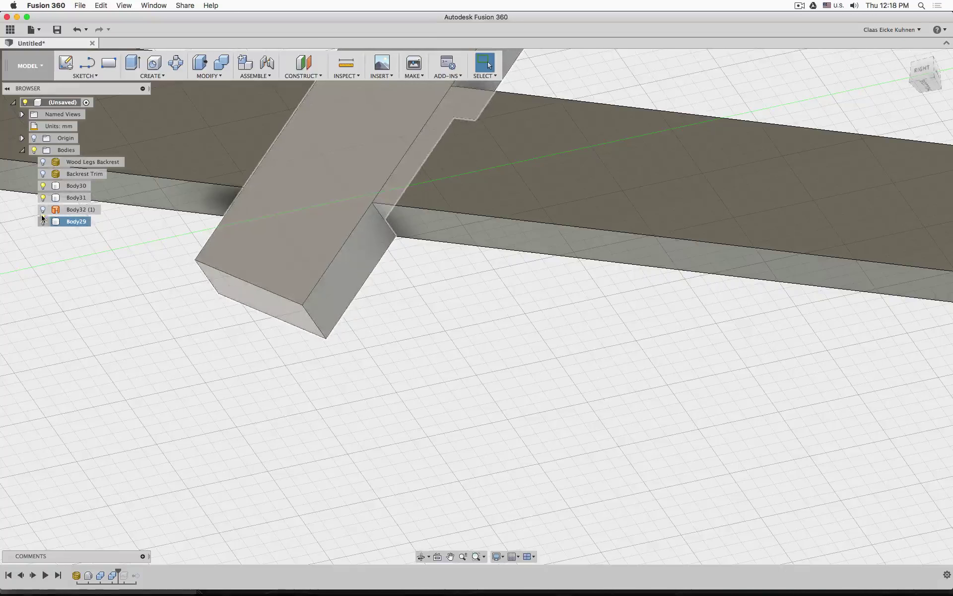
{"action": "left_click", "coordinate": [43, 186]}
{"action": "scroll", "coordinate": [419, 281], "scroll_direction": "up", "scroll_amount": 4}
{"action": "scroll", "coordinate": [478, 292], "scroll_direction": "down", "scroll_amount": 6}
{"action": "middle_click_drag", "start_coordinate": [583, 258], "coordinate": [490, 228], "text": "shift"}
{"action": "left_click", "coordinate": [489, 218]}
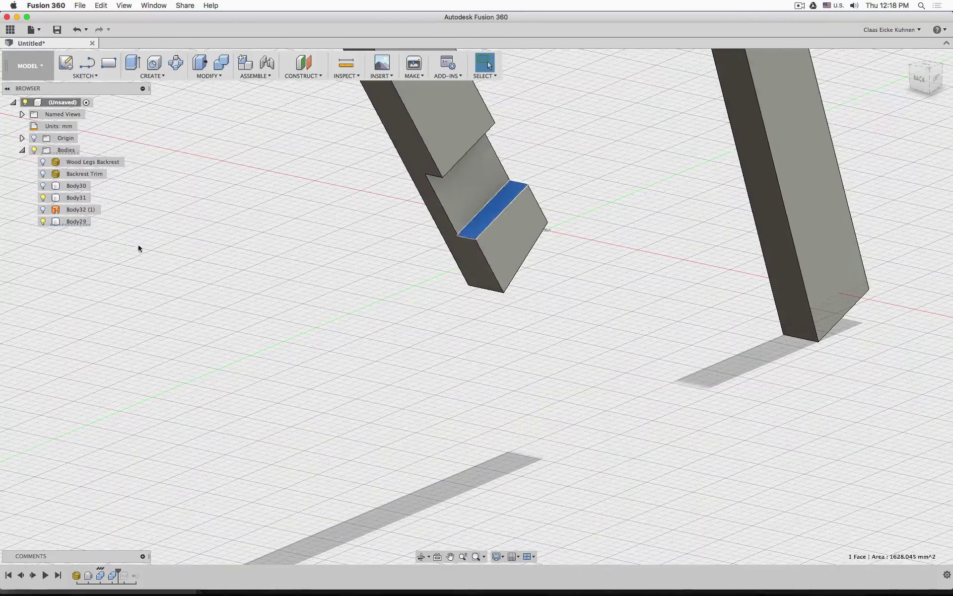
{"action": "left_click", "coordinate": [43, 209]}
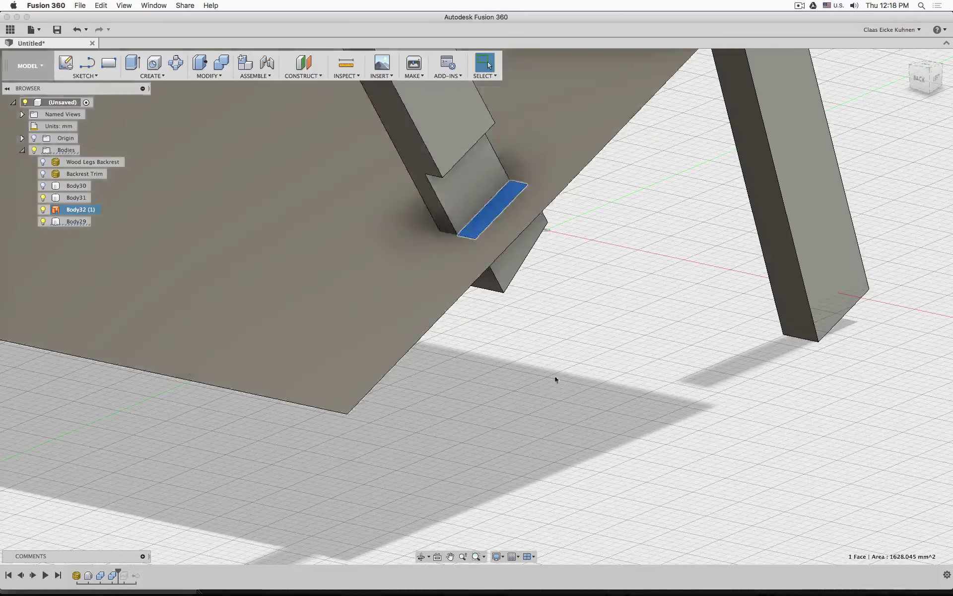
{"action": "mouse_move", "coordinate": [555, 379]}
{"action": "middle_mouse_down", "text": "shift"}
{"action": "mouse_move", "coordinate": [553, 357]}
{"action": "mouse_move", "coordinate": [564, 357]}
{"action": "mouse_move", "coordinate": [558, 368]}
{"action": "middle_mouse_up", "text": "shift"}
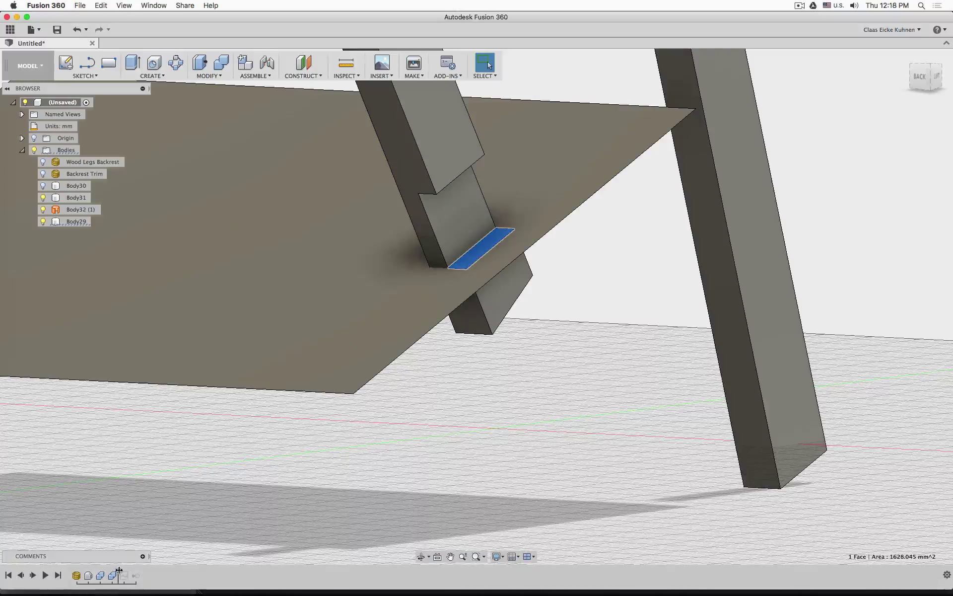
Roll the history forward past the split and removal, and hide the trim plane Body32 (1).
{"action": "left_click_drag", "start_coordinate": [119, 570], "coordinate": [140, 570]}
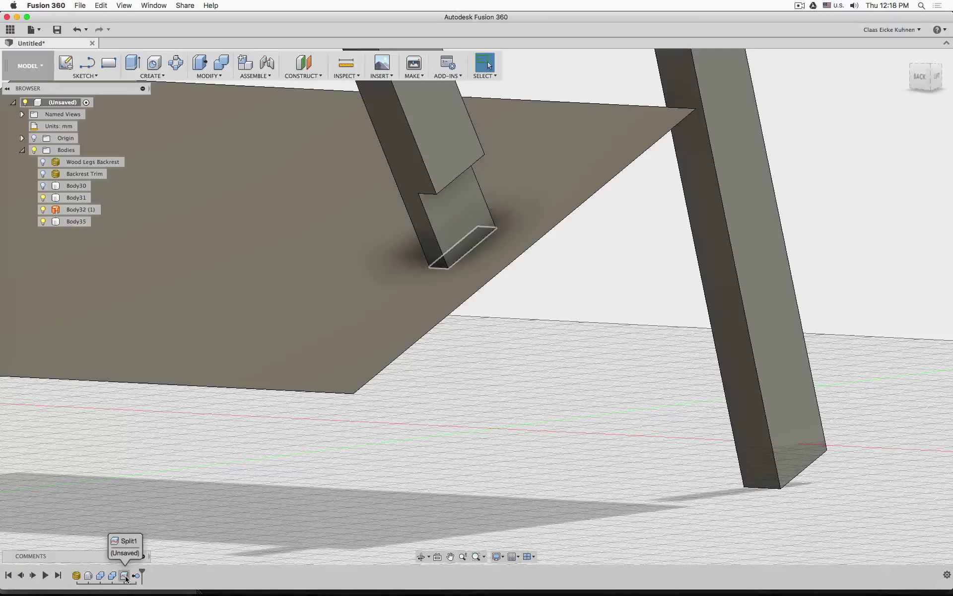
{"action": "left_click", "coordinate": [124, 576]}
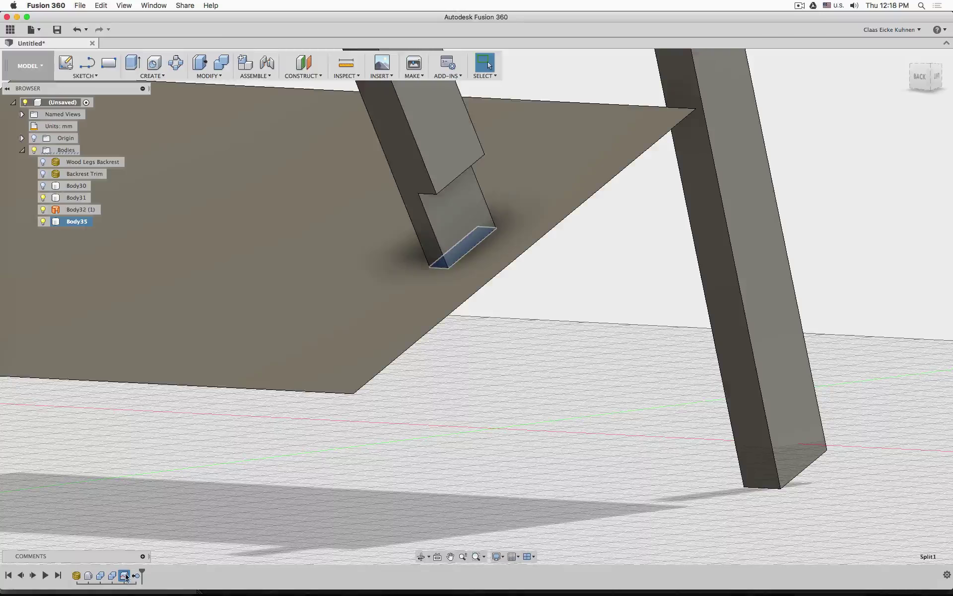
{"action": "left_click", "coordinate": [43, 209]}
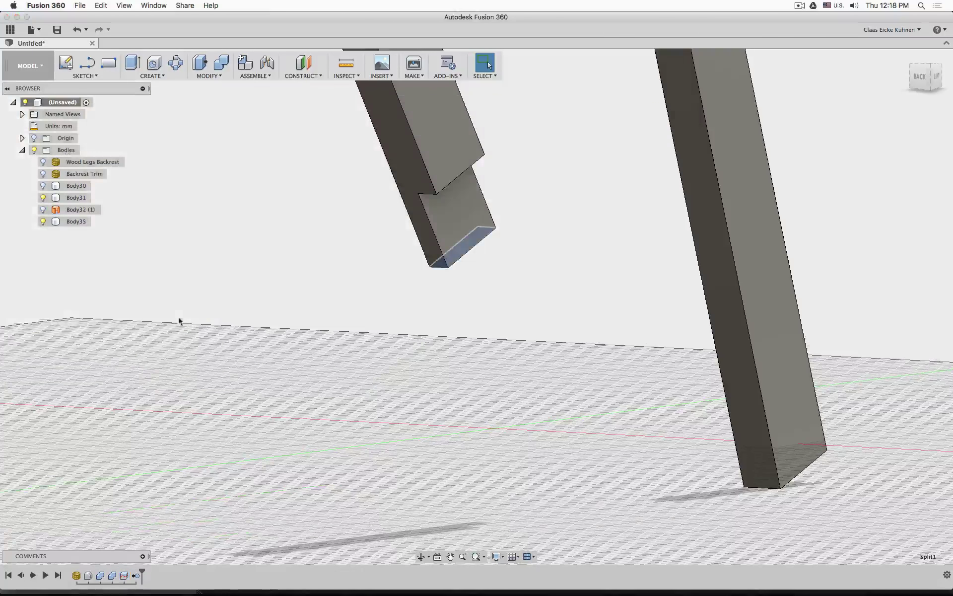
{"action": "double_click", "coordinate": [125, 578]}
{"action": "left_click", "coordinate": [746, 132]}
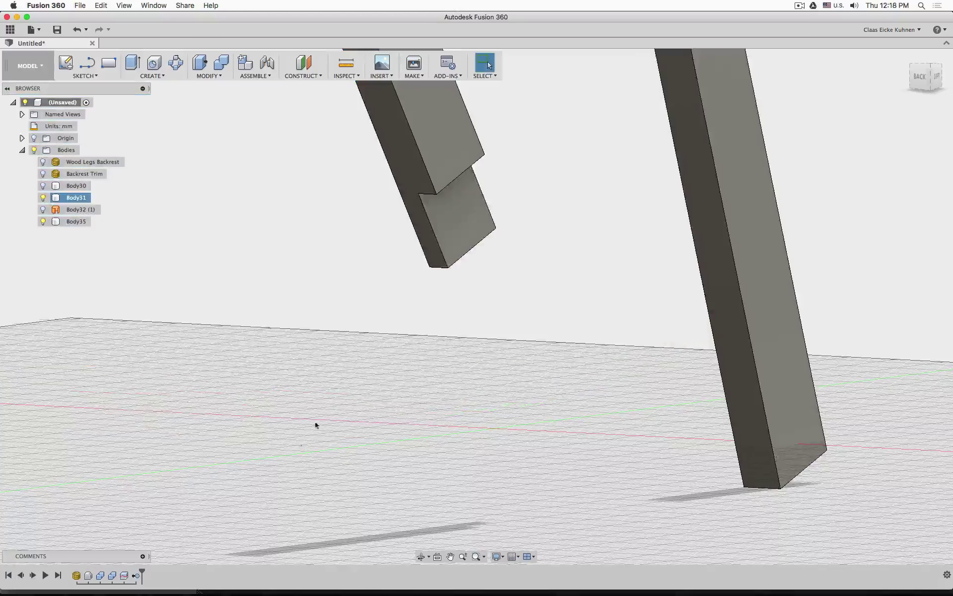
Edit the Split1 feature, clearing its body and splitting tool and reselecting the backrest beam Body29 as the body to split.
{"action": "right_click", "coordinate": [124, 575]}
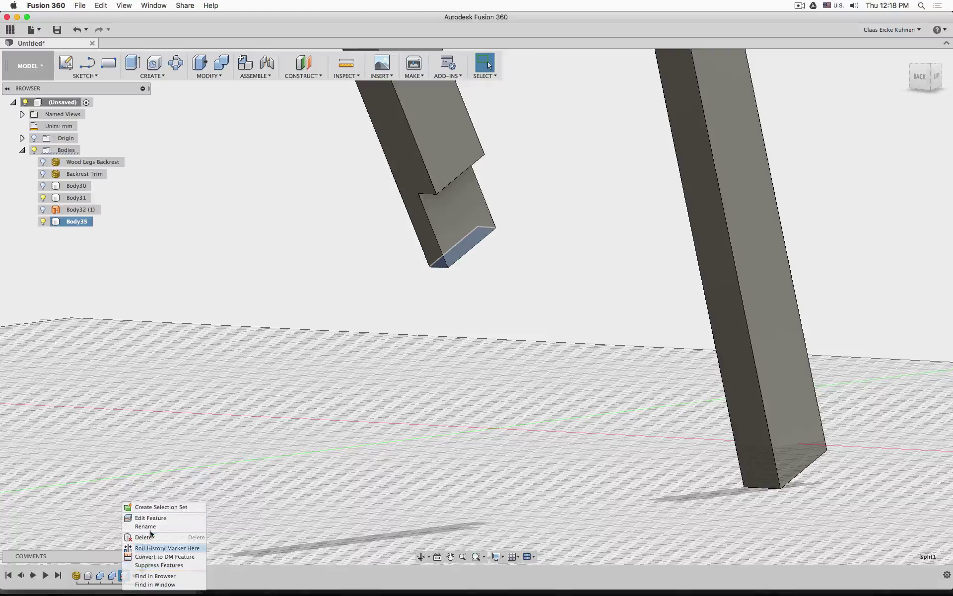
{"action": "left_click", "coordinate": [179, 519]}
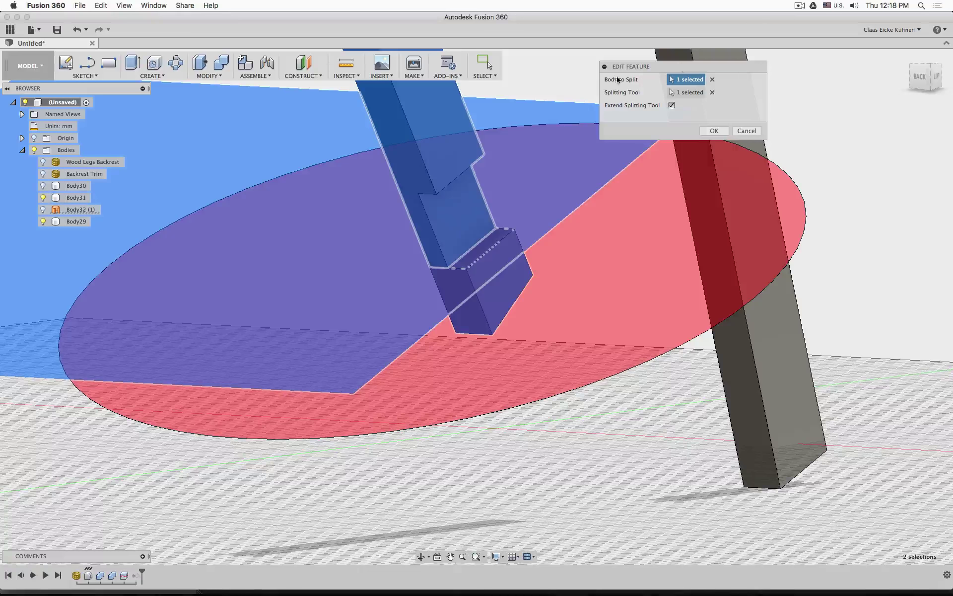
{"action": "left_click", "coordinate": [712, 79]}
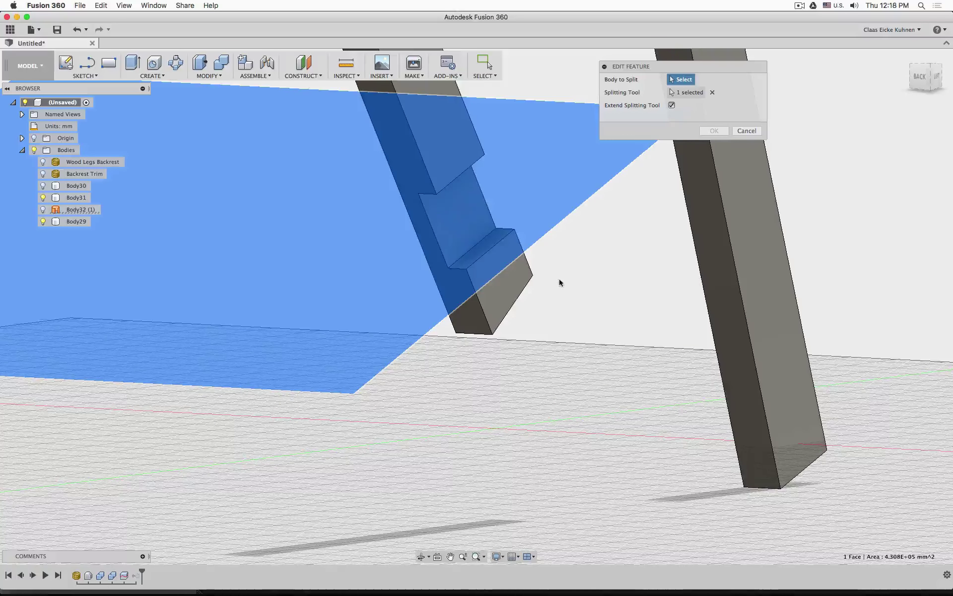
{"action": "left_click", "coordinate": [44, 186]}
{"action": "left_click", "coordinate": [43, 186]}
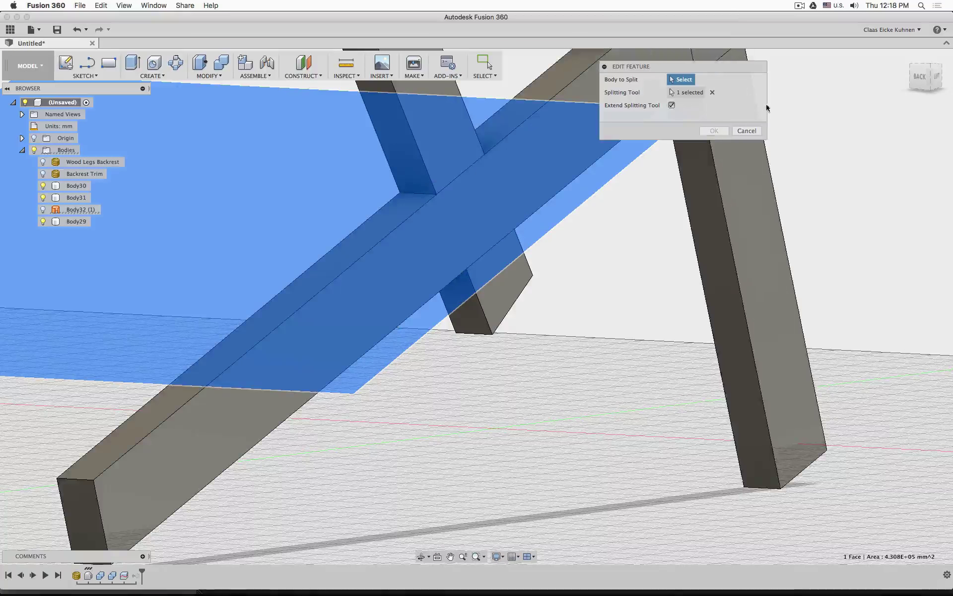
{"action": "left_click", "coordinate": [713, 93]}
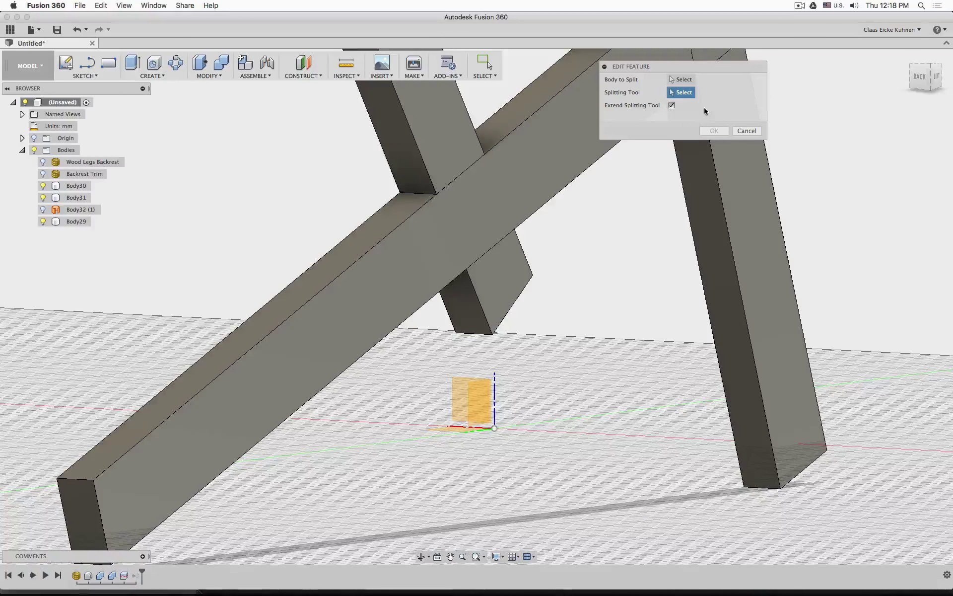
{"action": "left_click", "coordinate": [681, 79]}
{"action": "left_click", "coordinate": [396, 107]}
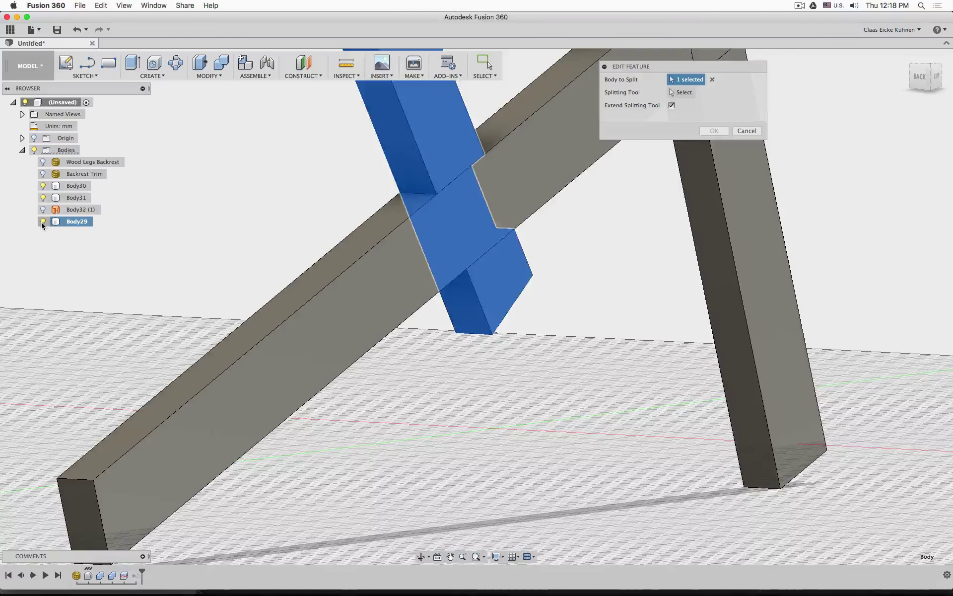
Hide both leg beams and split the backrest beam using the lower face of its own notch as the splitting tool.
{"action": "left_click", "coordinate": [43, 197]}
{"action": "left_click", "coordinate": [43, 186]}
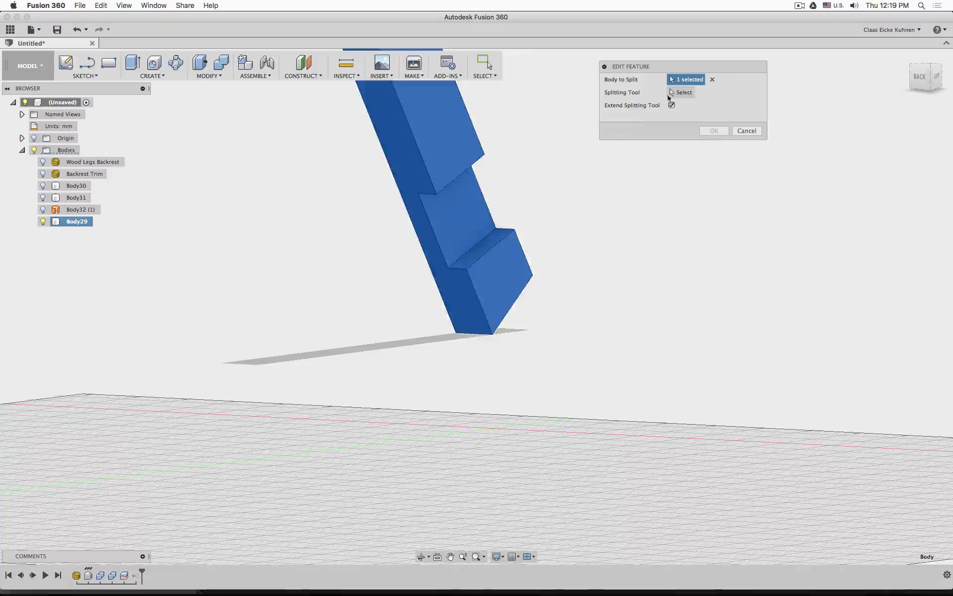
{"action": "left_click", "coordinate": [679, 93]}
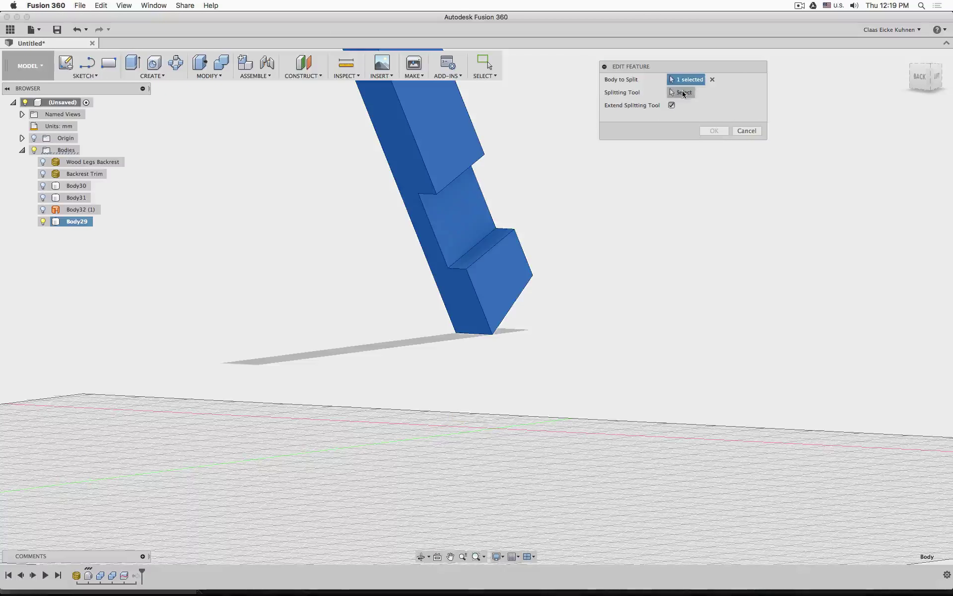
{"action": "left_click", "coordinate": [496, 245]}
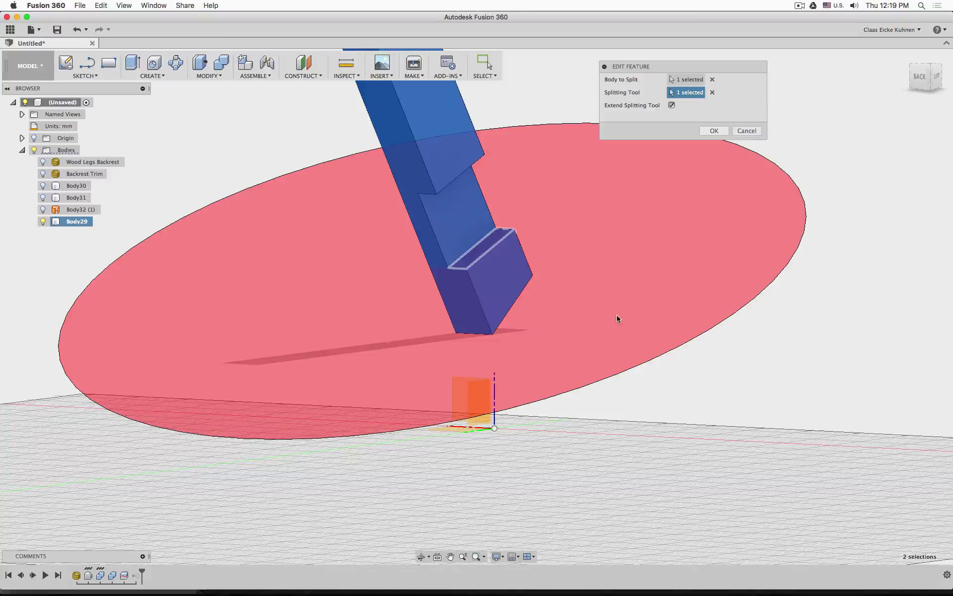
{"action": "left_click", "coordinate": [714, 130]}
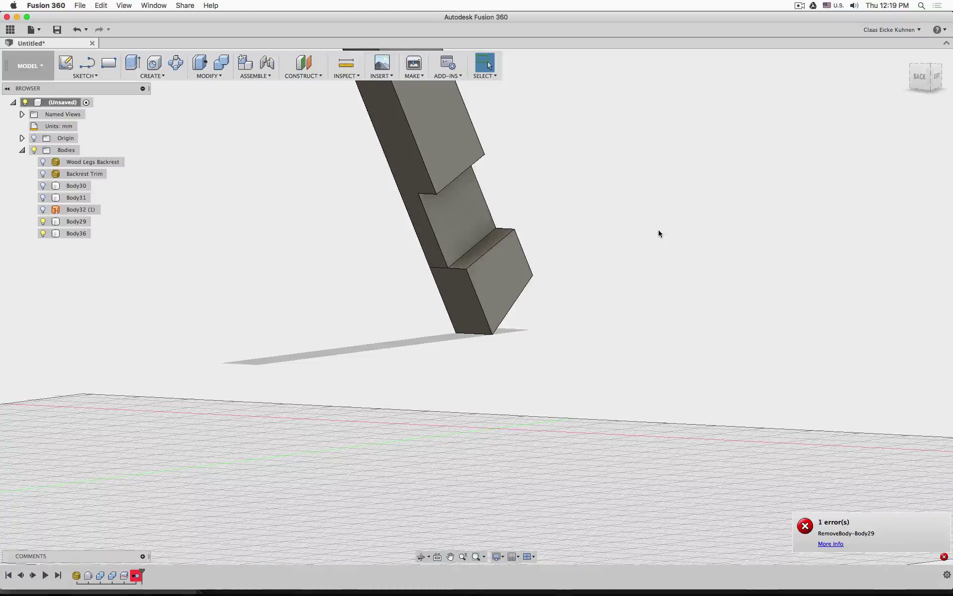
Delete the failed Body29 removal feature from the design history.
{"action": "left_click", "coordinate": [137, 576]}
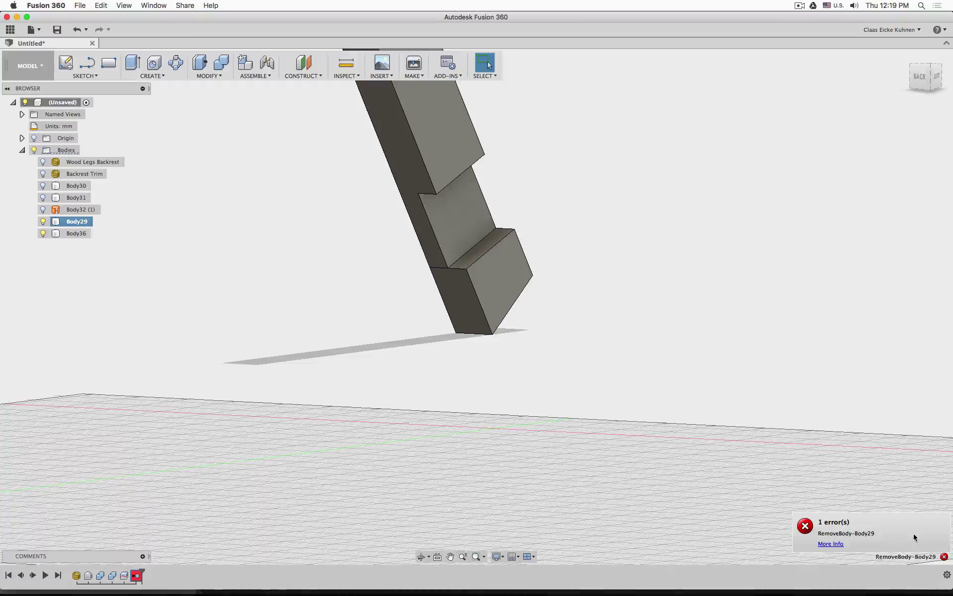
{"action": "left_click", "coordinate": [149, 577]}
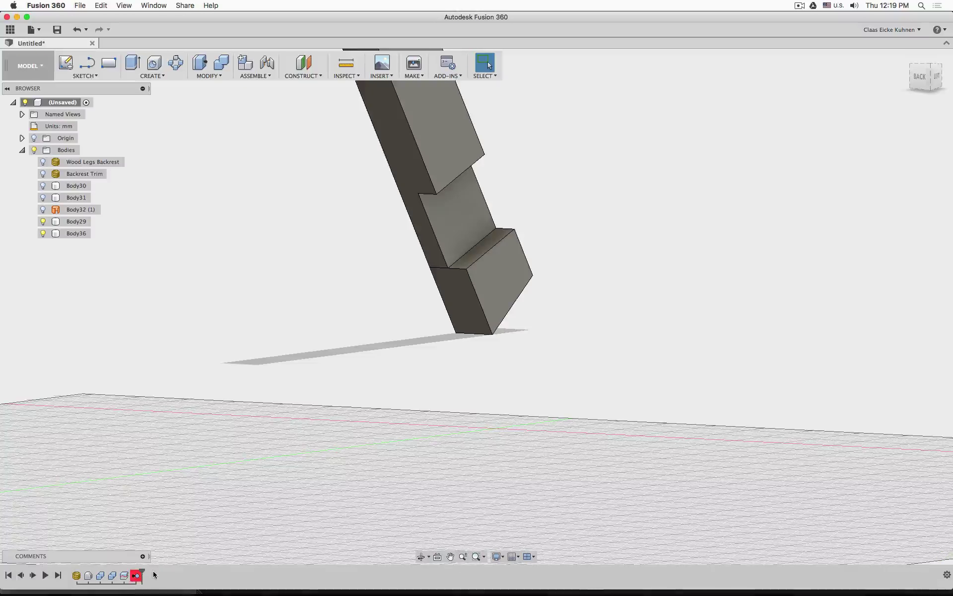
{"action": "left_click", "coordinate": [138, 575]}
{"action": "key", "text": "Delete"}
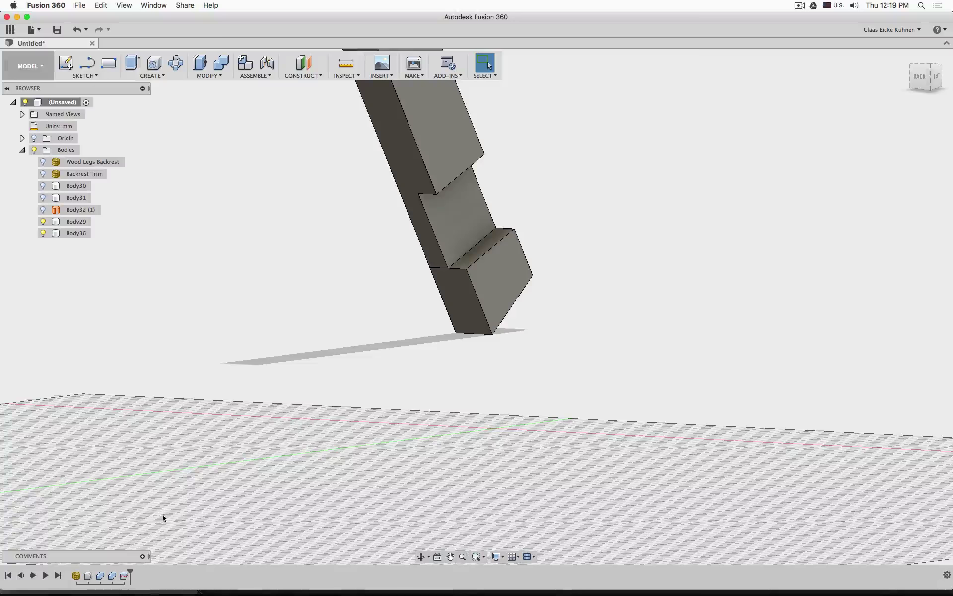
Remove the backrest's cut-off end piece Body29 together with the trim plane Body32 (1).
{"action": "left_click", "coordinate": [478, 318]}
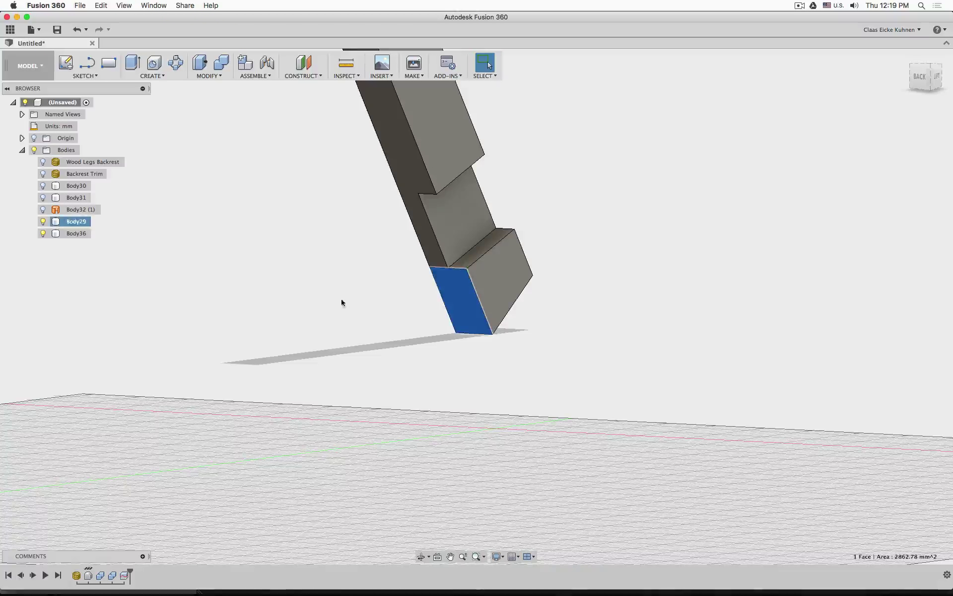
{"action": "left_click", "coordinate": [75, 222]}
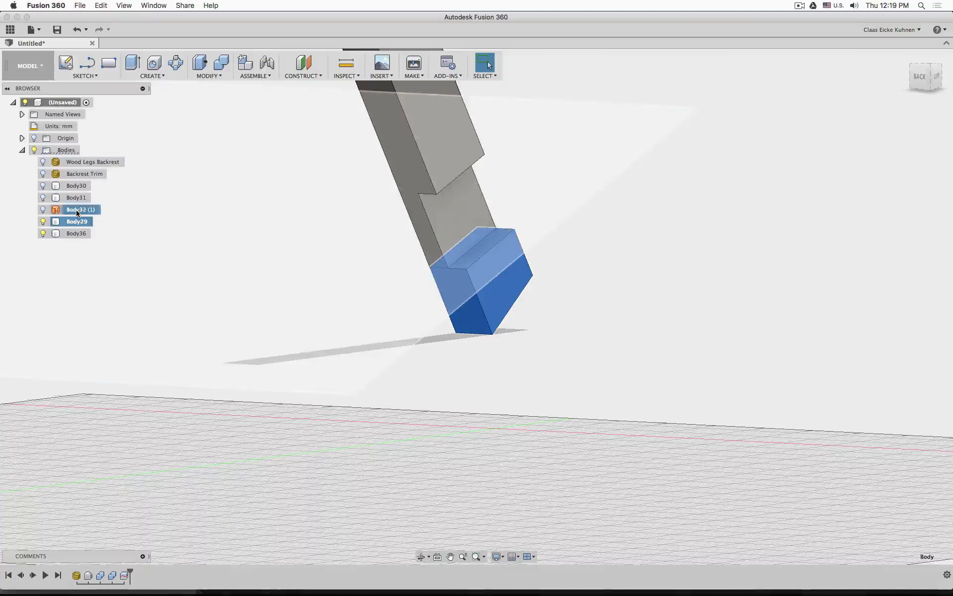
{"action": "left_click", "coordinate": [78, 210], "text": "super"}
{"action": "right_click", "coordinate": [78, 213]}
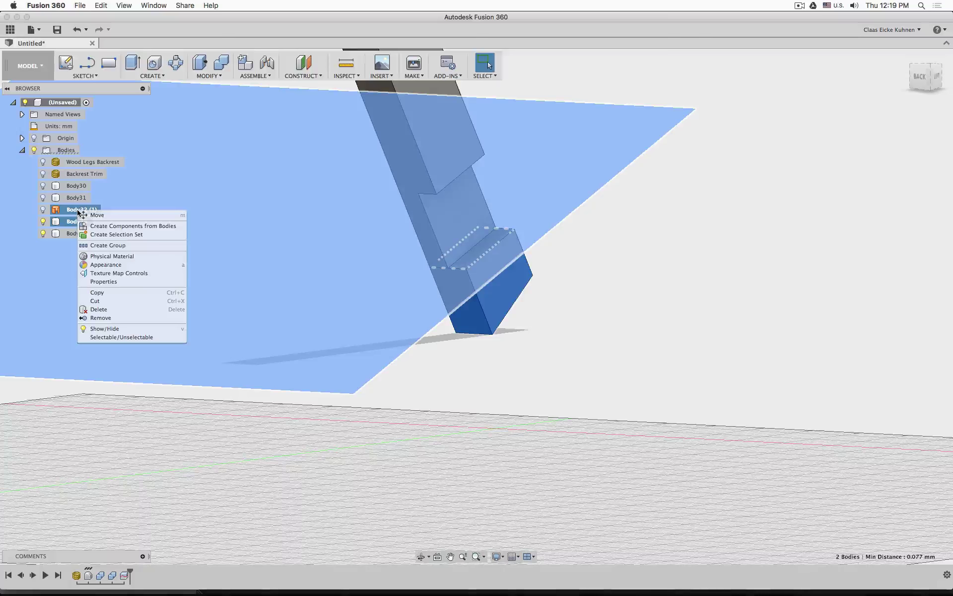
{"action": "left_click", "coordinate": [132, 317]}
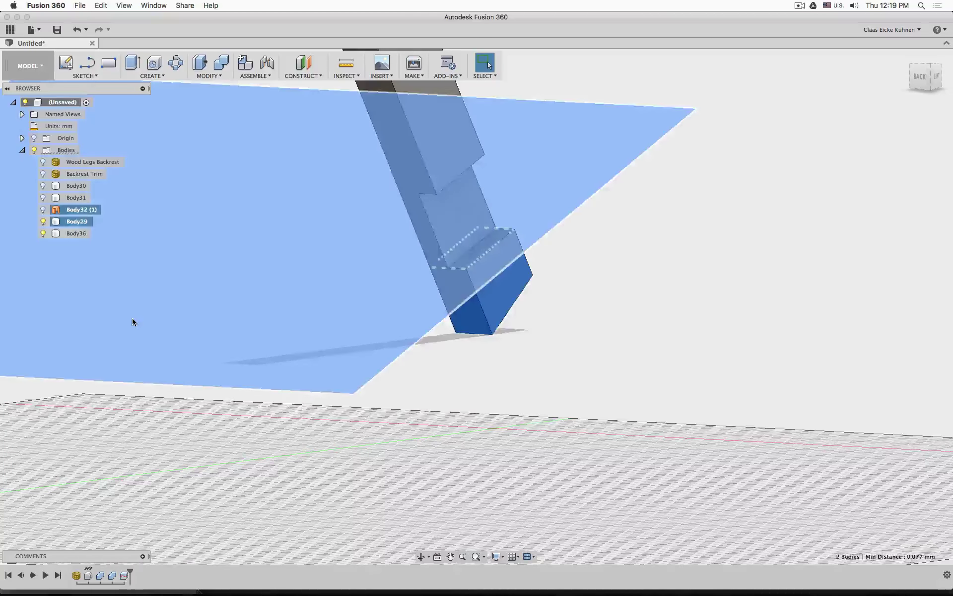
Show the leg beams Body31 and Body30 again alongside the trimmed backrest.
{"action": "scroll", "coordinate": [662, 321], "scroll_direction": "down", "scroll_amount": 5}
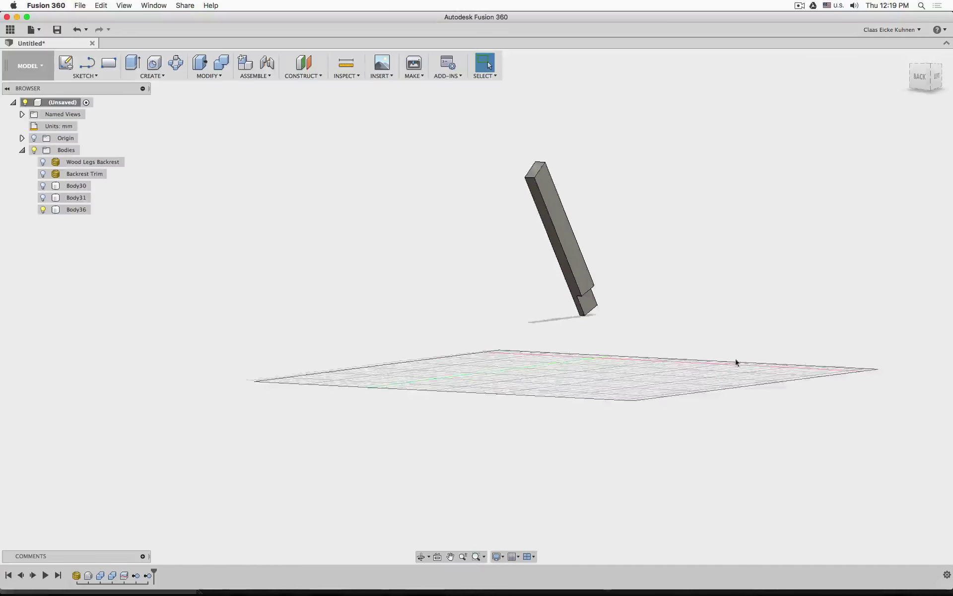
{"action": "middle_click_drag", "start_coordinate": [736, 362], "coordinate": [660, 365], "text": "shift"}
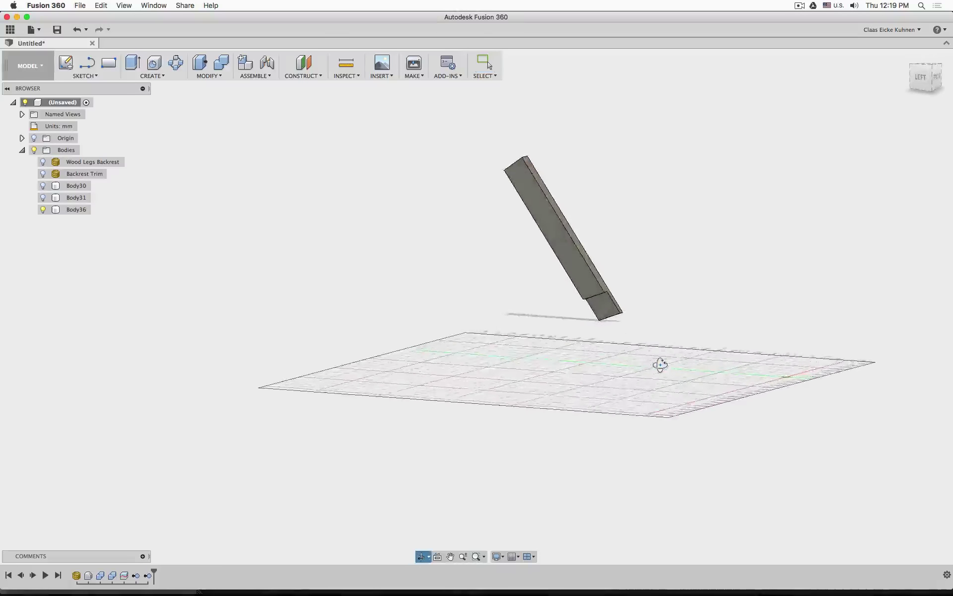
{"action": "left_click", "coordinate": [43, 197]}
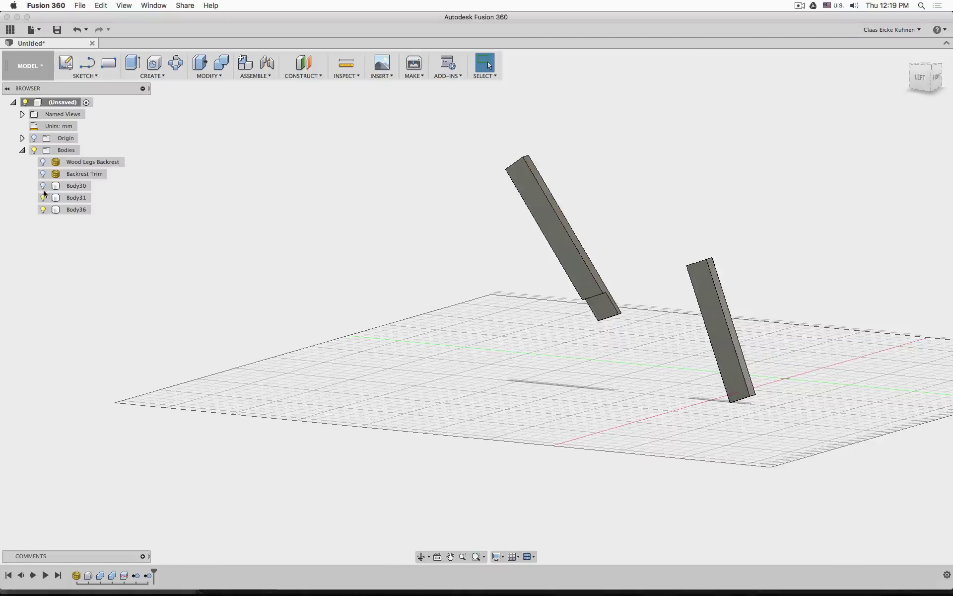
{"action": "left_click", "coordinate": [42, 185]}
{"action": "mouse_move", "coordinate": [625, 211]}
{"action": "middle_mouse_down", "text": "shift"}
{"action": "mouse_move", "coordinate": [564, 175]}
{"action": "mouse_move", "coordinate": [497, 173]}
{"action": "mouse_move", "coordinate": [509, 136]}
{"action": "mouse_move", "coordinate": [496, 295]}
{"action": "mouse_move", "coordinate": [502, 160]}
{"action": "mouse_move", "coordinate": [548, 252]}
{"action": "mouse_move", "coordinate": [524, 211]}
{"action": "mouse_move", "coordinate": [511, 208]}
{"action": "mouse_move", "coordinate": [520, 215]}
{"action": "middle_mouse_up", "text": "shift"}
{"action": "key", "text": "Escape"}
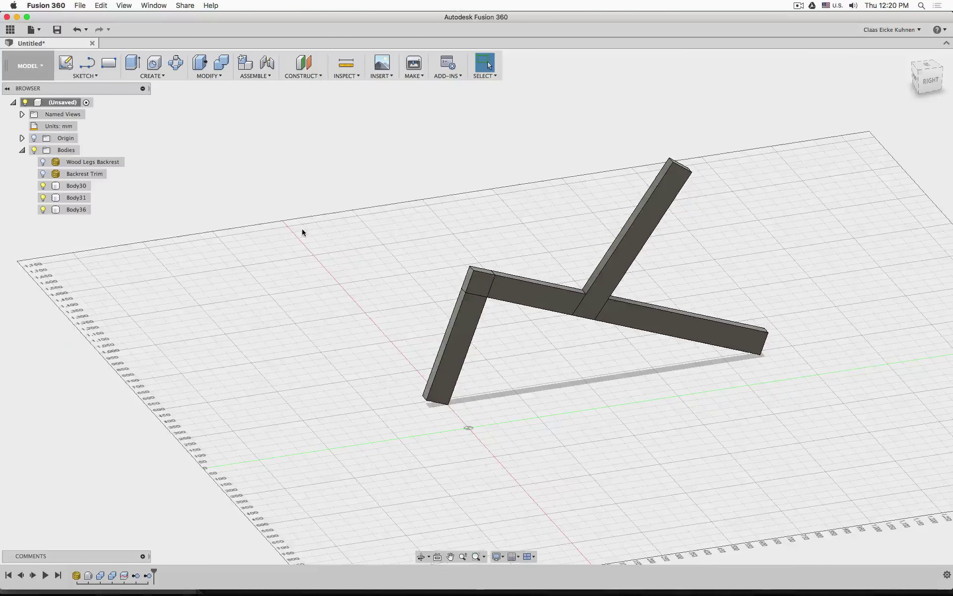
Examine the corner joint between the leg beams up close, hiding the short leg Body31 to view the long leg beam's end.
{"action": "scroll", "coordinate": [500, 257], "scroll_direction": "down", "scroll_amount": 3}
{"action": "scroll", "coordinate": [496, 257], "scroll_direction": "up", "scroll_amount": 10}
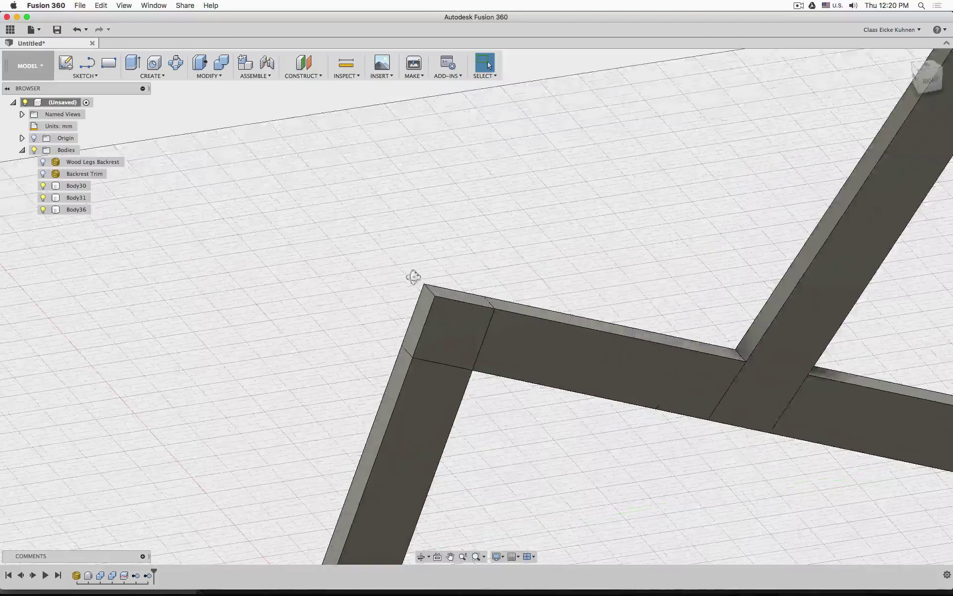
{"action": "middle_click_drag", "start_coordinate": [413, 277], "coordinate": [501, 282], "text": "shift"}
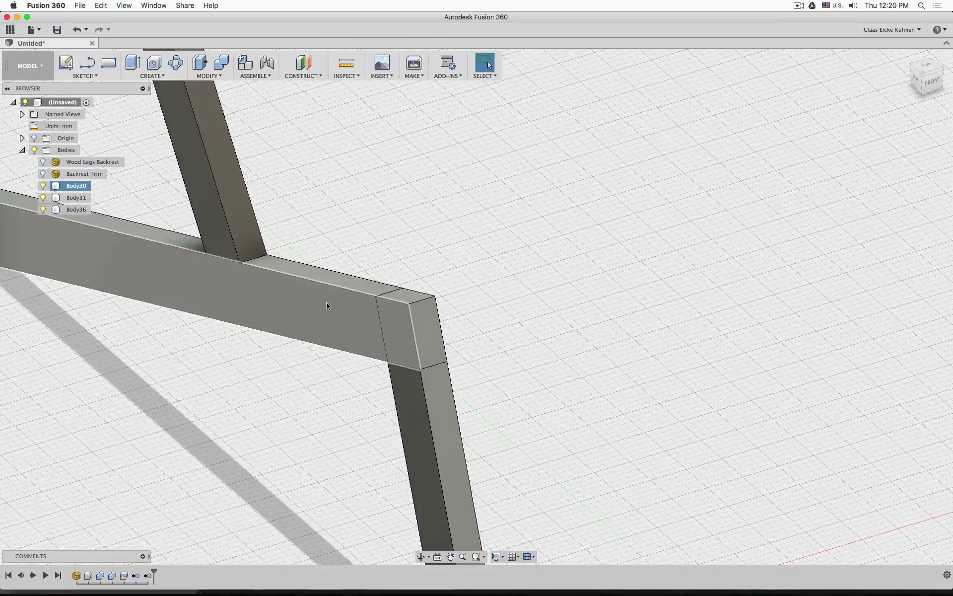
{"action": "left_click", "coordinate": [43, 198]}
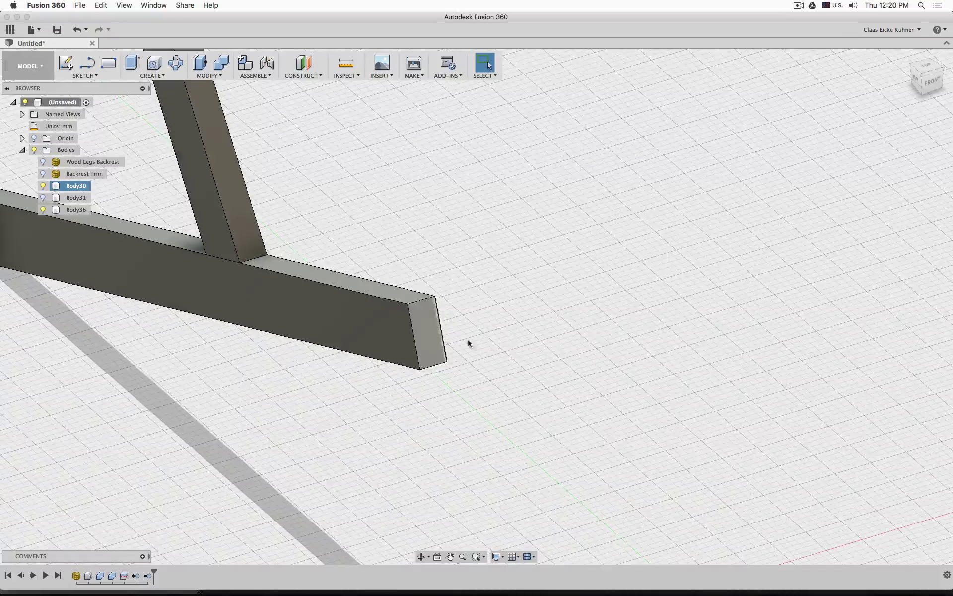
{"action": "middle_click_drag", "start_coordinate": [468, 342], "coordinate": [625, 308], "text": "shift"}
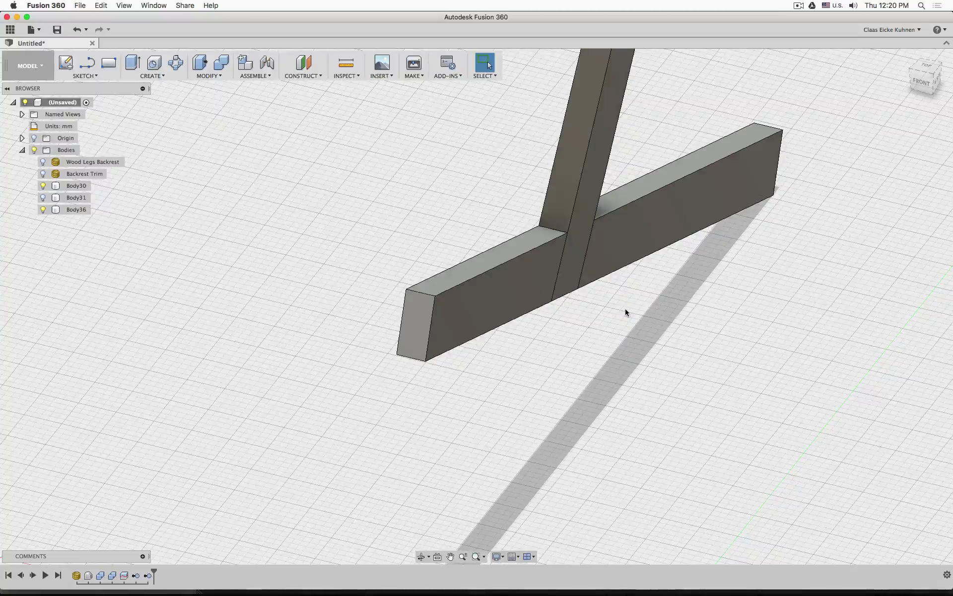
{"action": "left_click", "coordinate": [427, 299]}
{"action": "left_click", "coordinate": [424, 309]}
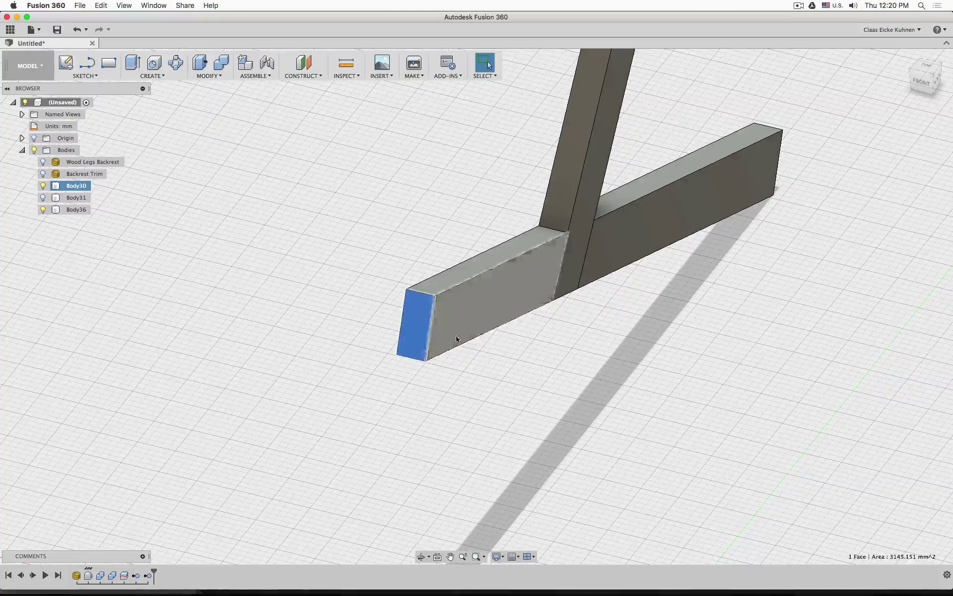
{"action": "left_click", "coordinate": [132, 62]}
{"action": "left_click_drag", "start_coordinate": [419, 312], "coordinate": [330, 354]}
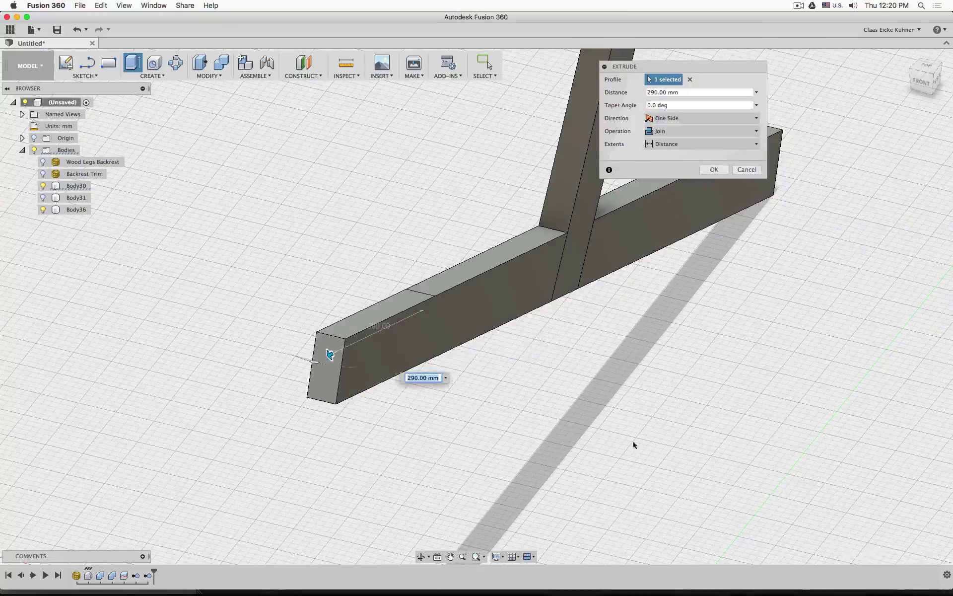
{"action": "left_click", "coordinate": [746, 170]}
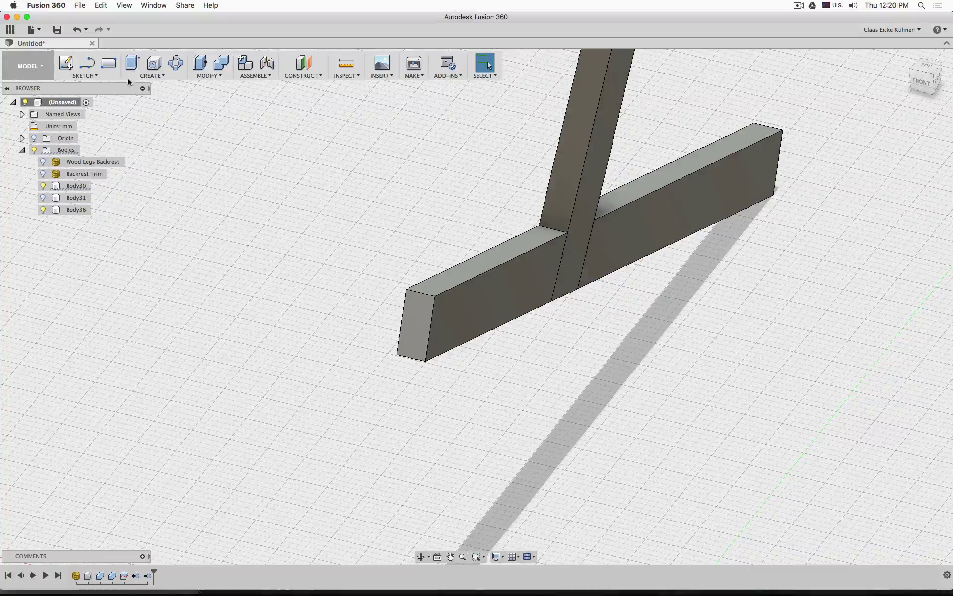
{"action": "left_click", "coordinate": [132, 62]}
{"action": "left_click", "coordinate": [472, 266]}
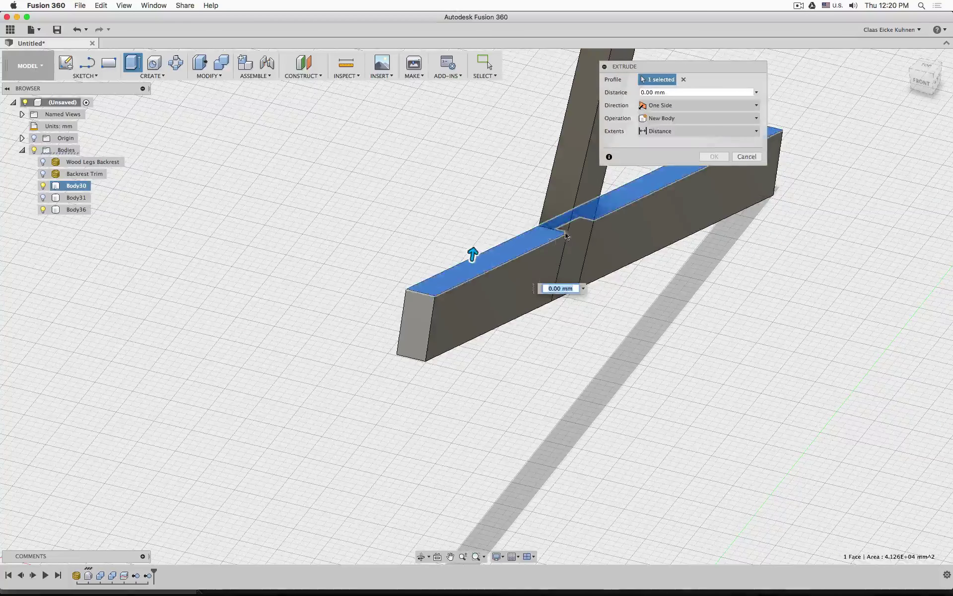
{"action": "left_click_drag", "start_coordinate": [472, 254], "coordinate": [481, 199]}
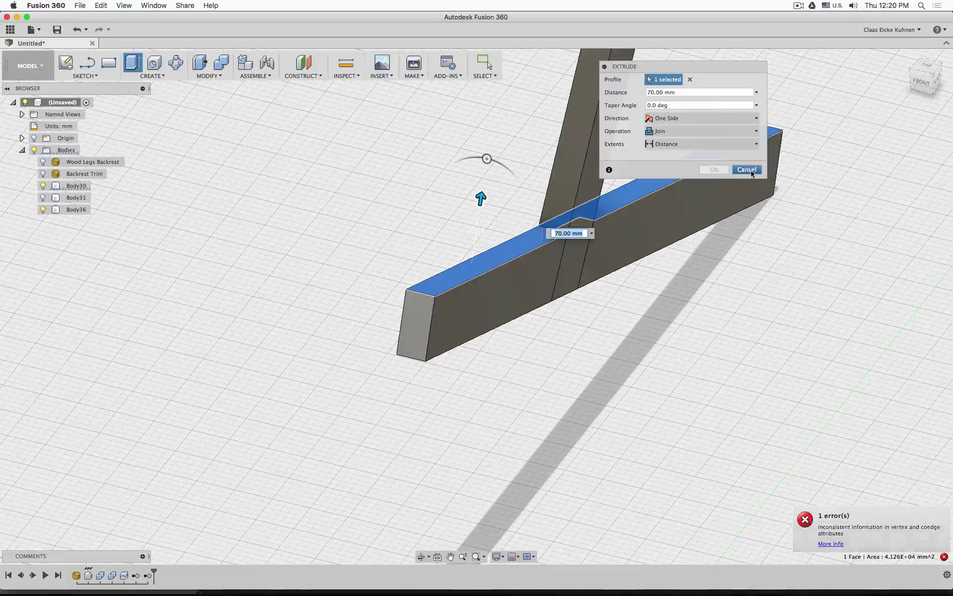
{"action": "left_click", "coordinate": [747, 170]}
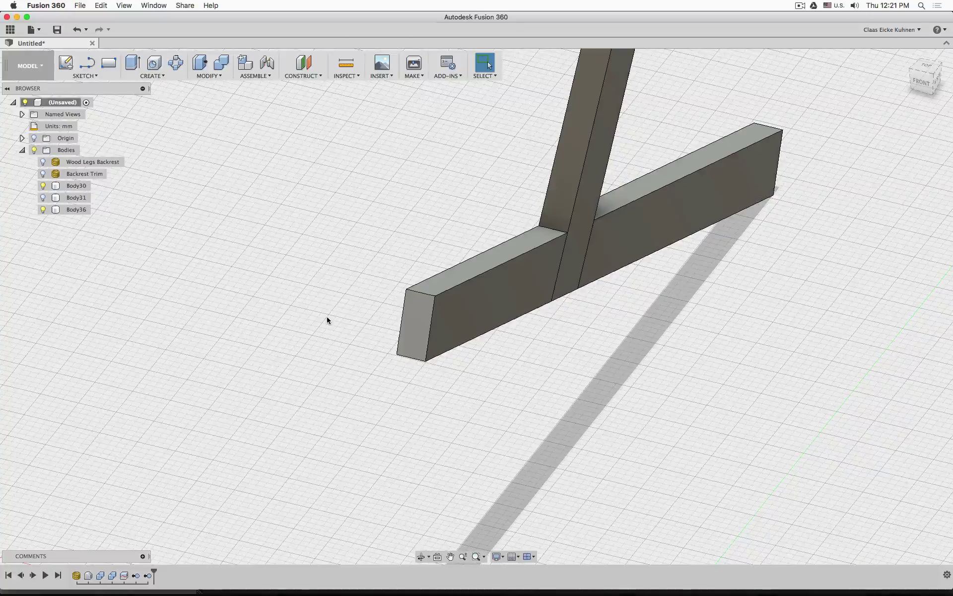
Examine the end face of the long leg beam Body30 up close and check the length of its short upper edge.
{"action": "left_click", "coordinate": [419, 298]}
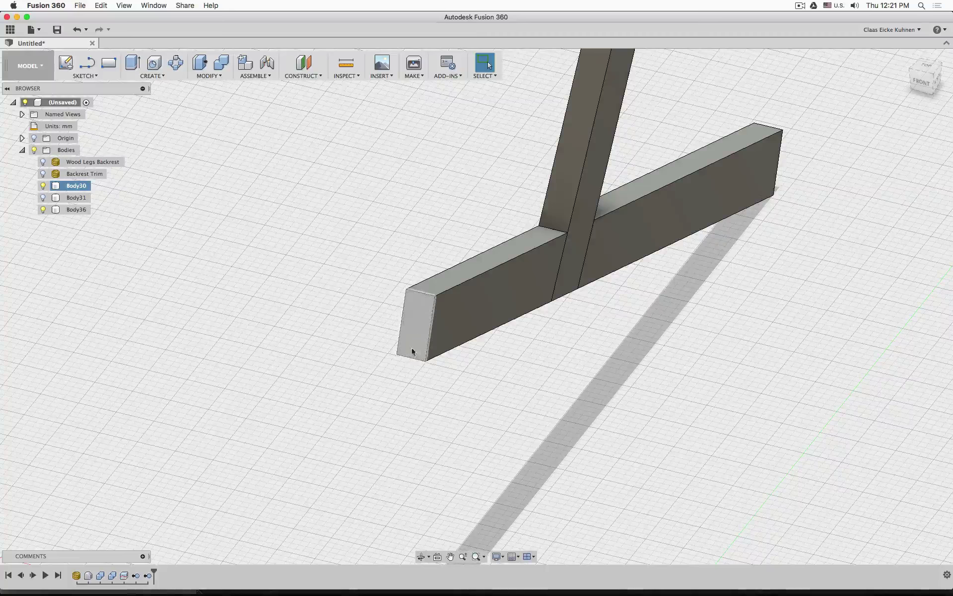
{"action": "left_click", "coordinate": [421, 372]}
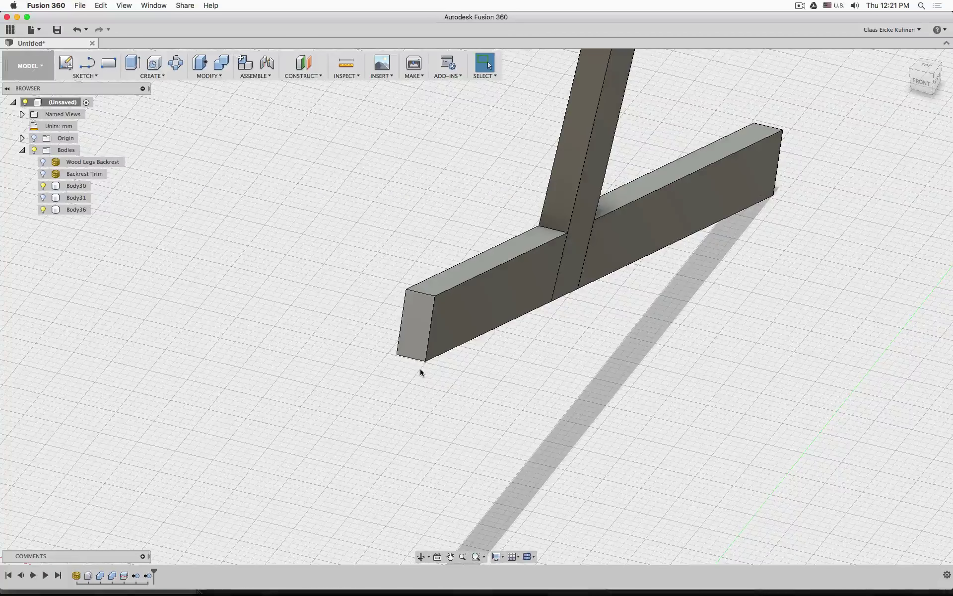
{"action": "left_click", "coordinate": [406, 326]}
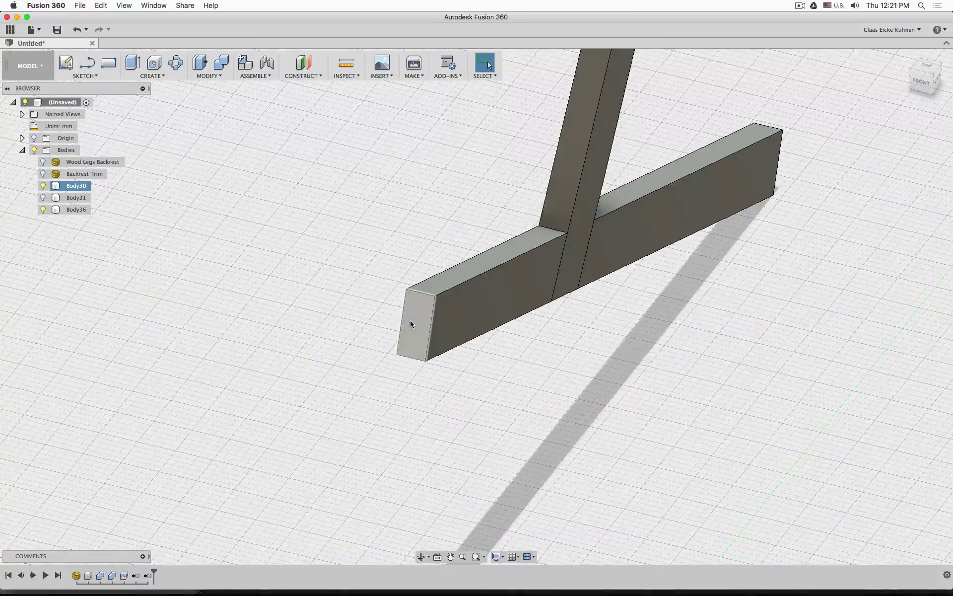
{"action": "scroll", "coordinate": [410, 323], "scroll_direction": "up", "scroll_amount": 6}
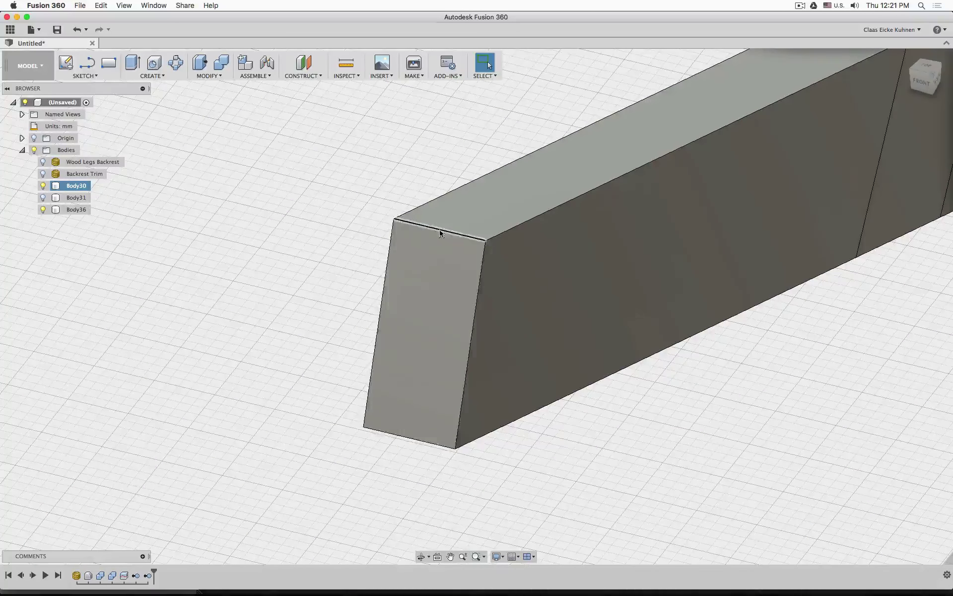
{"action": "left_click", "coordinate": [439, 231]}
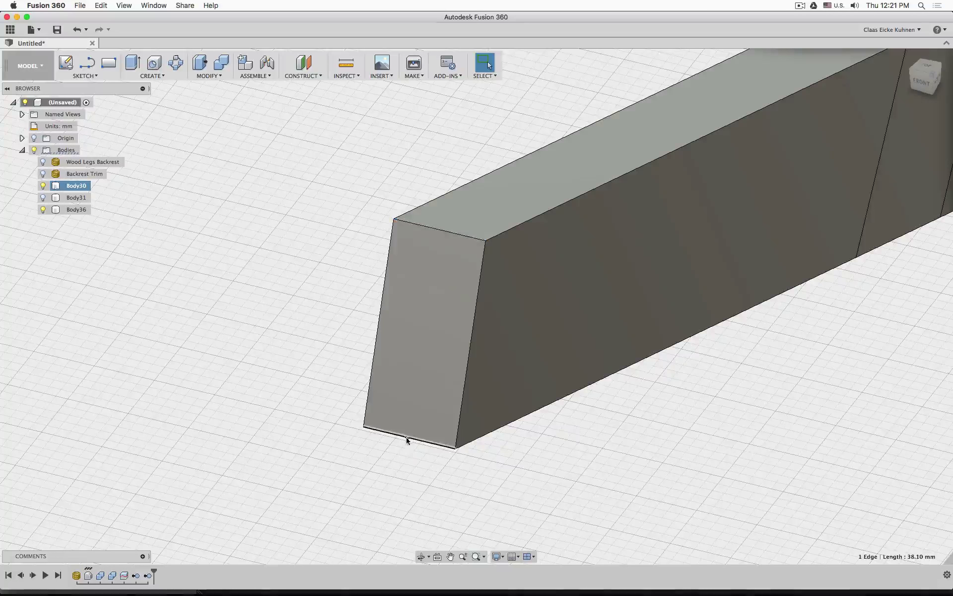
{"action": "left_click", "coordinate": [279, 348]}
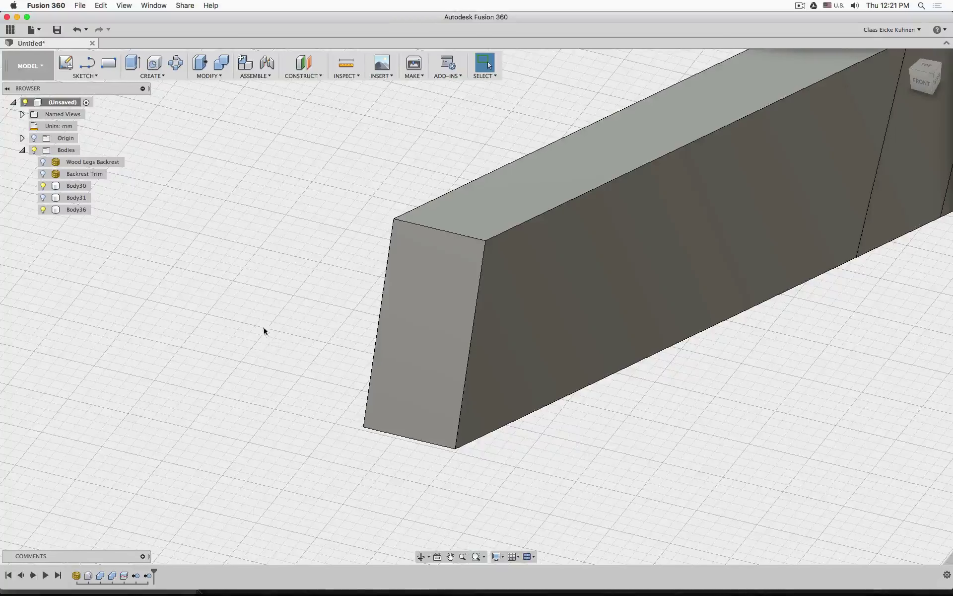
Sketch a centre line on the long leg beam's end face, joining the midpoints of its short lower and upper edges.
{"action": "left_click", "coordinate": [65, 64]}
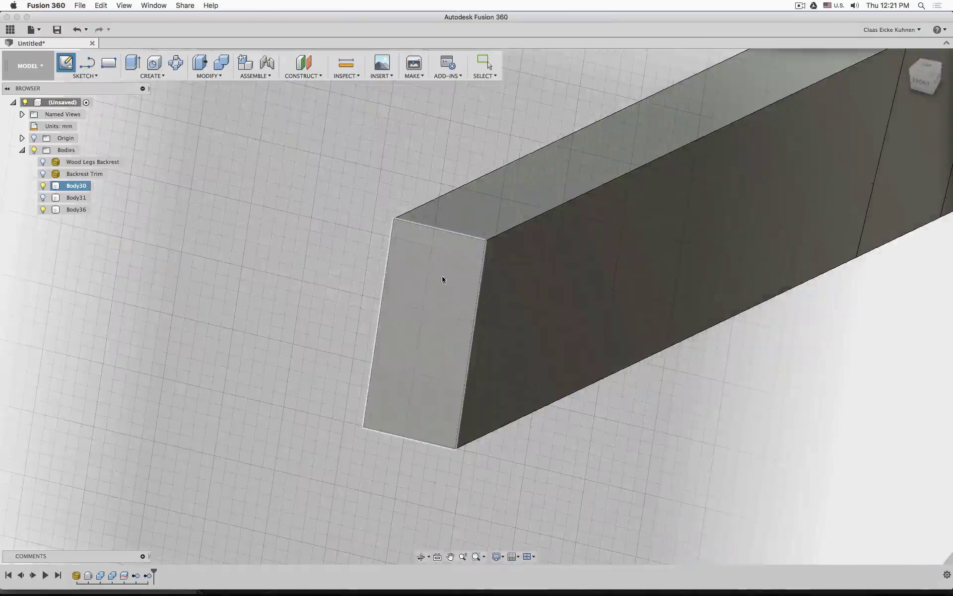
{"action": "left_click", "coordinate": [419, 273]}
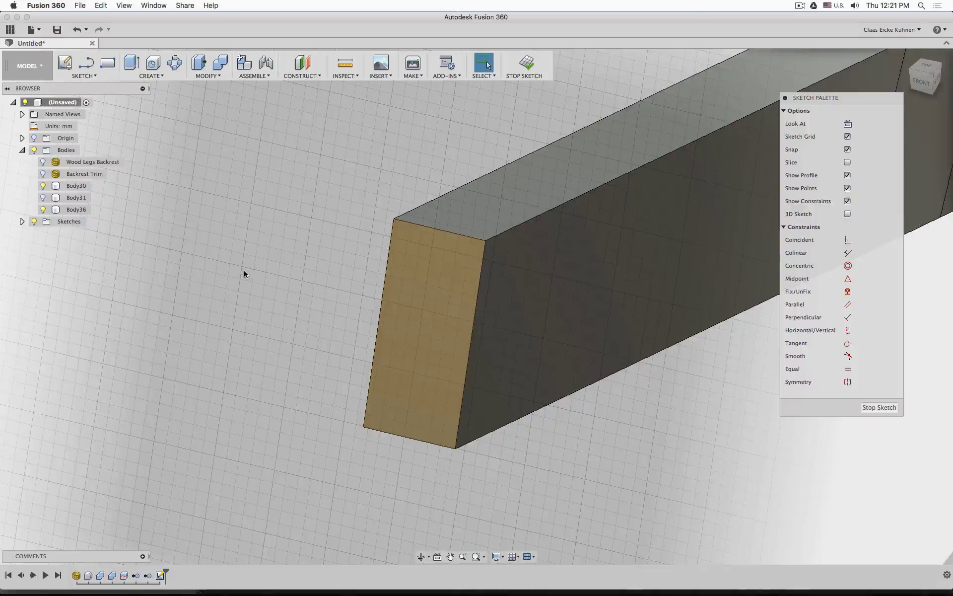
{"action": "left_click", "coordinate": [86, 64]}
{"action": "scroll", "coordinate": [443, 236], "scroll_direction": "down", "scroll_amount": 3}
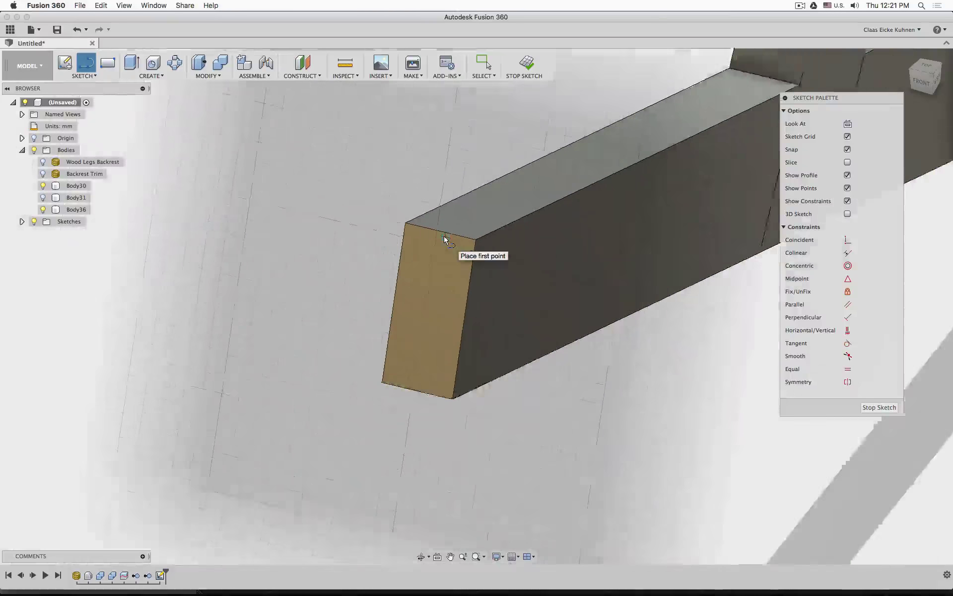
{"action": "scroll", "coordinate": [443, 235], "scroll_direction": "up", "scroll_amount": 6}
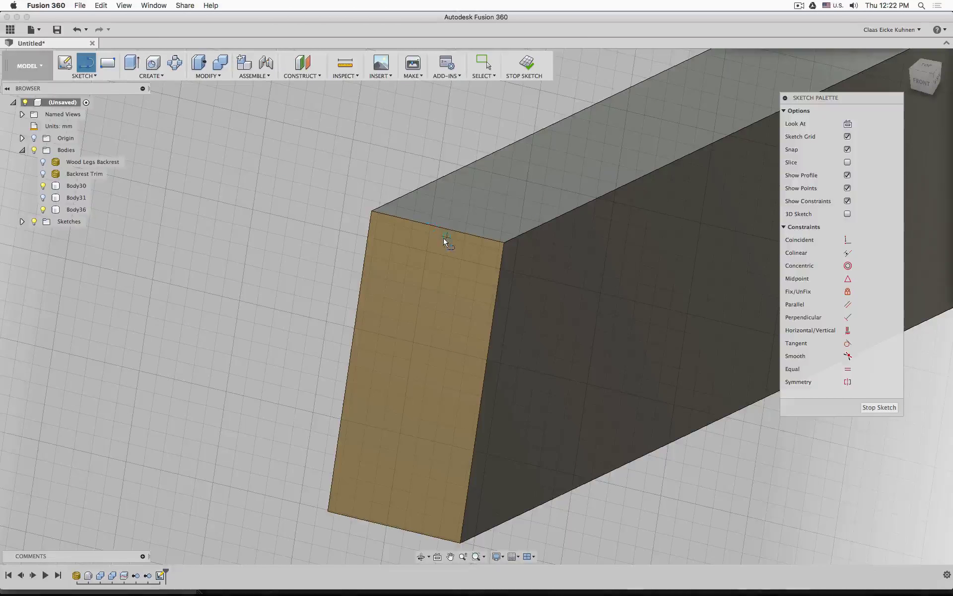
{"action": "left_click", "coordinate": [394, 528]}
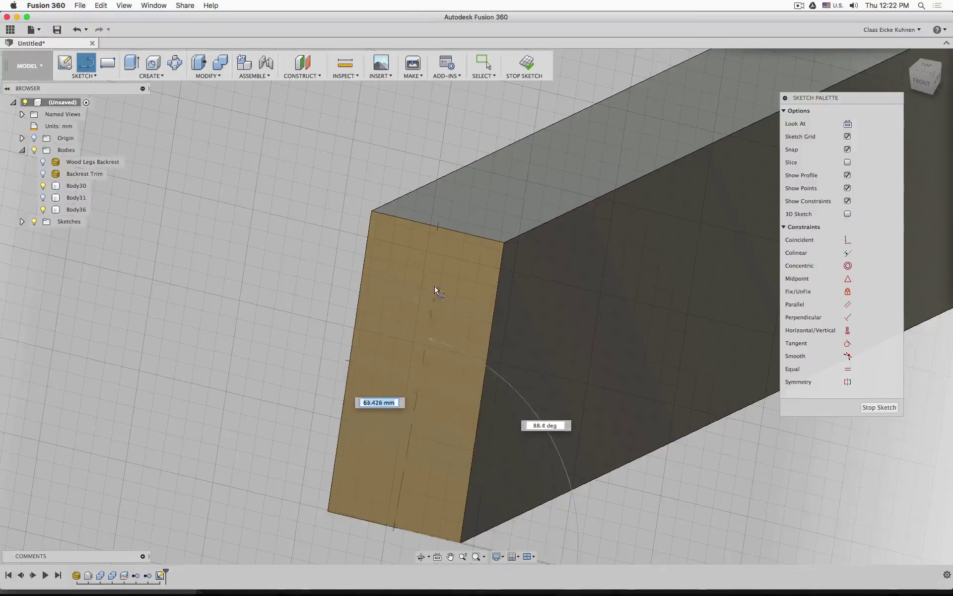
{"action": "double_click", "coordinate": [437, 229]}
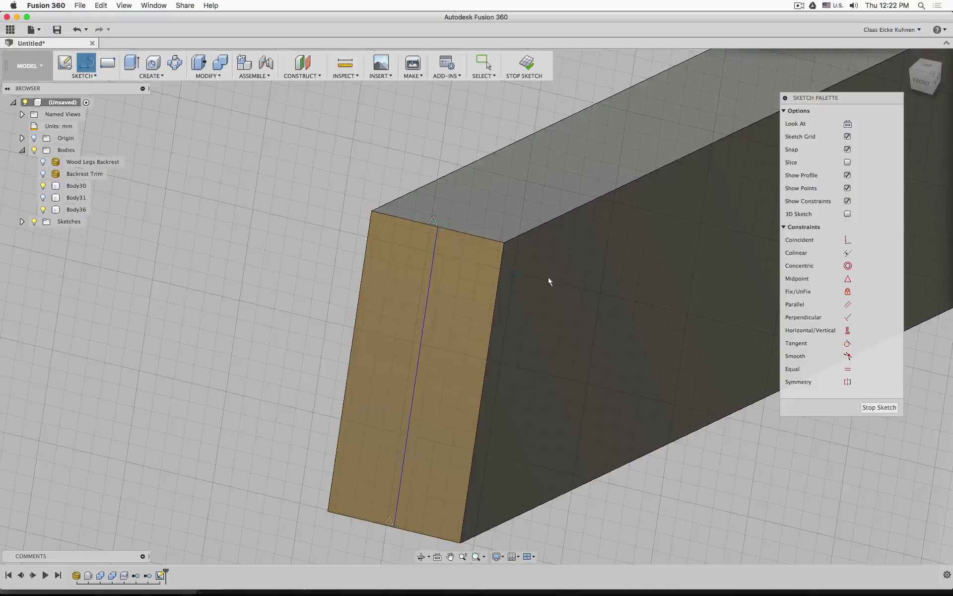
{"action": "key", "text": "Escape"}
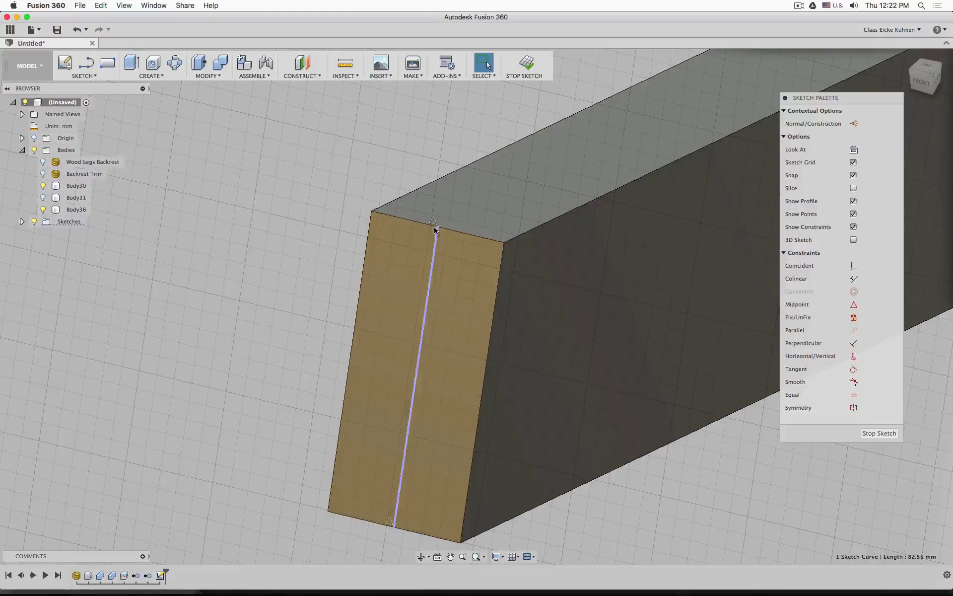
Inspect the midpoint constraints at both ends of the centre line, the line itself and the end face's upper edge.
{"action": "left_click", "coordinate": [433, 223]}
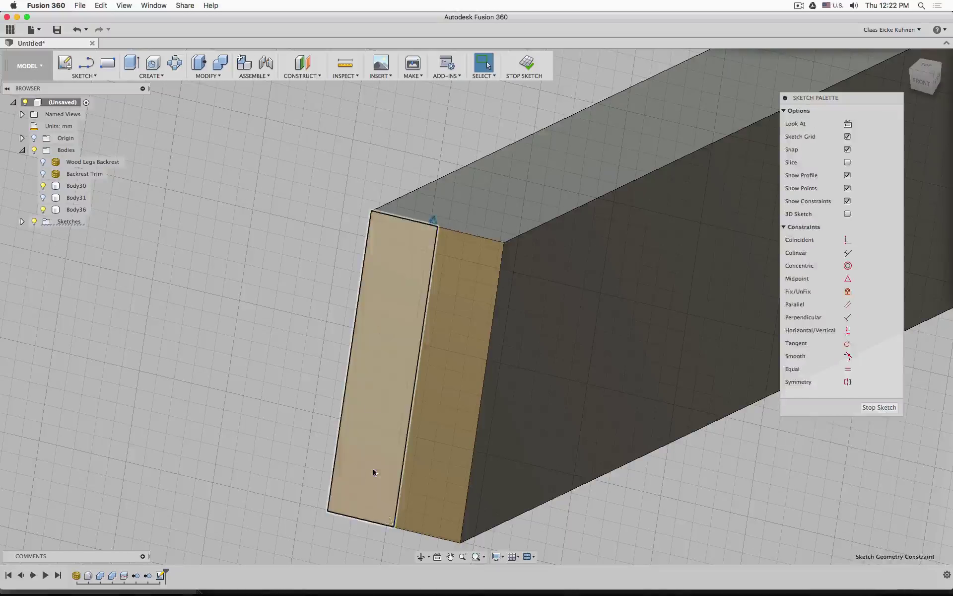
{"action": "left_click", "coordinate": [391, 522]}
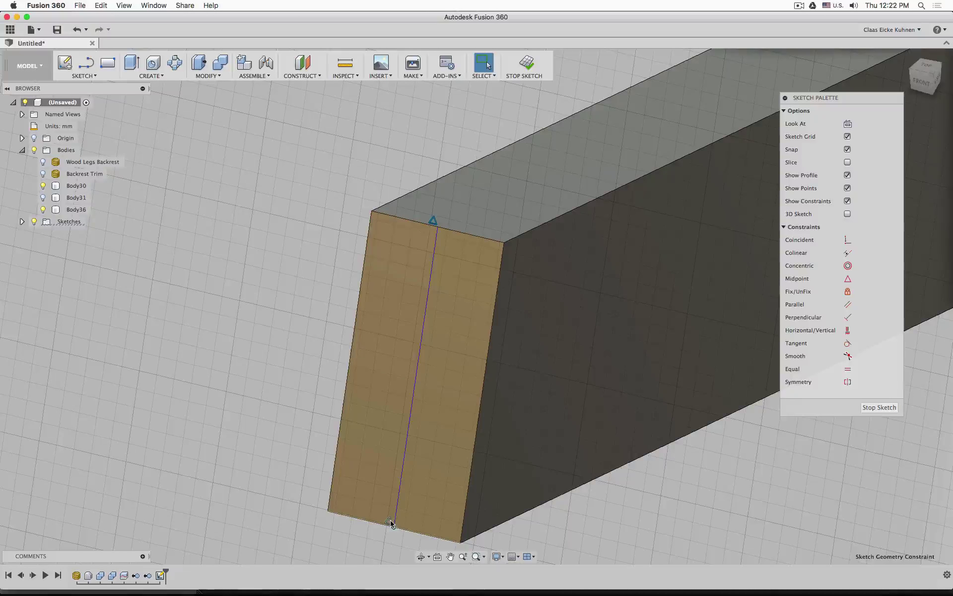
{"action": "left_click", "coordinate": [434, 222]}
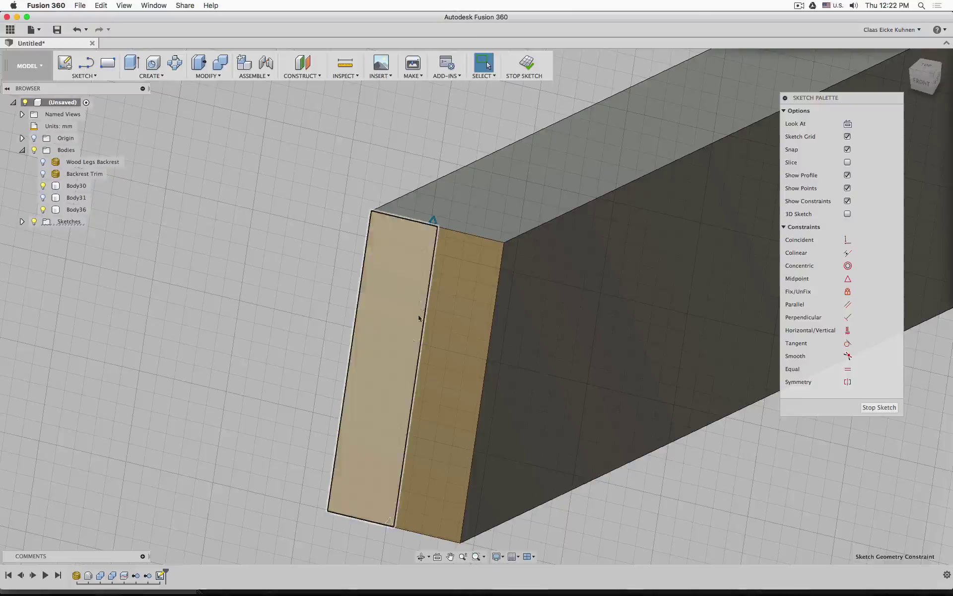
{"action": "left_click", "coordinate": [390, 520]}
{"action": "left_click", "coordinate": [263, 435]}
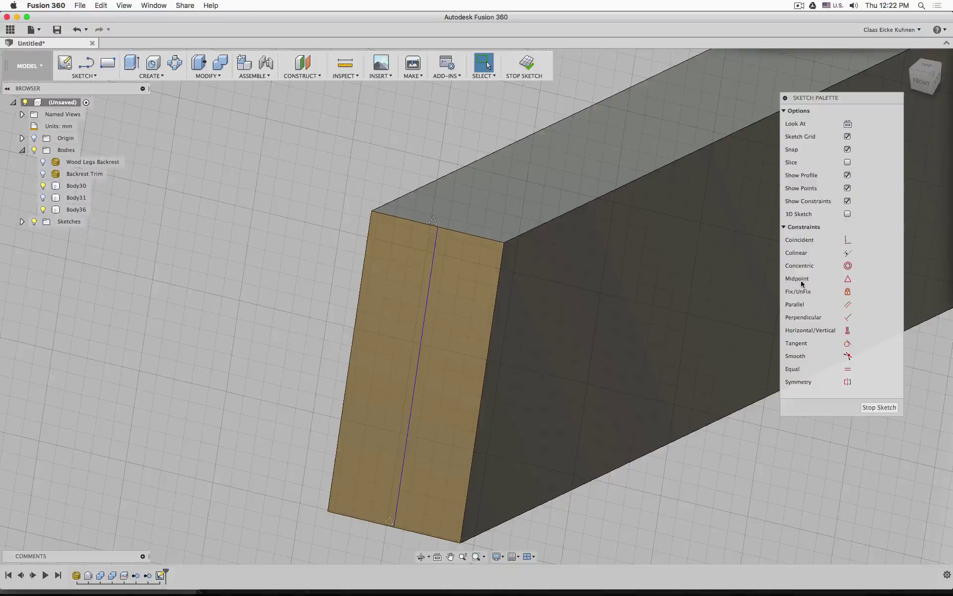
{"action": "left_click", "coordinate": [435, 241]}
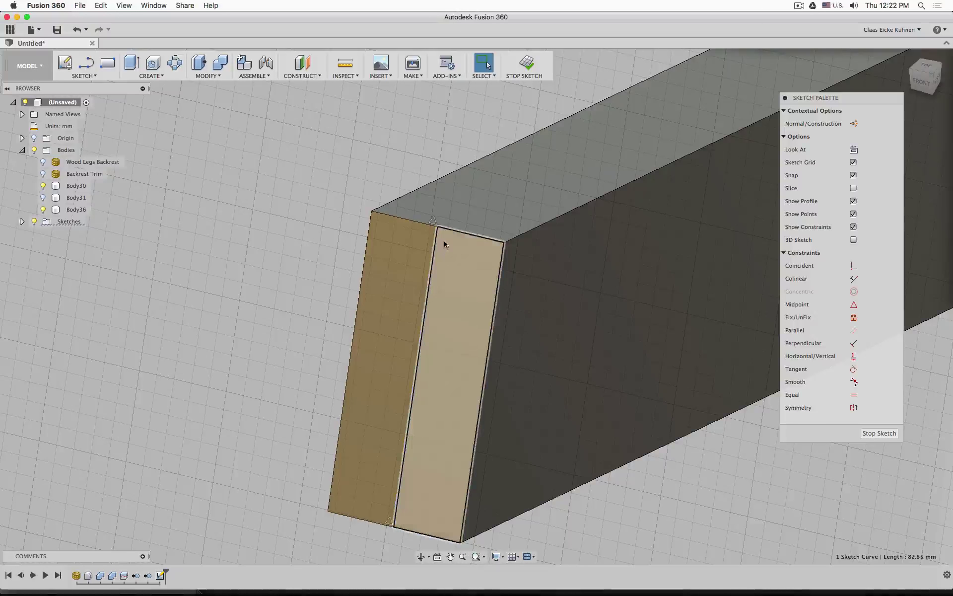
{"action": "left_click", "coordinate": [454, 230]}
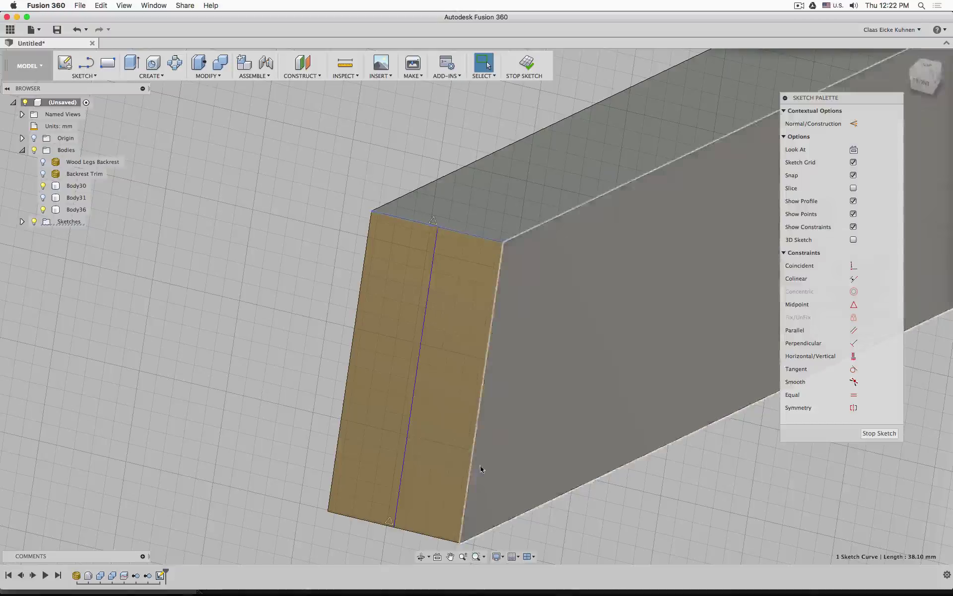
Check the two half-width profiles on either side of the centre line and finish the sketch.
{"action": "scroll", "coordinate": [419, 185], "scroll_direction": "down", "scroll_amount": 10}
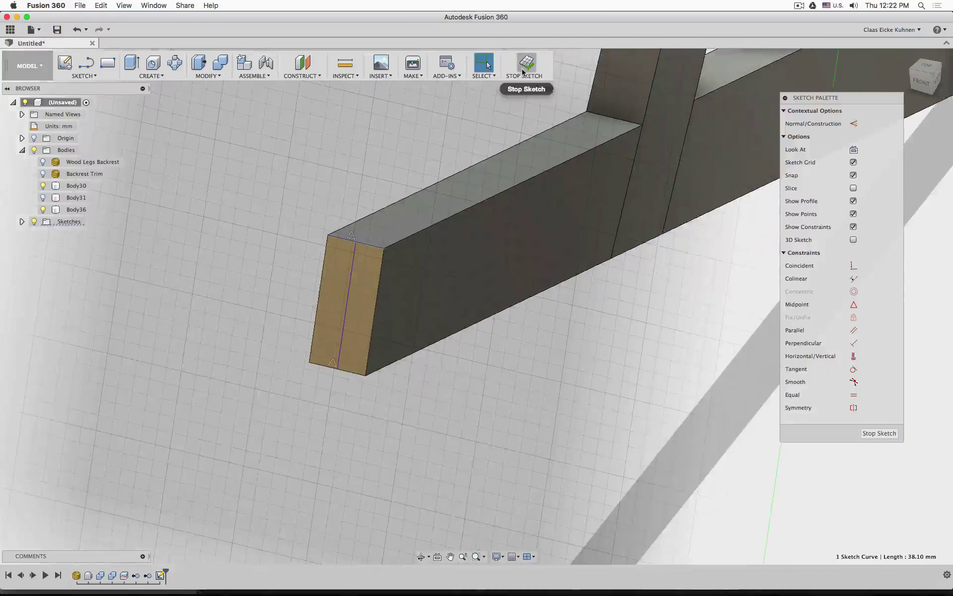
{"action": "left_click", "coordinate": [338, 268]}
{"action": "left_click", "coordinate": [366, 276]}
{"action": "left_click", "coordinate": [341, 274]}
{"action": "left_click", "coordinate": [361, 286]}
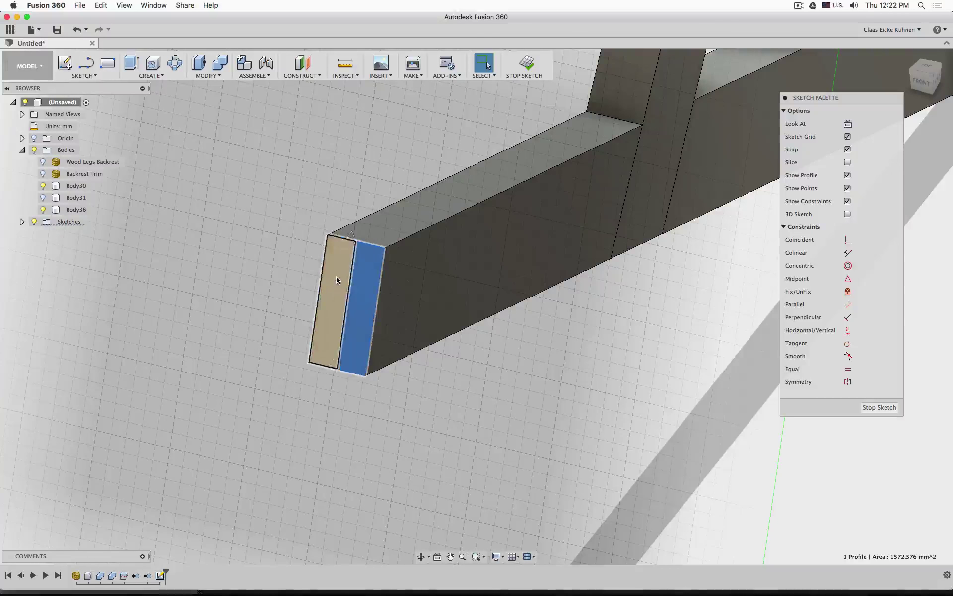
{"action": "left_click", "coordinate": [337, 280]}
{"action": "left_click", "coordinate": [360, 285]}
{"action": "left_click", "coordinate": [527, 64]}
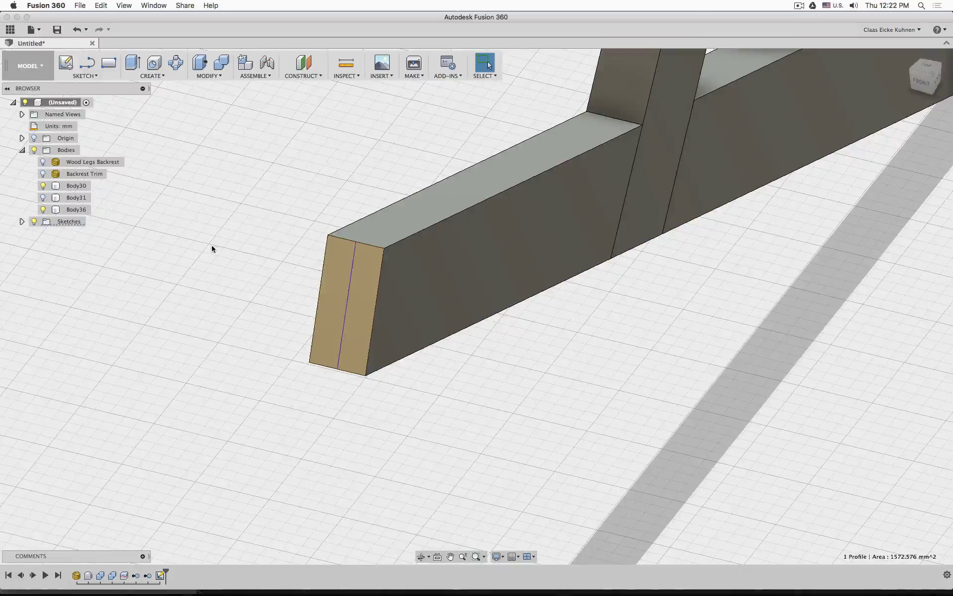
Extrude the front-side half profile -82.55 mm into the long leg beam as a Cut to form the end lap notch.
{"action": "left_click", "coordinate": [352, 269]}
{"action": "left_click", "coordinate": [228, 124]}
{"action": "left_click", "coordinate": [129, 68]}
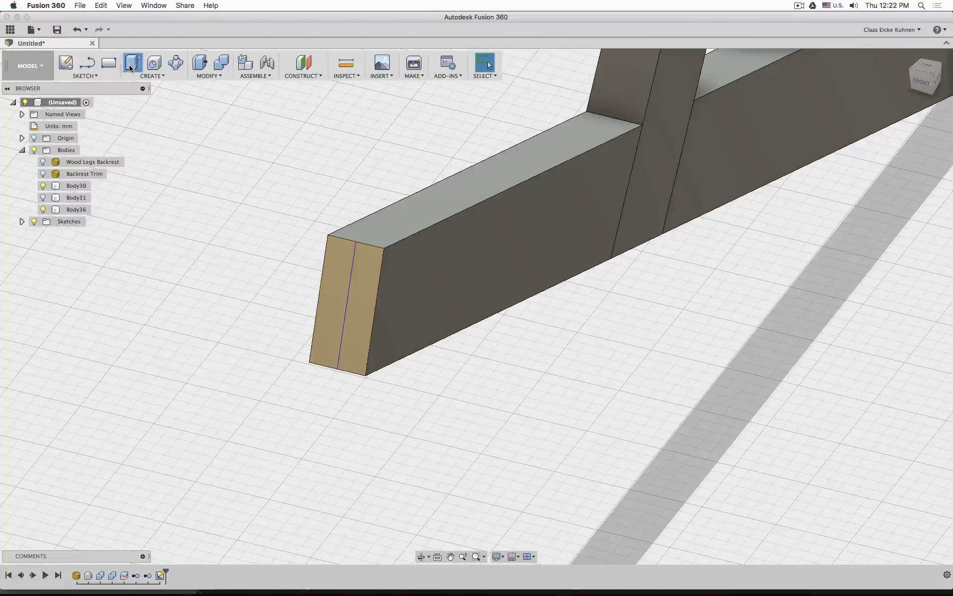
{"action": "left_click", "coordinate": [356, 299]}
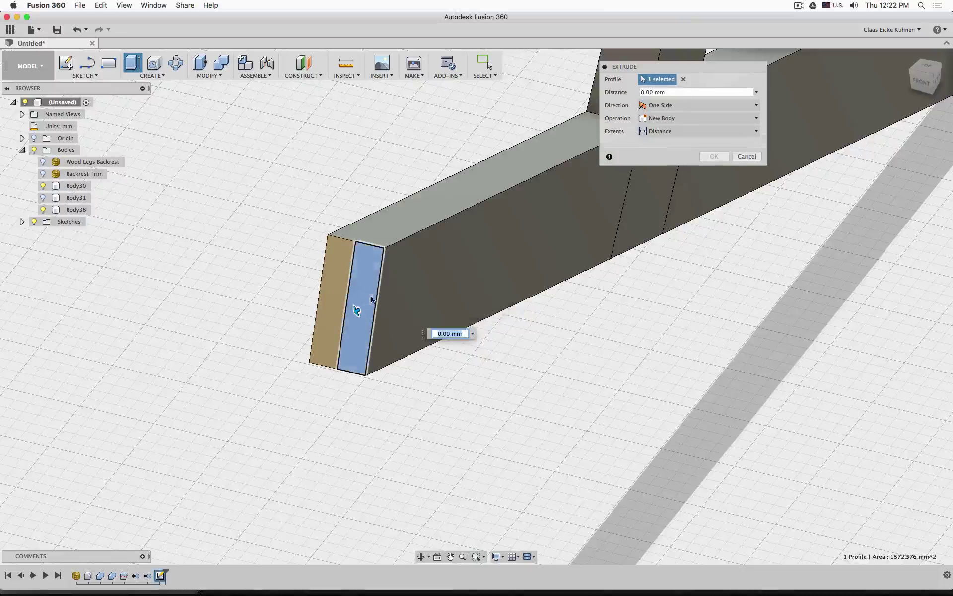
{"action": "left_click_drag", "start_coordinate": [362, 310], "coordinate": [277, 345]}
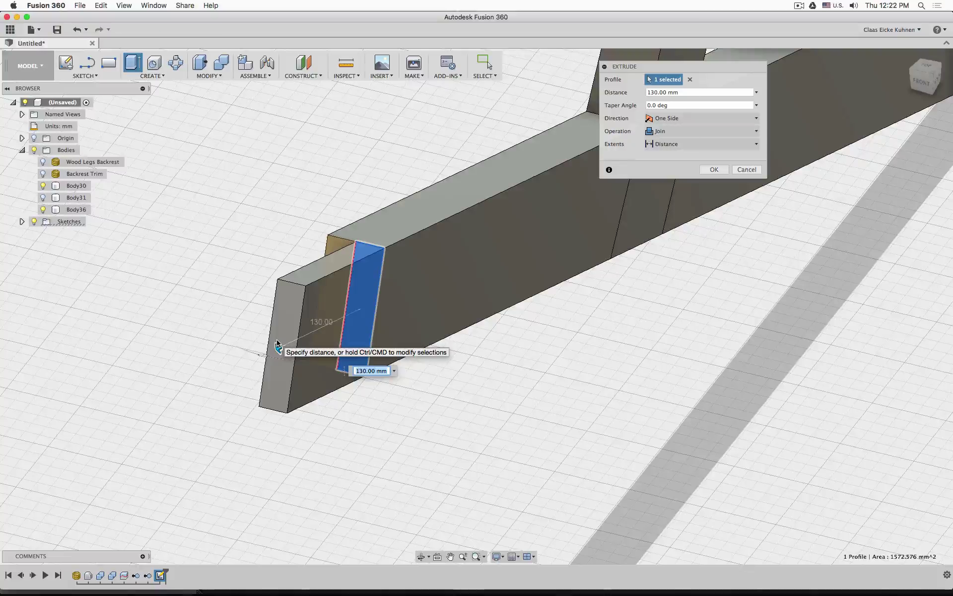
{"action": "type", "text": "82.55"}
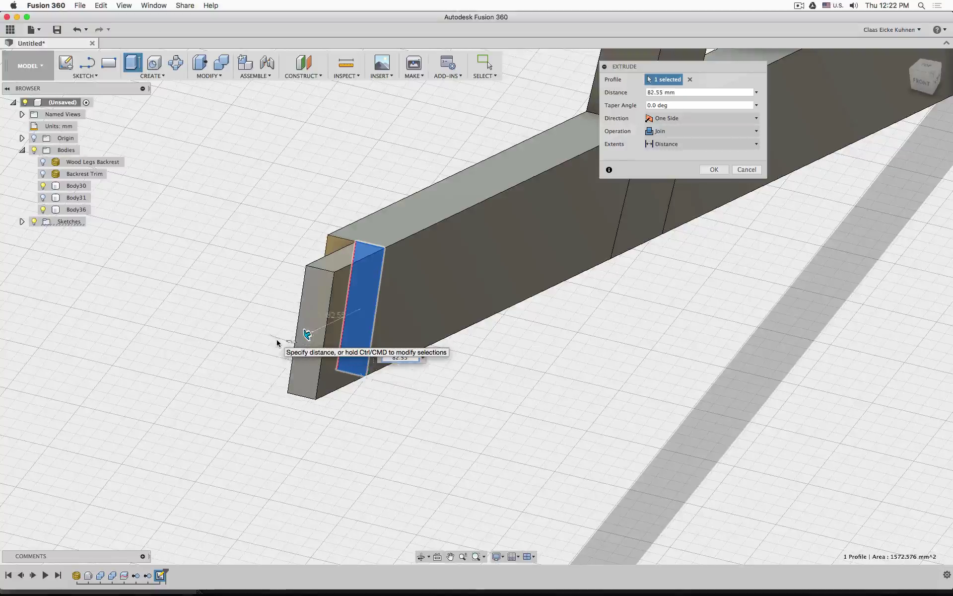
{"action": "key", "text": "Return"}
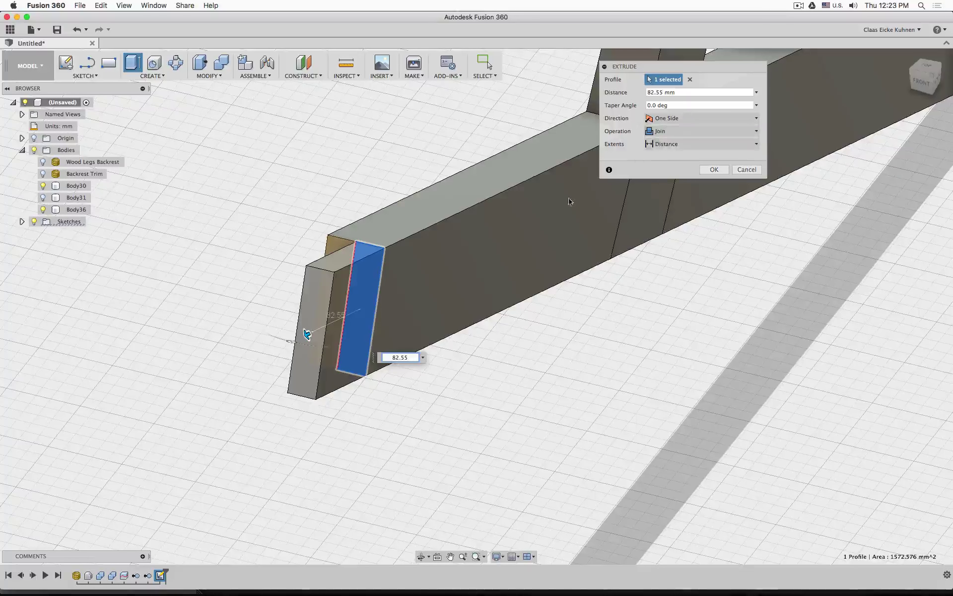
{"action": "left_click", "coordinate": [389, 361]}
{"action": "type", "text": "-"}
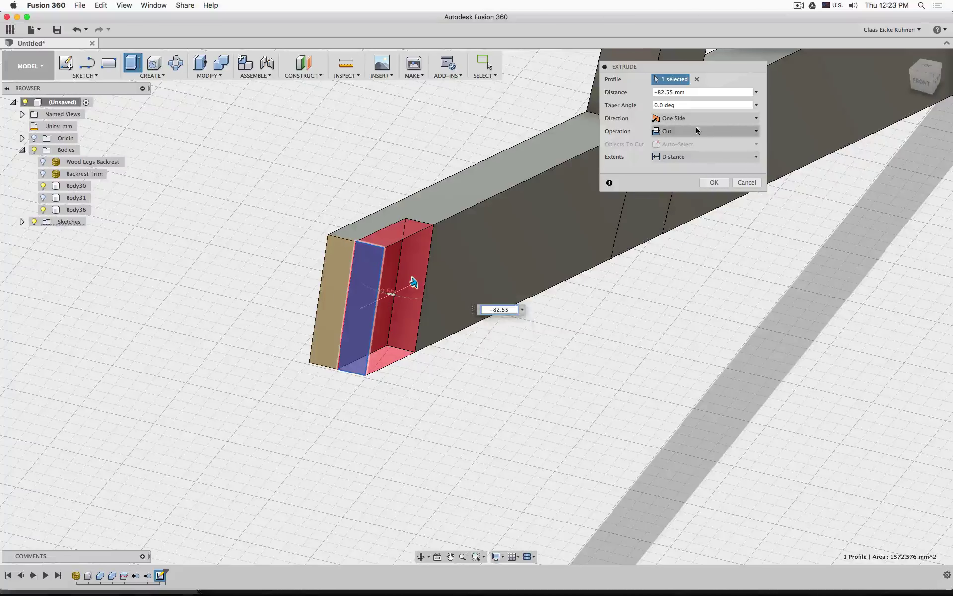
{"action": "left_click", "coordinate": [713, 183]}
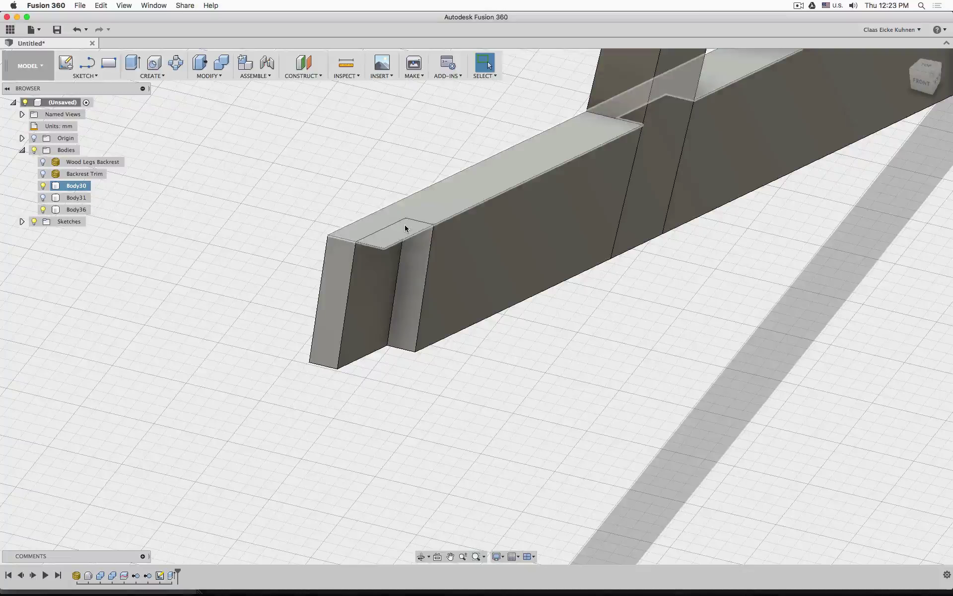
Try a 5.0 deg taper angle on the extrude cut that forms the long leg beam's end lap notch.
{"action": "double_click", "coordinate": [172, 576]}
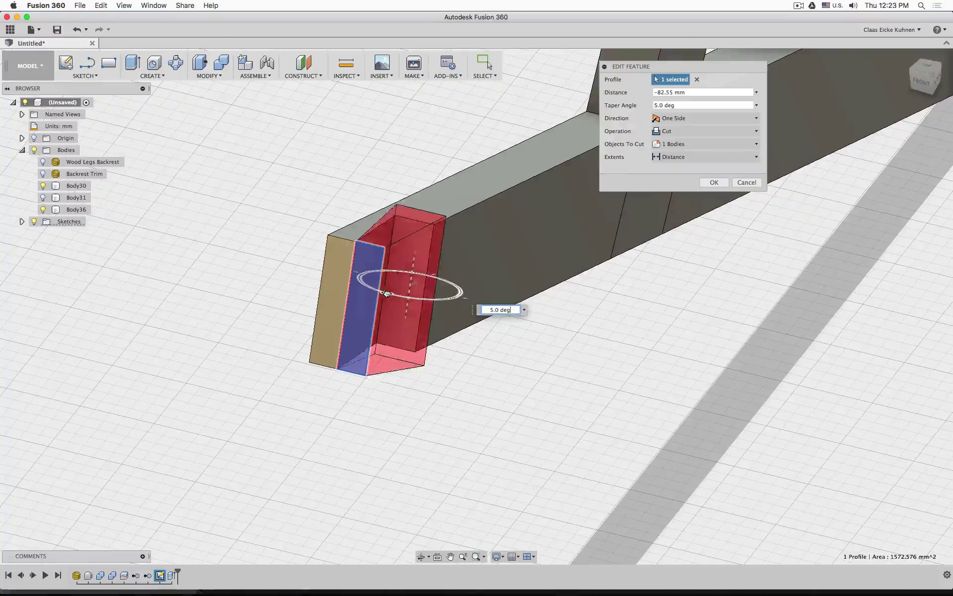
{"action": "left_click", "coordinate": [746, 182]}
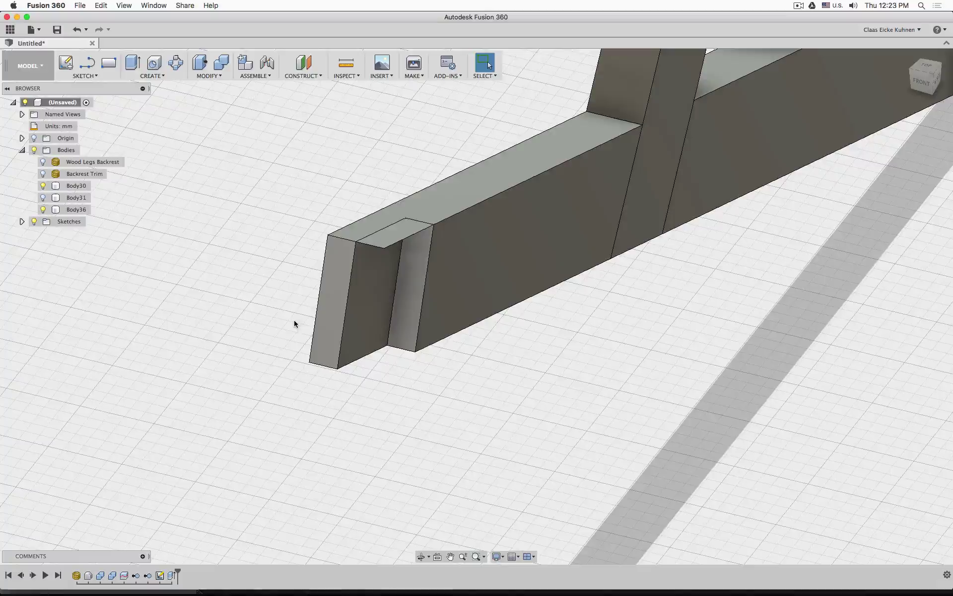
Examine the end lap notch and the long beam's faces and edges around it from several angles.
{"action": "left_click", "coordinate": [340, 292]}
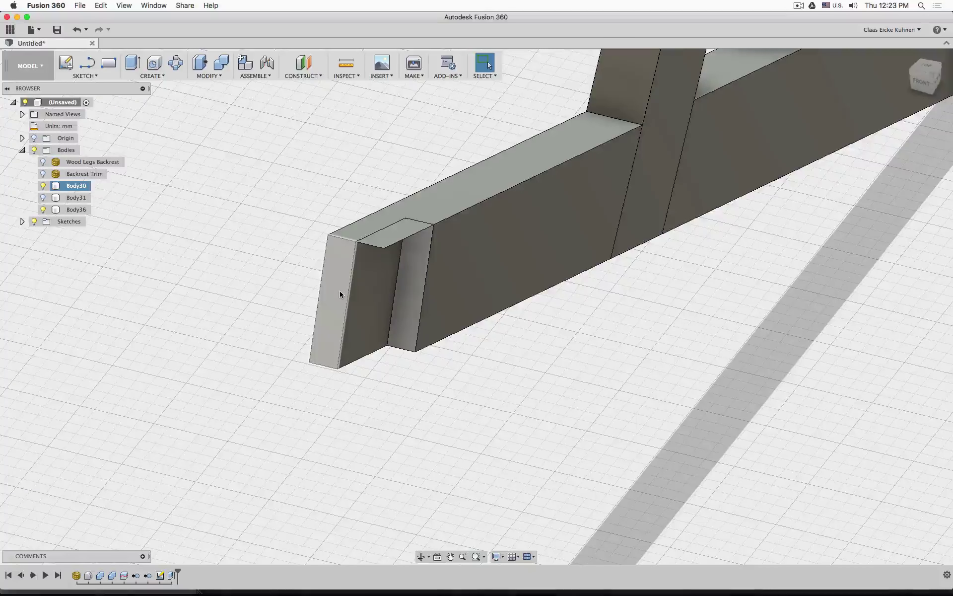
{"action": "left_click", "coordinate": [939, 81]}
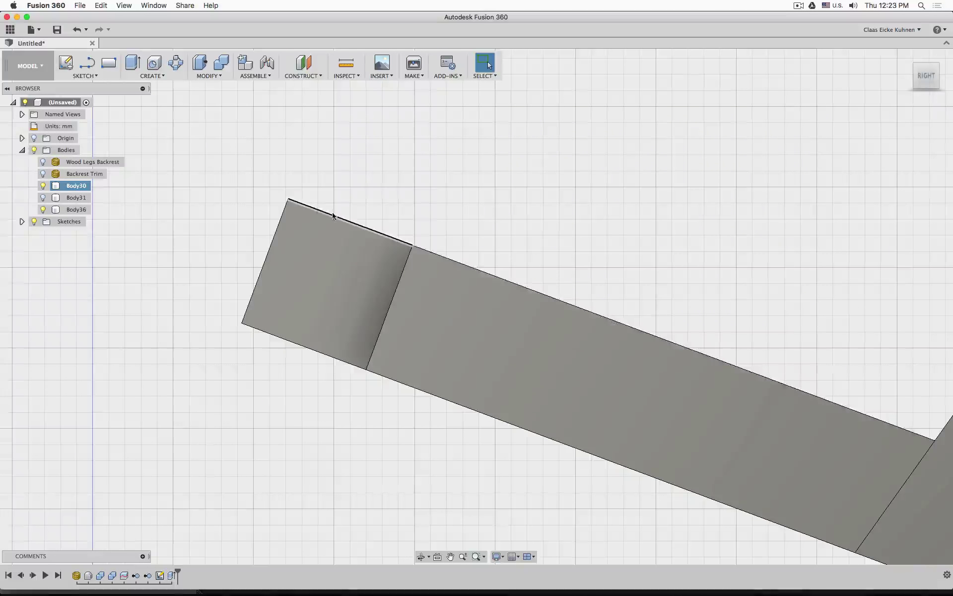
{"action": "left_click_drag", "start_coordinate": [928, 85], "coordinate": [589, 143]}
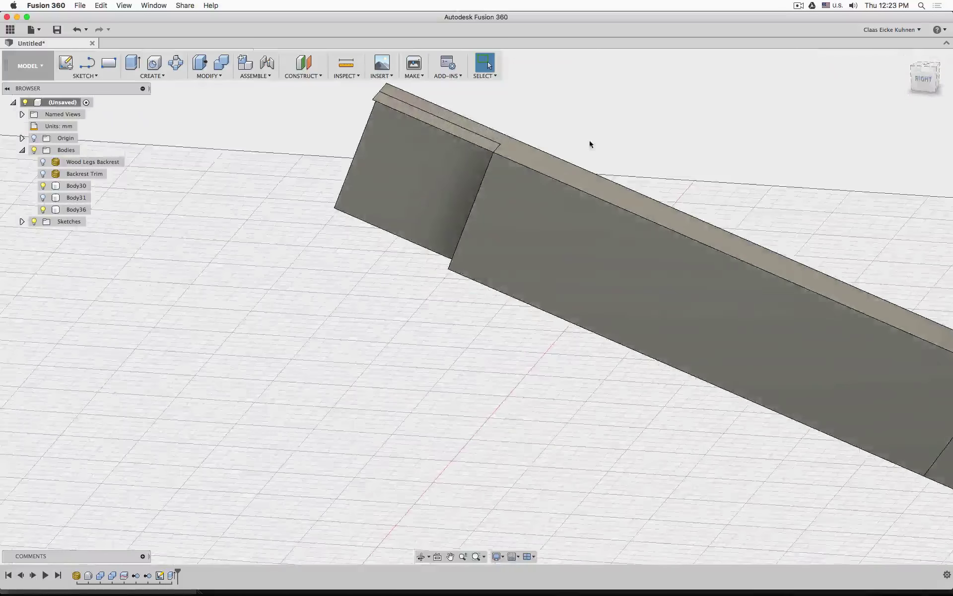
{"action": "left_click", "coordinate": [517, 158]}
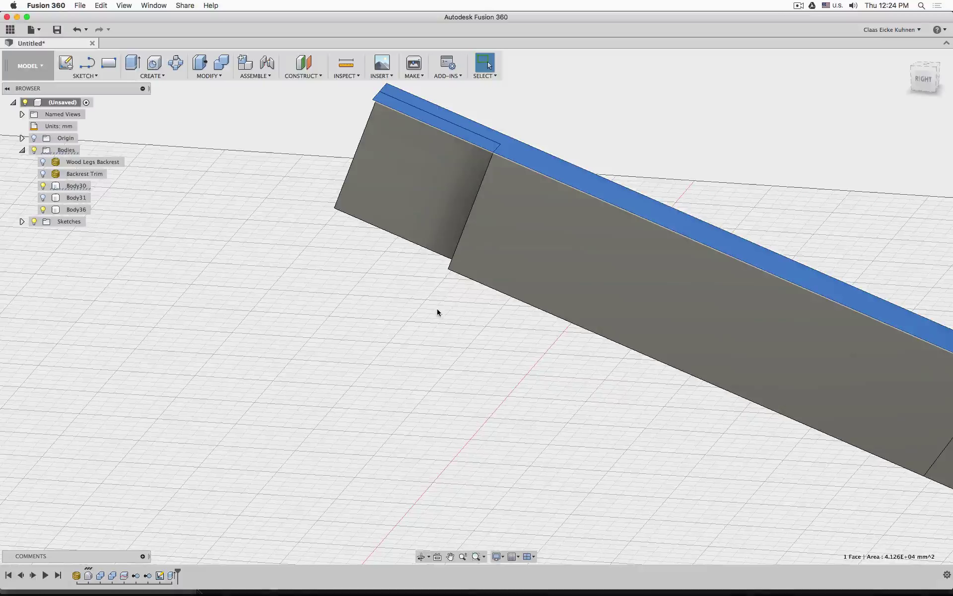
{"action": "left_click", "coordinate": [432, 313]}
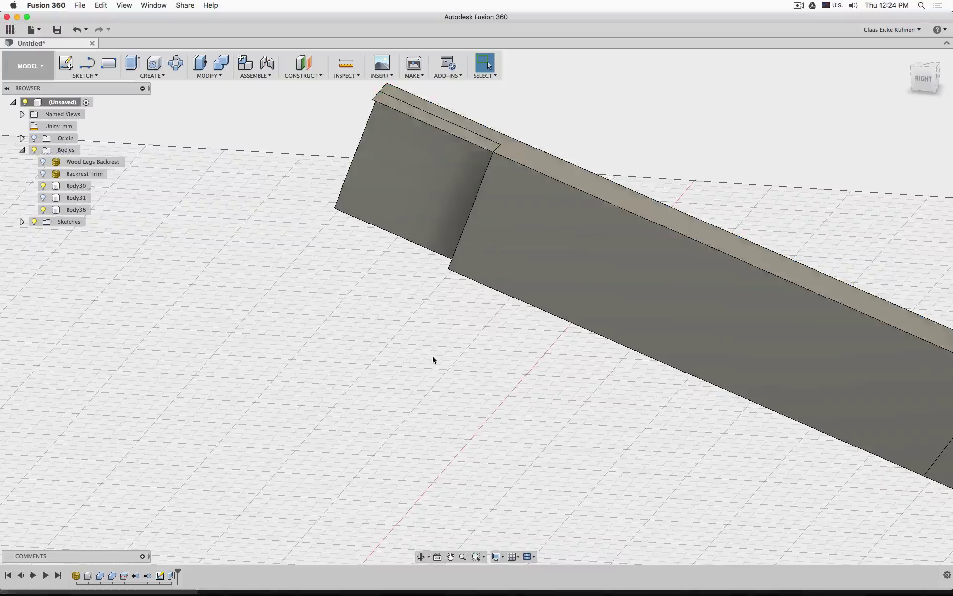
{"action": "scroll", "coordinate": [433, 358], "scroll_direction": "up", "scroll_amount": 3}
{"action": "scroll", "coordinate": [429, 362], "scroll_direction": "down", "scroll_amount": 5}
{"action": "middle_click_drag", "start_coordinate": [427, 365], "coordinate": [470, 338], "text": "shift"}
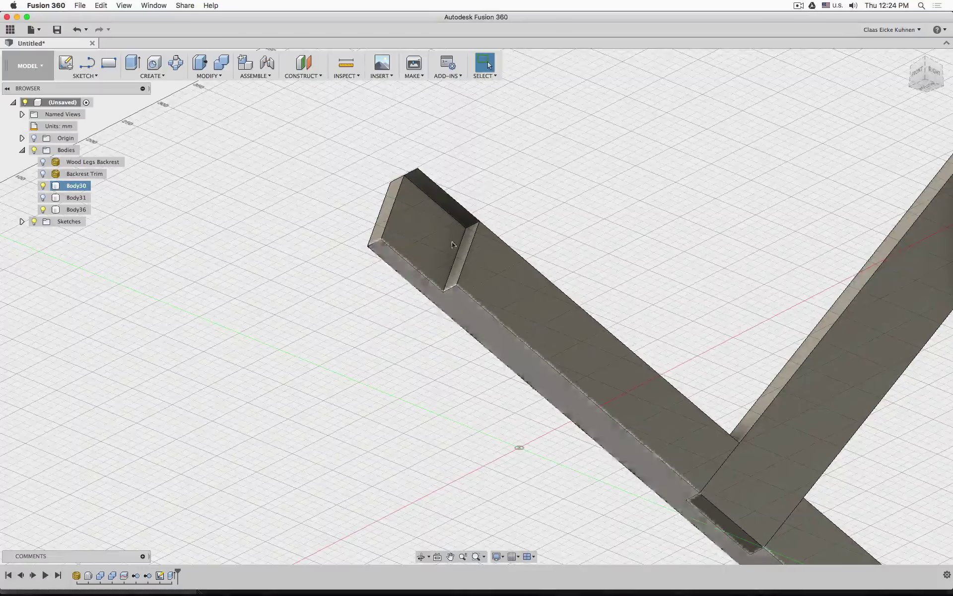
{"action": "middle_click_drag", "start_coordinate": [536, 193], "coordinate": [518, 217], "text": "shift"}
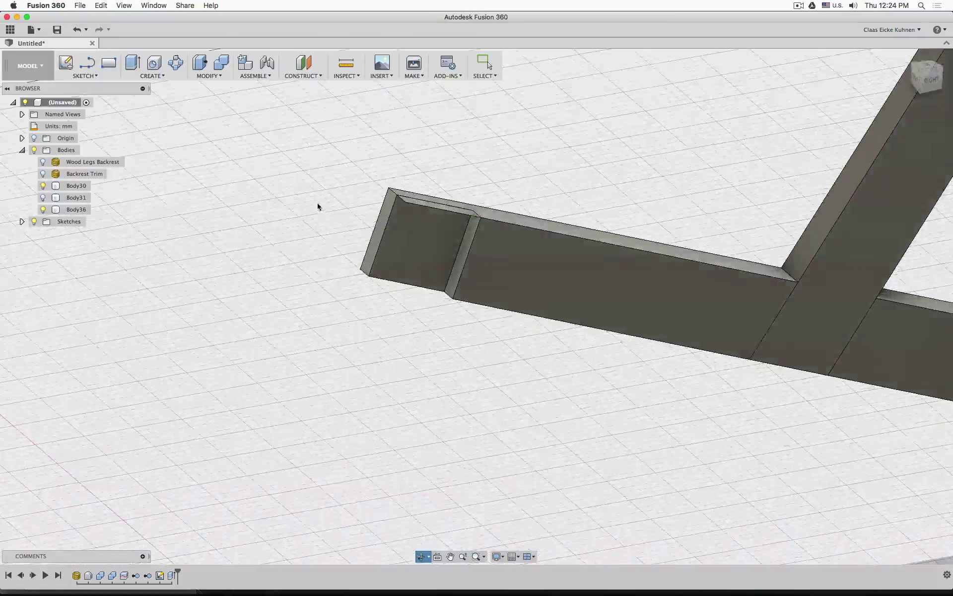
{"action": "scroll", "coordinate": [320, 206], "scroll_direction": "up", "scroll_amount": 5}
{"action": "middle_click_drag", "start_coordinate": [397, 189], "coordinate": [304, 192]}
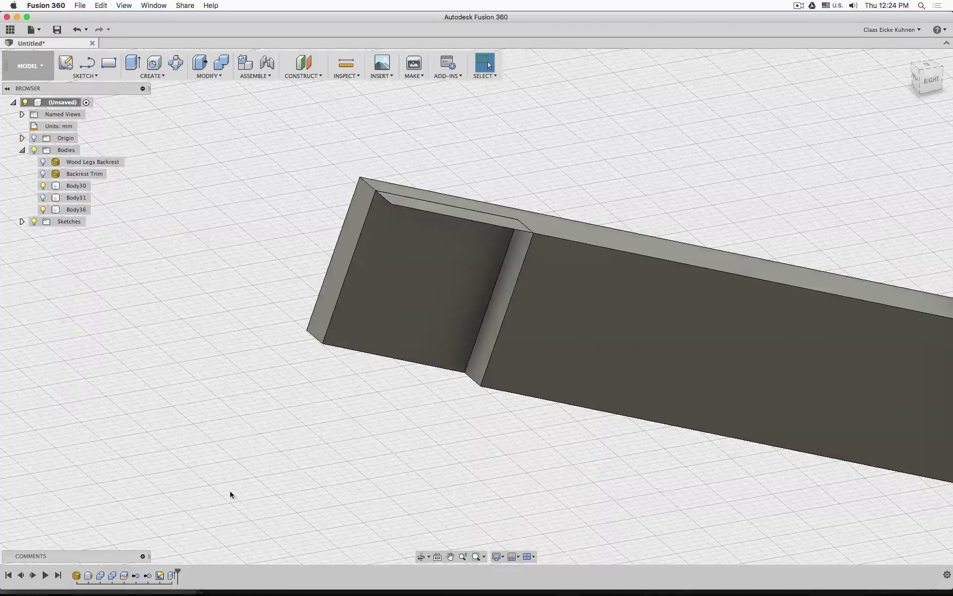
{"action": "mouse_move", "coordinate": [230, 493]}
{"action": "middle_mouse_down", "text": "shift"}
{"action": "mouse_move", "coordinate": [251, 460]}
{"action": "mouse_move", "coordinate": [187, 245]}
{"action": "middle_mouse_up", "text": "shift"}
Try extruding the thin leftover face along the notch's long edge to cut it away, and delete that extrude feature.
{"action": "left_click", "coordinate": [132, 62]}
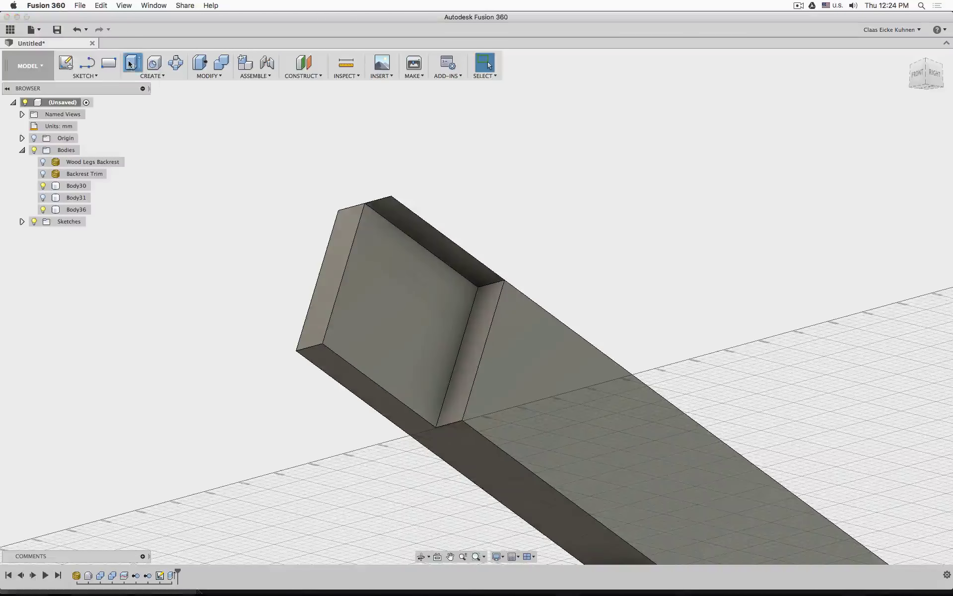
{"action": "left_click", "coordinate": [432, 235]}
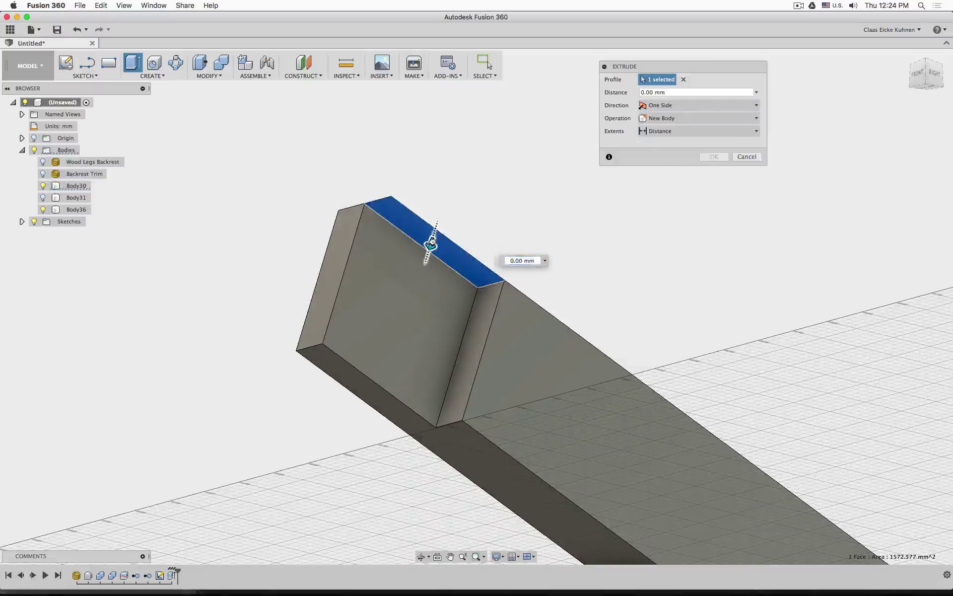
{"action": "left_click_drag", "start_coordinate": [432, 242], "coordinate": [441, 216]}
{"action": "left_click", "coordinate": [715, 182]}
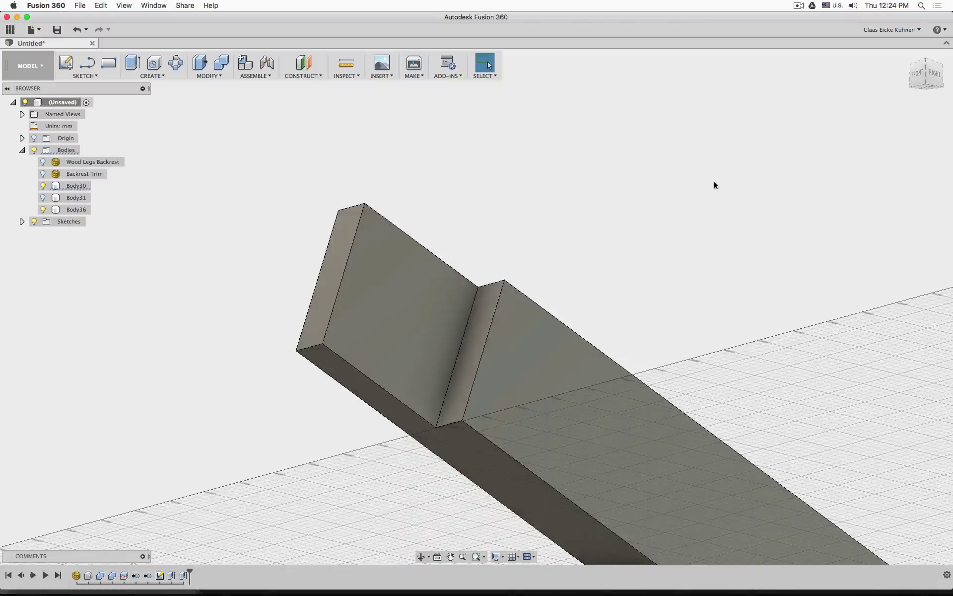
{"action": "left_click", "coordinate": [184, 576]}
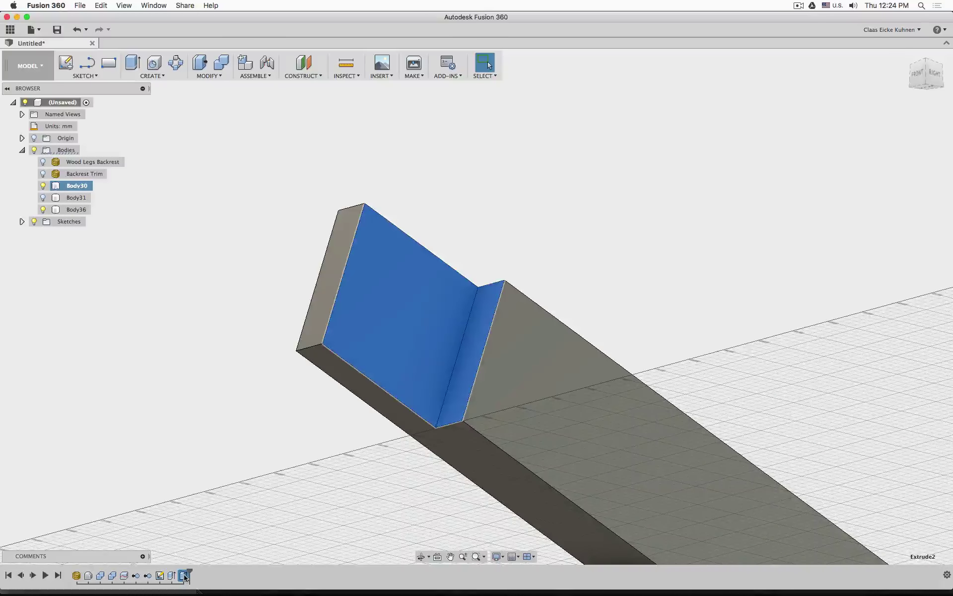
{"action": "key", "text": "Delete"}
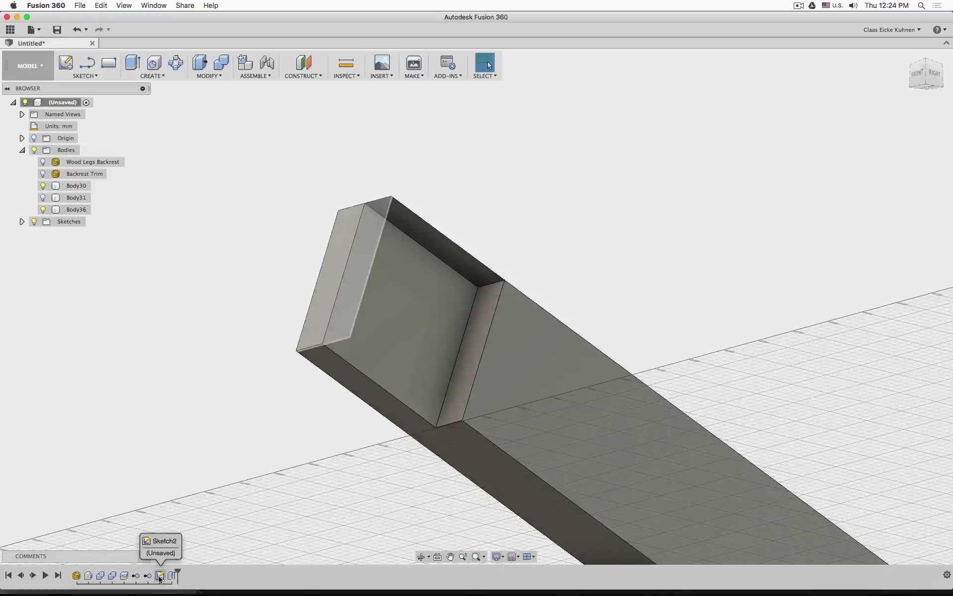
Edit the end-face sketch, adding lines that close the front-side half into an outline reaching about 8.9 mm past the upper edge and about 23.8 mm past the outer edge.
{"action": "double_click", "coordinate": [160, 576]}
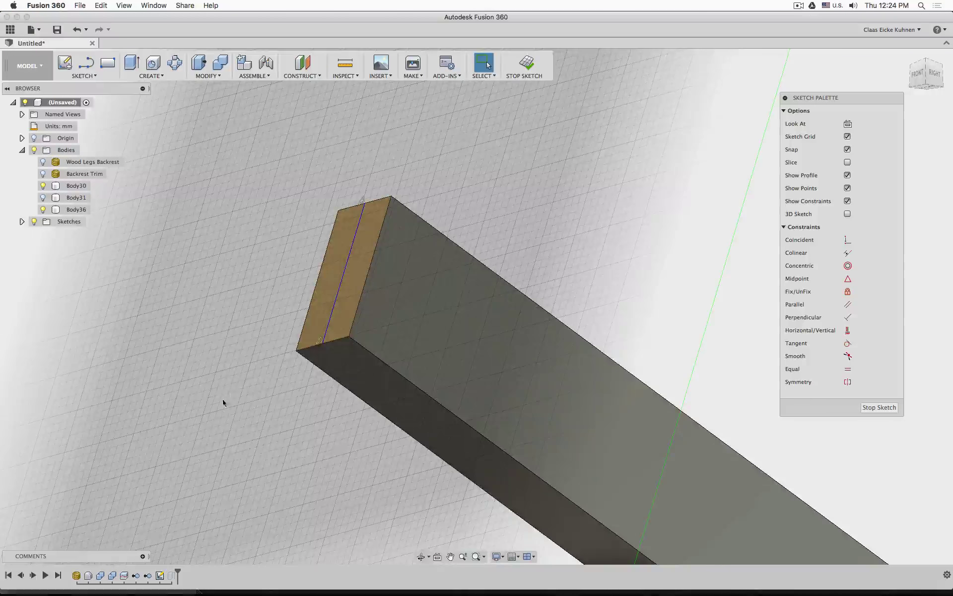
{"action": "mouse_move", "coordinate": [222, 399]}
{"action": "middle_mouse_down", "text": "shift"}
{"action": "mouse_move", "coordinate": [238, 419]}
{"action": "mouse_move", "coordinate": [245, 243]}
{"action": "middle_mouse_up", "text": "shift"}
{"action": "scroll", "coordinate": [326, 179], "scroll_direction": "up", "scroll_amount": 5}
{"action": "middle_click_drag", "start_coordinate": [306, 177], "coordinate": [225, 140]}
{"action": "left_click", "coordinate": [88, 66]}
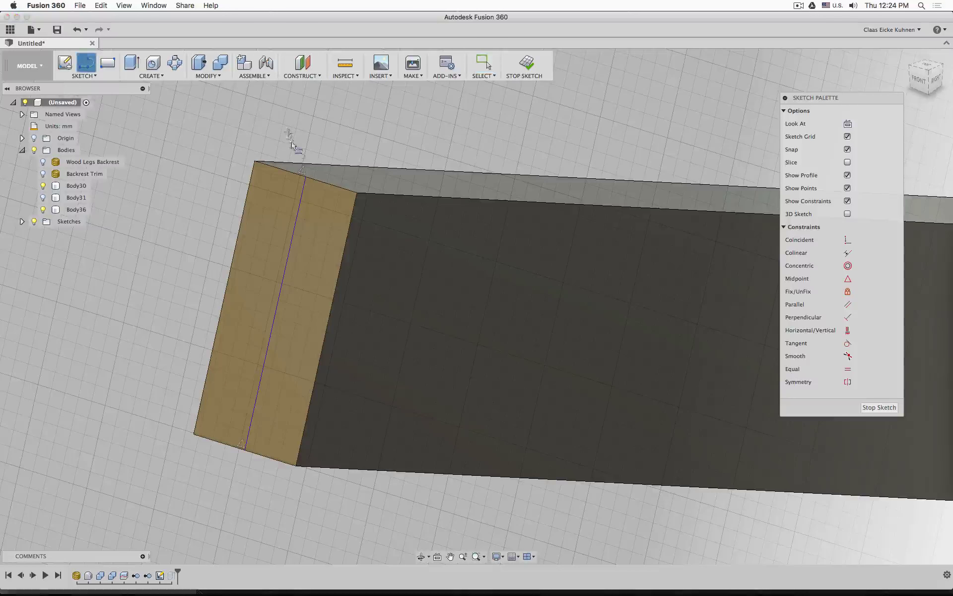
{"action": "left_click", "coordinate": [303, 171]}
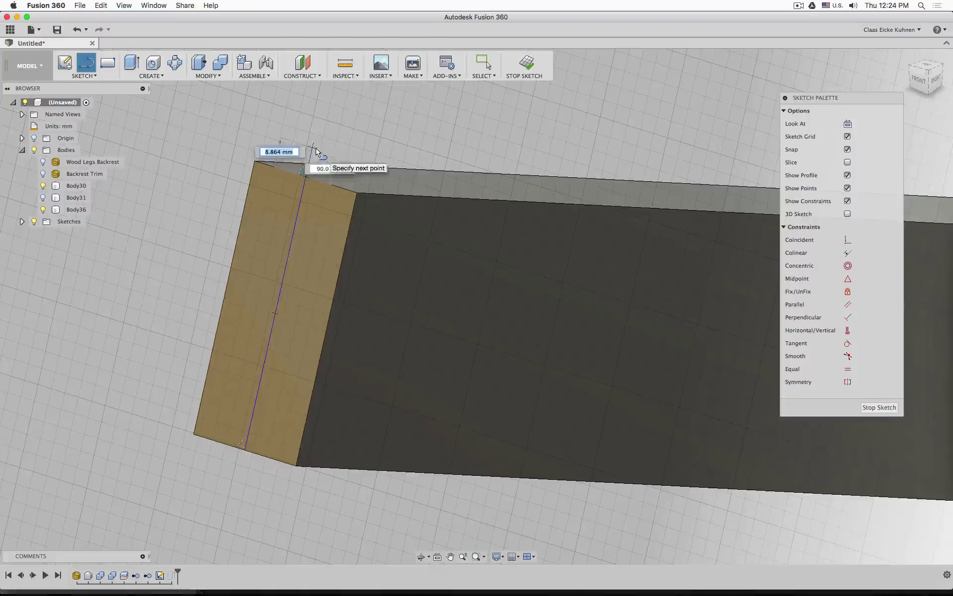
{"action": "left_click", "coordinate": [312, 148]}
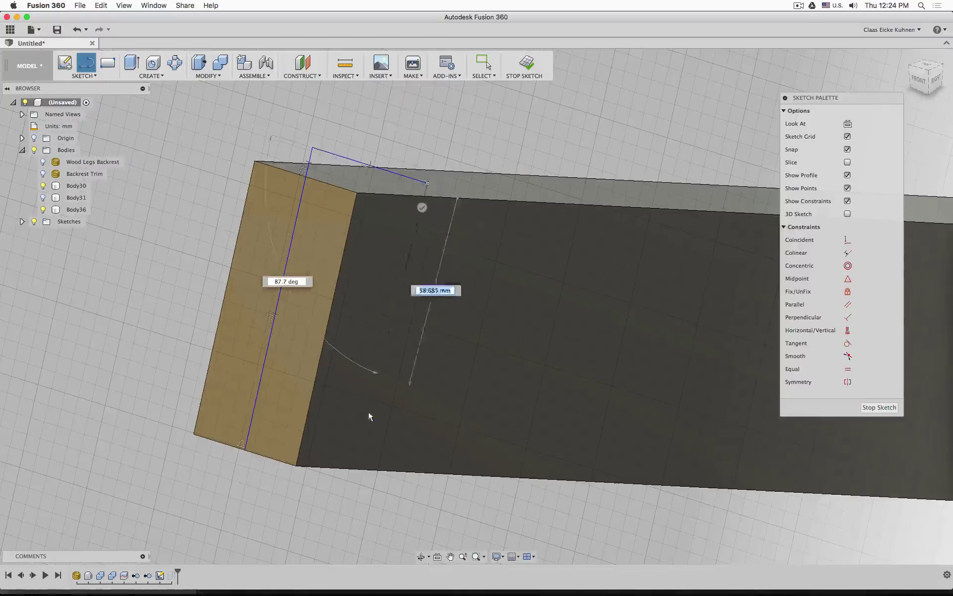
{"action": "left_click", "coordinate": [353, 517]}
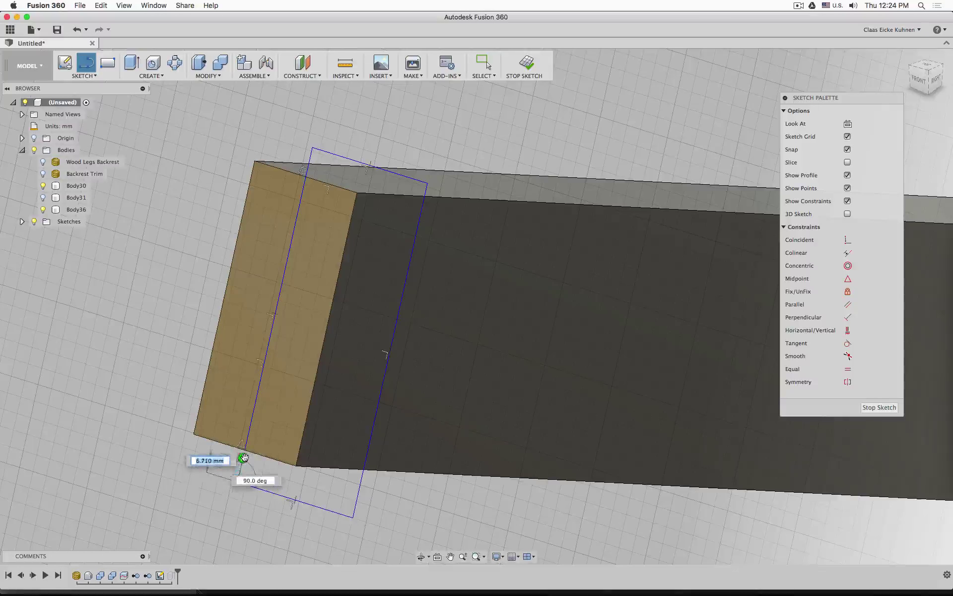
{"action": "left_click", "coordinate": [238, 481]}
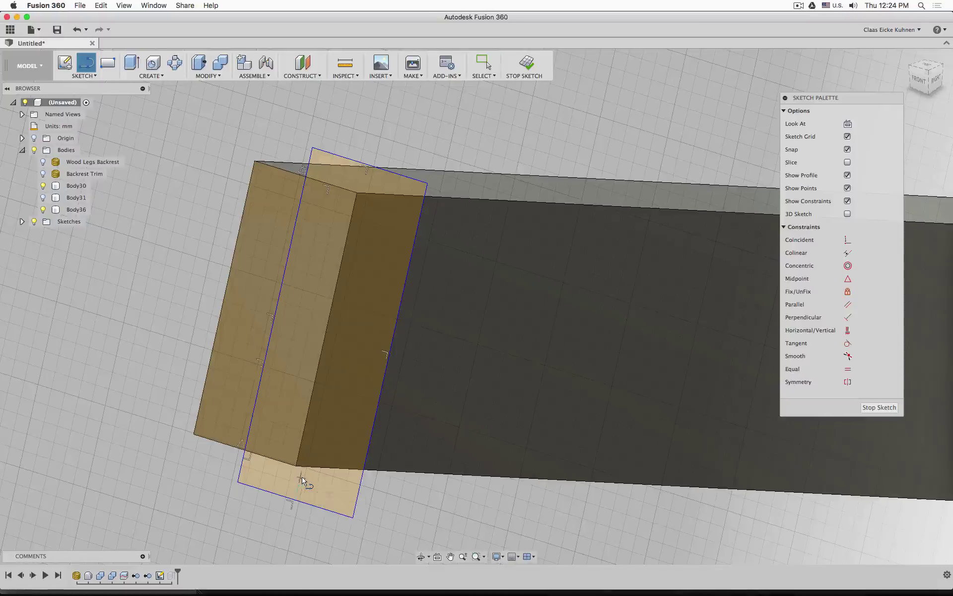
{"action": "key", "text": "Escape"}
Dimension the outline's short upper extension beyond the end face's upper edge to 2 mm.
{"action": "scroll", "coordinate": [291, 175], "scroll_direction": "down", "scroll_amount": 3}
{"action": "scroll", "coordinate": [293, 168], "scroll_direction": "up", "scroll_amount": 5}
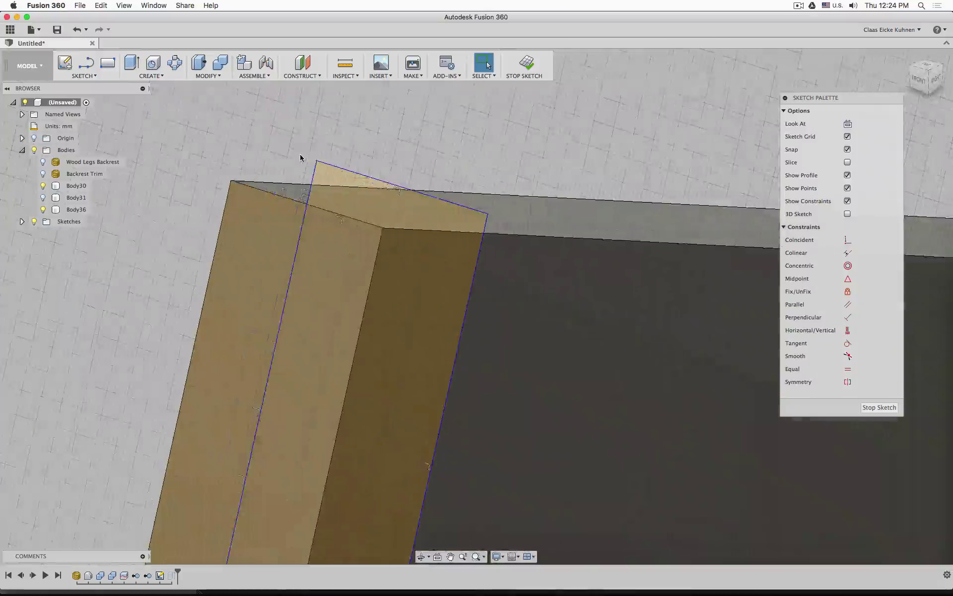
{"action": "left_click", "coordinate": [84, 76]}
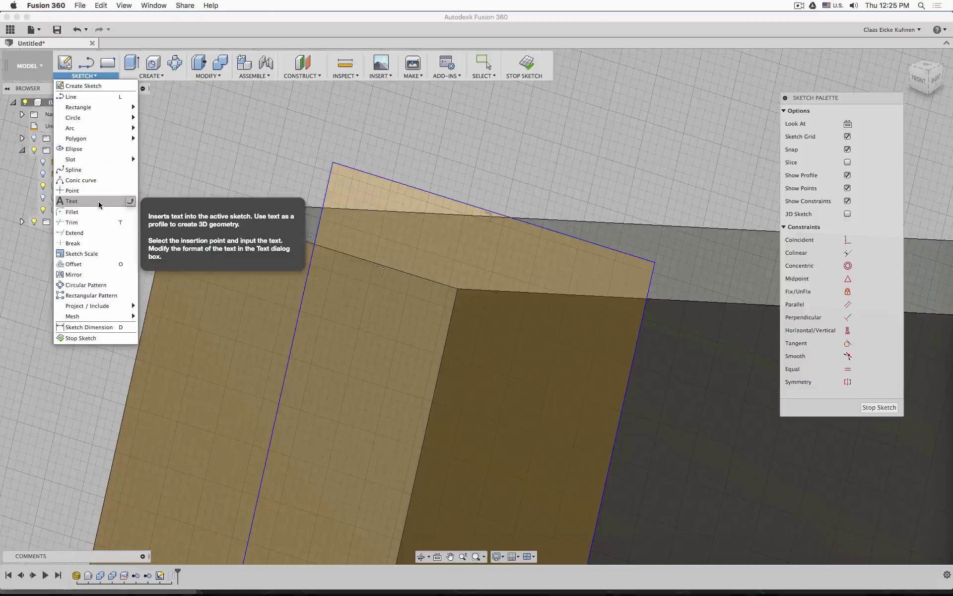
{"action": "left_click", "coordinate": [92, 326]}
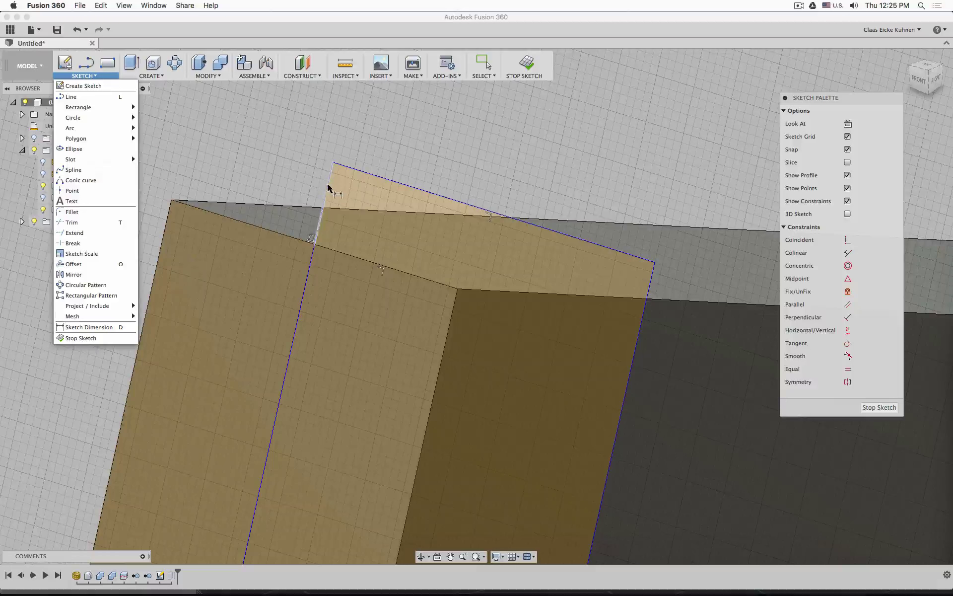
{"action": "left_click", "coordinate": [328, 188]}
{"action": "left_click", "coordinate": [274, 177]}
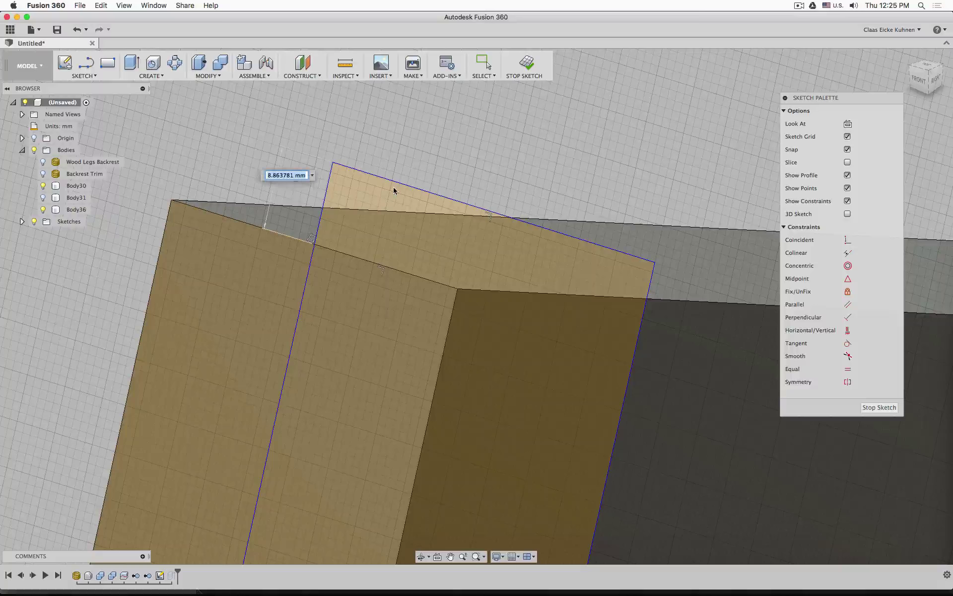
{"action": "type", "text": "2"}
{"action": "key", "text": "Return"}
{"action": "scroll", "coordinate": [408, 304], "scroll_direction": "up", "scroll_amount": 1}
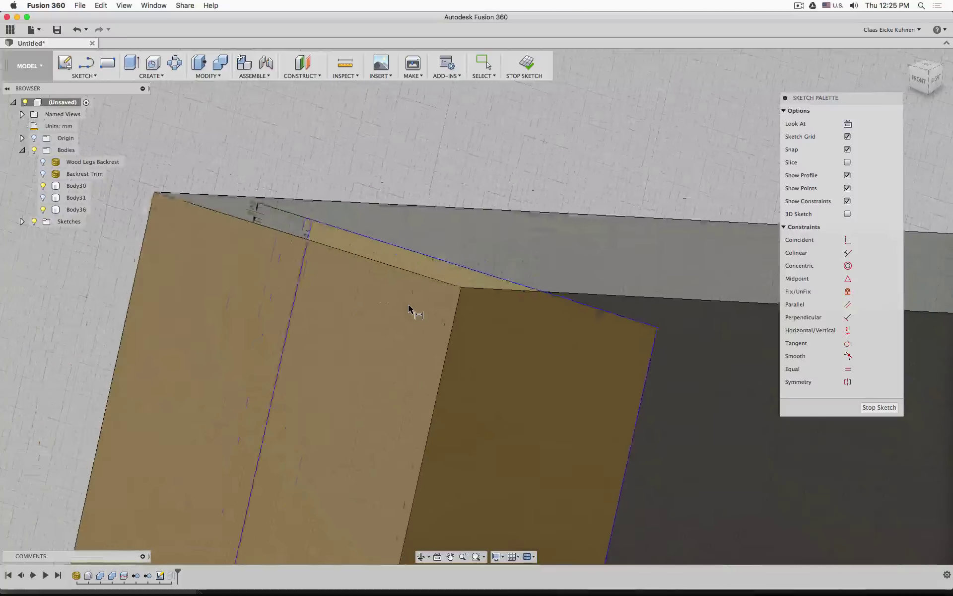
Dimension the distance between the end face's long front-side edge and the outline's outer line to 2 mm.
{"action": "scroll", "coordinate": [408, 304], "scroll_direction": "down", "scroll_amount": 5}
{"action": "middle_click_drag", "start_coordinate": [435, 347], "coordinate": [380, 218]}
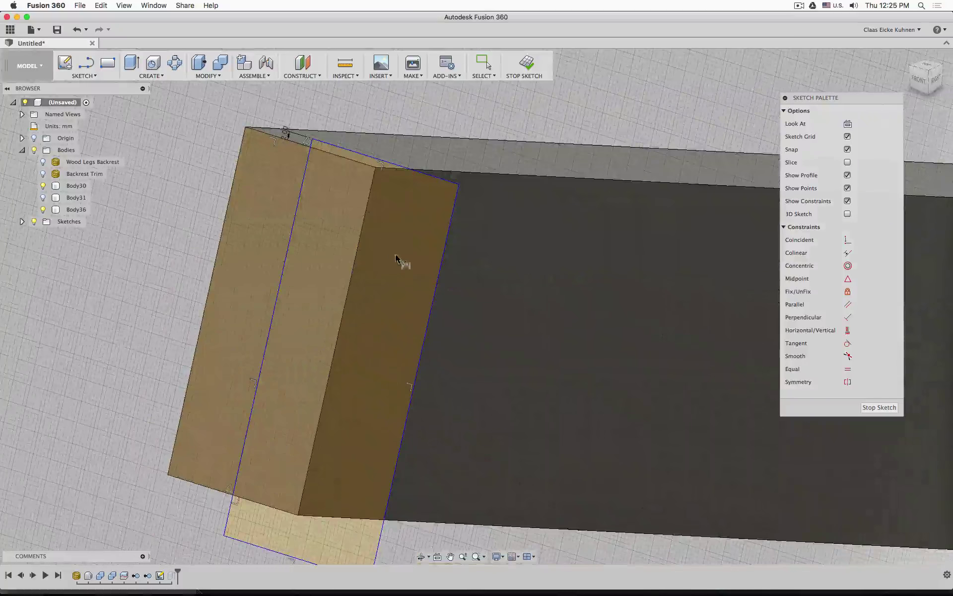
{"action": "left_click", "coordinate": [436, 282]}
{"action": "left_click", "coordinate": [356, 272]}
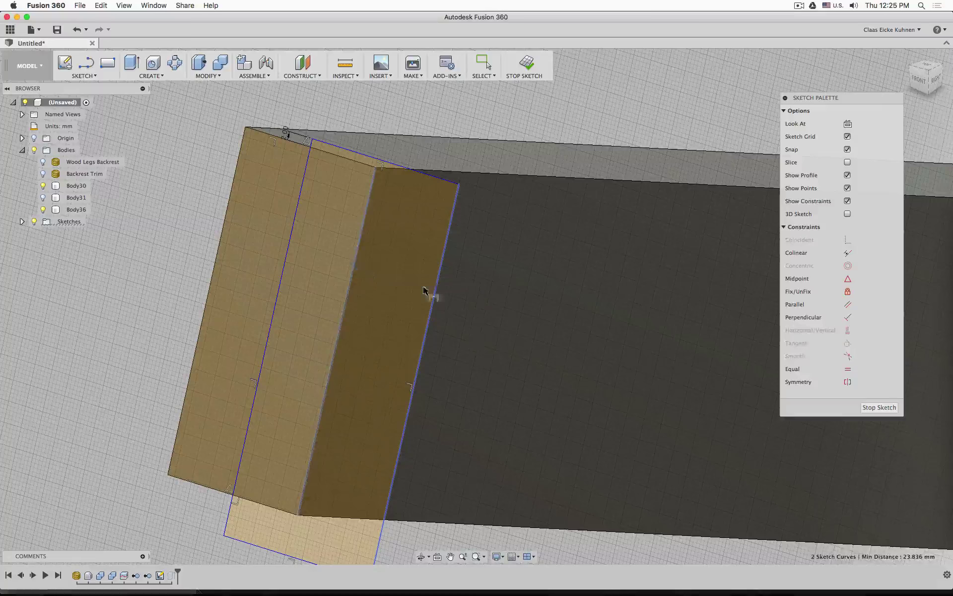
{"action": "left_click", "coordinate": [480, 302]}
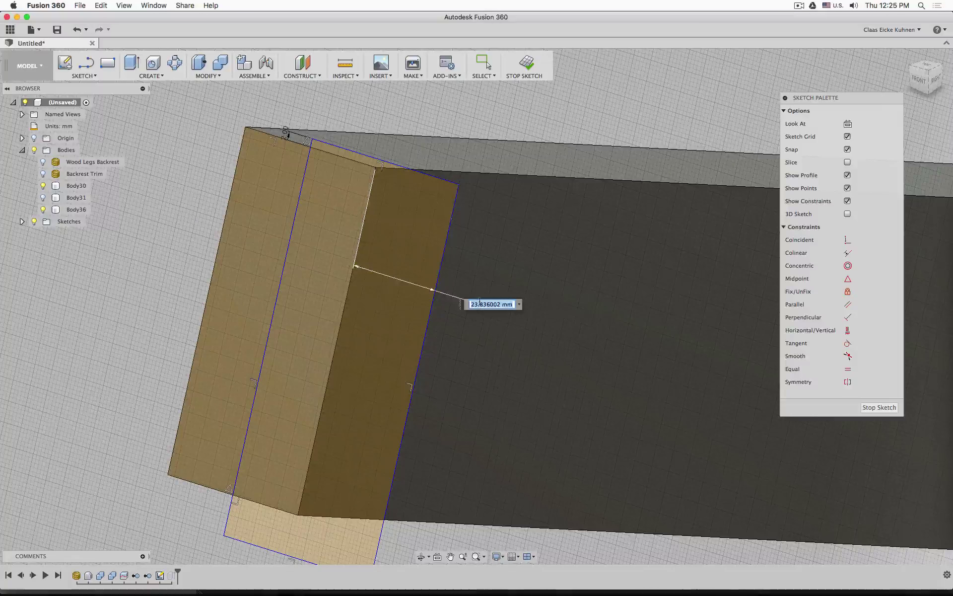
{"action": "key", "text": "Return"}
Dimension the outline's short extension below the end face's lower edge to 2 mm.
{"action": "scroll", "coordinate": [314, 415], "scroll_direction": "up", "scroll_amount": 5}
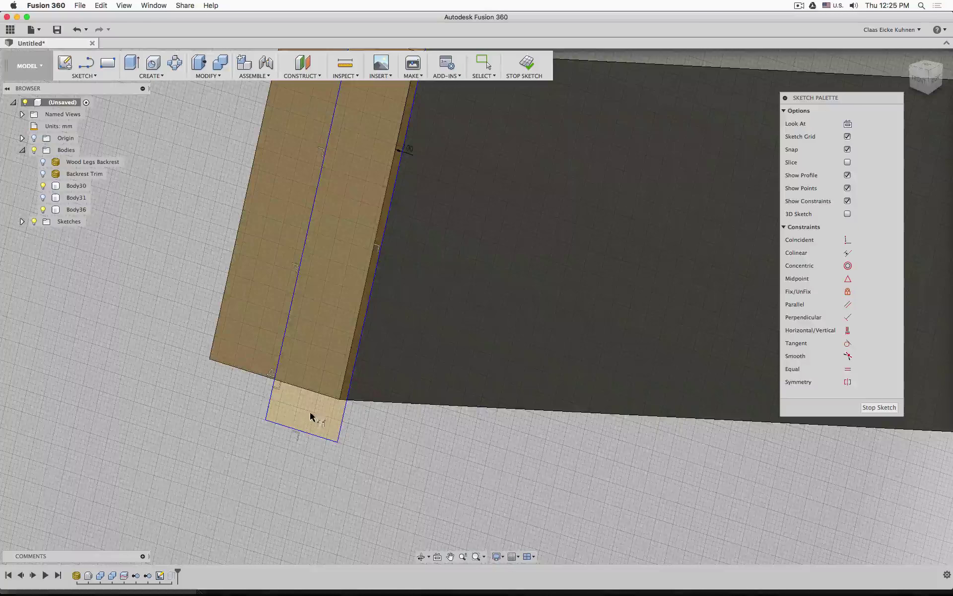
{"action": "left_click", "coordinate": [196, 384]}
{"action": "type", "text": "2"}
{"action": "key", "text": "Return"}
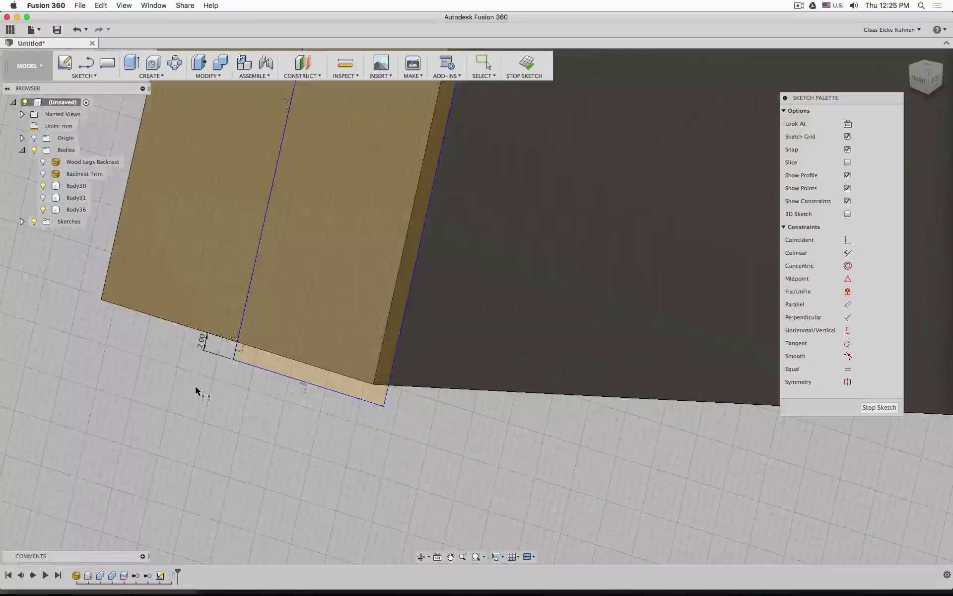
{"action": "scroll", "coordinate": [195, 389], "scroll_direction": "up", "scroll_amount": 3}
{"action": "scroll", "coordinate": [195, 389], "scroll_direction": "down", "scroll_amount": 5}
{"action": "middle_click_drag", "start_coordinate": [132, 331], "coordinate": [162, 353]}
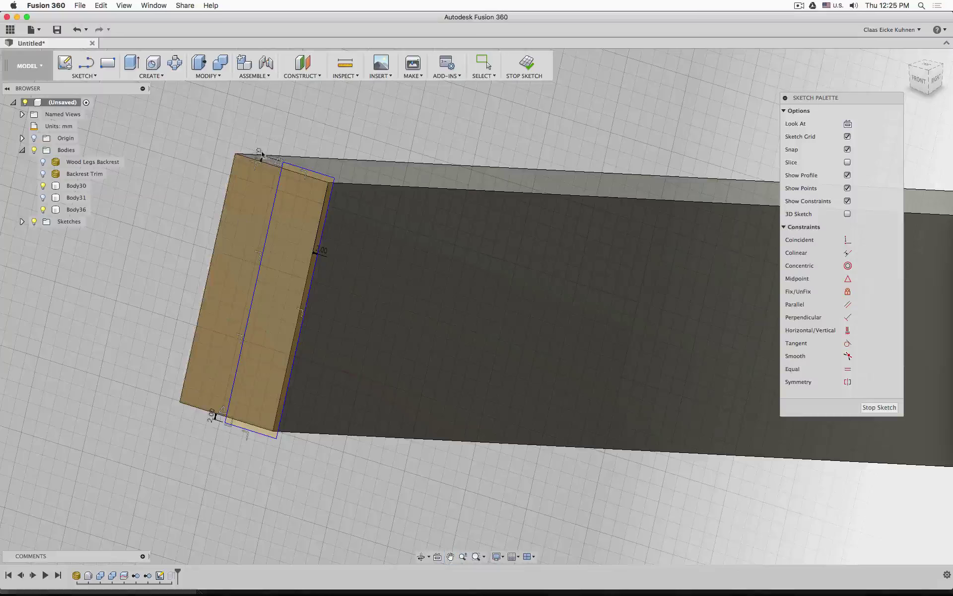
Move the offset dimension labels clear of the profile and link the side and lower offsets to the upper dimension d18.
{"action": "left_click_drag", "start_coordinate": [325, 251], "coordinate": [353, 258]}
{"action": "left_click_drag", "start_coordinate": [213, 425], "coordinate": [201, 452]}
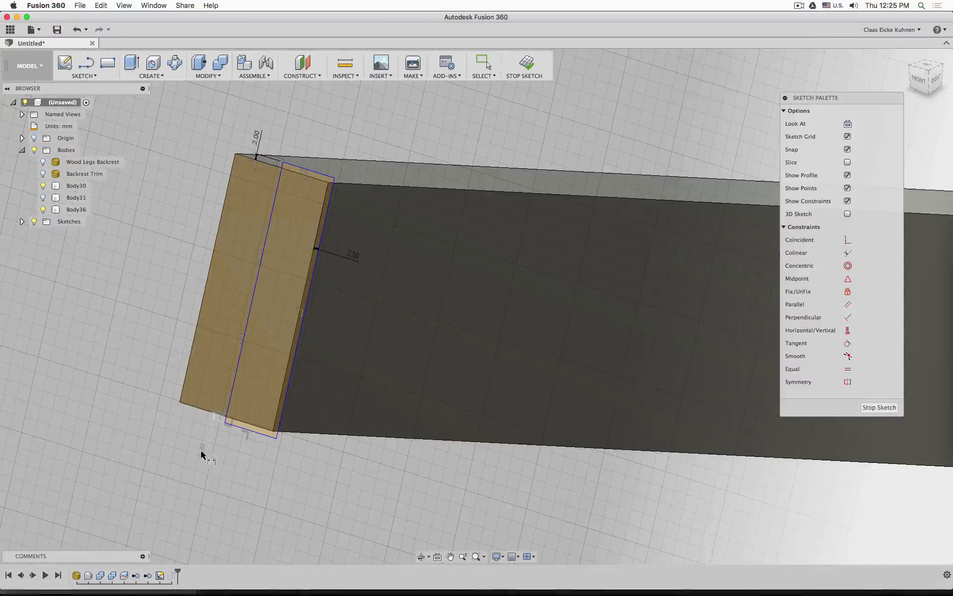
{"action": "double_click", "coordinate": [354, 257]}
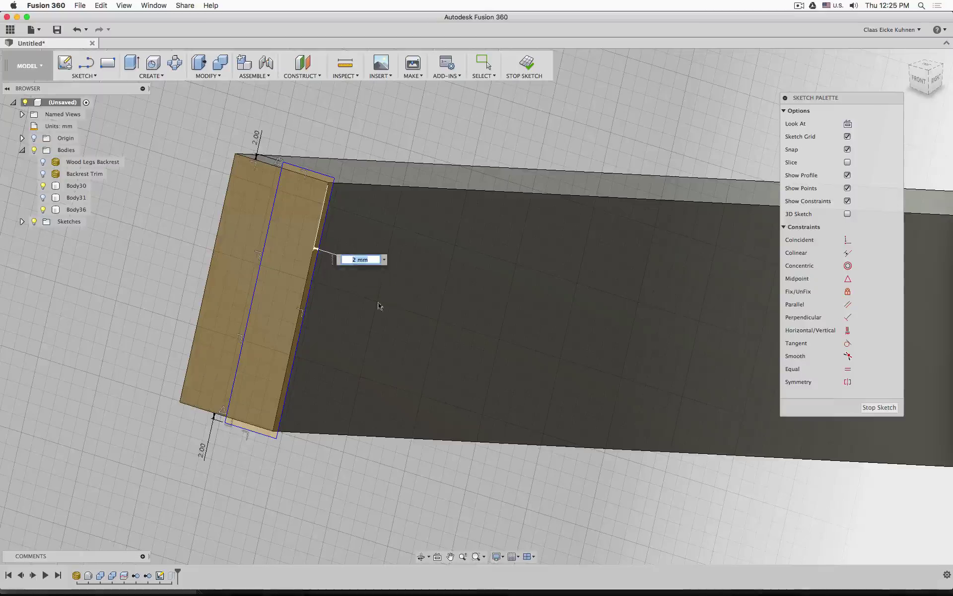
{"action": "left_click", "coordinate": [259, 138]}
{"action": "key", "text": "Return"}
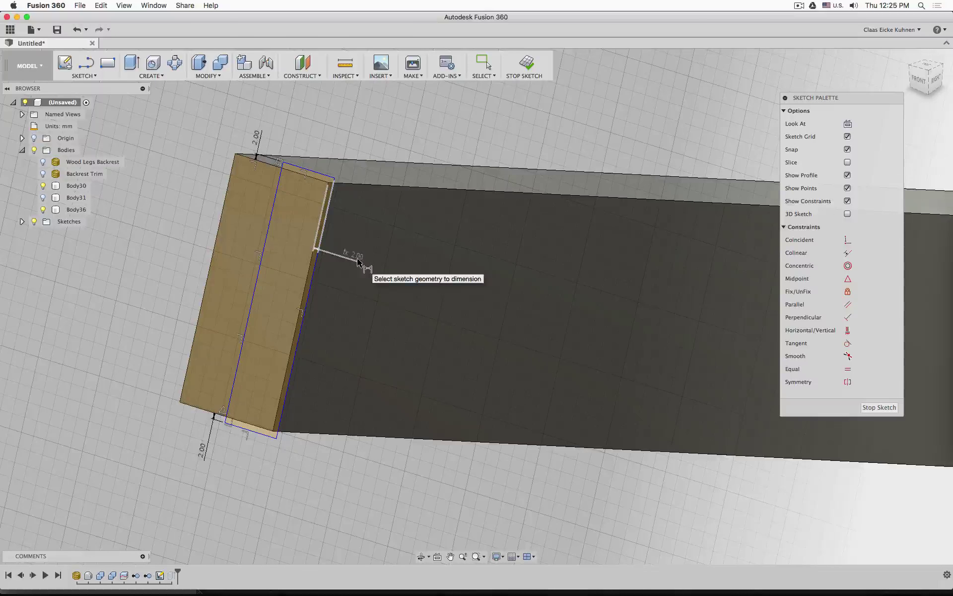
{"action": "double_click", "coordinate": [205, 451]}
{"action": "type", "text": "d18"}
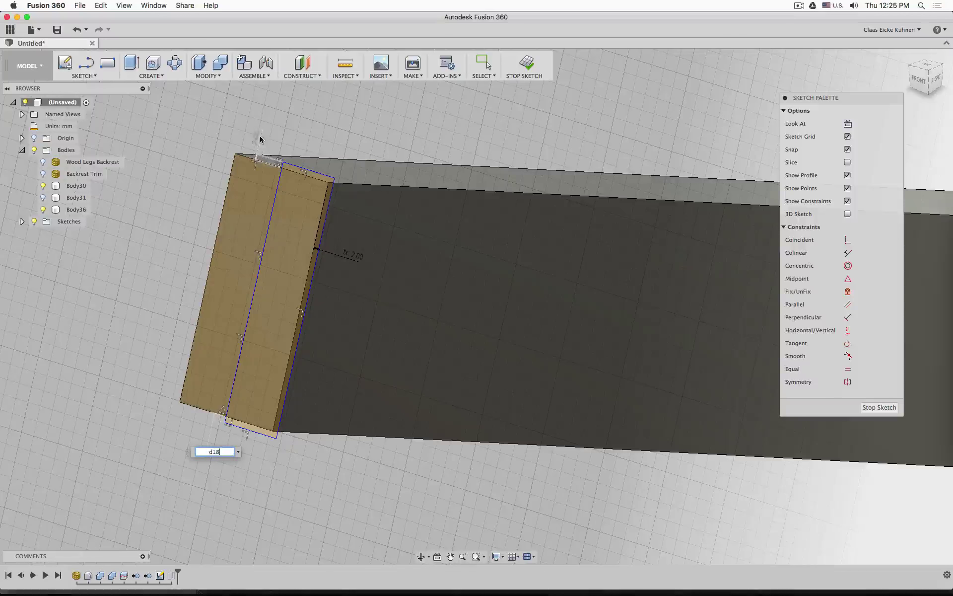
Set the upper offset dimension d18 to 3 mm.
{"action": "double_click", "coordinate": [259, 138]}
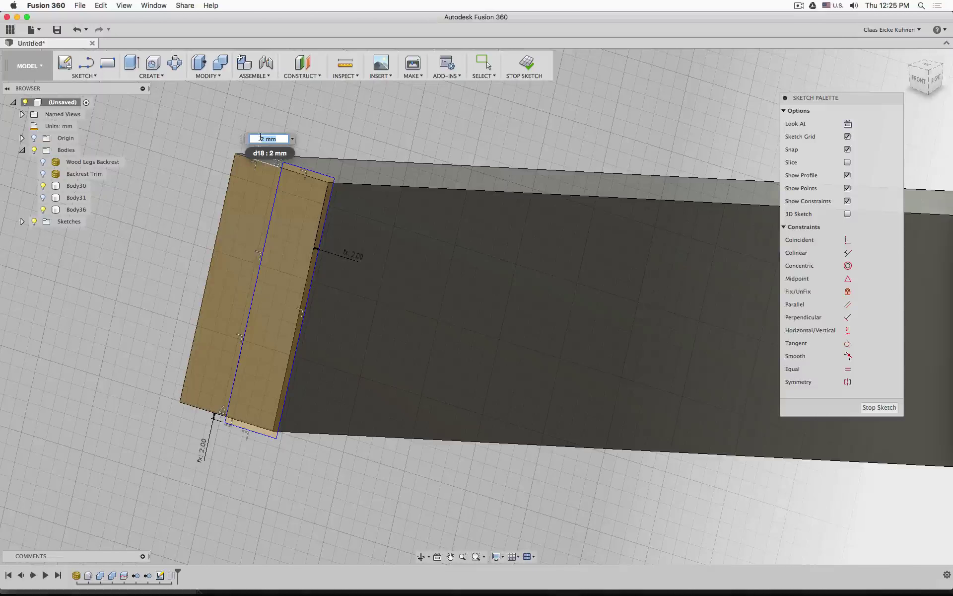
{"action": "type", "text": "3"}
{"action": "key", "text": "Return"}
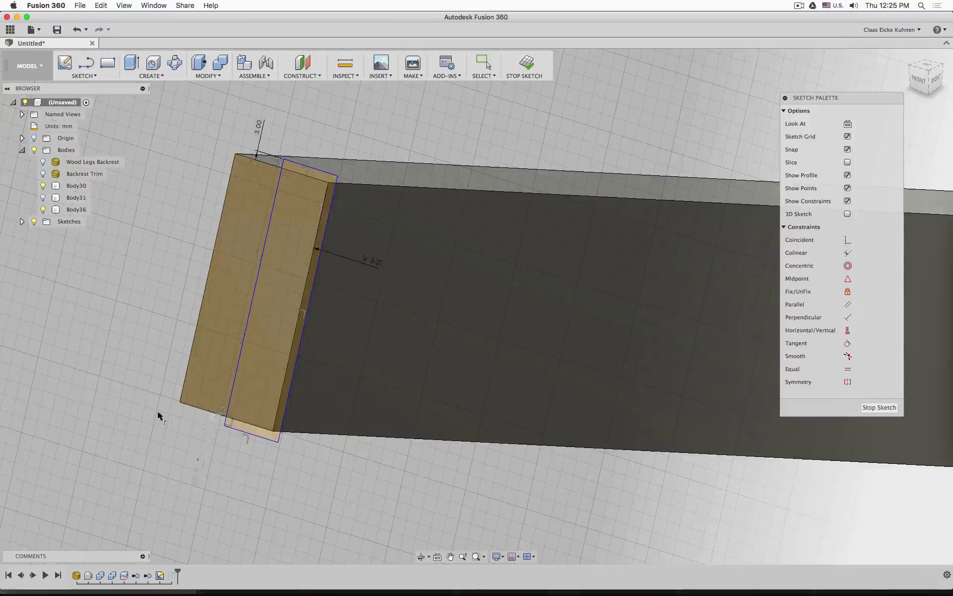
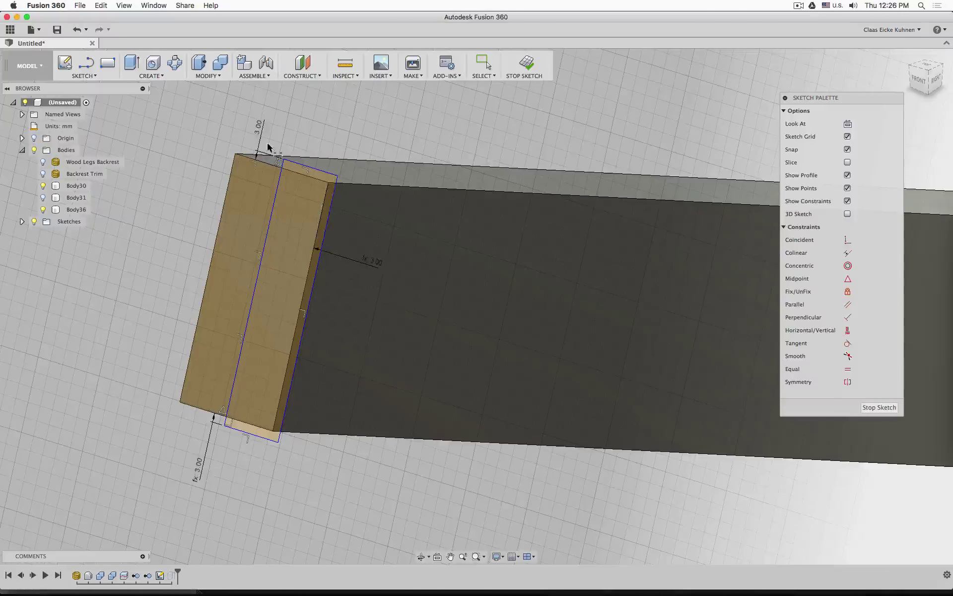
Set the upper offset dimension d18 to 2 mm and finish the sketch.
{"action": "double_click", "coordinate": [260, 128]}
{"action": "type", "text": "2"}
{"action": "key", "text": "Return"}
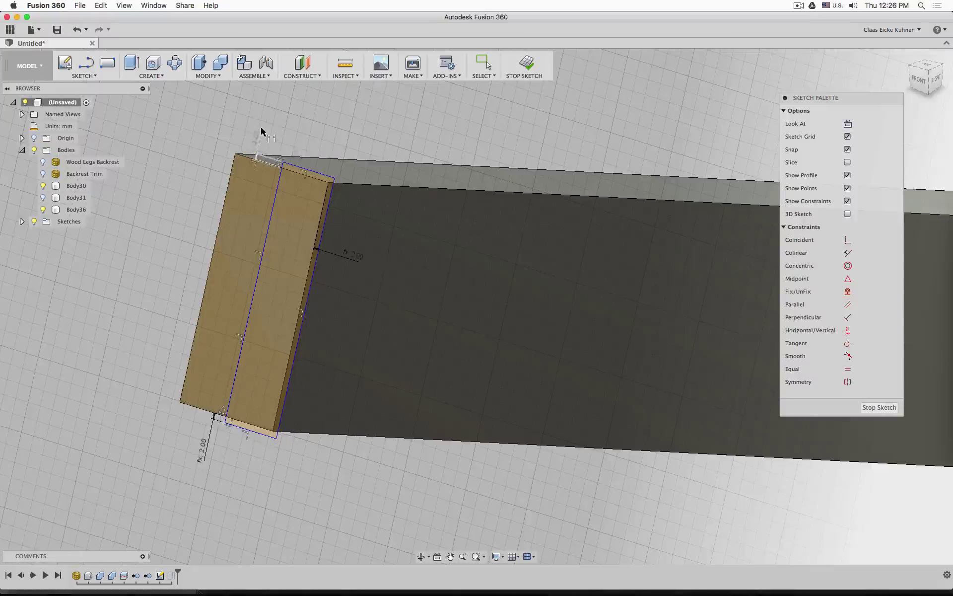
{"action": "left_click", "coordinate": [527, 68]}
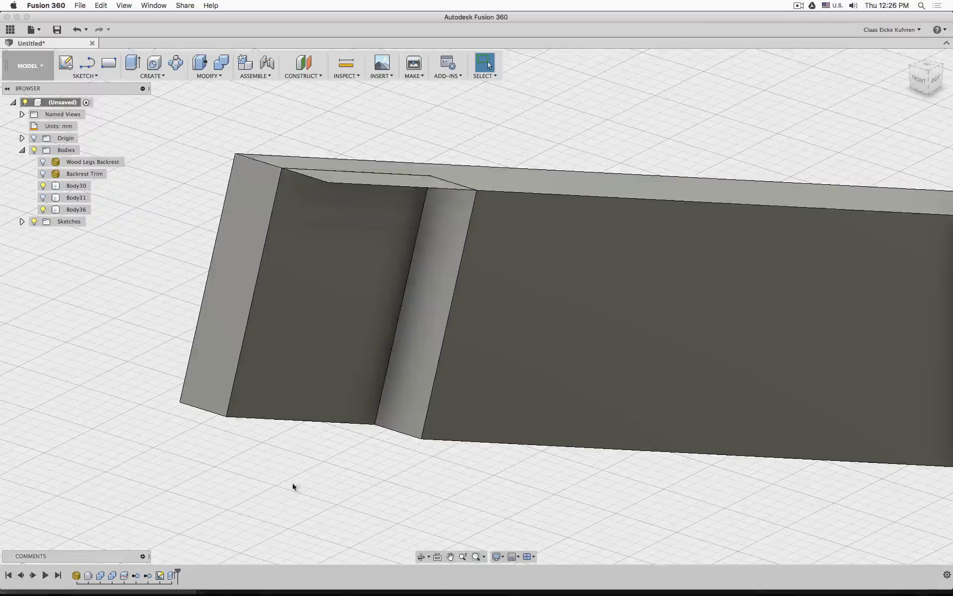
Edit the extruded cut at the beam's end and add the narrow offset strip around the inner profile to its selection.
{"action": "double_click", "coordinate": [171, 576]}
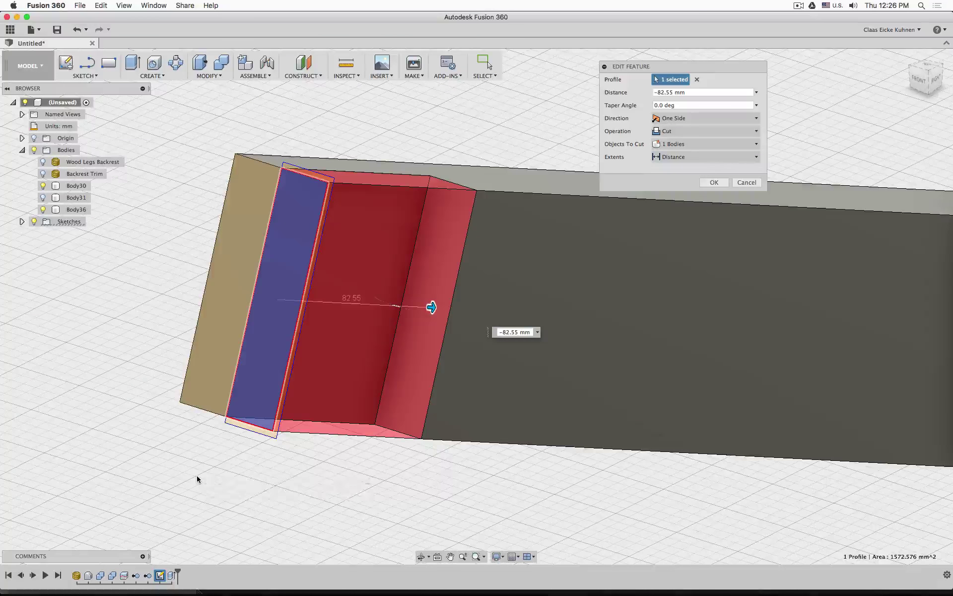
{"action": "scroll", "coordinate": [318, 164], "scroll_direction": "up", "scroll_amount": 3}
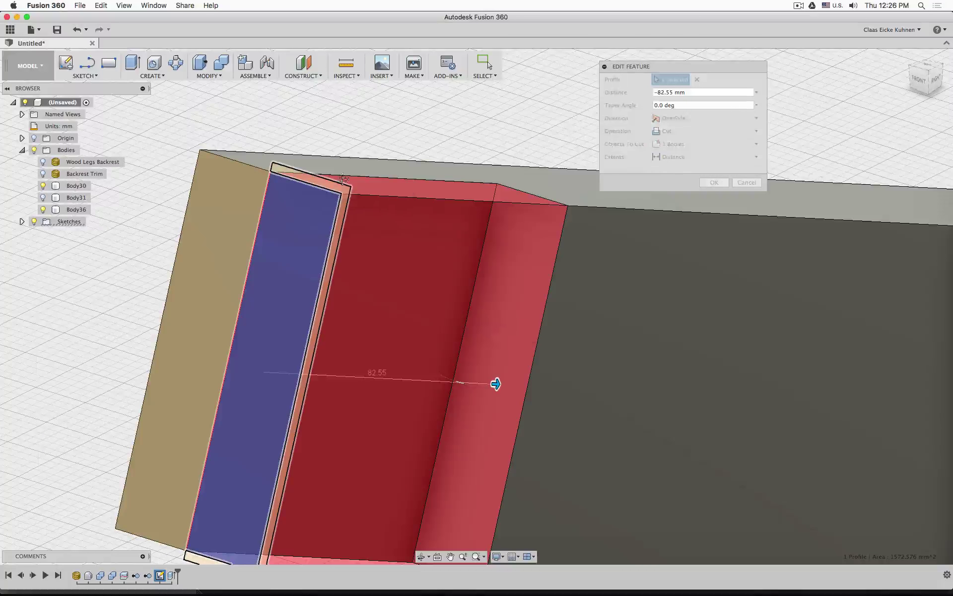
{"action": "middle_click_drag", "start_coordinate": [338, 188], "coordinate": [348, 166]}
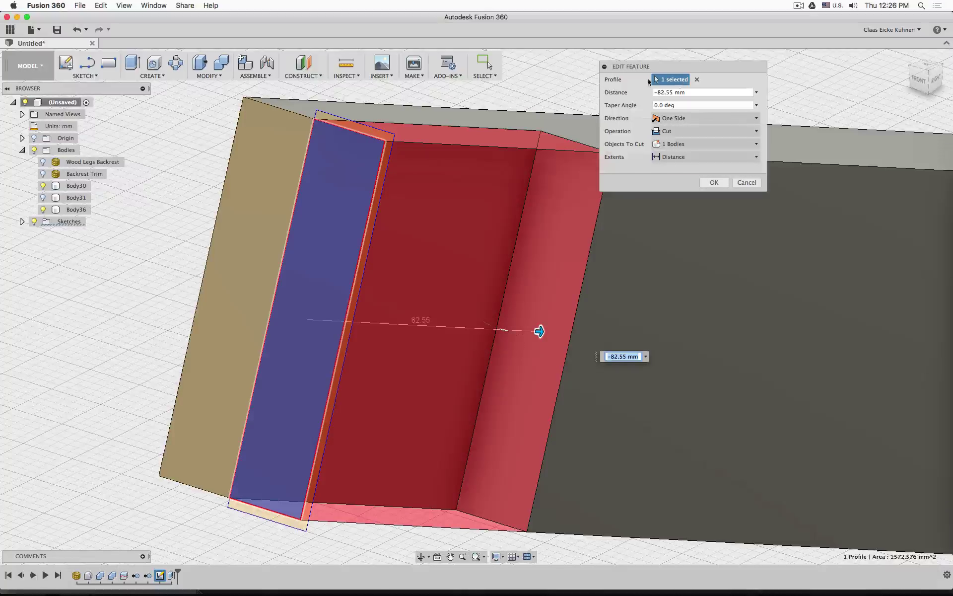
{"action": "left_click", "coordinate": [329, 121]}
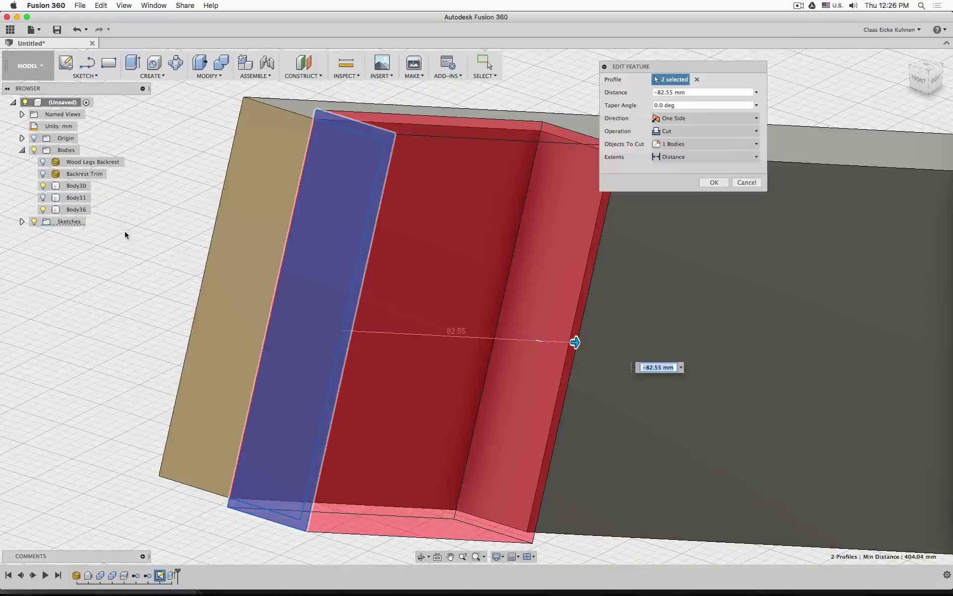
{"action": "scroll", "coordinate": [189, 281], "scroll_direction": "down", "scroll_amount": 5}
{"action": "scroll", "coordinate": [187, 279], "scroll_direction": "up", "scroll_amount": 3}
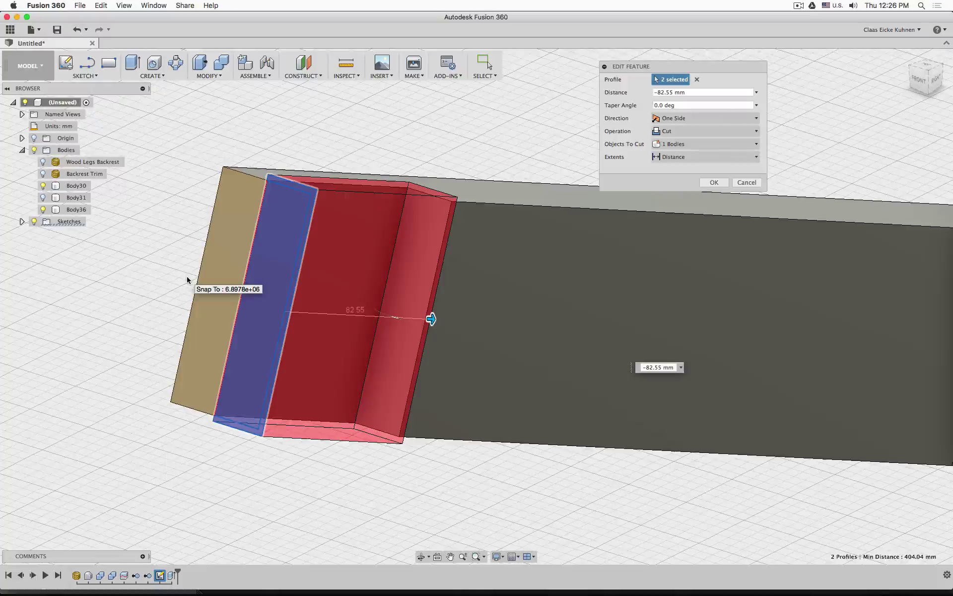
Clear the cut's profile selection and reselect the inner profile.
{"action": "left_click", "coordinate": [697, 80]}
{"action": "left_click", "coordinate": [298, 212]}
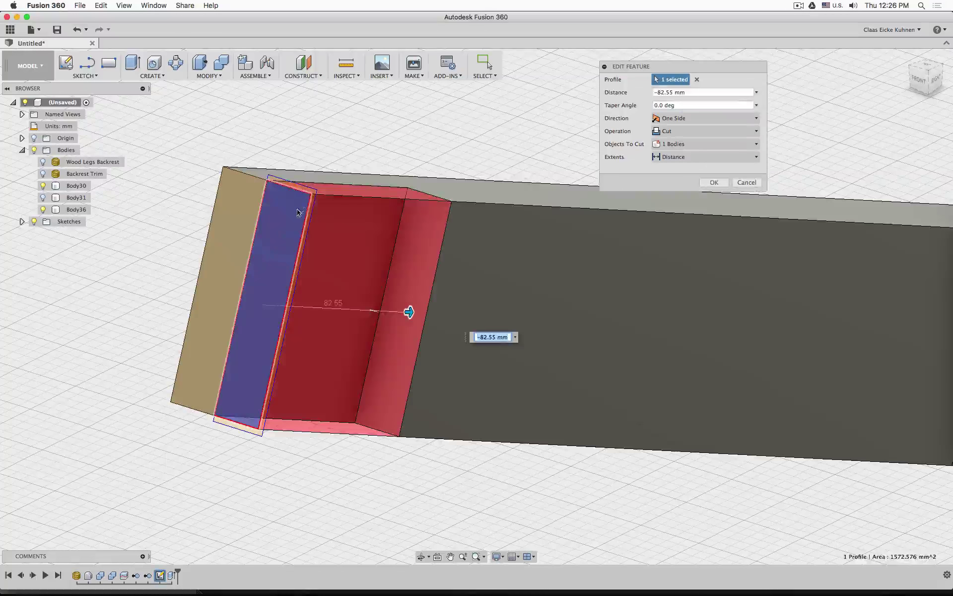
{"action": "left_click", "coordinate": [315, 194]}
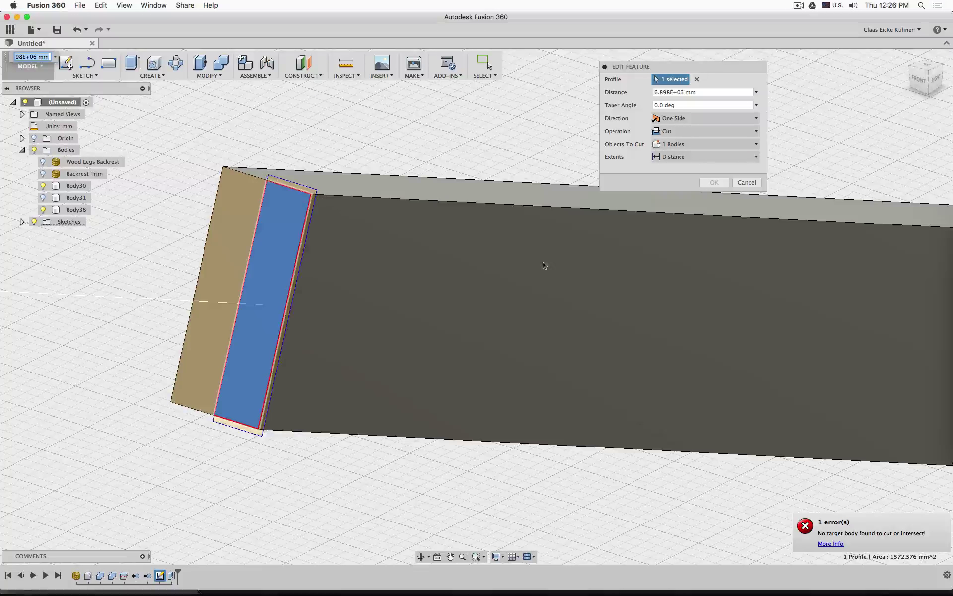
Reselect both the inner profile and the offset strip for the cut, and set its distance to -82.55 mm.
{"action": "left_click", "coordinate": [696, 79]}
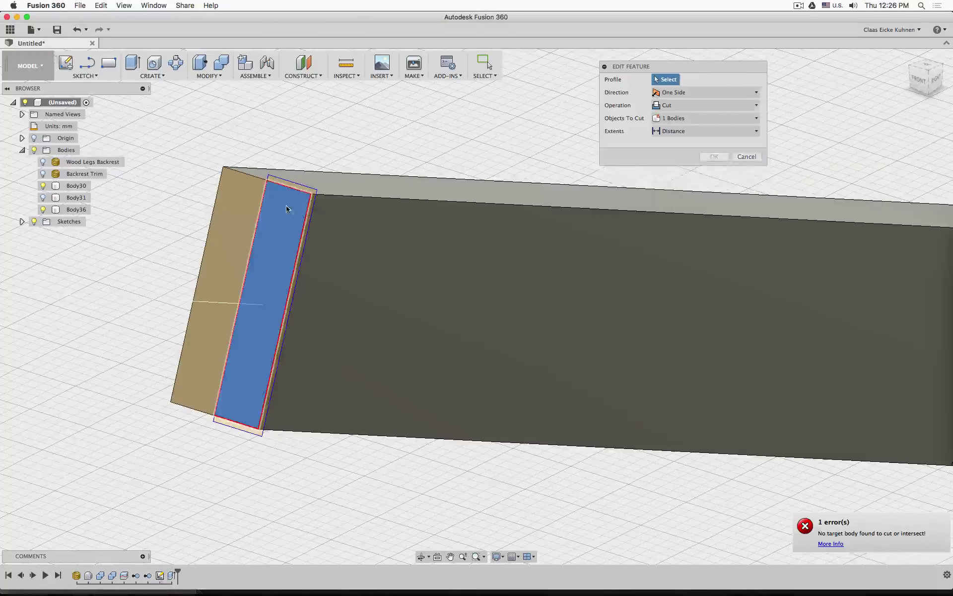
{"action": "left_click", "coordinate": [287, 208]}
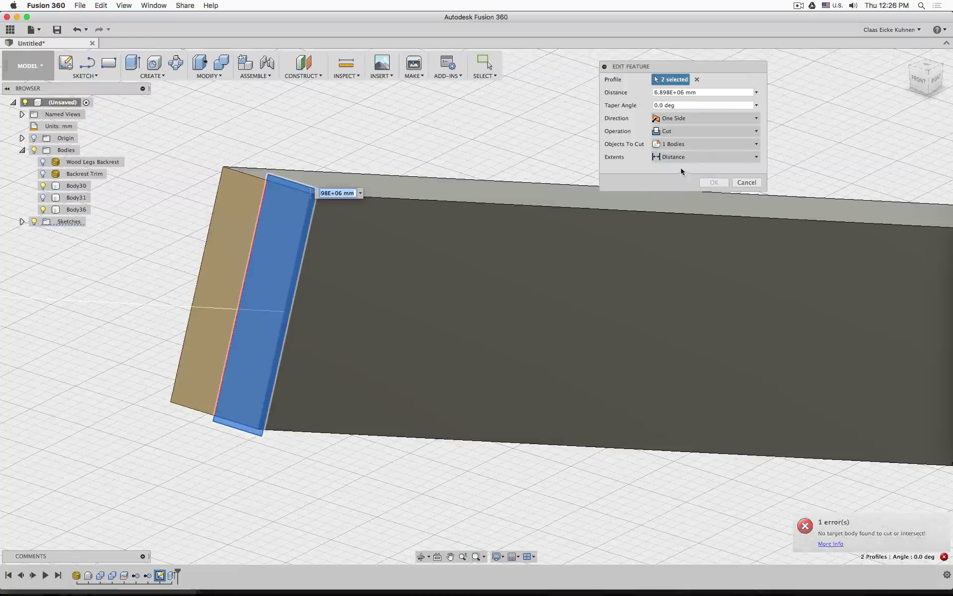
{"action": "left_click", "coordinate": [699, 96]}
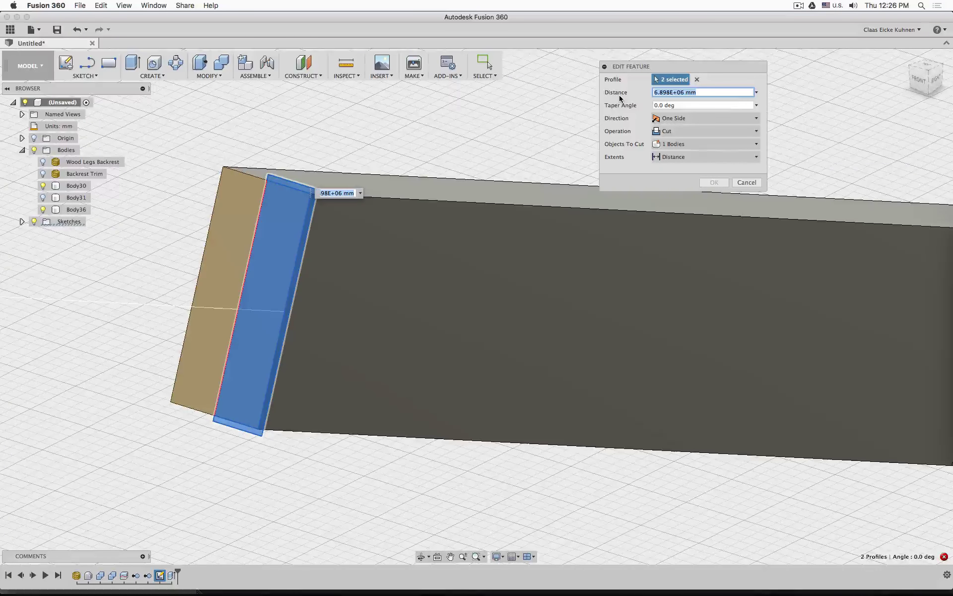
{"action": "type", "text": "82.55"}
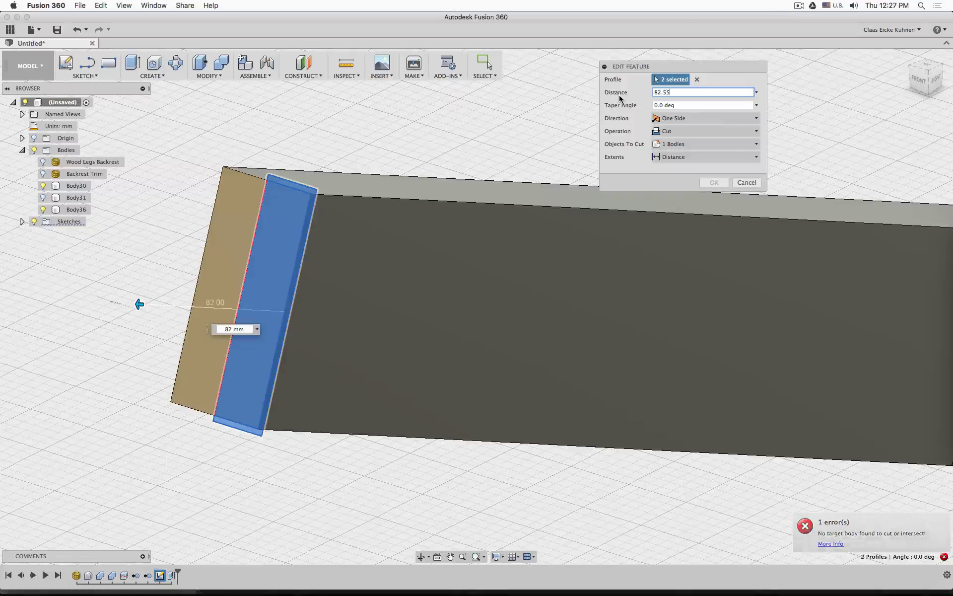
{"action": "type", "text": "-"}
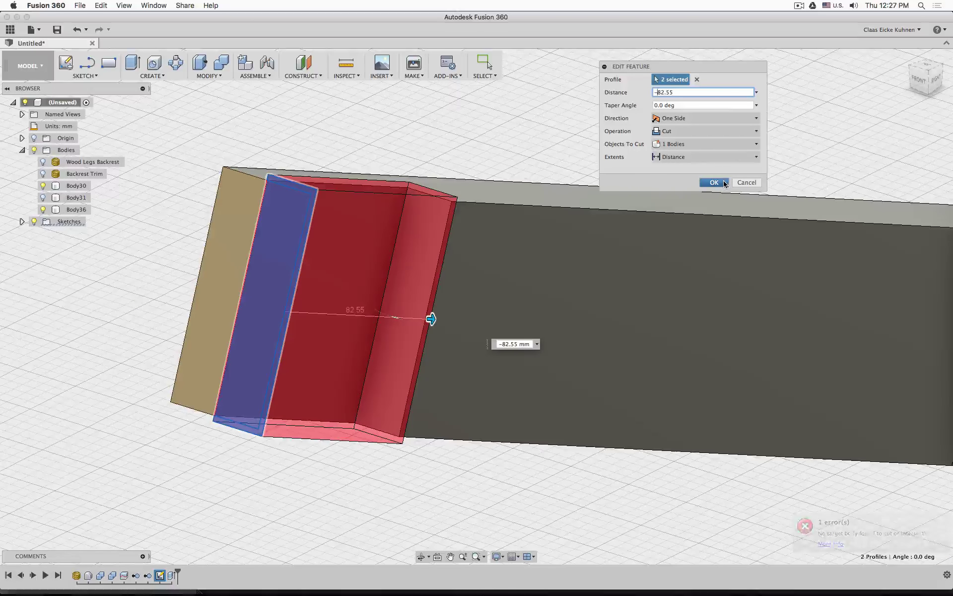
{"action": "left_click", "coordinate": [714, 182]}
Show Body31 and hide Body36, toggling Body30 off and on to inspect the corner joint.
{"action": "scroll", "coordinate": [481, 149], "scroll_direction": "down", "scroll_amount": 8}
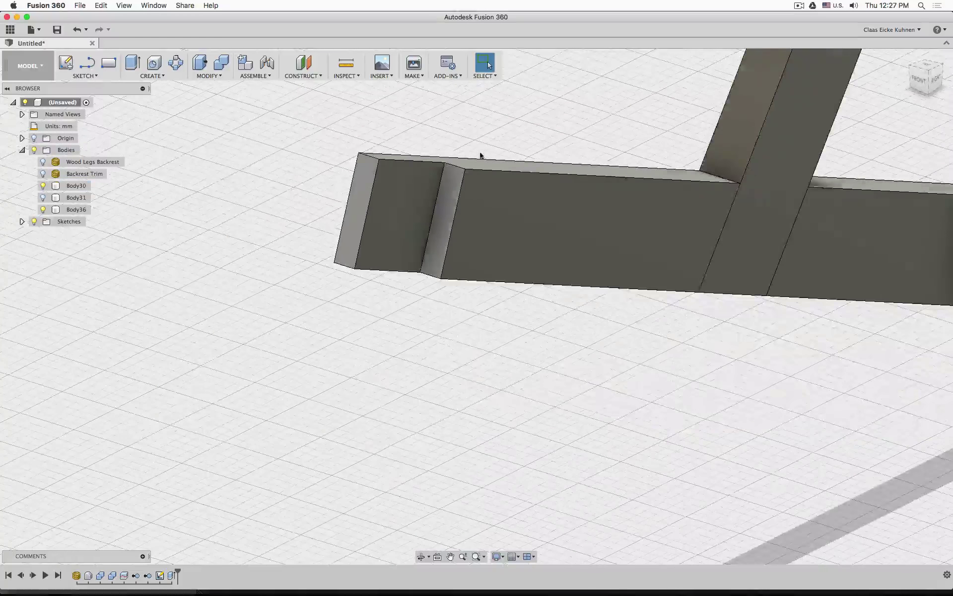
{"action": "middle_click_drag", "start_coordinate": [631, 309], "coordinate": [528, 366]}
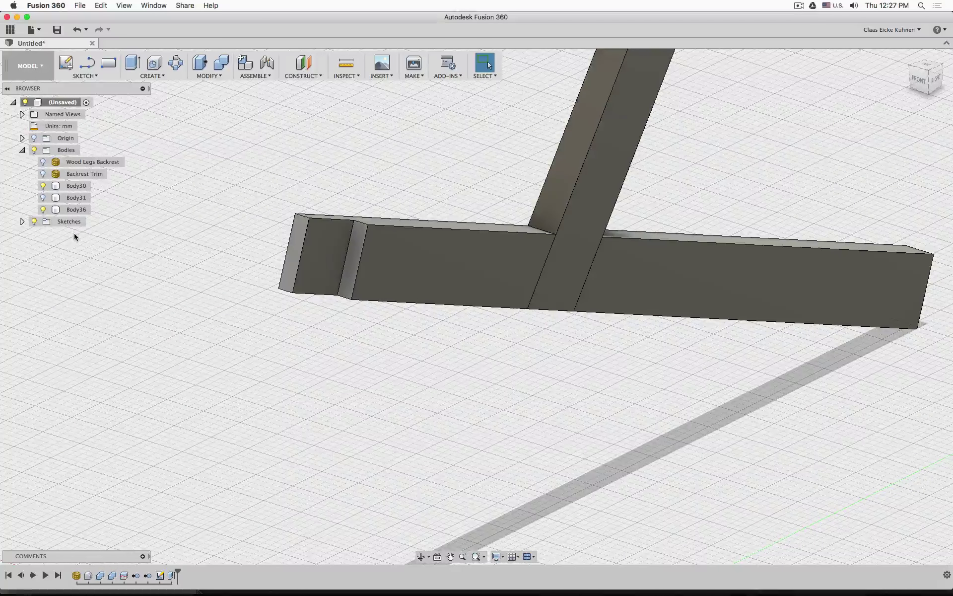
{"action": "left_click", "coordinate": [43, 197]}
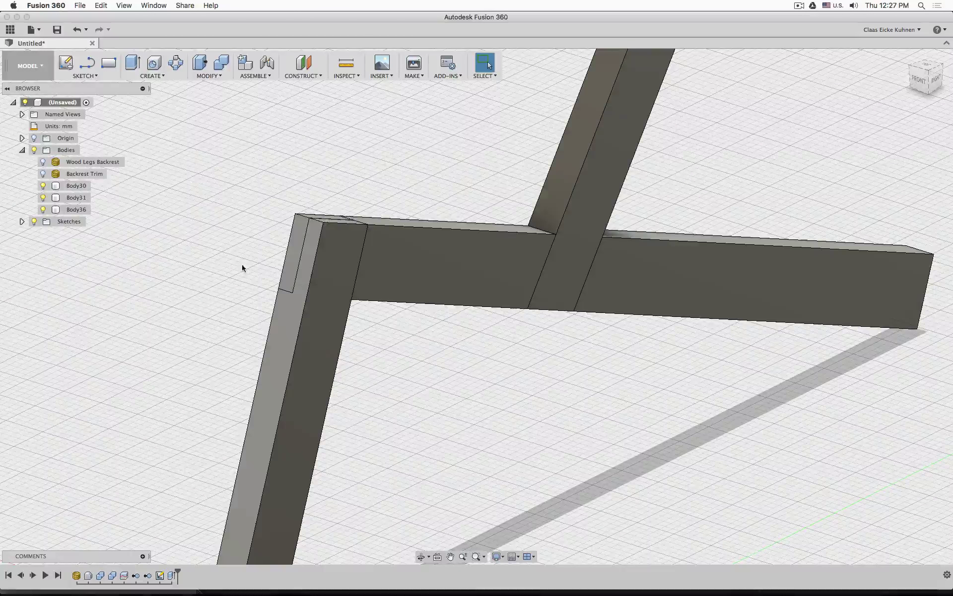
{"action": "left_click", "coordinate": [42, 209]}
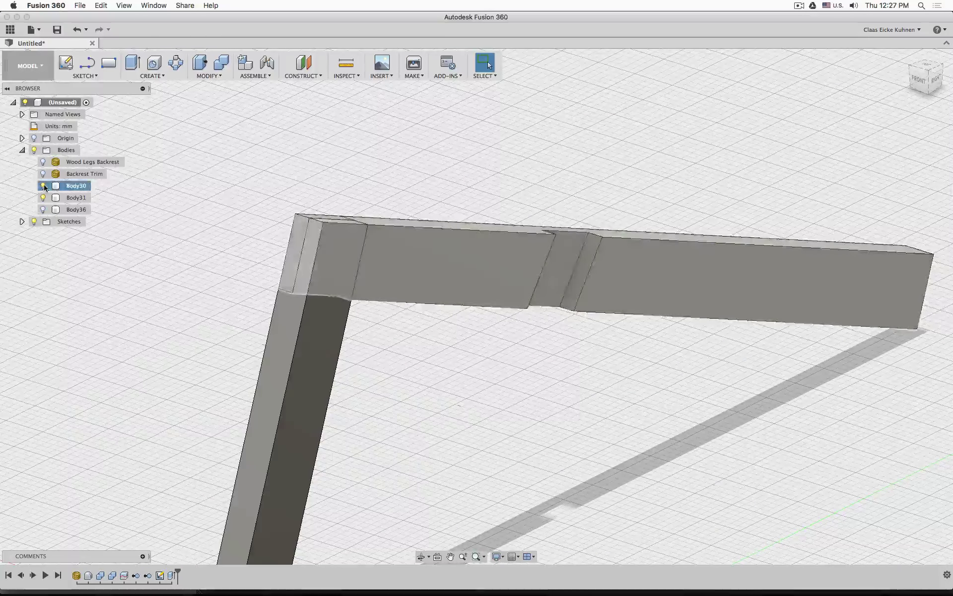
{"action": "left_click", "coordinate": [43, 185]}
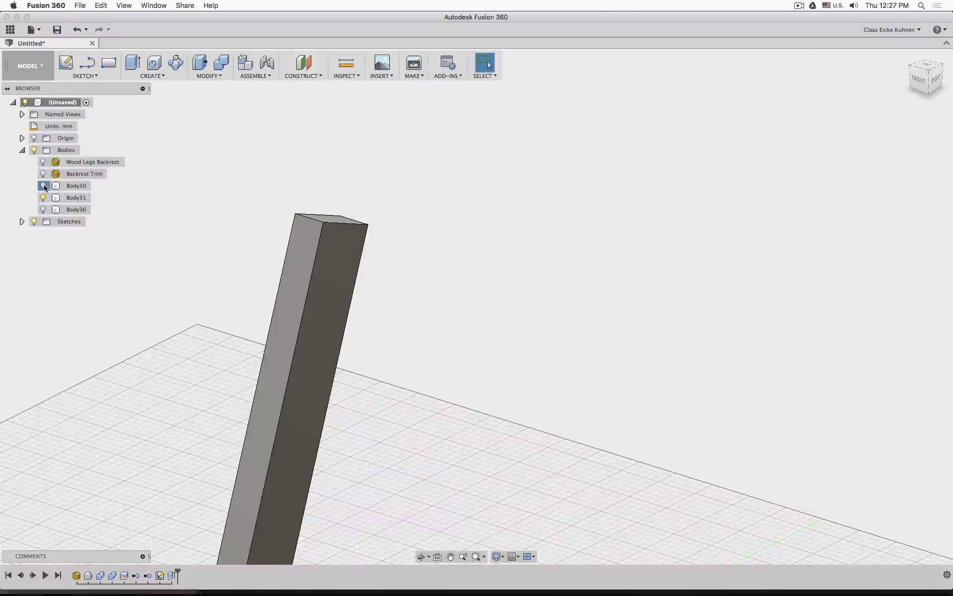
{"action": "left_click", "coordinate": [43, 186]}
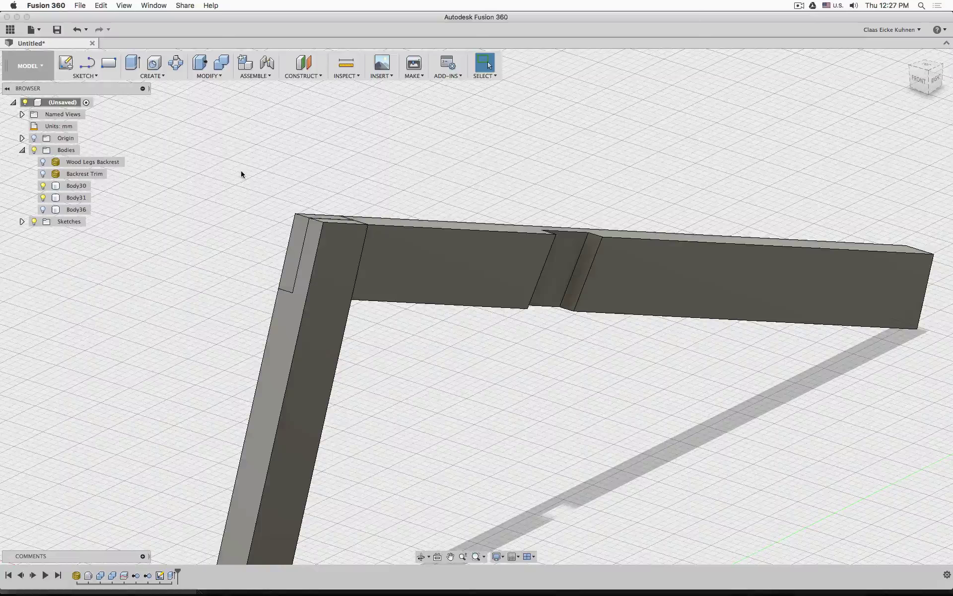
Use Combine to cut Body31 with Body30 as the tool body, leaving Keep Tools off.
{"action": "left_click", "coordinate": [221, 63]}
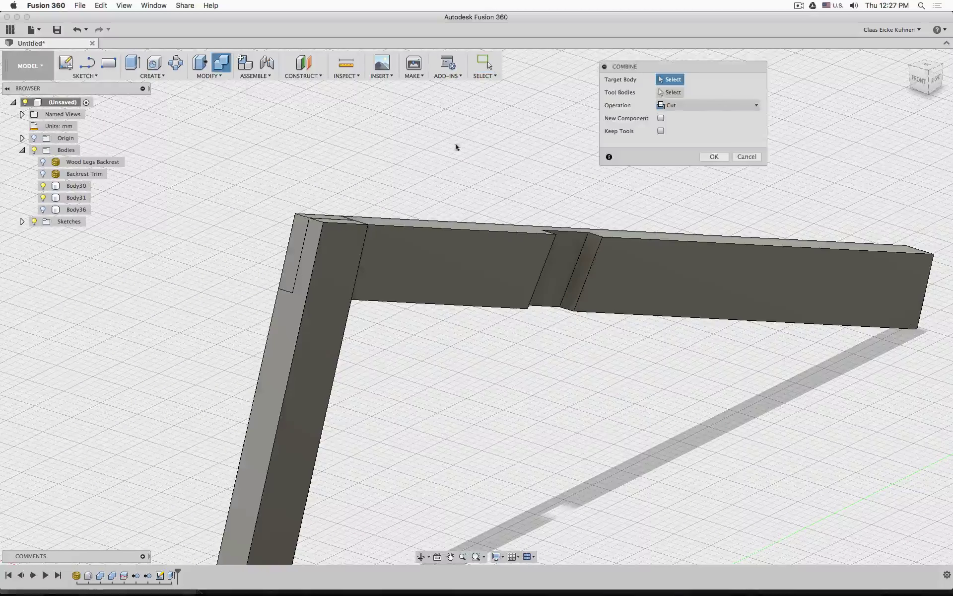
{"action": "left_click", "coordinate": [324, 352]}
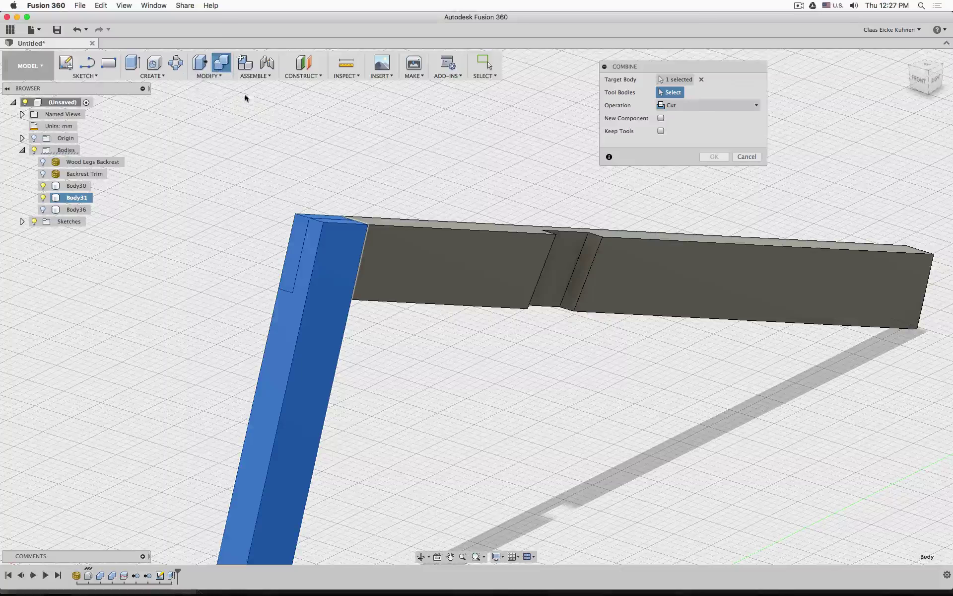
{"action": "left_click", "coordinate": [428, 258]}
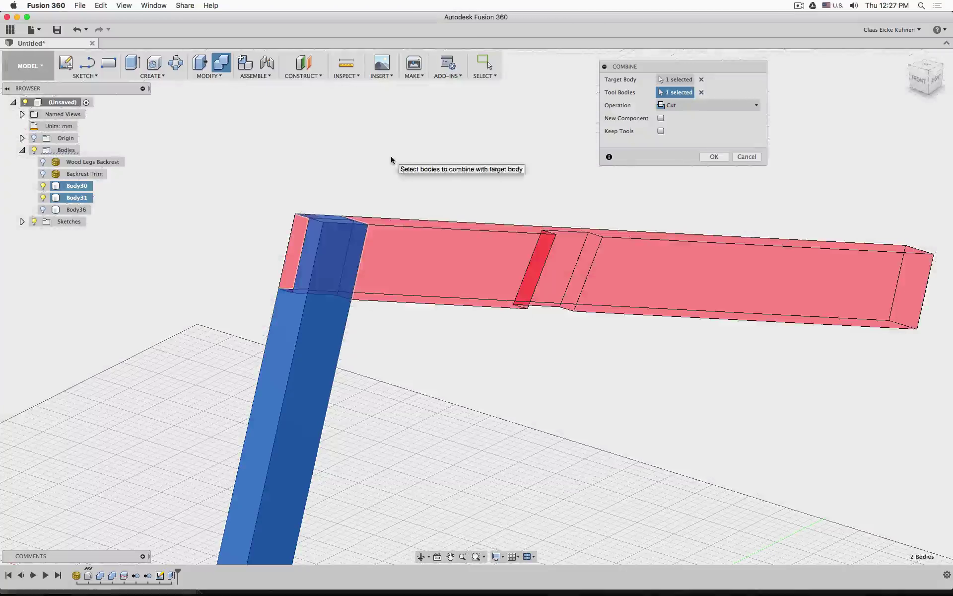
{"action": "left_click_drag", "start_coordinate": [914, 81], "coordinate": [948, 86]}
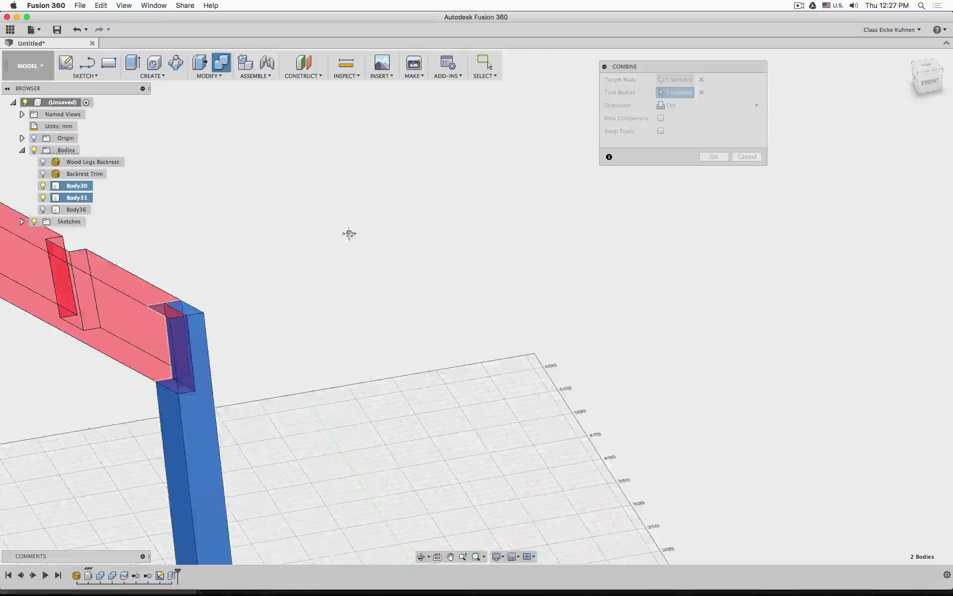
{"action": "middle_click_drag", "start_coordinate": [349, 232], "coordinate": [493, 234]}
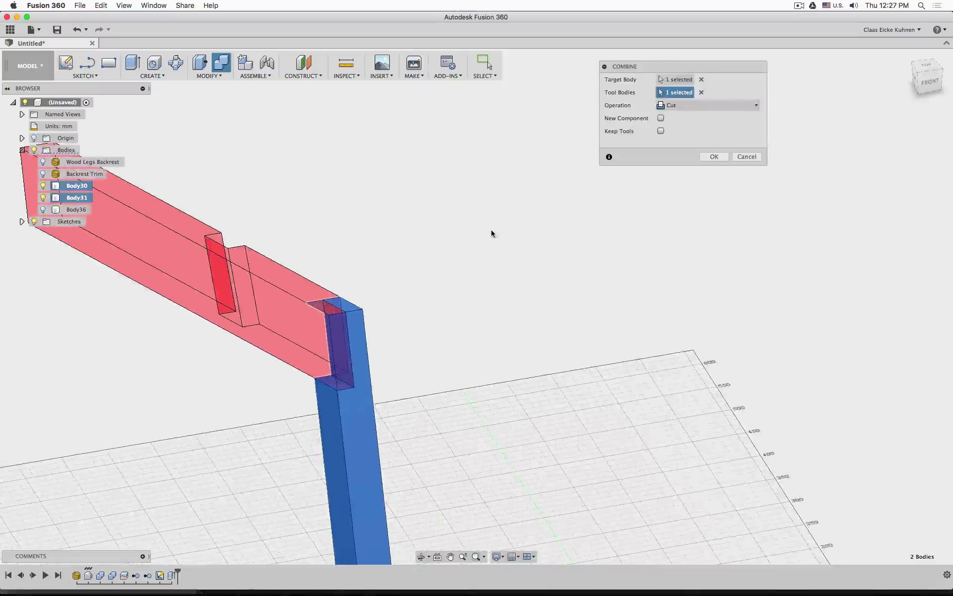
{"action": "left_click", "coordinate": [715, 157]}
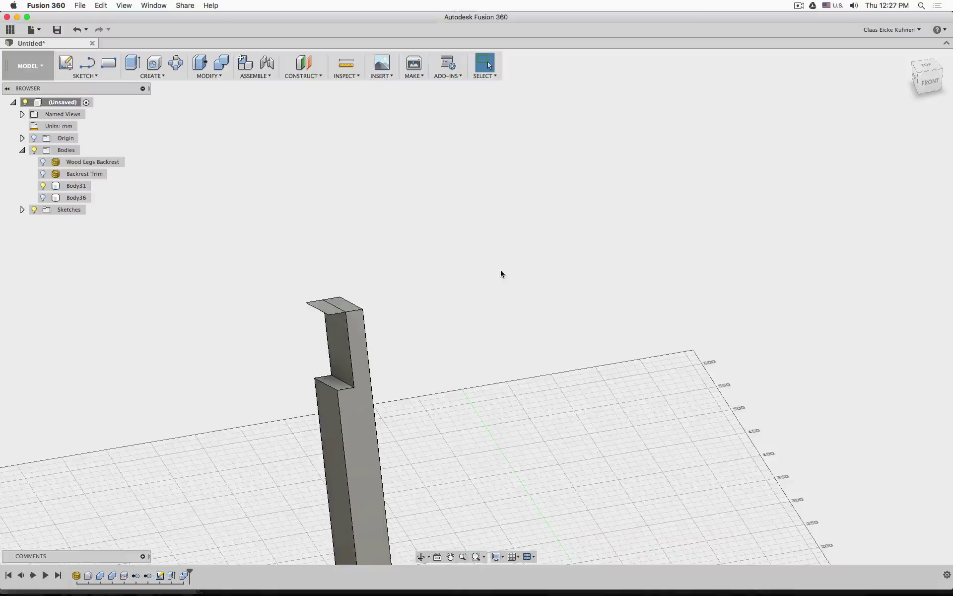
{"action": "left_click", "coordinate": [324, 309]}
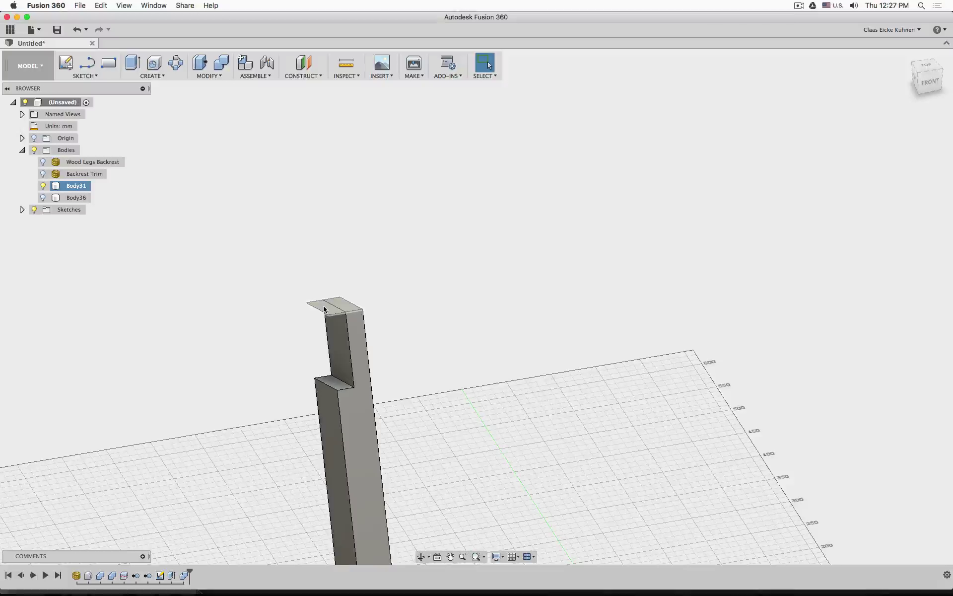
{"action": "left_click", "coordinate": [291, 325]}
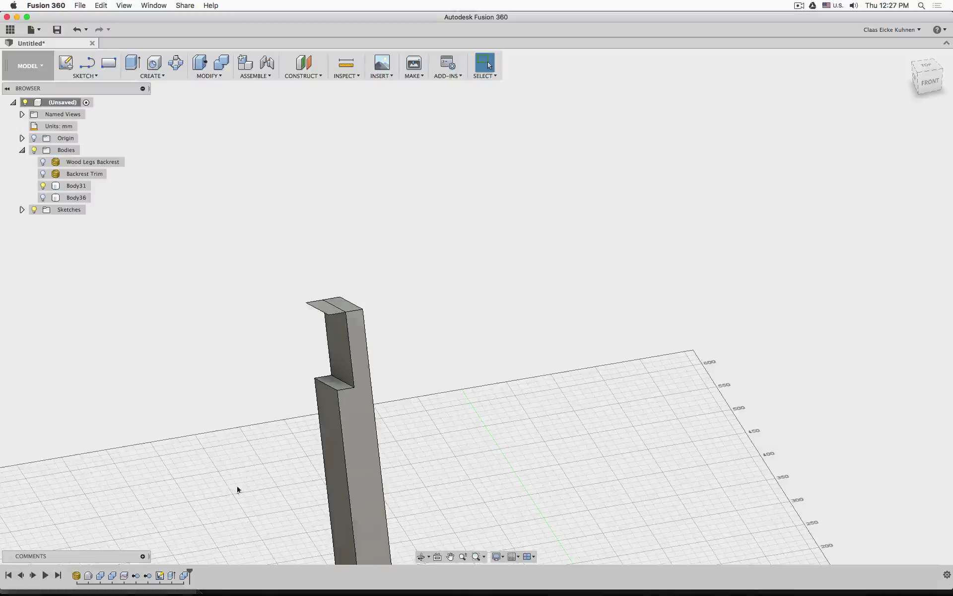
Edit the last Combine cut to turn Keep Tools on, and hide Body30 to expose the cut end of Body31.
{"action": "double_click", "coordinate": [185, 576]}
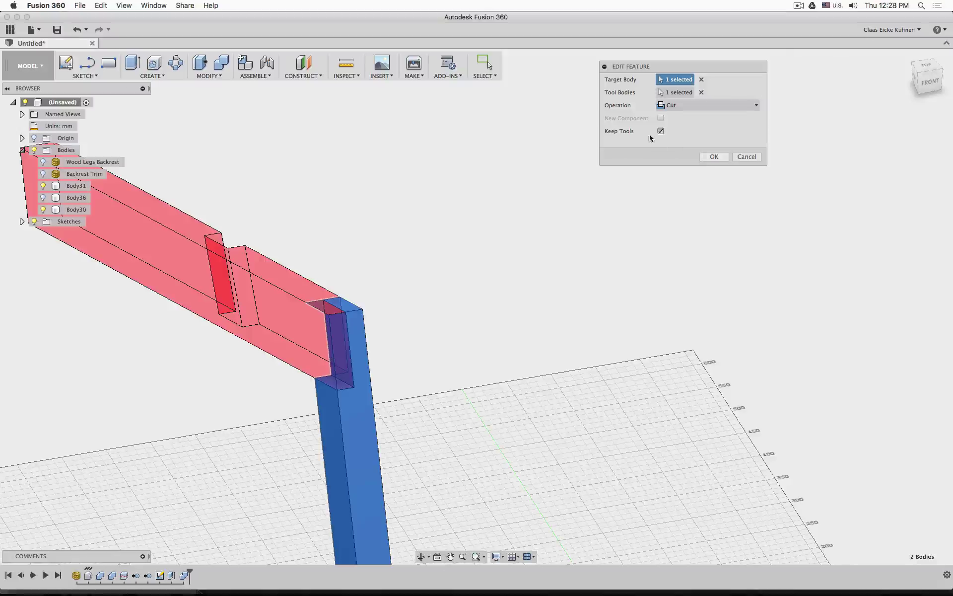
{"action": "key", "text": "Return"}
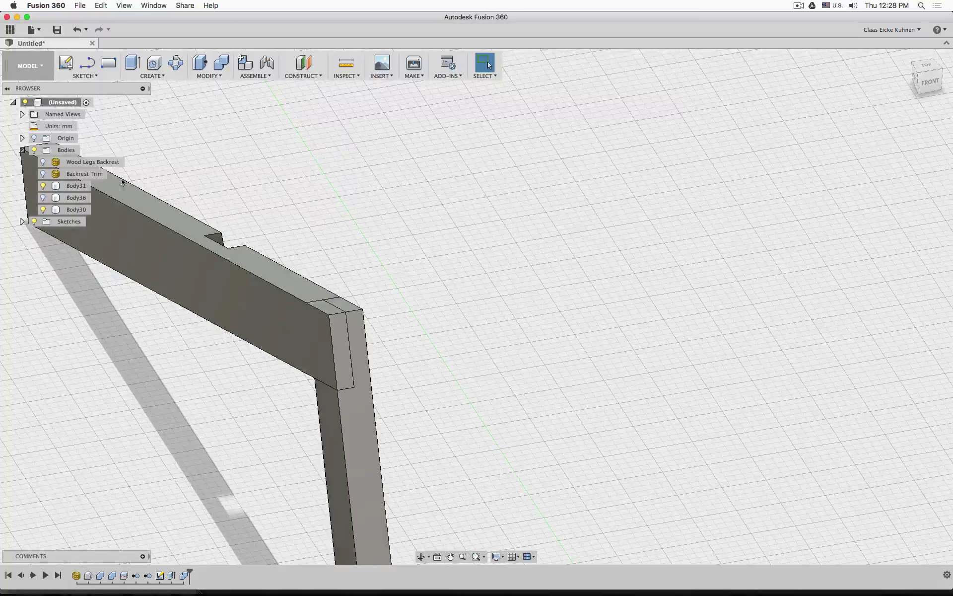
{"action": "left_click", "coordinate": [42, 187]}
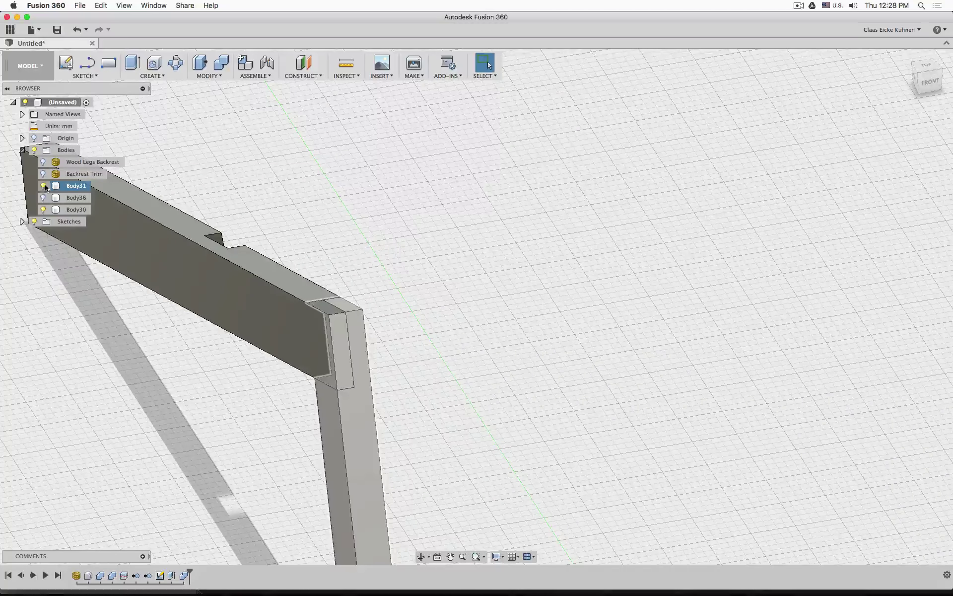
{"action": "left_click", "coordinate": [43, 211]}
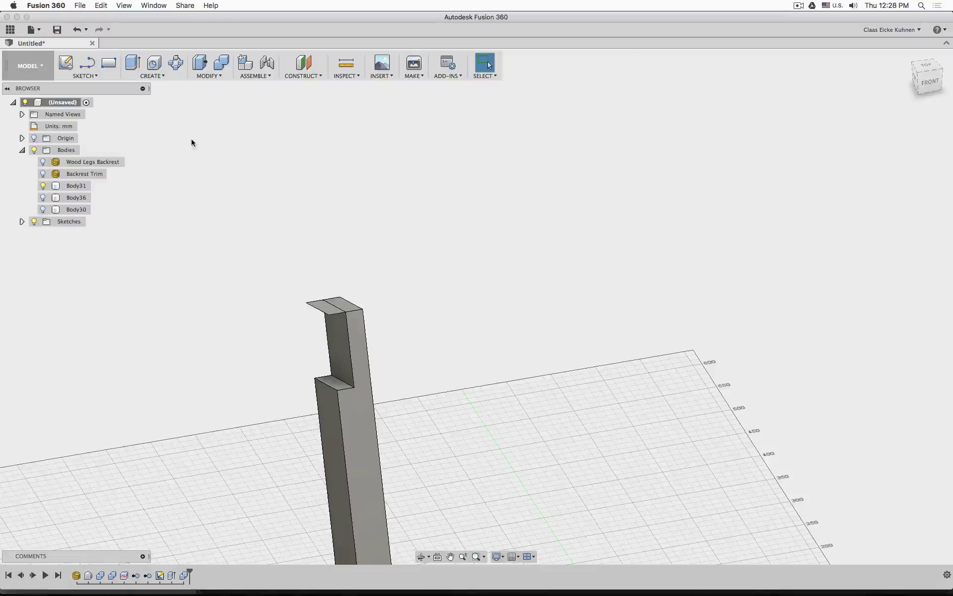
{"action": "left_click", "coordinate": [133, 62]}
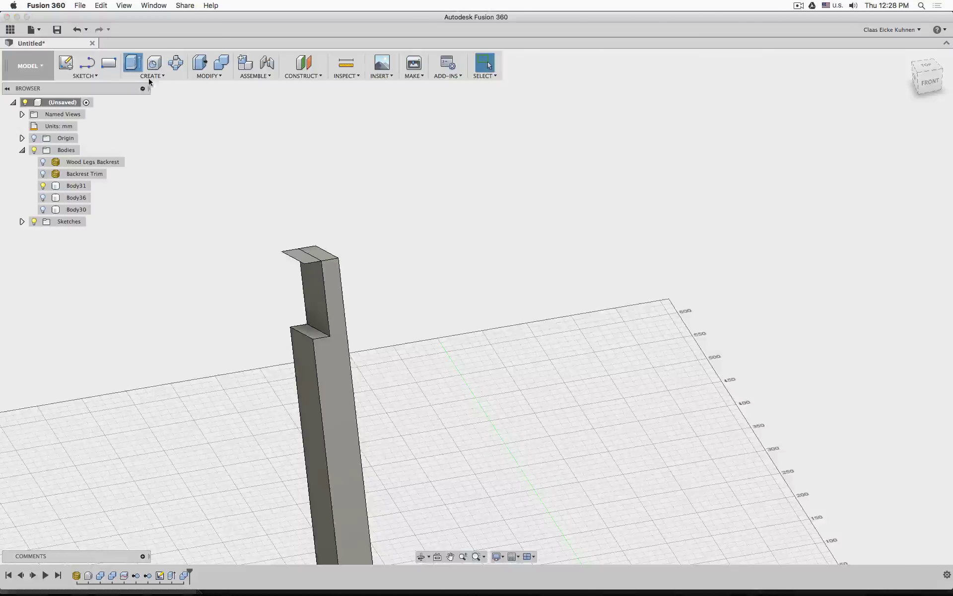
{"action": "scroll", "coordinate": [224, 200], "scroll_direction": "up", "scroll_amount": 5}
{"action": "left_click", "coordinate": [408, 333]}
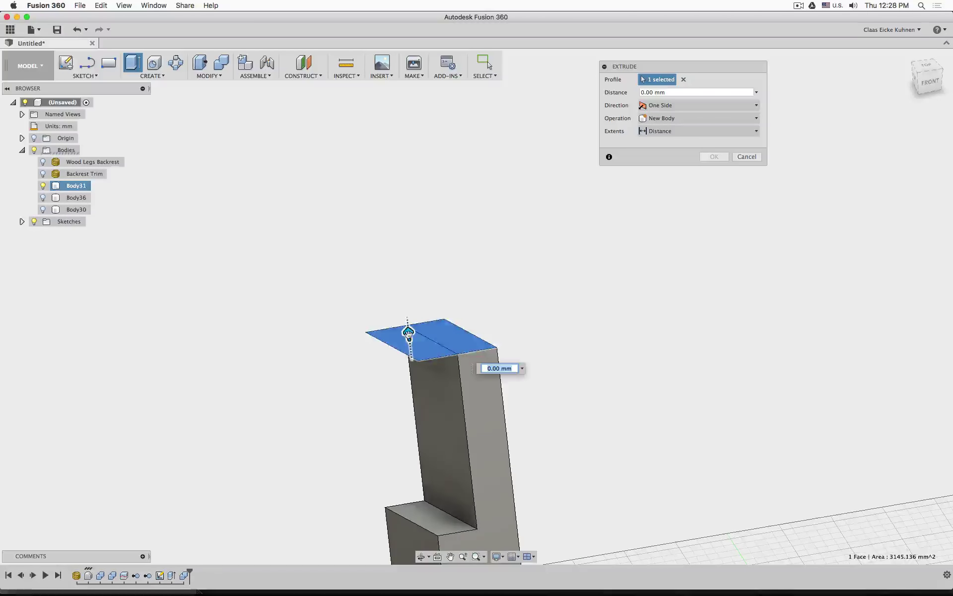
{"action": "left_click_drag", "start_coordinate": [408, 332], "coordinate": [396, 256]}
{"action": "left_click", "coordinate": [749, 171]}
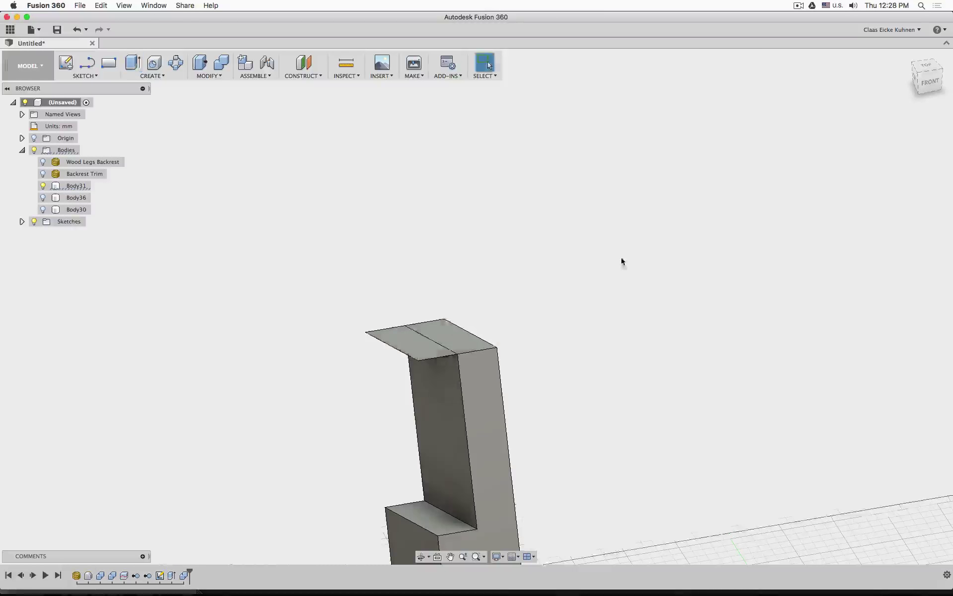
Extrude the underside of the thin leftover flap atop Body31 by -20 mm as a cut to remove it.
{"action": "middle_click_drag", "start_coordinate": [625, 325], "coordinate": [638, 201]}
{"action": "left_click", "coordinate": [929, 82]}
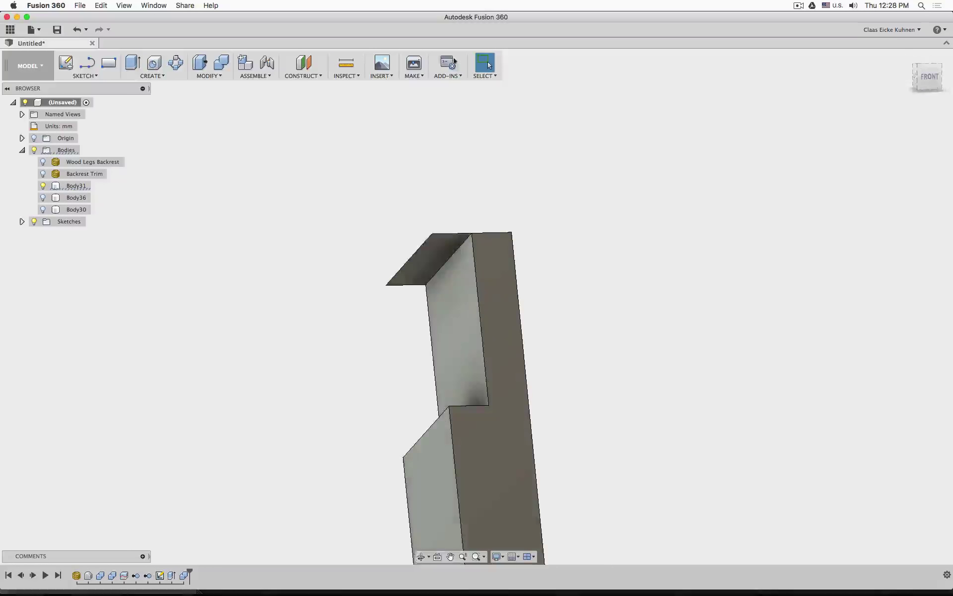
{"action": "left_click", "coordinate": [143, 68]}
{"action": "left_click", "coordinate": [432, 270]}
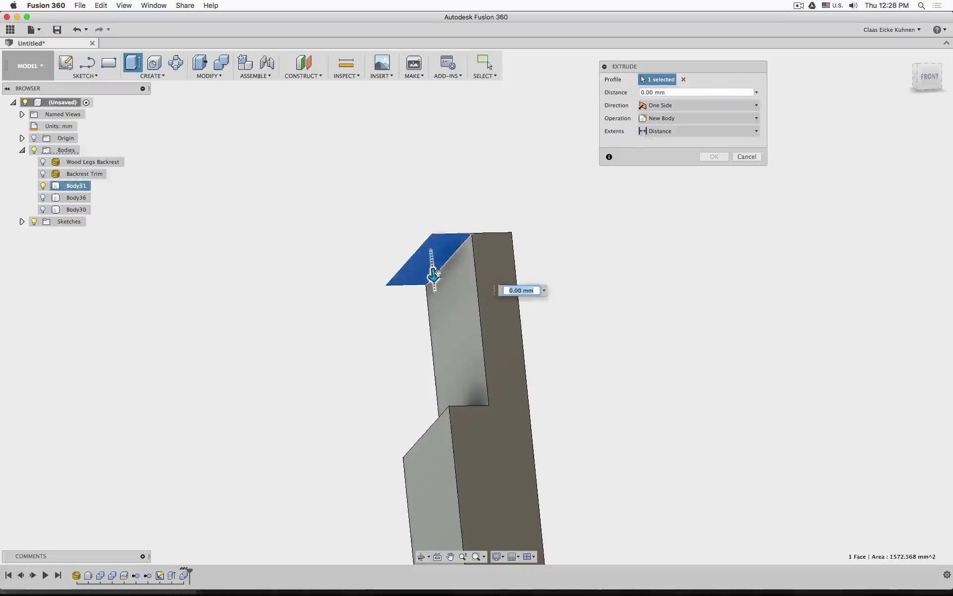
{"action": "left_click", "coordinate": [439, 284]}
{"action": "left_click", "coordinate": [417, 274]}
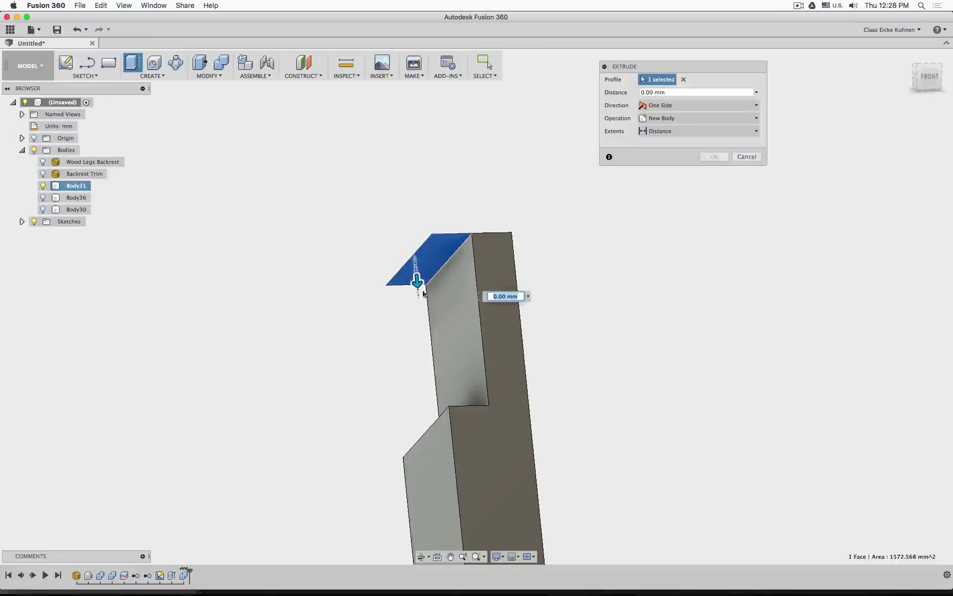
{"action": "left_click_drag", "start_coordinate": [416, 282], "coordinate": [413, 208]}
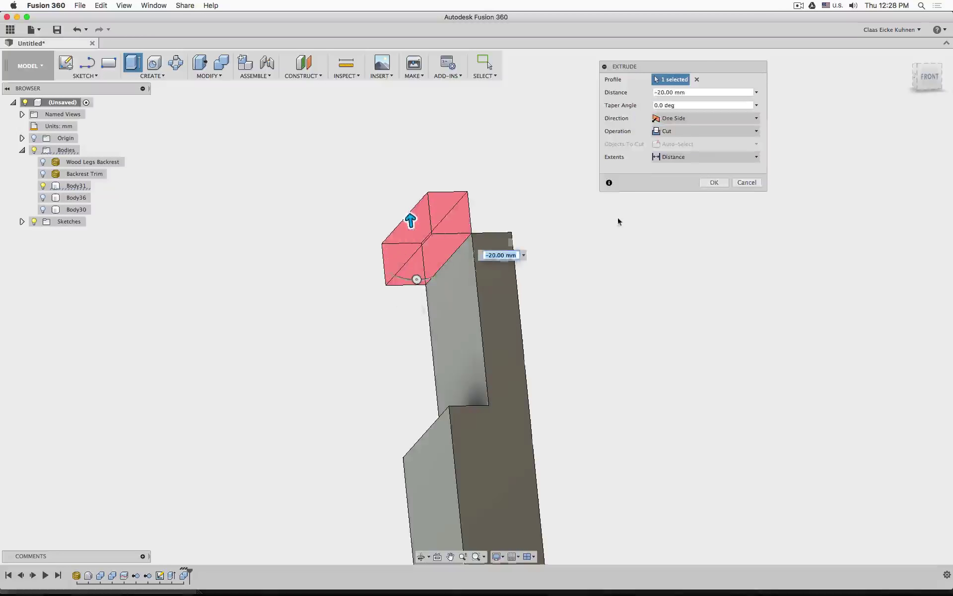
{"action": "left_click", "coordinate": [715, 182]}
Show Body30 and Body36 again alongside Body31, and check the assembled joints of the side frame.
{"action": "scroll", "coordinate": [574, 268], "scroll_direction": "down", "scroll_amount": 5}
{"action": "left_click_drag", "start_coordinate": [929, 76], "coordinate": [671, 101]}
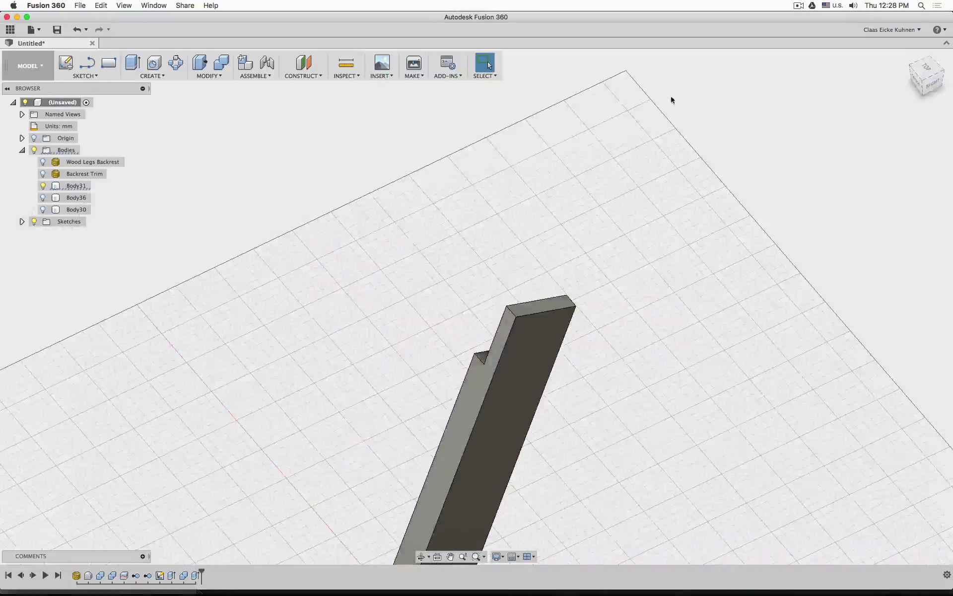
{"action": "left_click", "coordinate": [43, 209]}
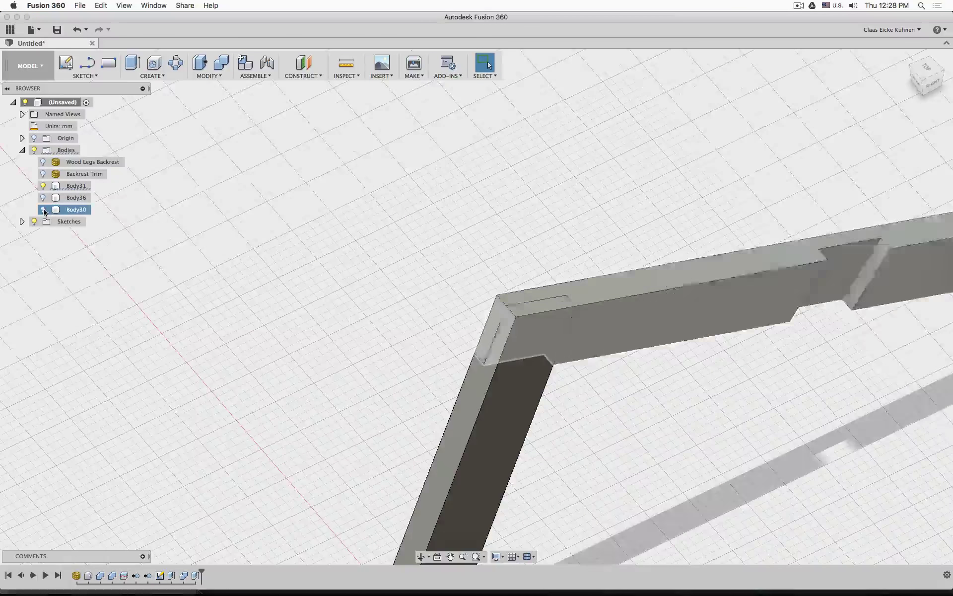
{"action": "scroll", "coordinate": [266, 335], "scroll_direction": "down", "scroll_amount": 2}
{"action": "left_click", "coordinate": [42, 197]}
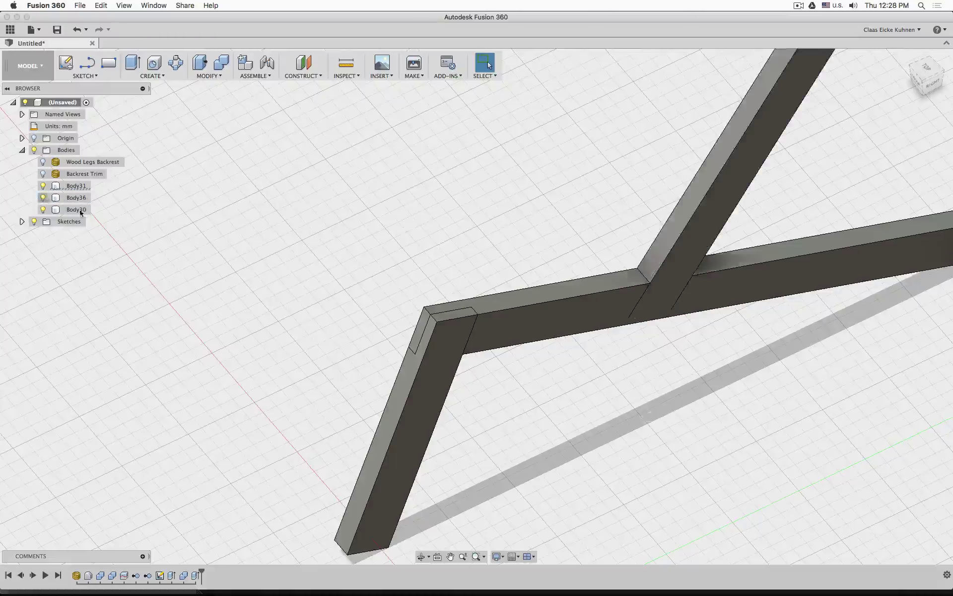
{"action": "scroll", "coordinate": [253, 327], "scroll_direction": "down", "scroll_amount": 4}
{"action": "scroll", "coordinate": [253, 329], "scroll_direction": "up", "scroll_amount": 2}
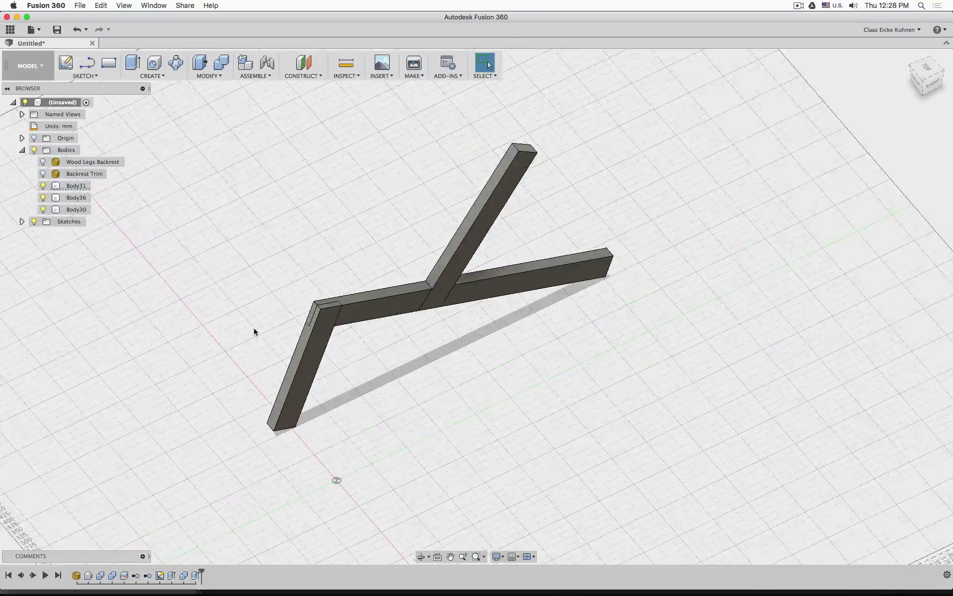
{"action": "middle_click_drag", "start_coordinate": [254, 329], "coordinate": [313, 393], "text": "shift"}
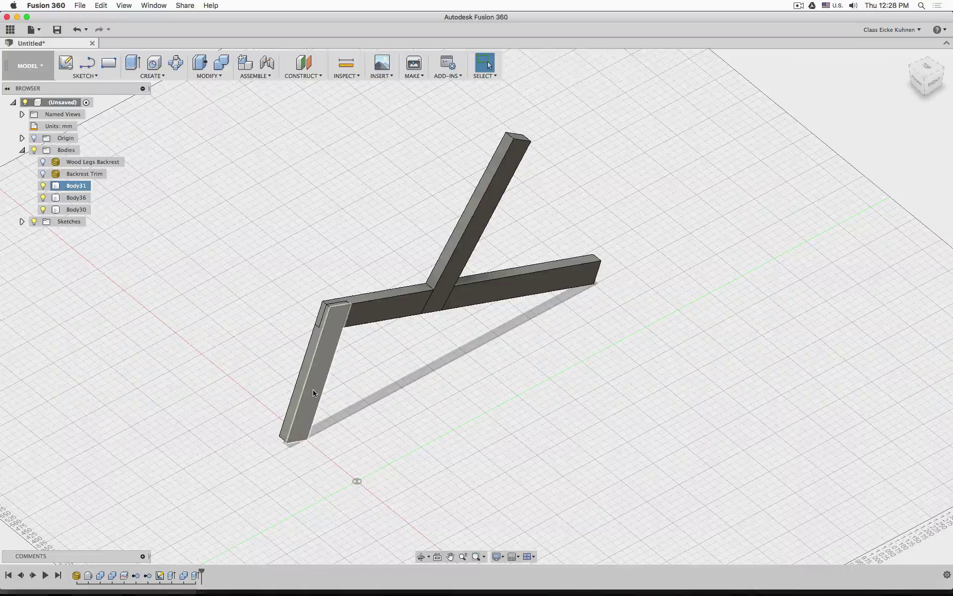
Mirror the three bodies Body30, Body36 and Body31 across the YZ origin plane using the Bodies pattern type.
{"action": "left_click", "coordinate": [160, 81]}
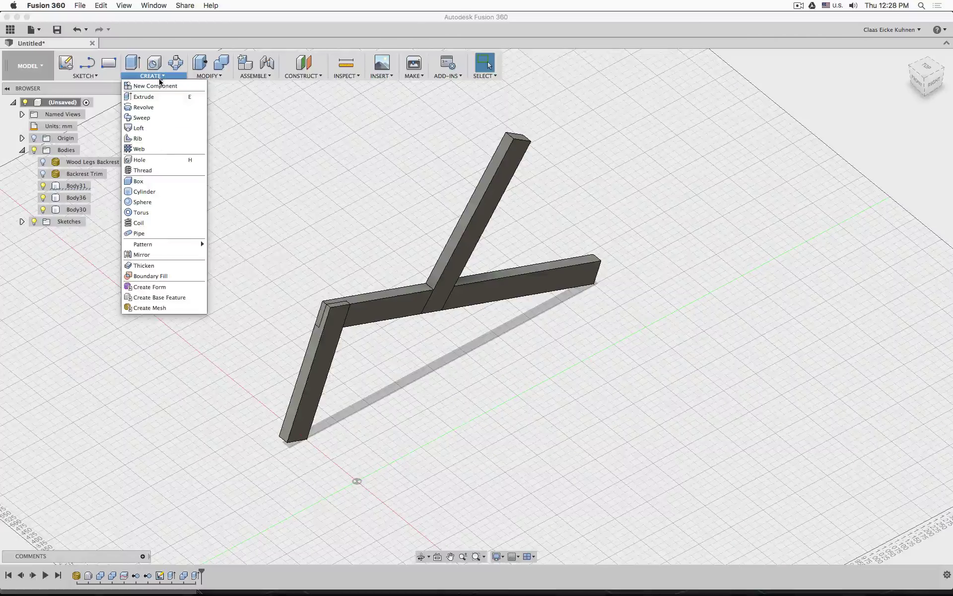
{"action": "left_click", "coordinate": [164, 256]}
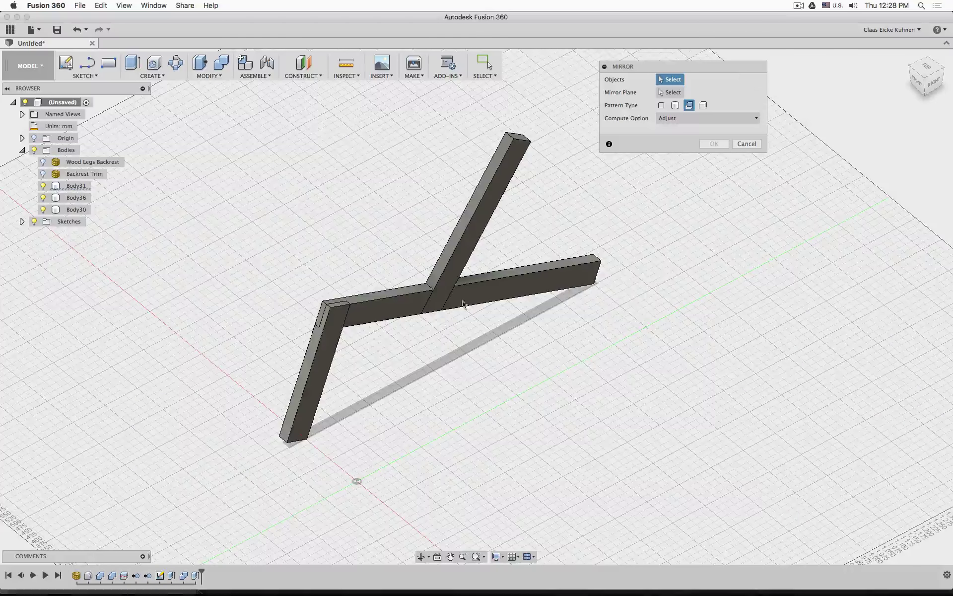
{"action": "left_click", "coordinate": [675, 106]}
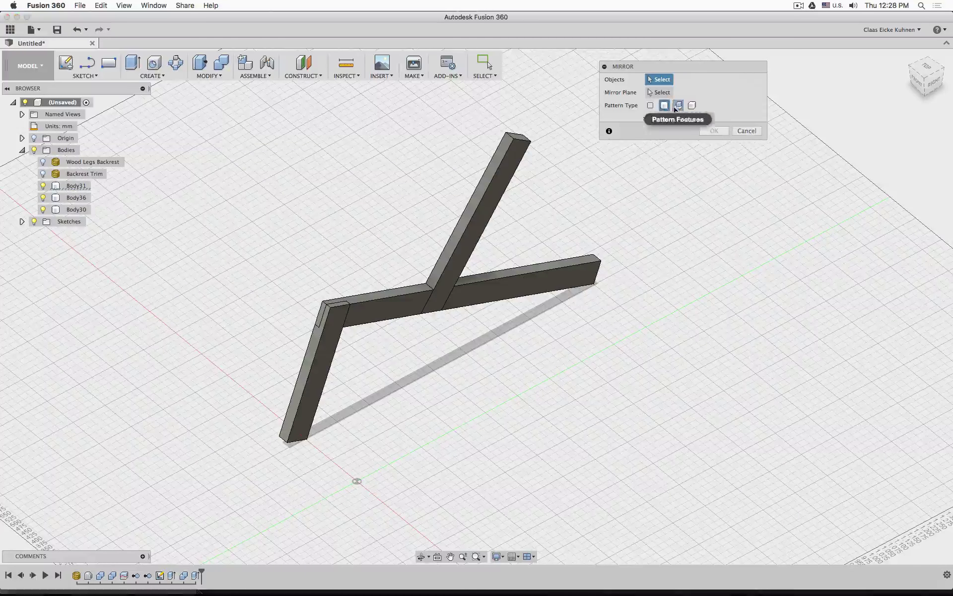
{"action": "left_click", "coordinate": [521, 278]}
{"action": "left_click", "coordinate": [471, 219]}
{"action": "left_click", "coordinate": [305, 386]}
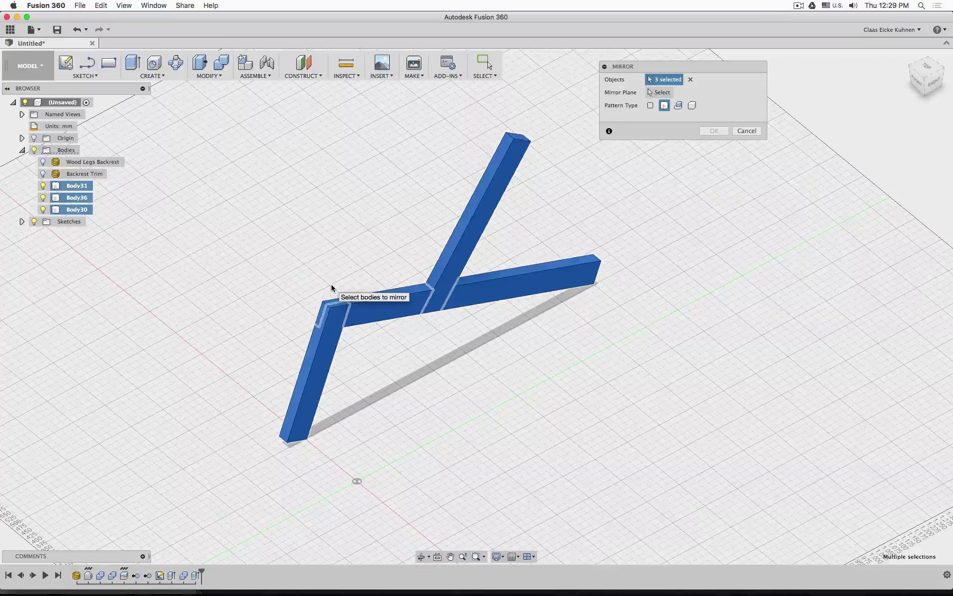
{"action": "left_click", "coordinate": [658, 94]}
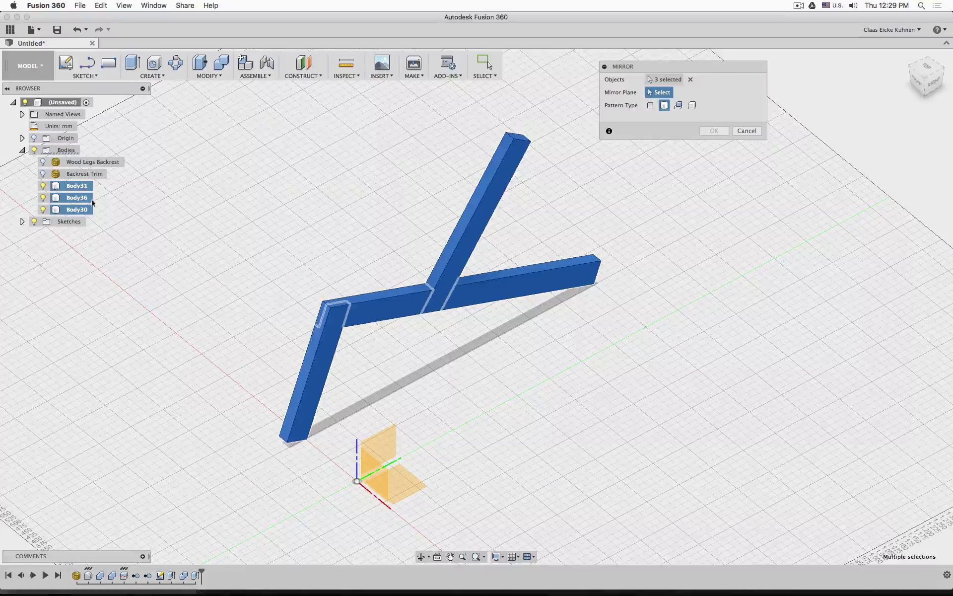
{"action": "left_click", "coordinate": [22, 138]}
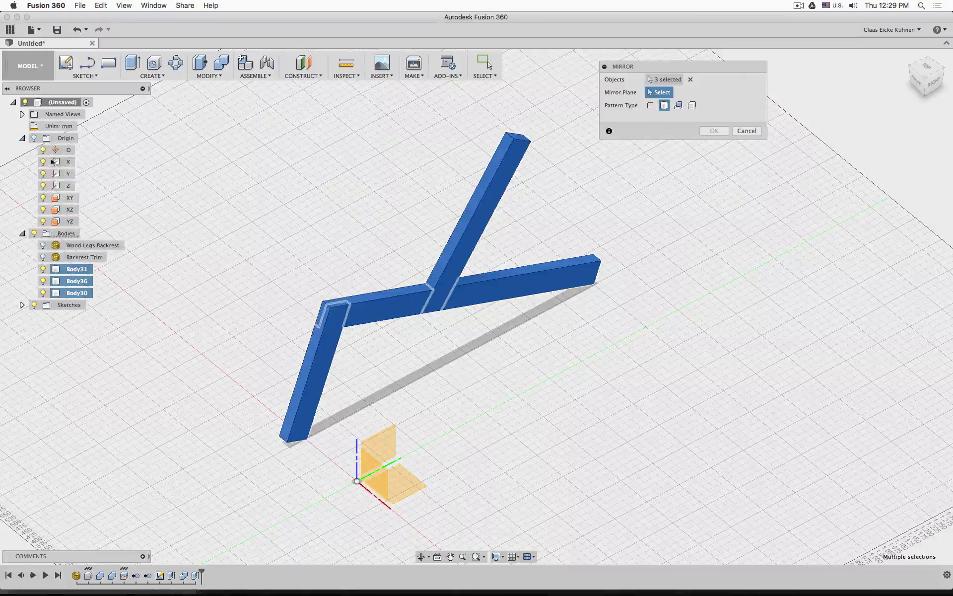
{"action": "left_click", "coordinate": [390, 447]}
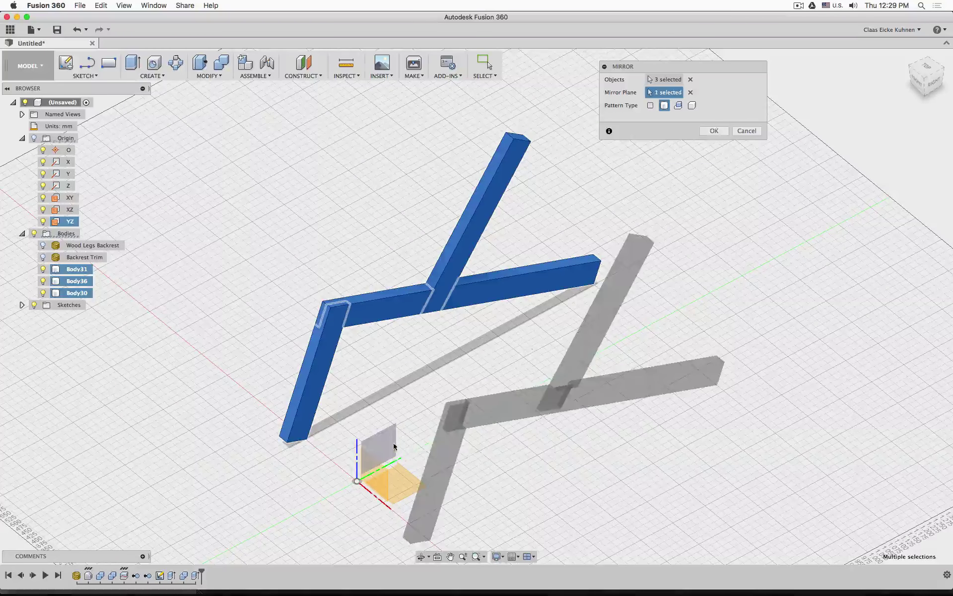
{"action": "left_click", "coordinate": [715, 131]}
Examine both side frames from several angles and highlight the mirrored bodies through the Mirror feature in the timeline.
{"action": "middle_click_drag", "start_coordinate": [356, 481], "coordinate": [280, 417], "text": "shift"}
{"action": "middle_click_drag", "start_coordinate": [415, 422], "coordinate": [355, 388]}
{"action": "scroll", "coordinate": [362, 348], "scroll_direction": "down", "scroll_amount": 1}
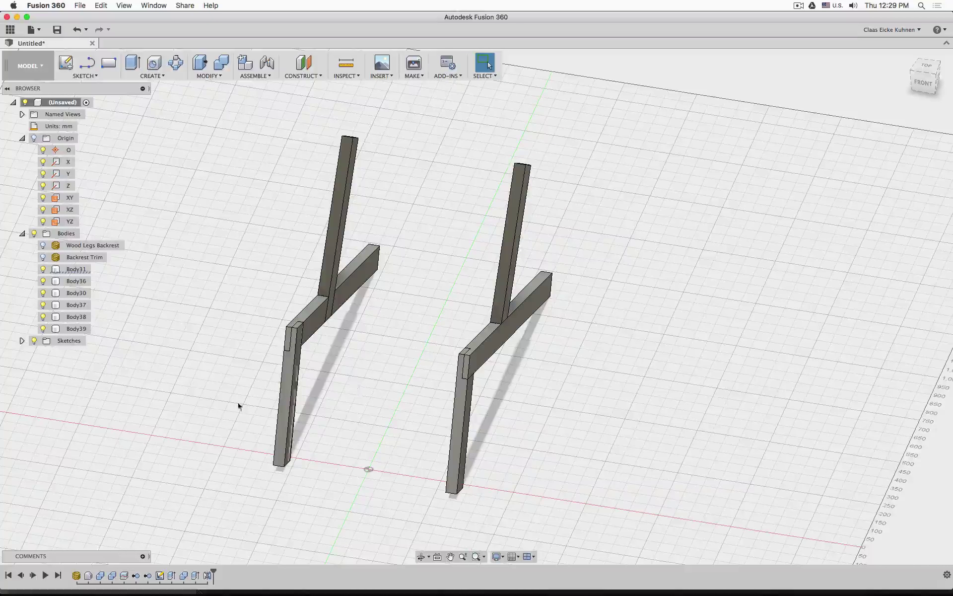
{"action": "left_click", "coordinate": [207, 576]}
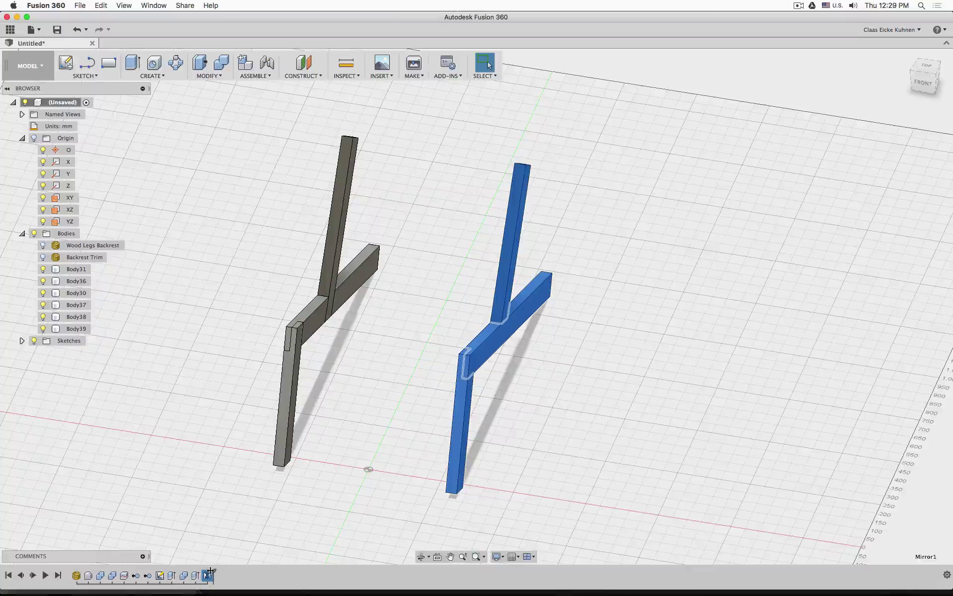
{"action": "mouse_move", "coordinate": [211, 570]}
{"action": "left_mouse_down"}
{"action": "mouse_move", "coordinate": [200, 571]}
{"action": "mouse_move", "coordinate": [211, 572]}
{"action": "left_mouse_up"}
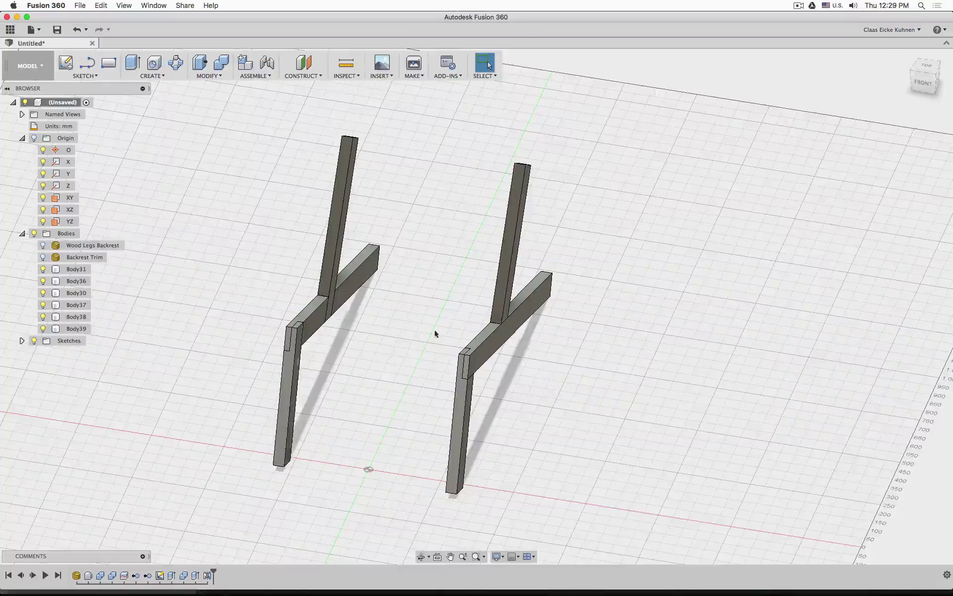
{"action": "middle_click_drag", "start_coordinate": [435, 334], "coordinate": [542, 408], "text": "shift"}
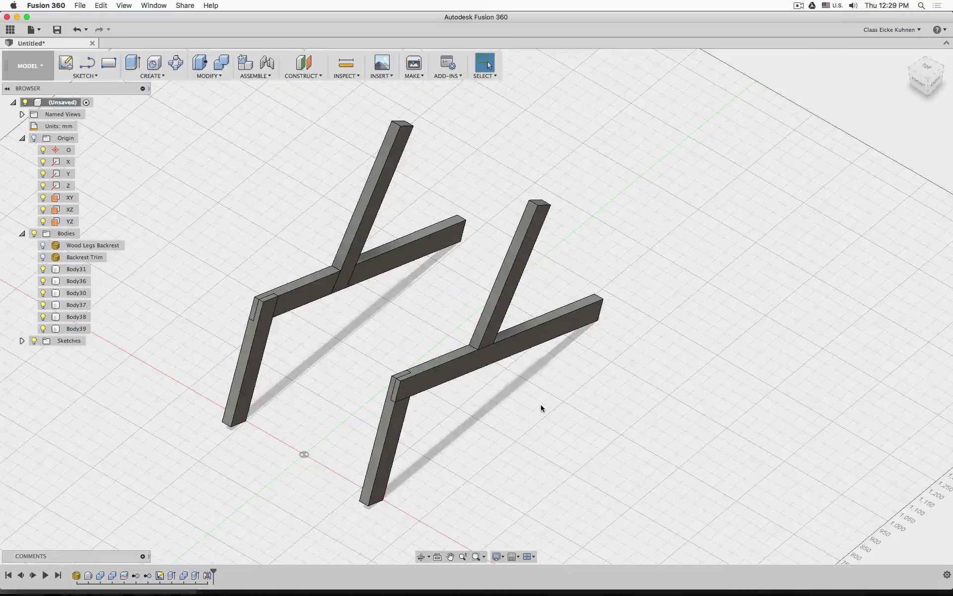
{"action": "middle_click_drag", "start_coordinate": [542, 408], "coordinate": [549, 417], "text": "shift"}
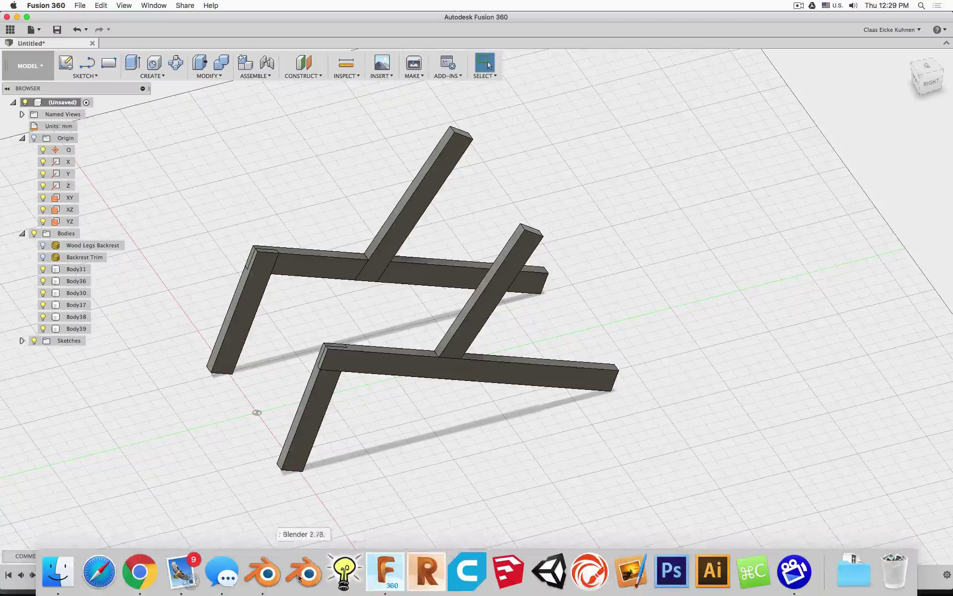
Switch to Blender, show the layer with the chair's wood planks, and select the Wood Plank Front object.
{"action": "left_click", "coordinate": [268, 574]}
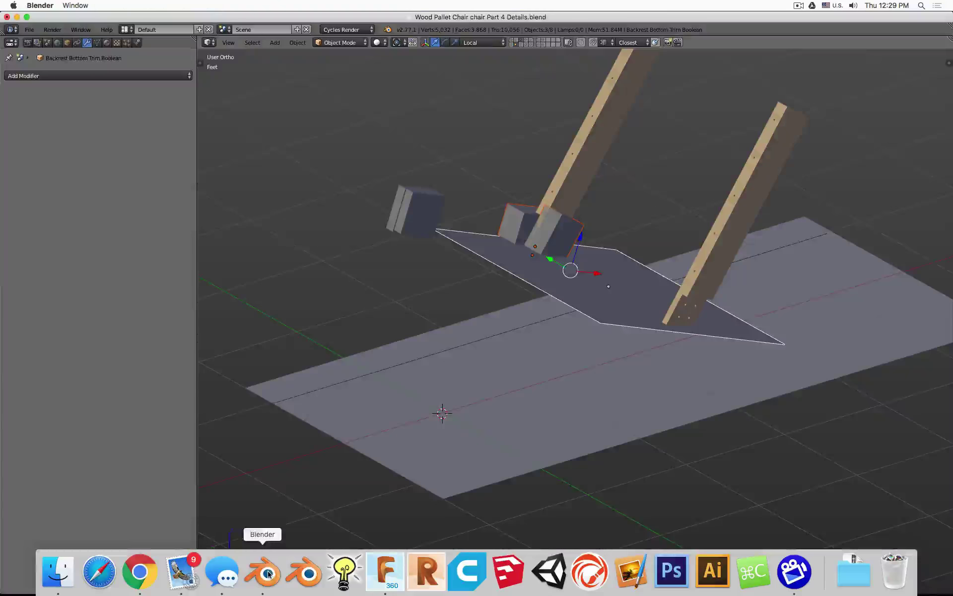
{"action": "left_click", "coordinate": [516, 43]}
{"action": "left_click", "coordinate": [521, 42]}
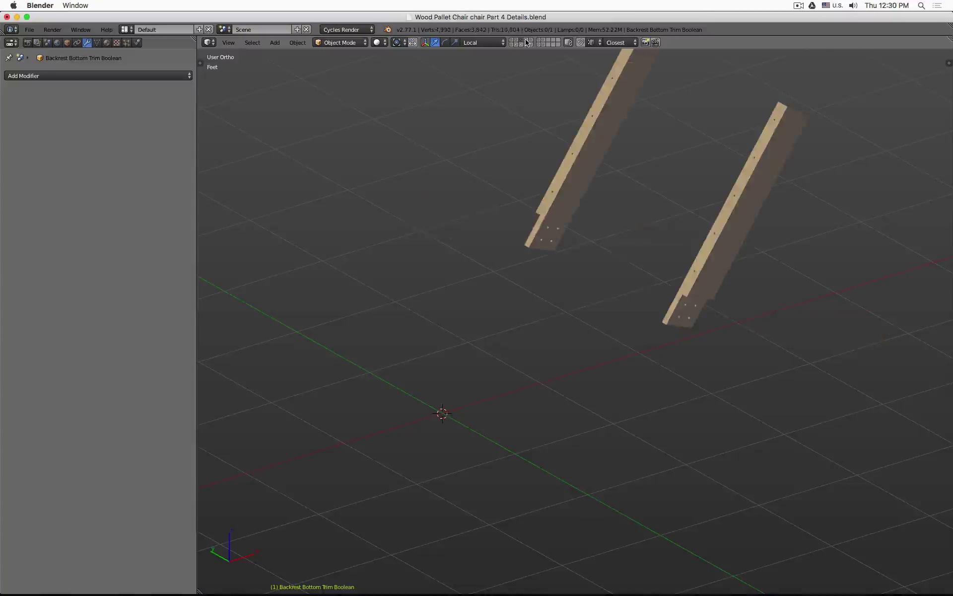
{"action": "left_click", "coordinate": [527, 43]}
{"action": "right_click", "coordinate": [426, 362]}
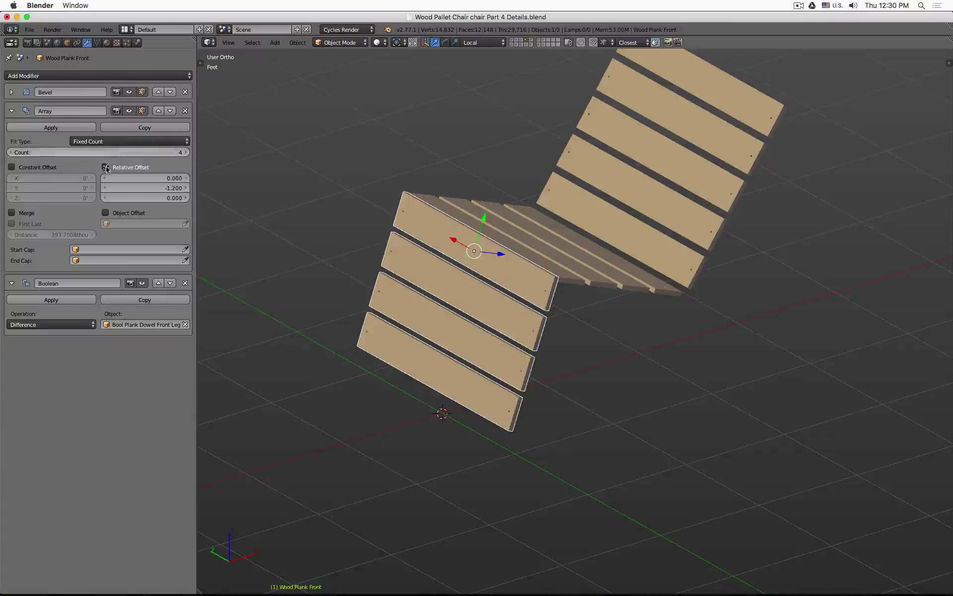
Export the Wood Plank Front object as an OBJ file named "wood plank front" to the Desktop.
{"action": "key", "text": "space"}
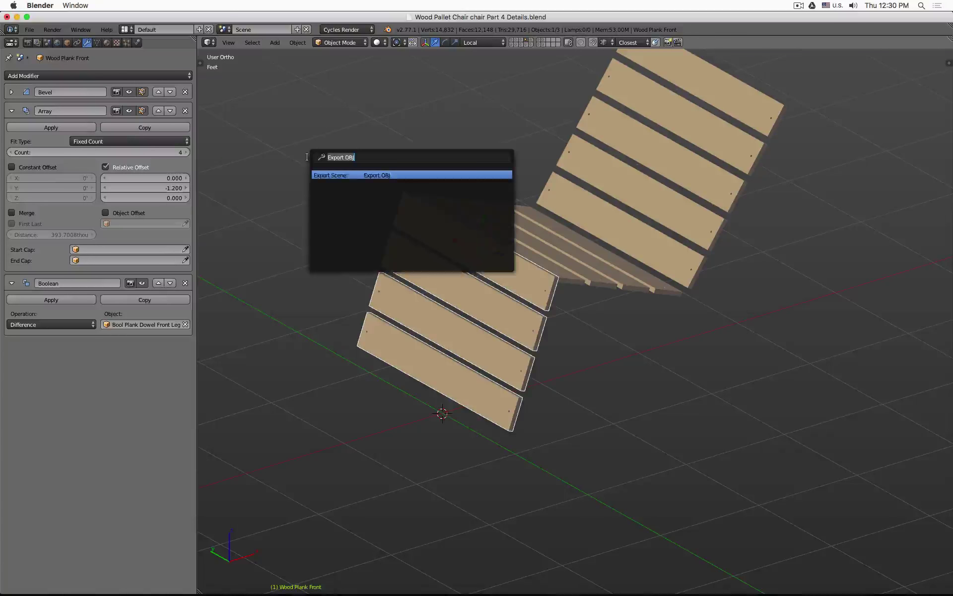
{"action": "key", "text": "Return"}
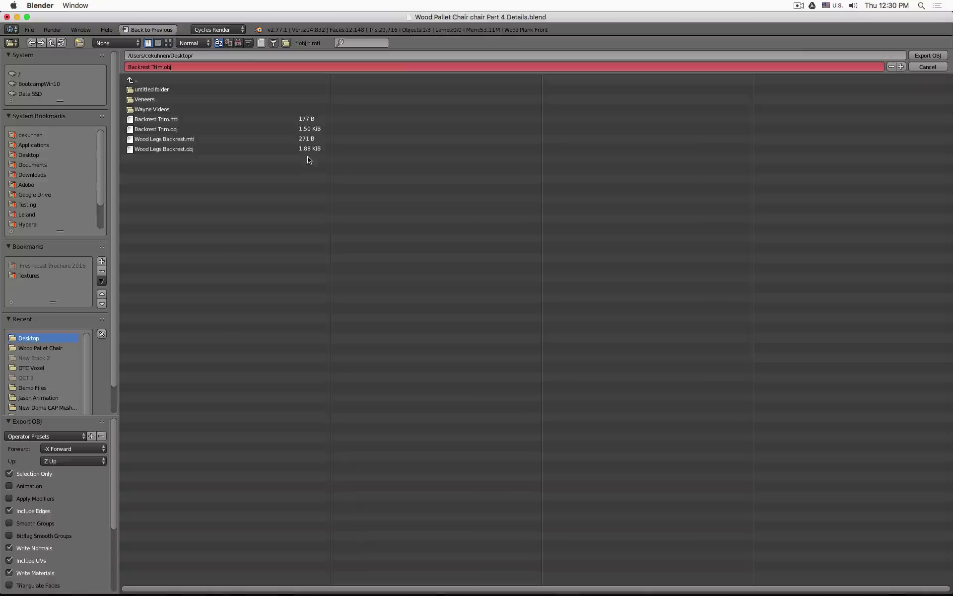
{"action": "left_click", "coordinate": [226, 67]}
{"action": "type", "text": "wood plank front"}
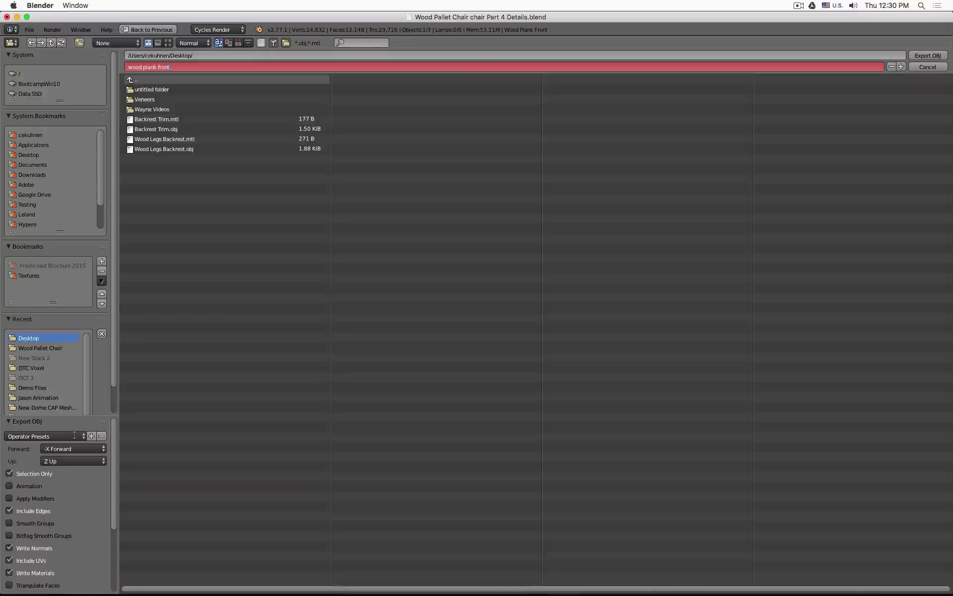
{"action": "key", "text": "Return"}
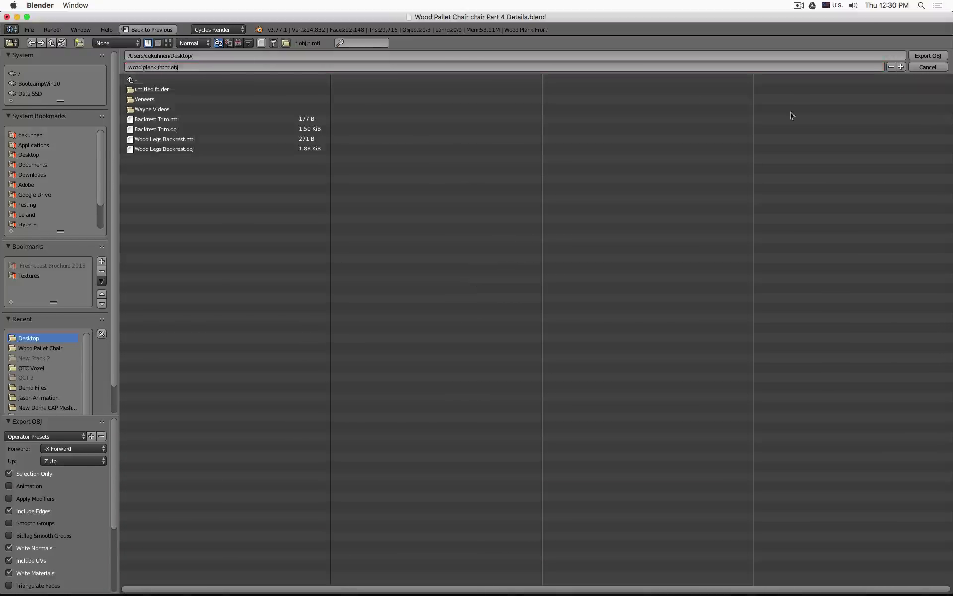
{"action": "left_click", "coordinate": [926, 56]}
Switch to Fusion 360, reopen the existing mesh feature for editing, and insert wood plank front.obj from the Desktop.
{"action": "mouse_move", "coordinate": [224, 591]}
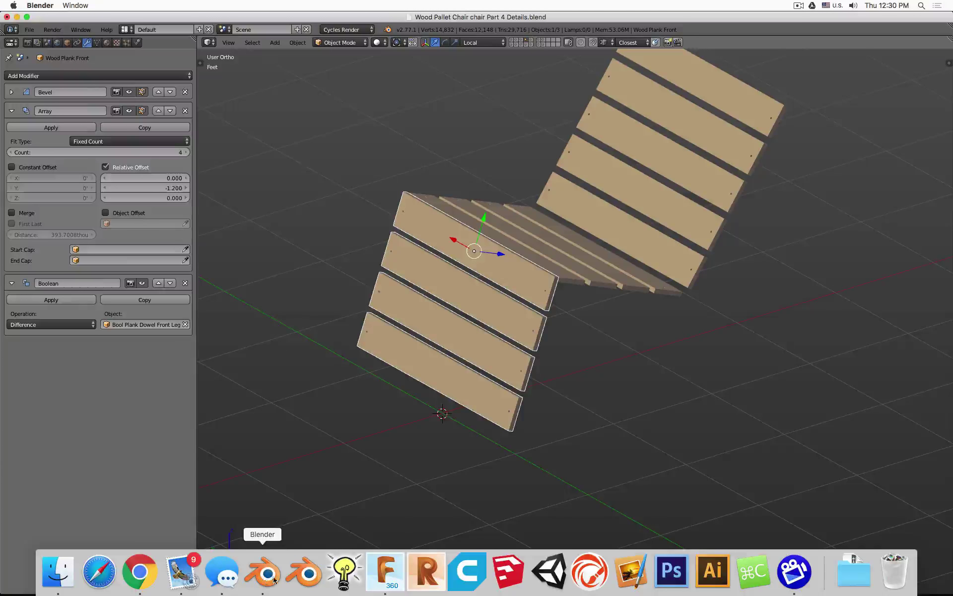
{"action": "left_click", "coordinate": [386, 571]}
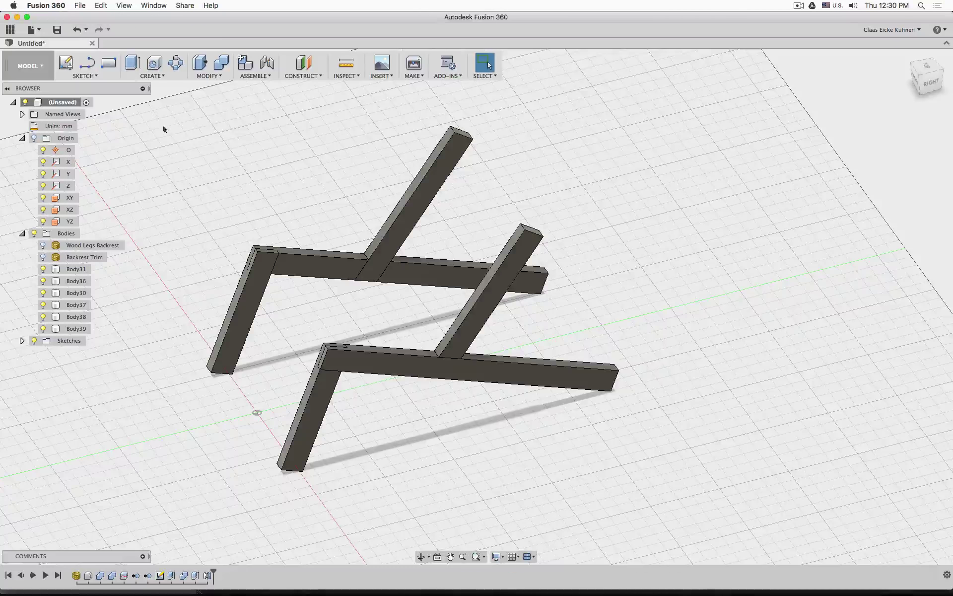
{"action": "double_click", "coordinate": [76, 575]}
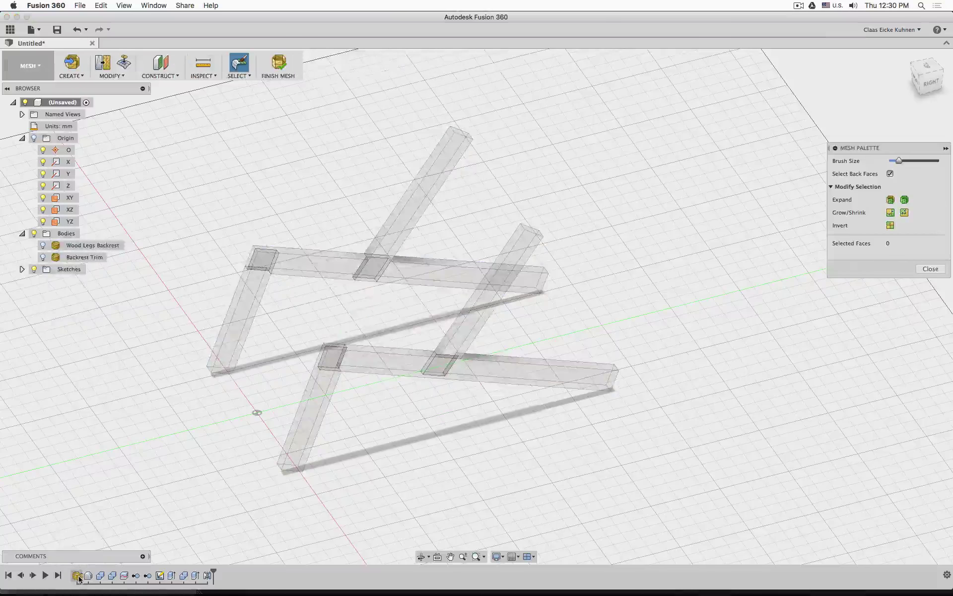
{"action": "left_click", "coordinate": [81, 75]}
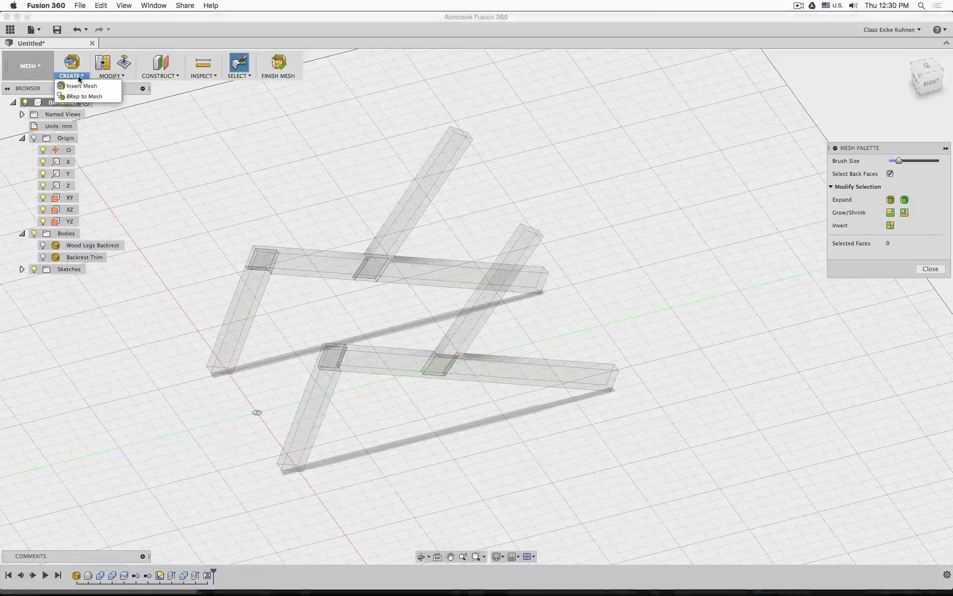
{"action": "left_click", "coordinate": [85, 93]}
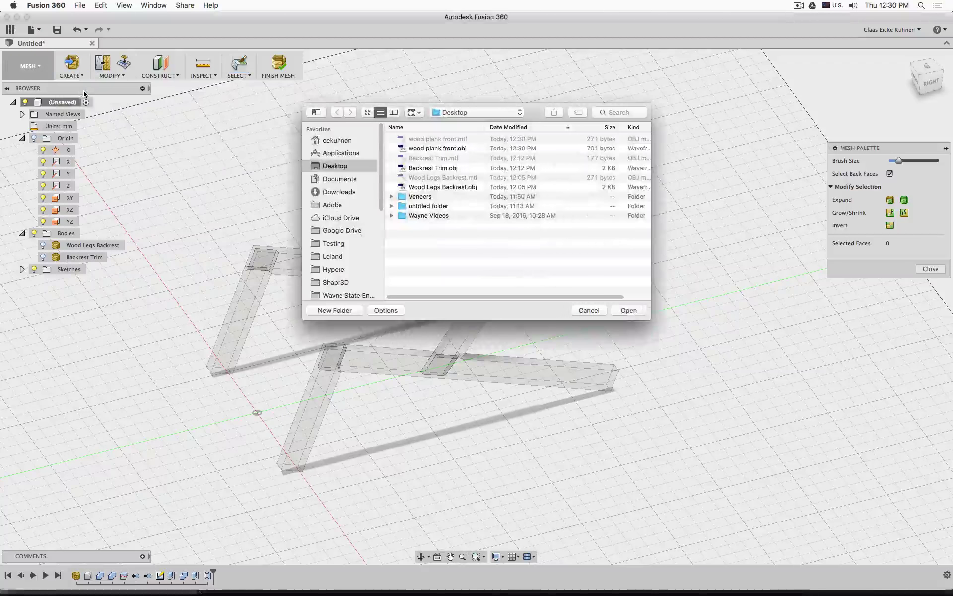
{"action": "left_click", "coordinate": [439, 149]}
{"action": "left_click", "coordinate": [627, 311]}
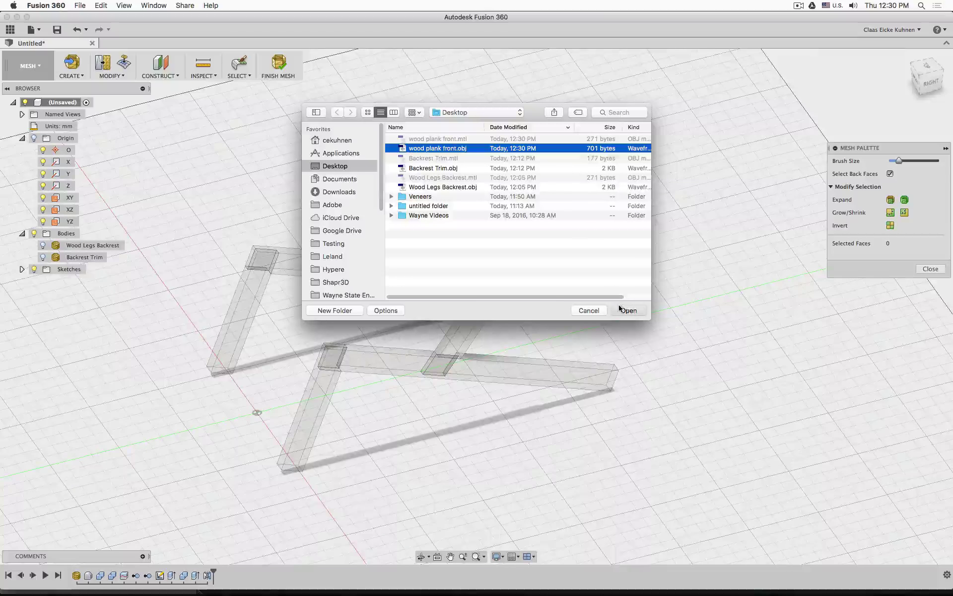
Set the inserted plank mesh's unit type to Meter, accept it, and finish the mesh edit.
{"action": "left_click", "coordinate": [704, 79]}
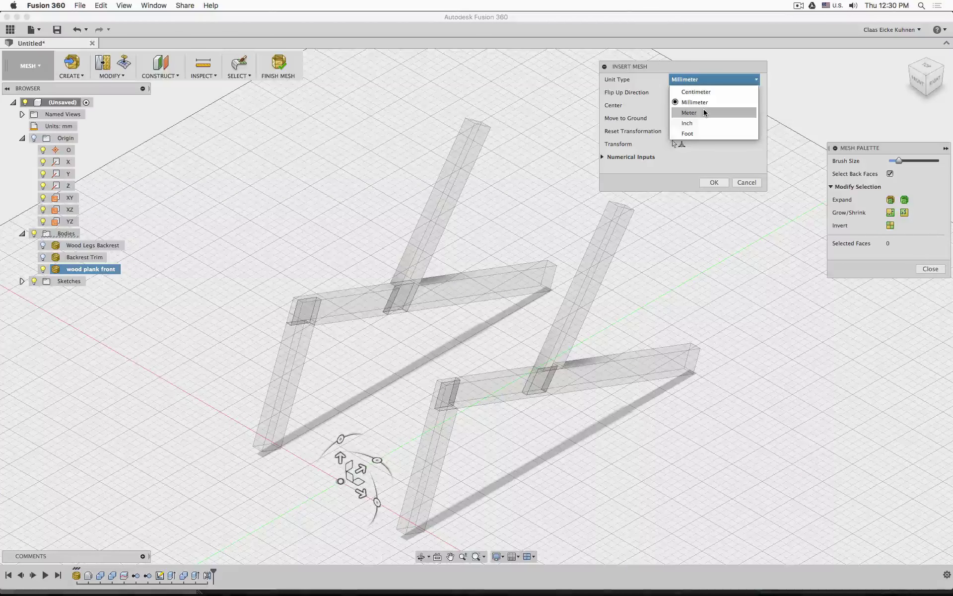
{"action": "left_click", "coordinate": [704, 109]}
{"action": "middle_click_drag", "start_coordinate": [676, 315], "coordinate": [646, 286], "text": "shift"}
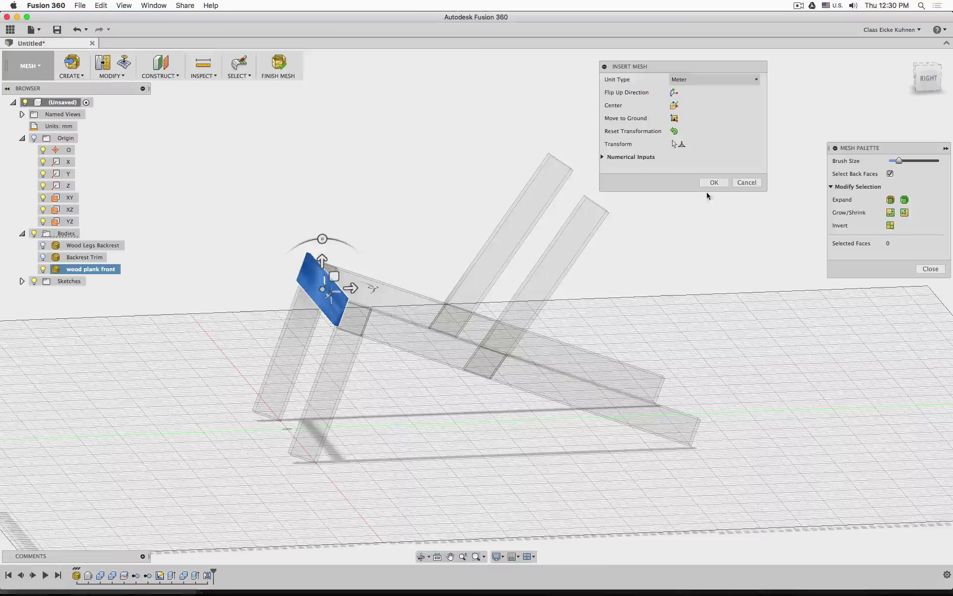
{"action": "left_click", "coordinate": [714, 182]}
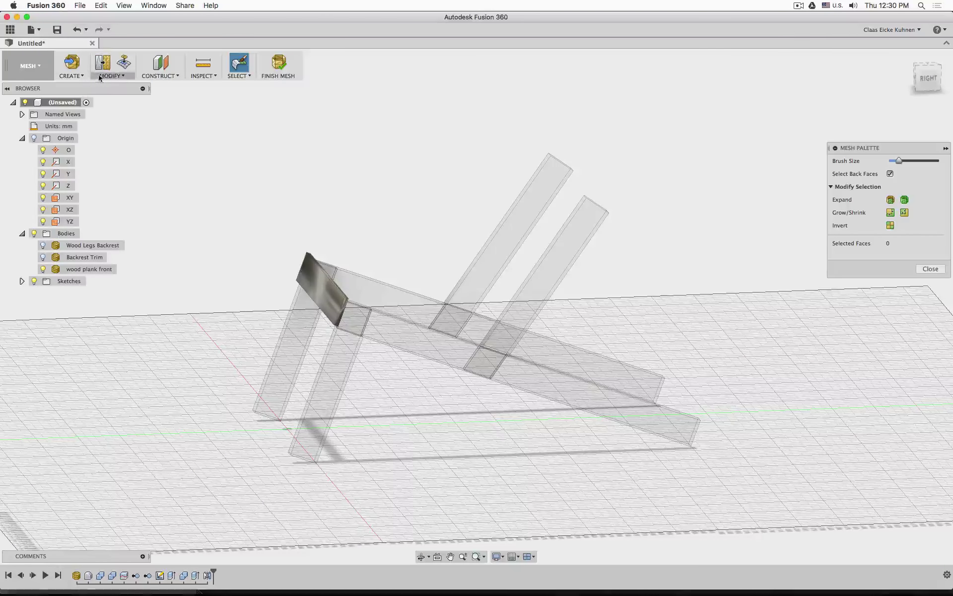
{"action": "left_click", "coordinate": [281, 68]}
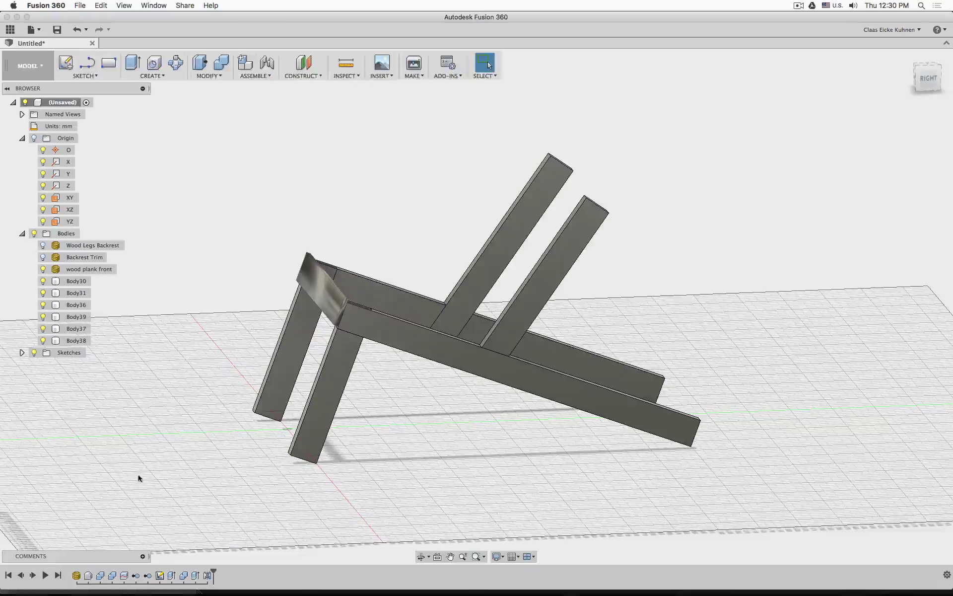
Edit the base feature in the timeline and convert the wood plank front mesh to a BRep as a new body.
{"action": "double_click", "coordinate": [88, 575]}
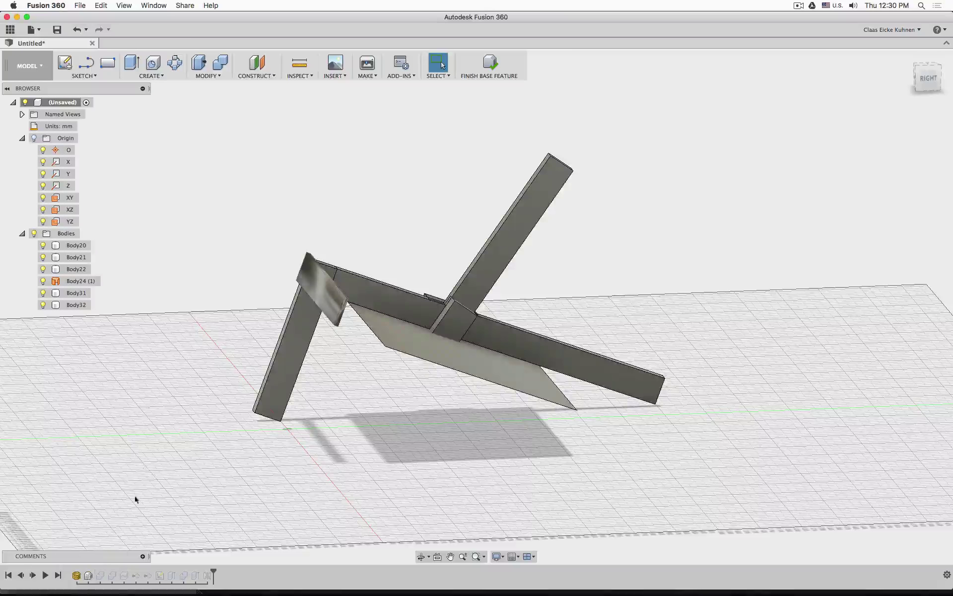
{"action": "left_click", "coordinate": [209, 75]}
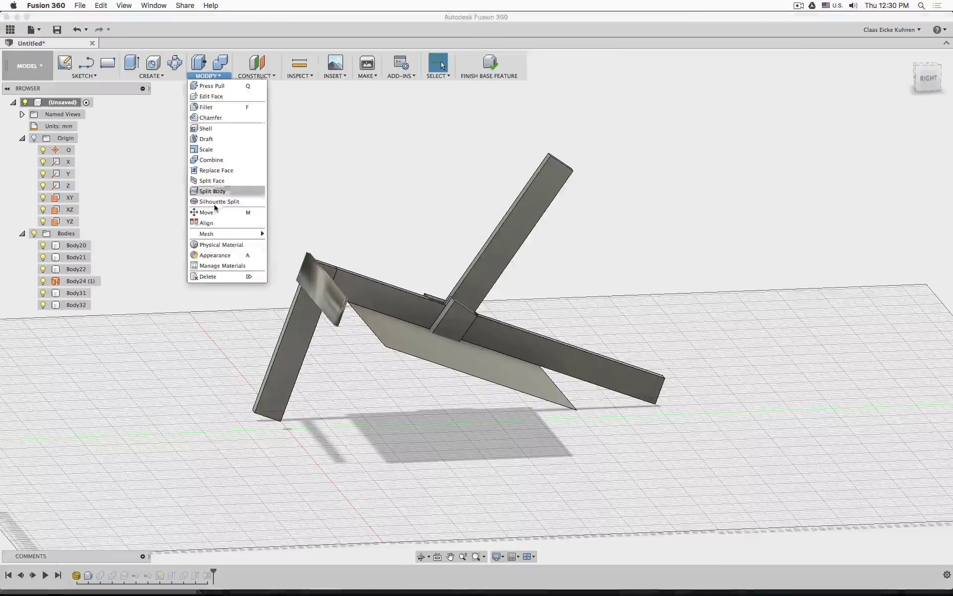
{"action": "mouse_move", "coordinate": [234, 233]}
{"action": "left_click", "coordinate": [291, 239]}
{"action": "left_click", "coordinate": [330, 280]}
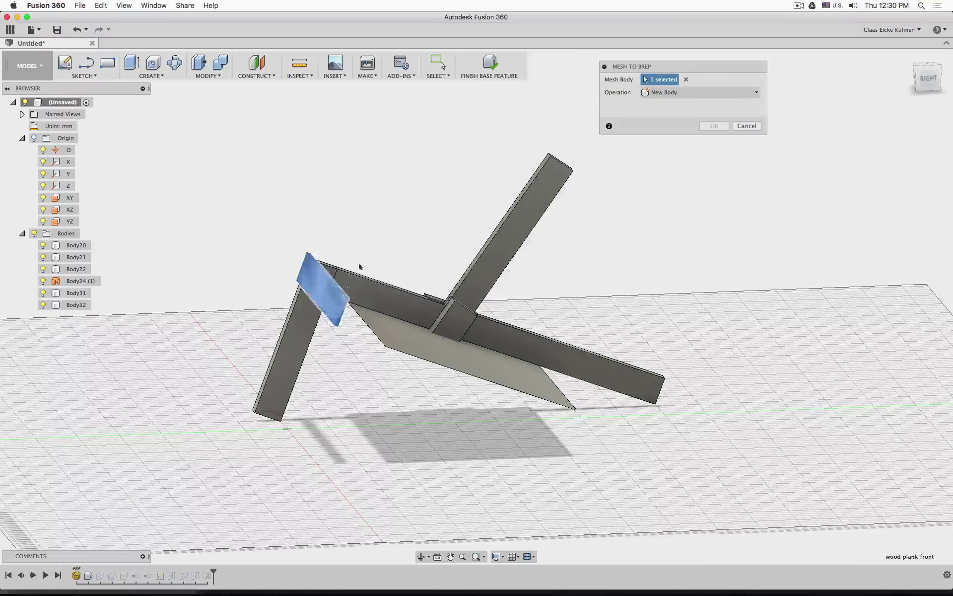
{"action": "left_click", "coordinate": [714, 127]}
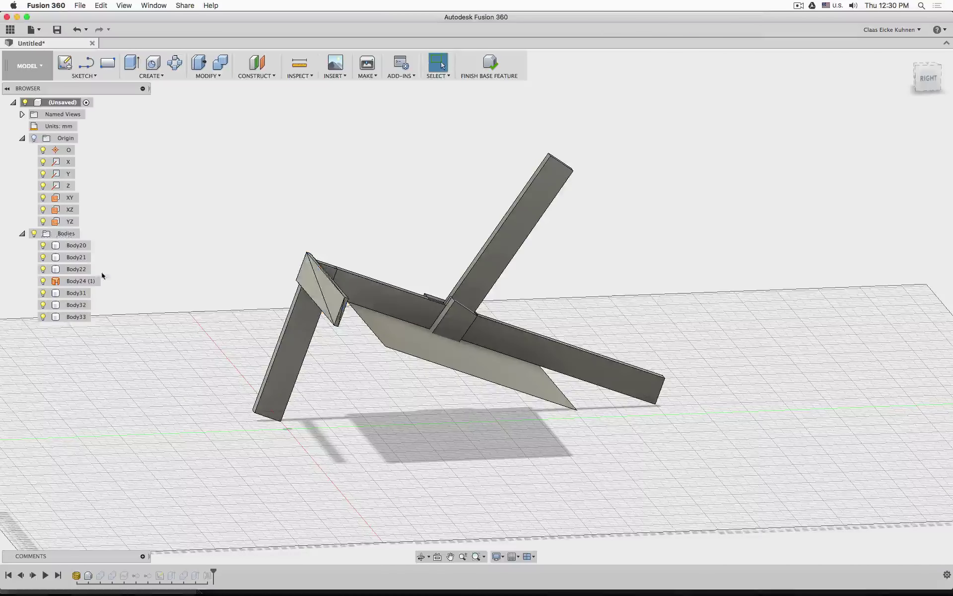
Highlight the converted plank Body33 to inspect its triangulated faces, and switch to the Patch workspace.
{"action": "scroll", "coordinate": [303, 305], "scroll_direction": "down", "scroll_amount": 3}
{"action": "scroll", "coordinate": [312, 284], "scroll_direction": "up", "scroll_amount": 5}
{"action": "mouse_move", "coordinate": [415, 247]}
{"action": "middle_mouse_down", "text": "shift"}
{"action": "mouse_move", "coordinate": [377, 226]}
{"action": "mouse_move", "coordinate": [253, 230]}
{"action": "mouse_move", "coordinate": [427, 247]}
{"action": "mouse_move", "coordinate": [417, 253]}
{"action": "middle_mouse_up", "text": "shift"}
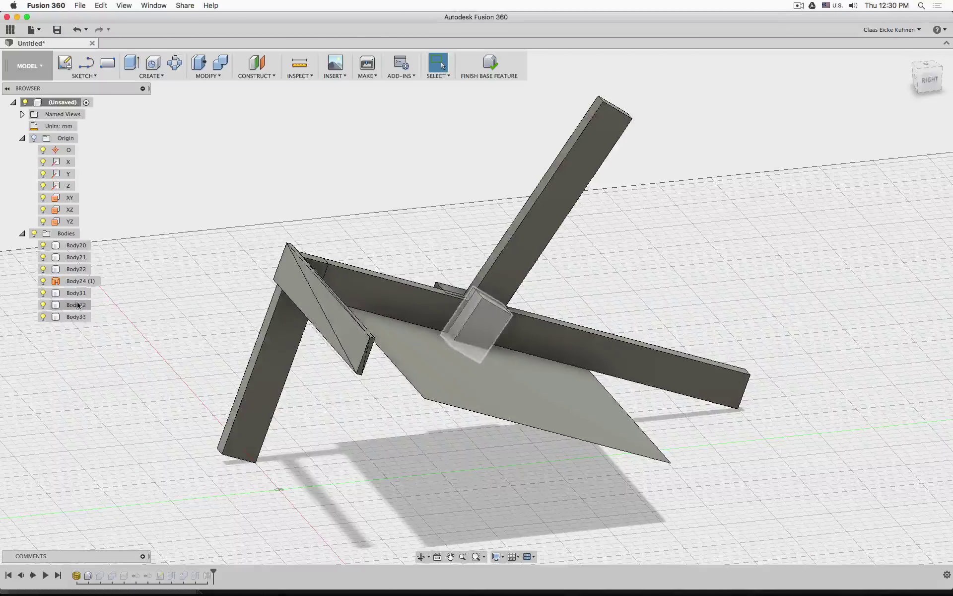
{"action": "left_click", "coordinate": [76, 317]}
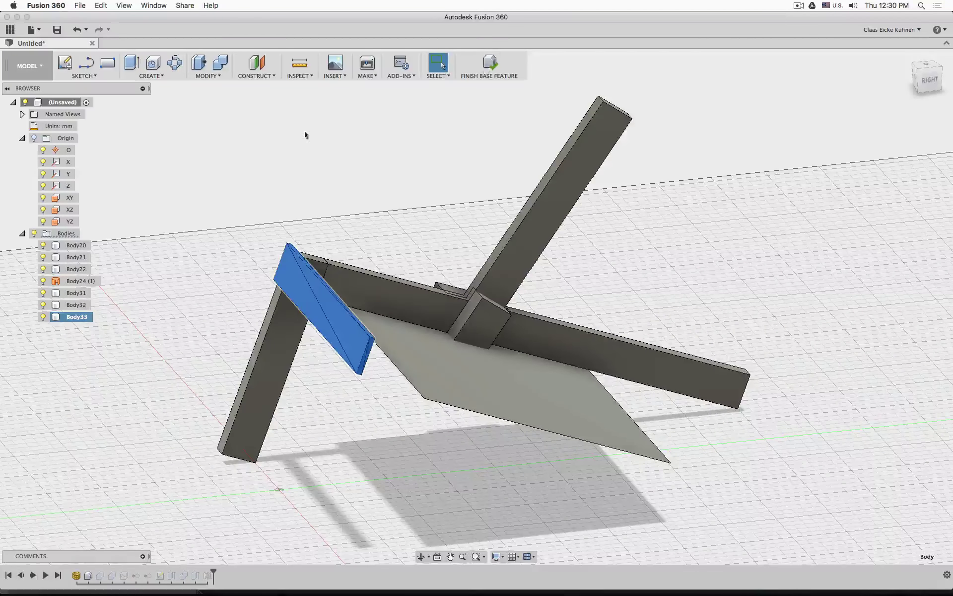
{"action": "scroll", "coordinate": [278, 199], "scroll_direction": "up", "scroll_amount": 10}
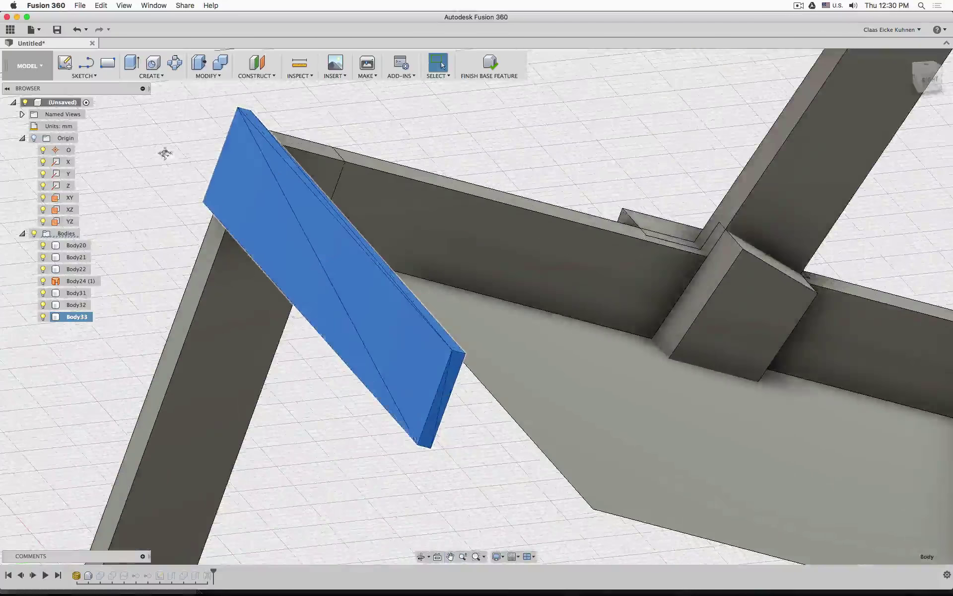
{"action": "middle_click_drag", "start_coordinate": [166, 153], "coordinate": [191, 188]}
{"action": "left_click", "coordinate": [28, 66]}
{"action": "left_click", "coordinate": [22, 107]}
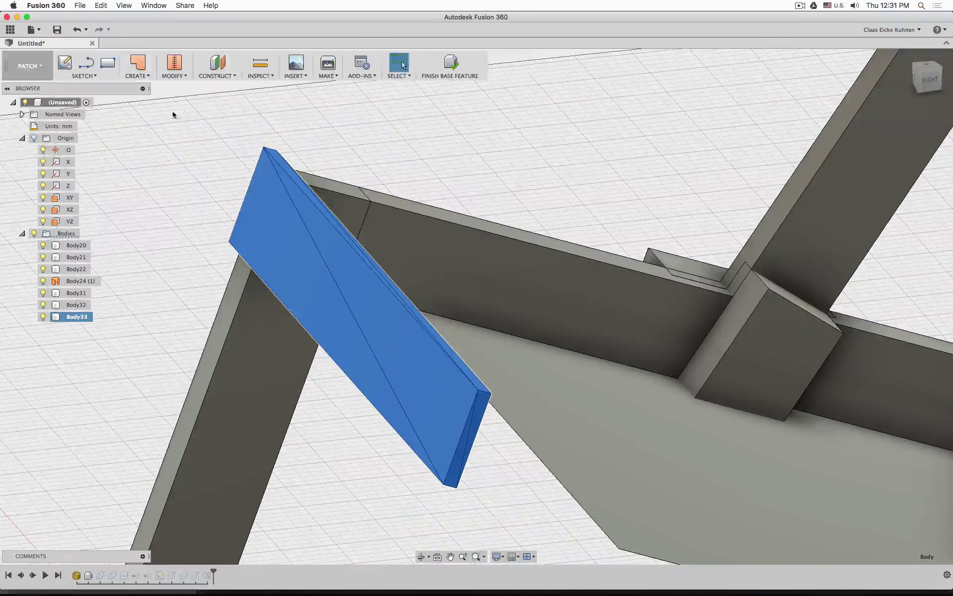
Merge the two triangular faces on the plank's broad front side into a single face.
{"action": "left_click", "coordinate": [179, 76]}
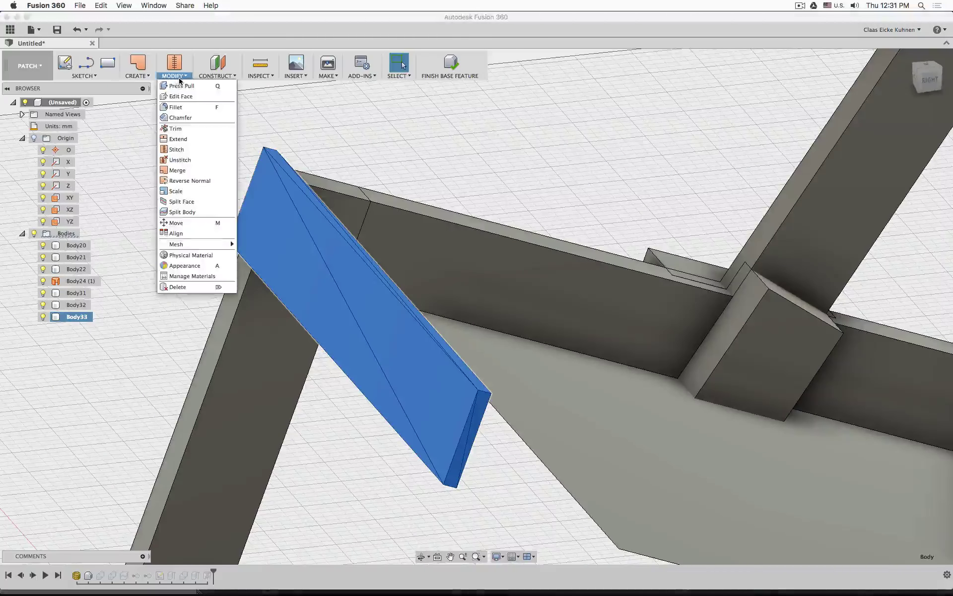
{"action": "left_click", "coordinate": [185, 171]}
{"action": "left_click", "coordinate": [272, 256]}
{"action": "left_click", "coordinate": [378, 297]}
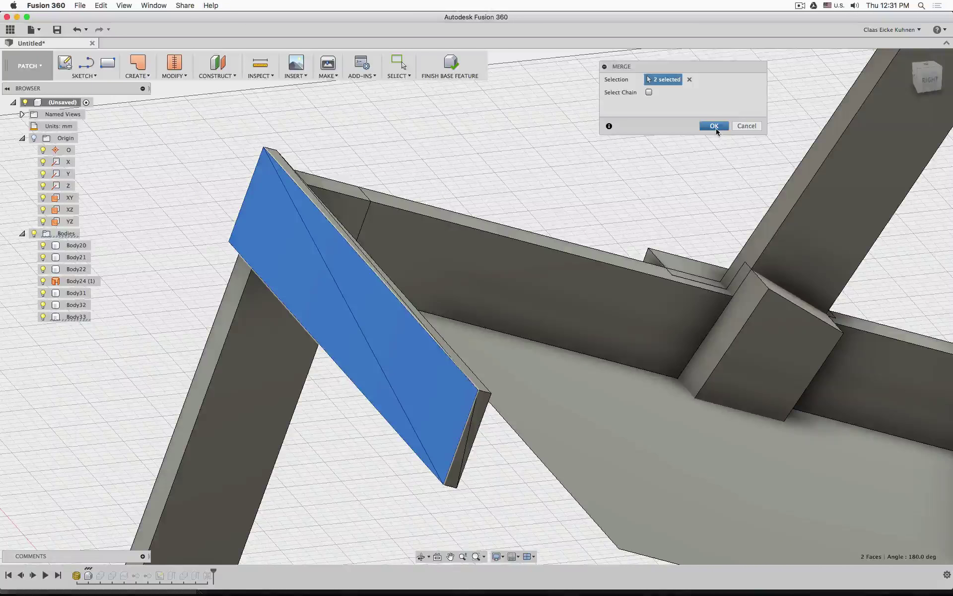
{"action": "left_click", "coordinate": [713, 126]}
Merge the two triangular faces along the plank's narrow top edge into a single face.
{"action": "middle_click_drag", "start_coordinate": [577, 170], "coordinate": [551, 151], "text": "shift"}
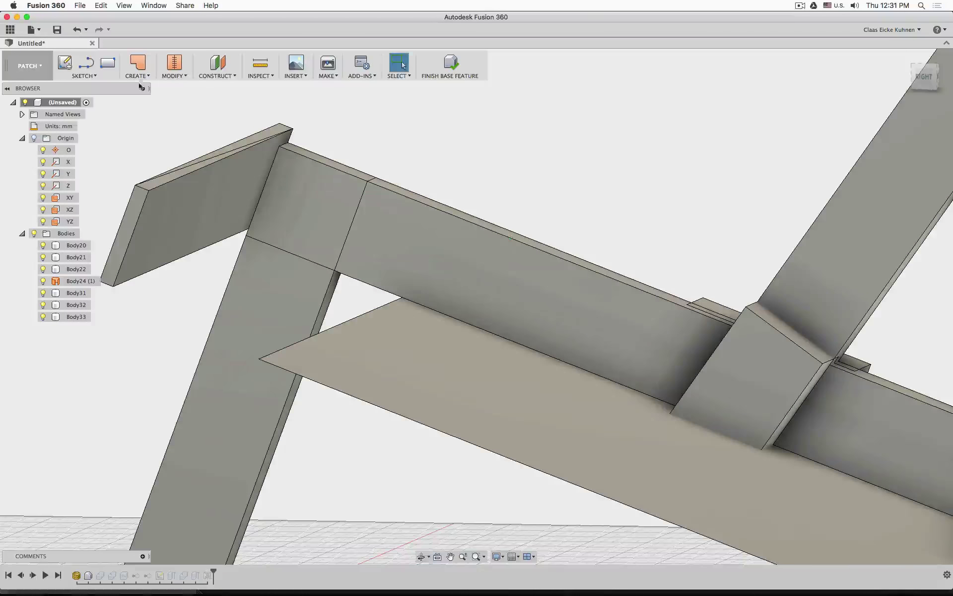
{"action": "left_click", "coordinate": [175, 77]}
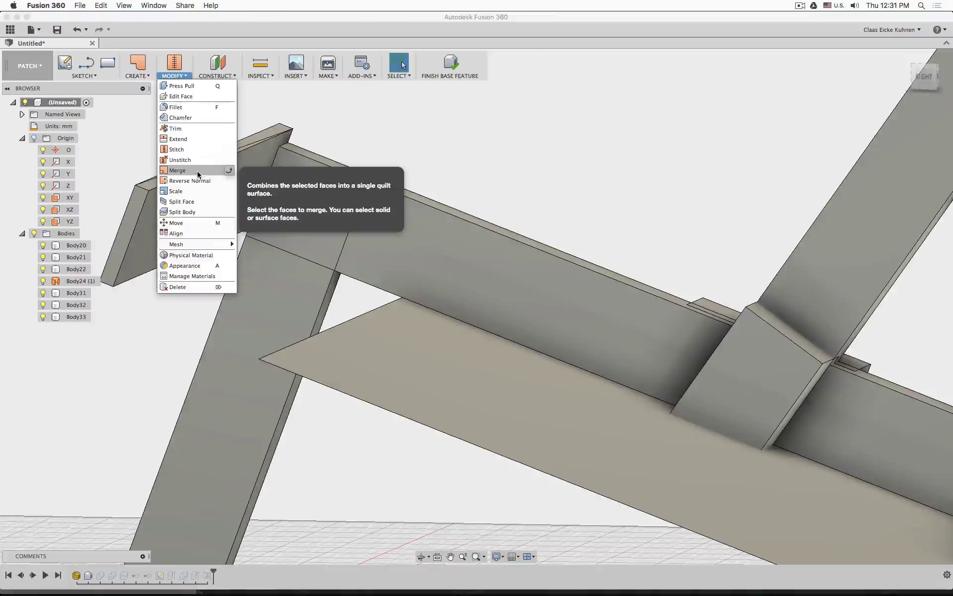
{"action": "left_click", "coordinate": [223, 172]}
{"action": "left_click", "coordinate": [272, 138]}
{"action": "left_click", "coordinate": [214, 160]}
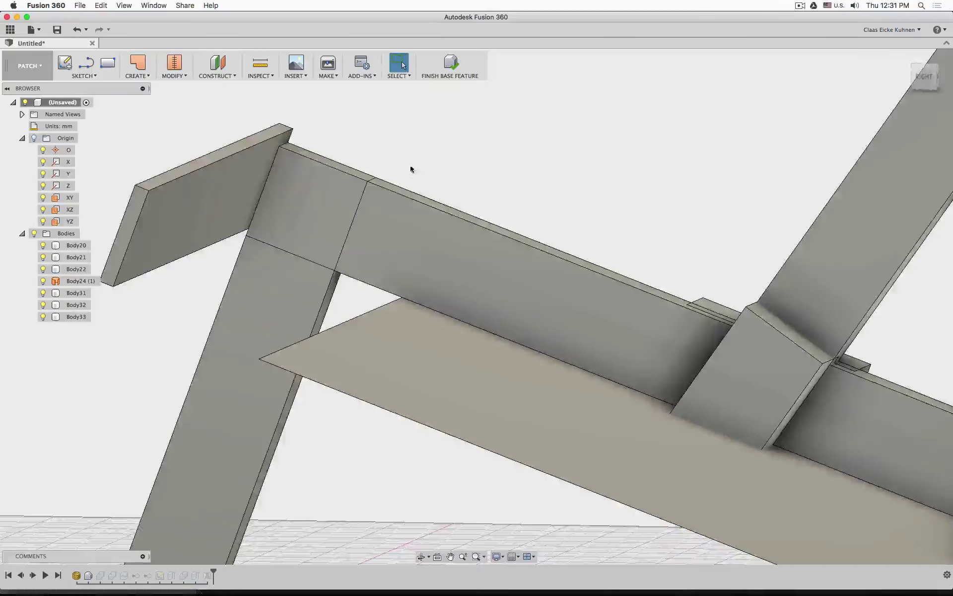
Check how the plank sits on the front leg joint from the right side and in perspective, and finish the base feature.
{"action": "middle_click_drag", "start_coordinate": [410, 168], "coordinate": [547, 155], "text": "shift"}
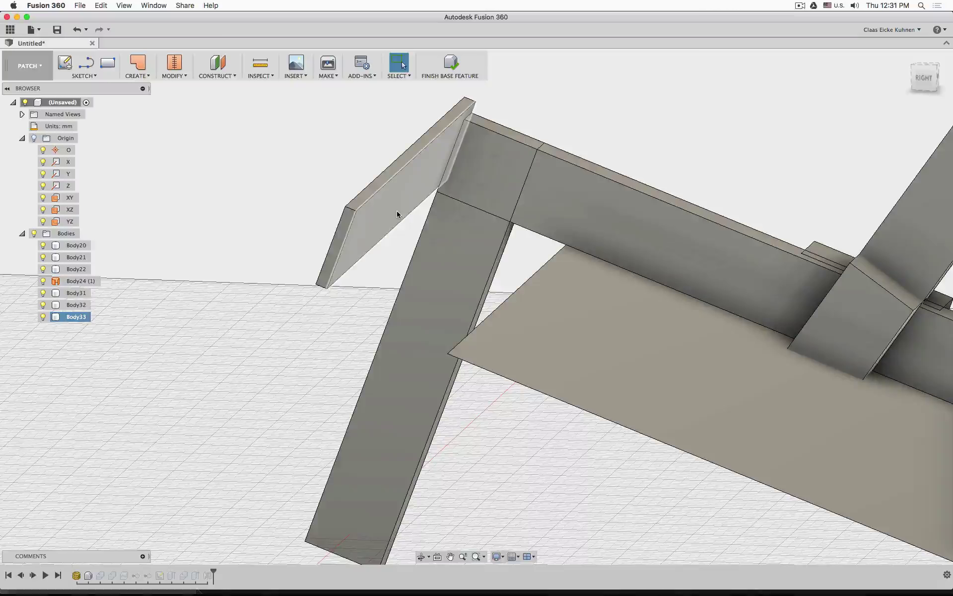
{"action": "left_click", "coordinate": [926, 78]}
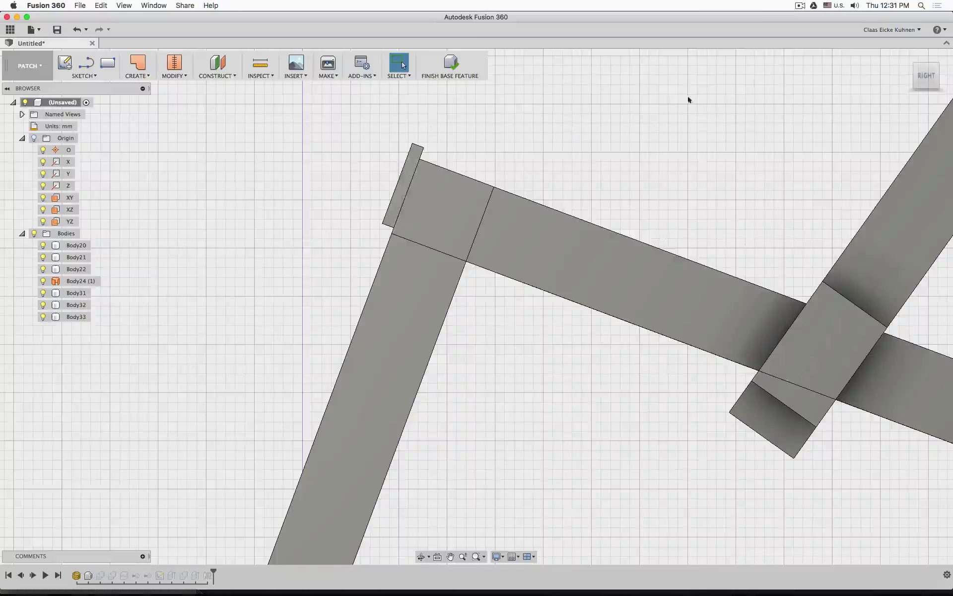
{"action": "left_click_drag", "start_coordinate": [928, 80], "coordinate": [904, 82]}
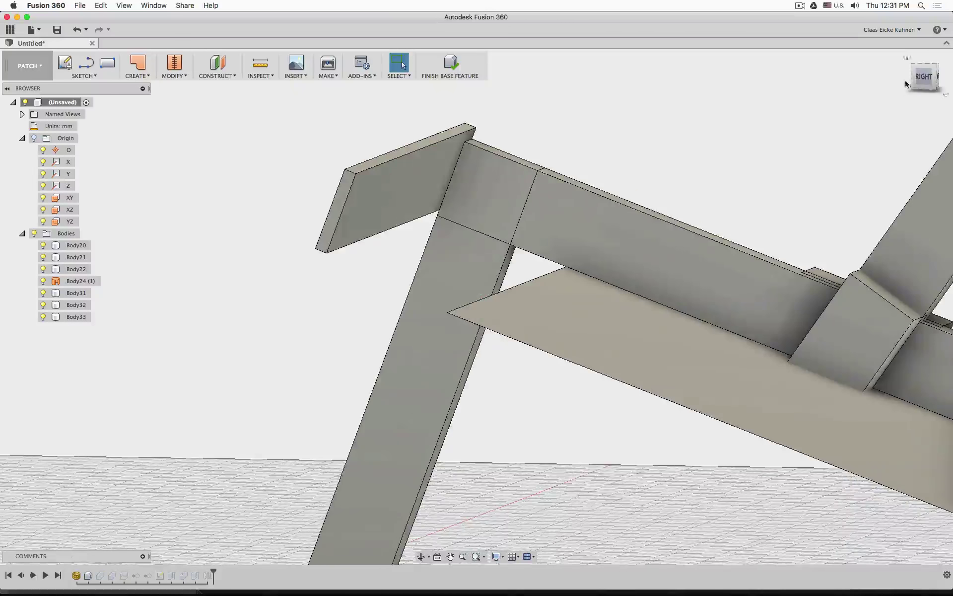
{"action": "left_click", "coordinate": [174, 74]}
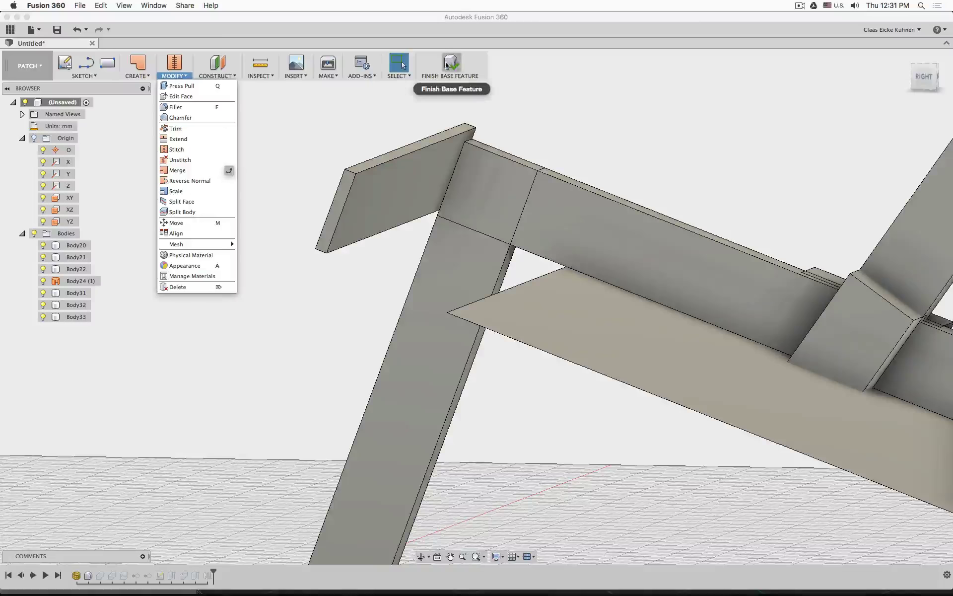
{"action": "left_click", "coordinate": [452, 63]}
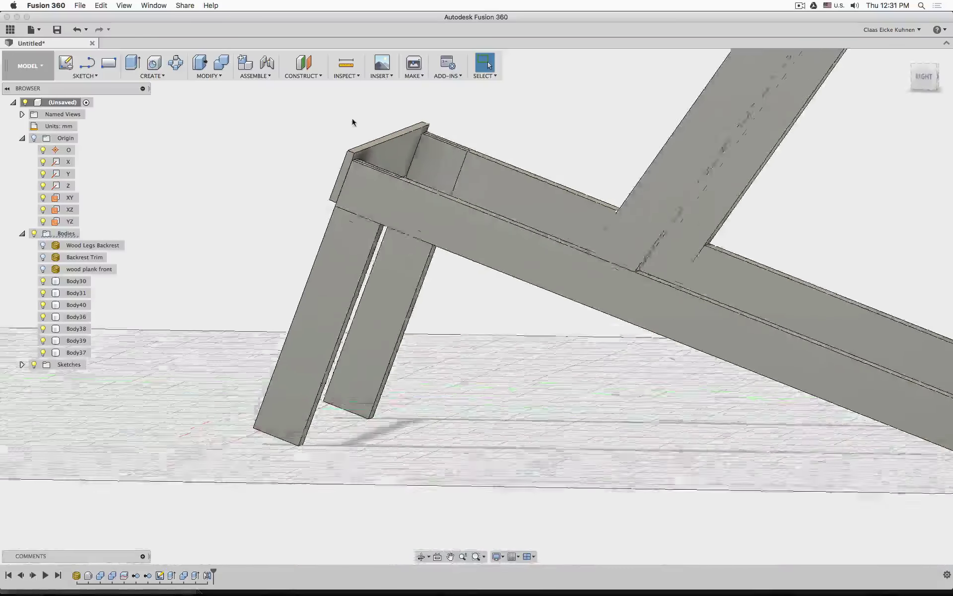
Start a rectangular pattern of bodies, choose the front crossplank as the object, and activate direction selection.
{"action": "middle_click_drag", "start_coordinate": [257, 189], "coordinate": [437, 155], "text": "shift"}
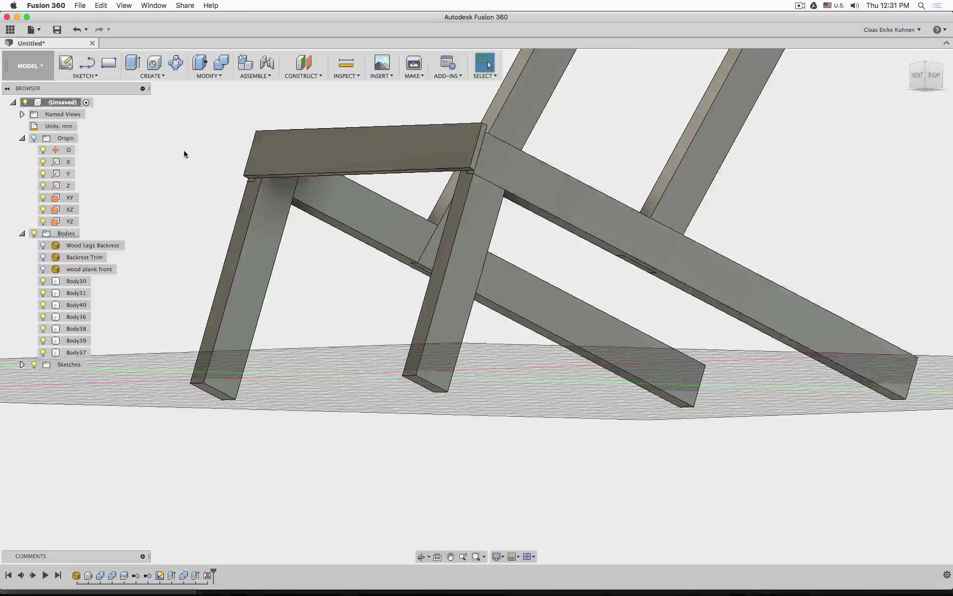
{"action": "left_click", "coordinate": [170, 77]}
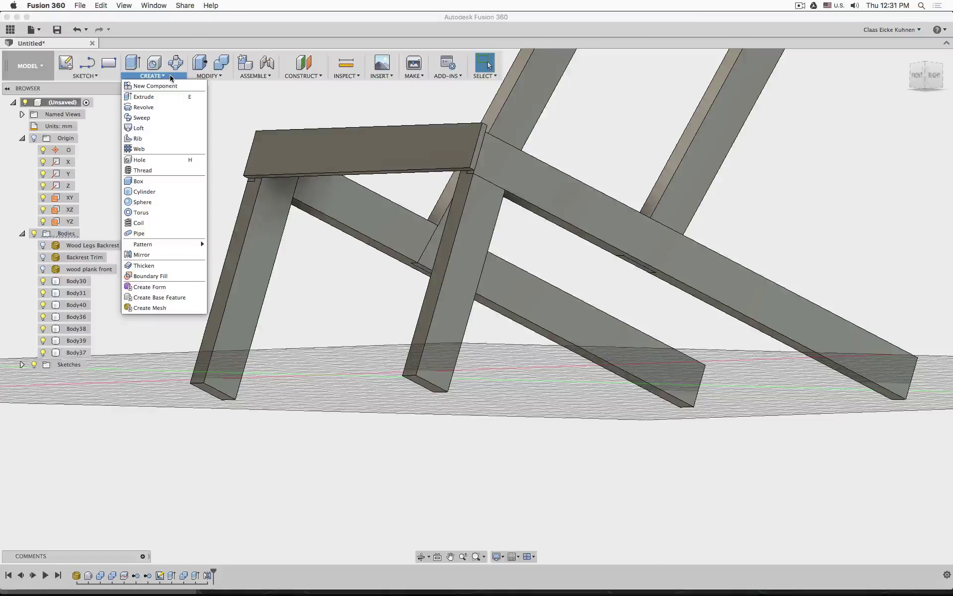
{"action": "mouse_move", "coordinate": [179, 244]}
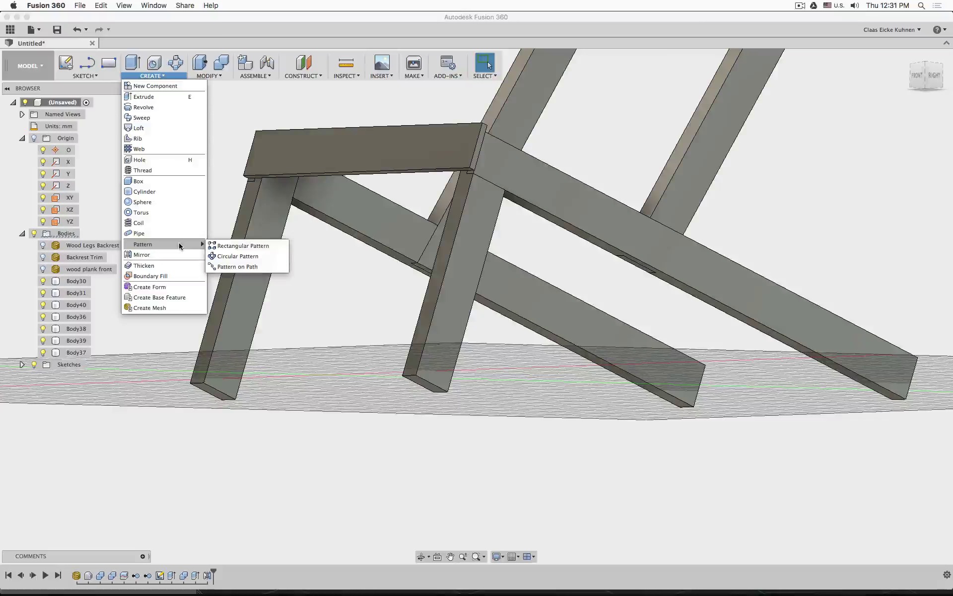
{"action": "left_click", "coordinate": [268, 246]}
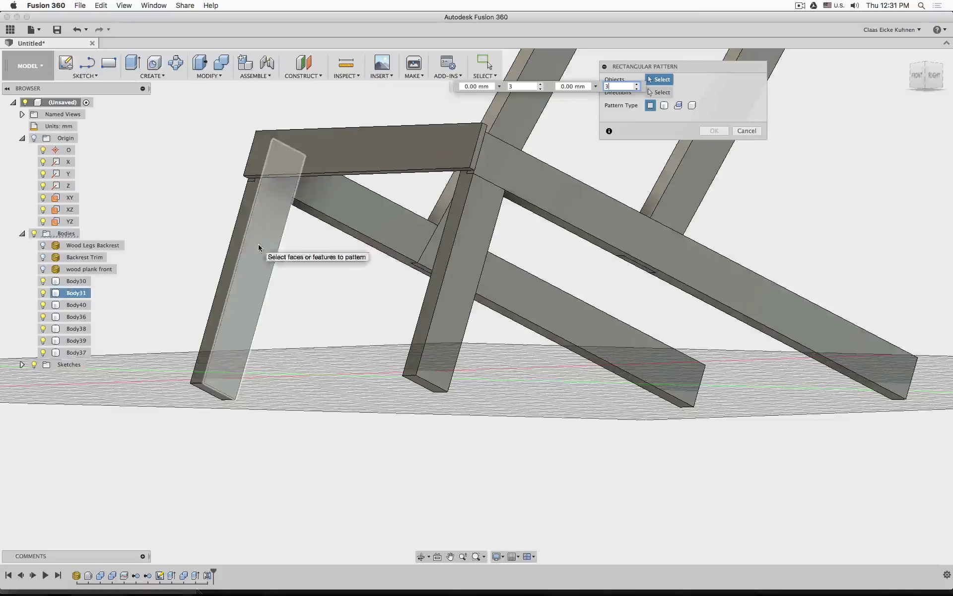
{"action": "middle_click_drag", "start_coordinate": [821, 214], "coordinate": [816, 261]}
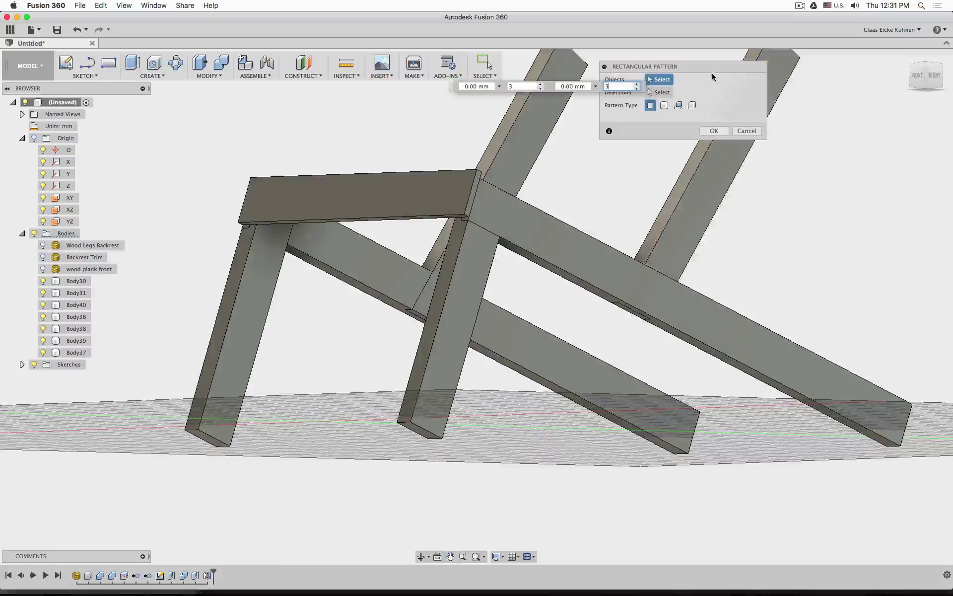
{"action": "left_click_drag", "start_coordinate": [710, 67], "coordinate": [703, 134]}
{"action": "left_click", "coordinate": [659, 173]}
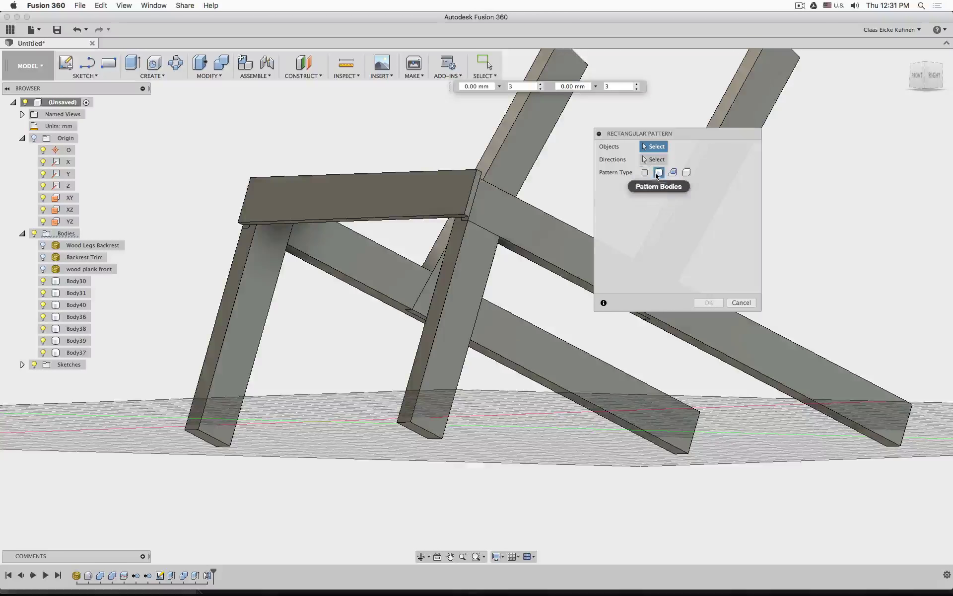
{"action": "left_click", "coordinate": [363, 197]}
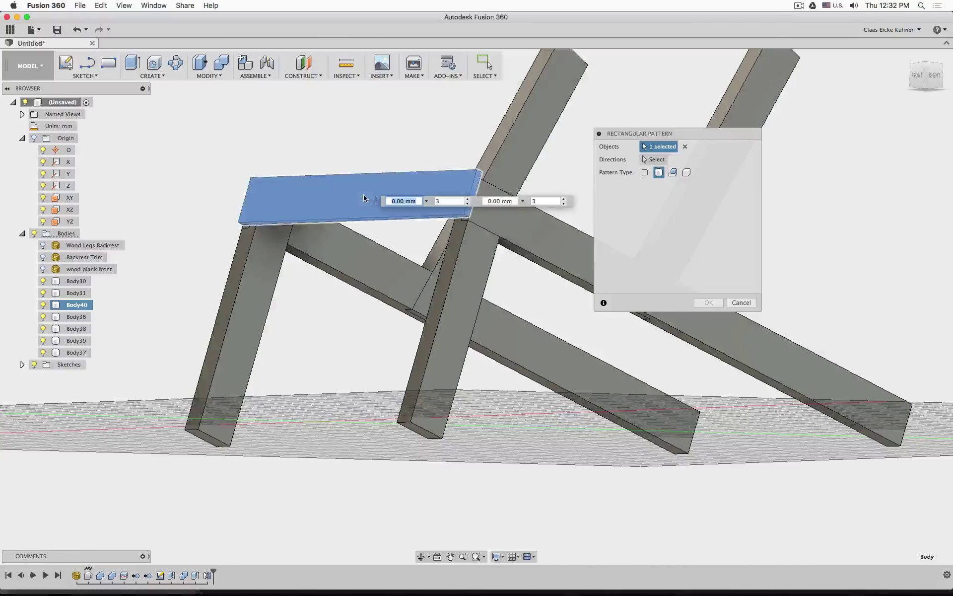
{"action": "left_click", "coordinate": [656, 159]}
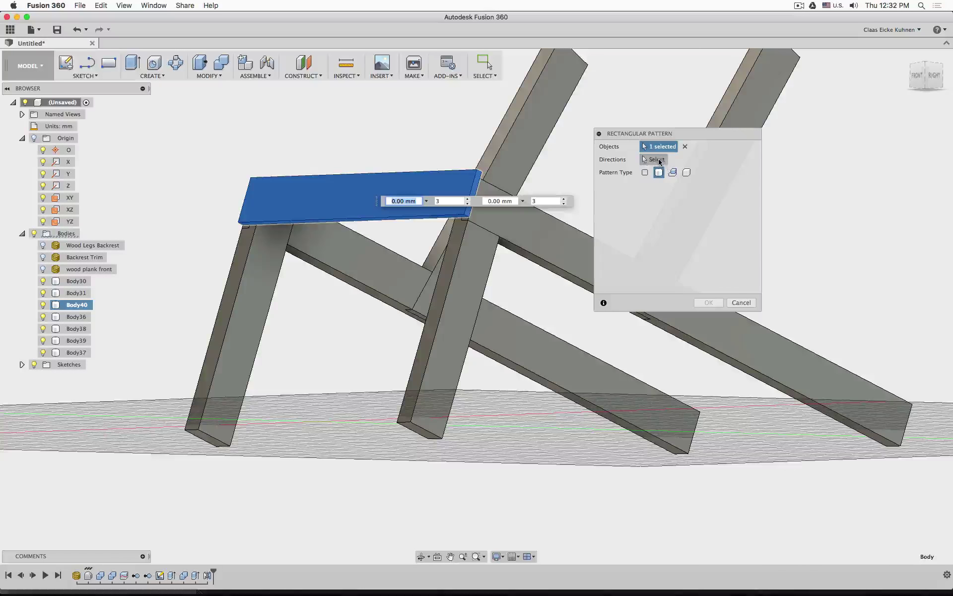
{"action": "left_click_drag", "start_coordinate": [930, 80], "coordinate": [917, 94]}
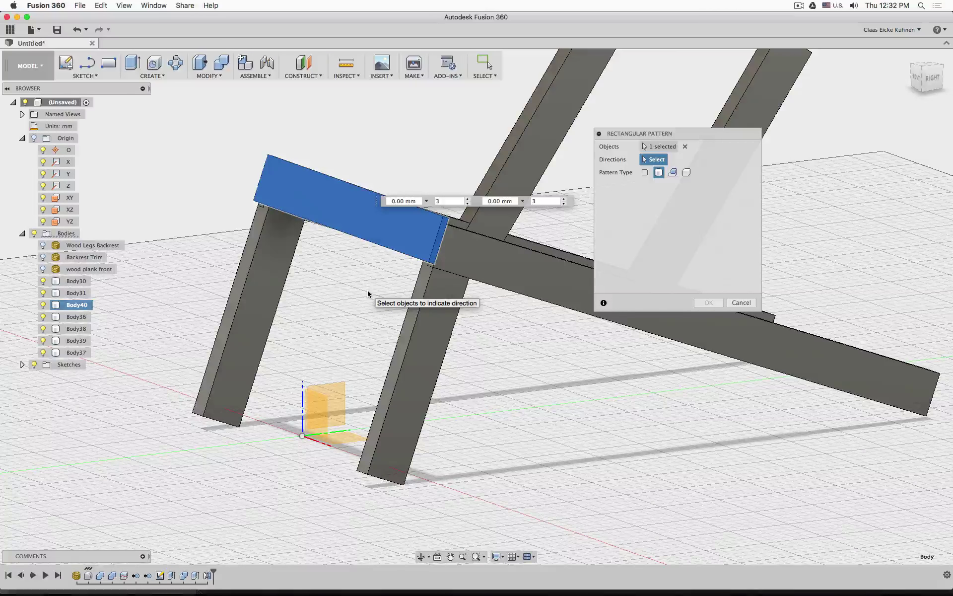
Switch to Blender to examine the front plank array in front view, and return to Fusion 360.
{"action": "mouse_move", "coordinate": [342, 579]}
{"action": "left_click", "coordinate": [262, 576]}
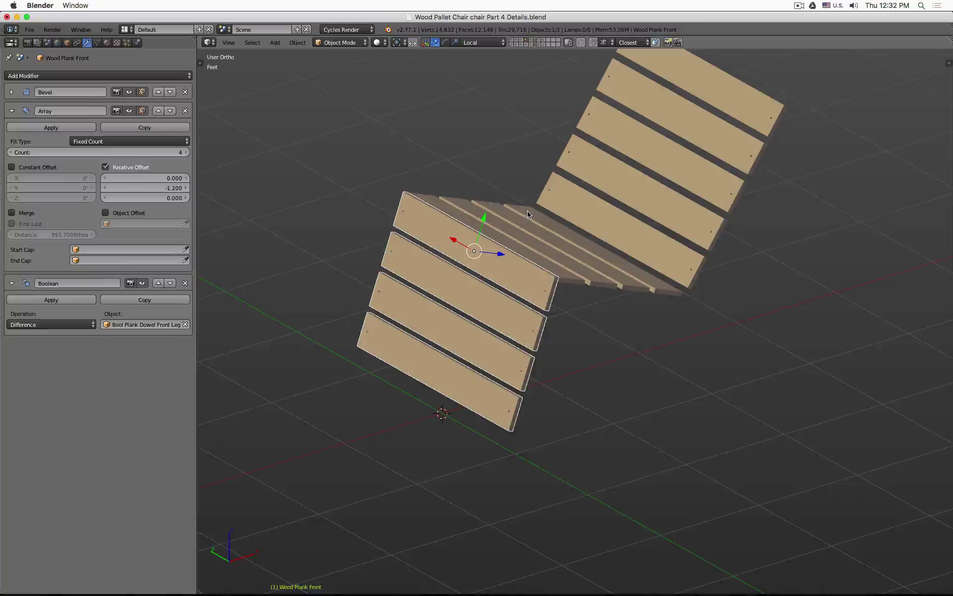
{"action": "key", "text": "KP_1"}
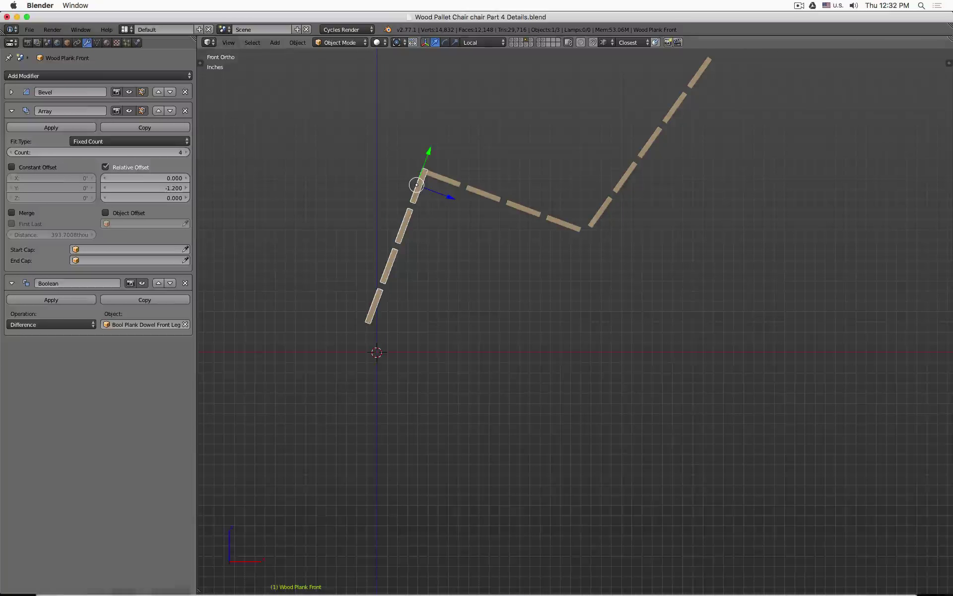
{"action": "left_click", "coordinate": [385, 570]}
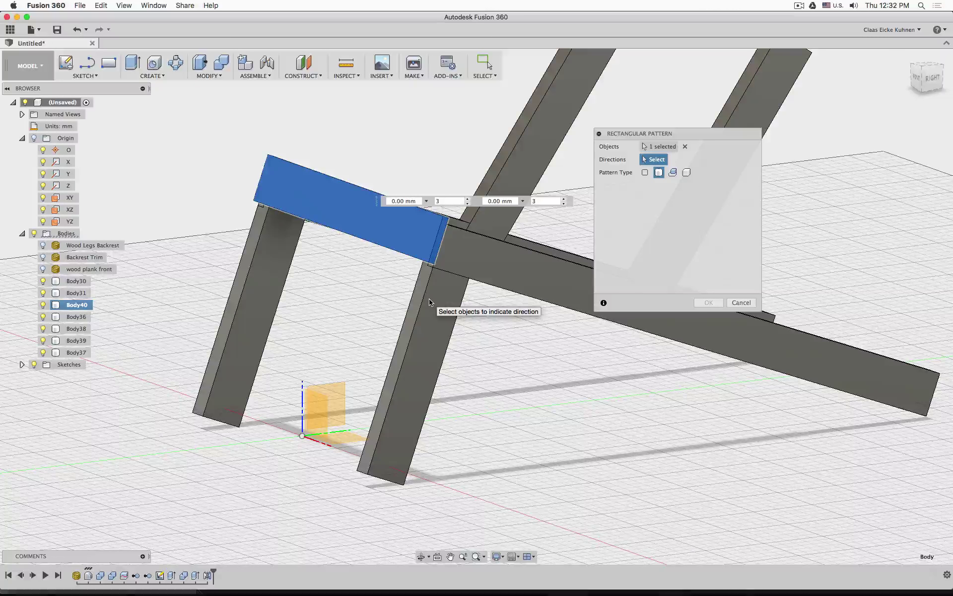
Use the front plank's short end edge as pattern direction, extending 4 planks down the front legs over 400 mm.
{"action": "left_click", "coordinate": [435, 243]}
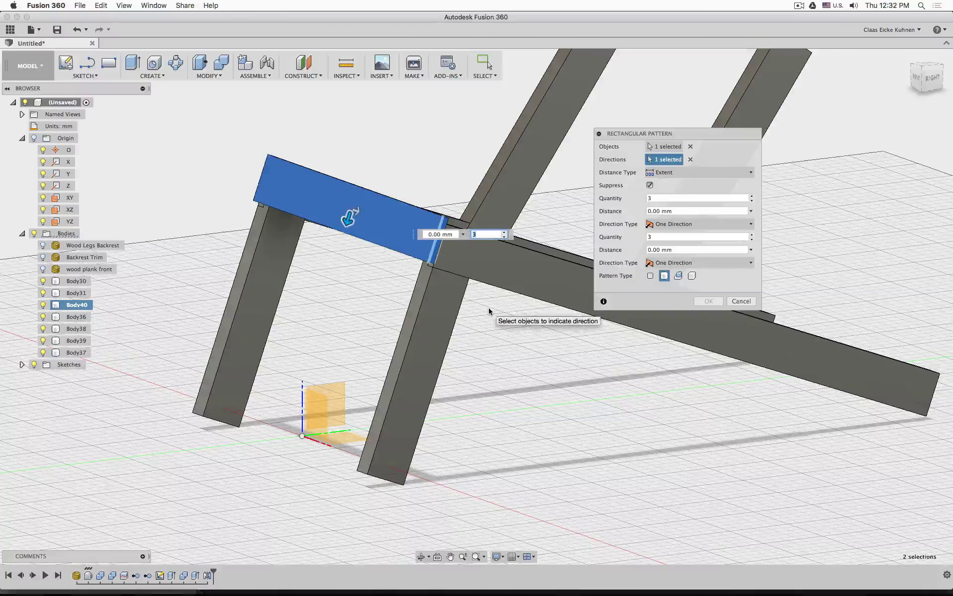
{"action": "left_click_drag", "start_coordinate": [350, 215], "coordinate": [295, 428]}
{"action": "key", "text": "Tab"}
{"action": "type", "text": "4"}
{"action": "key", "text": "Tab"}
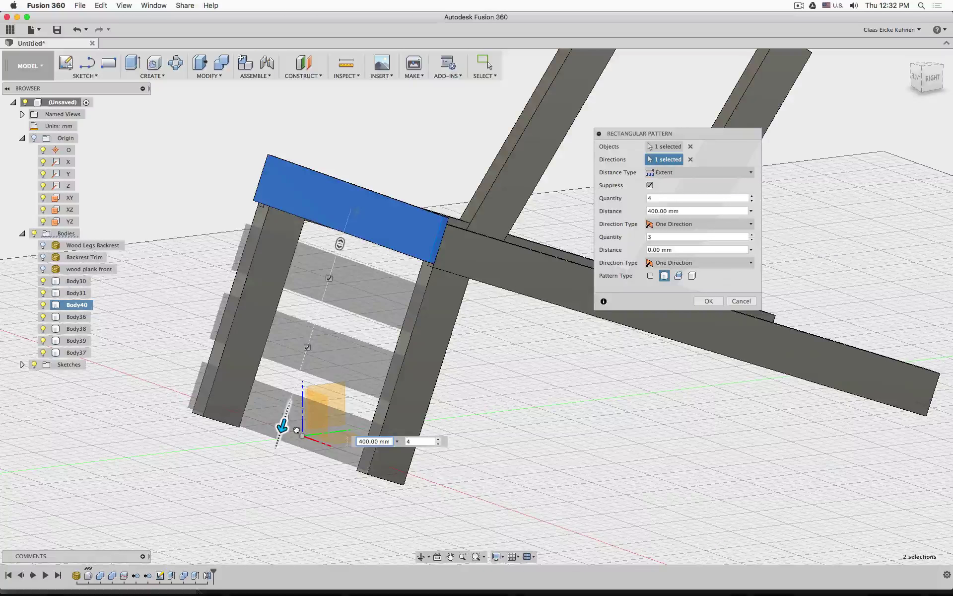
{"action": "key", "text": "Tab"}
Switch to Blender, show the front planks as wireframe in front view, and hide their Bevel modifier in the viewport.
{"action": "mouse_move", "coordinate": [361, 585]}
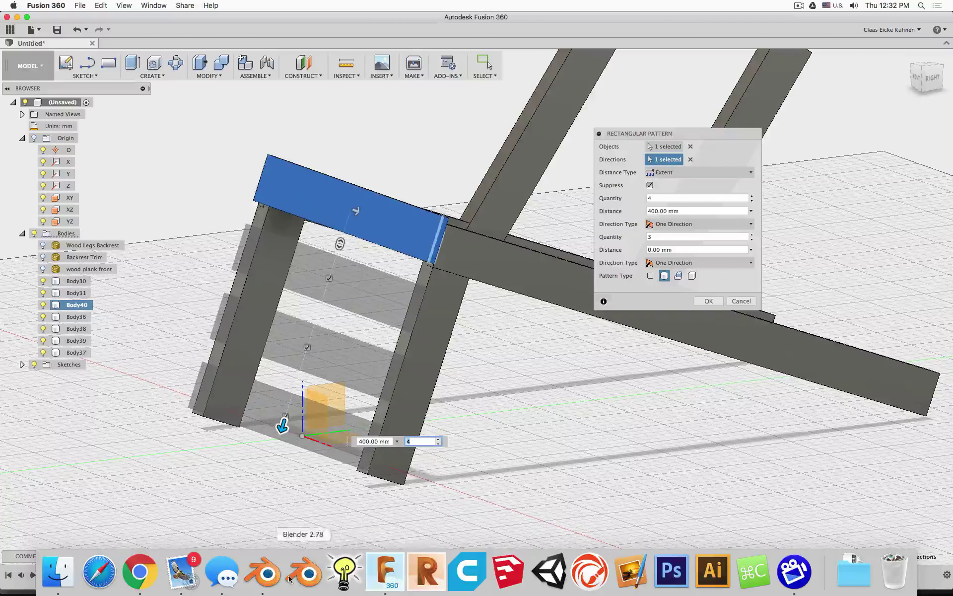
{"action": "left_click", "coordinate": [268, 573]}
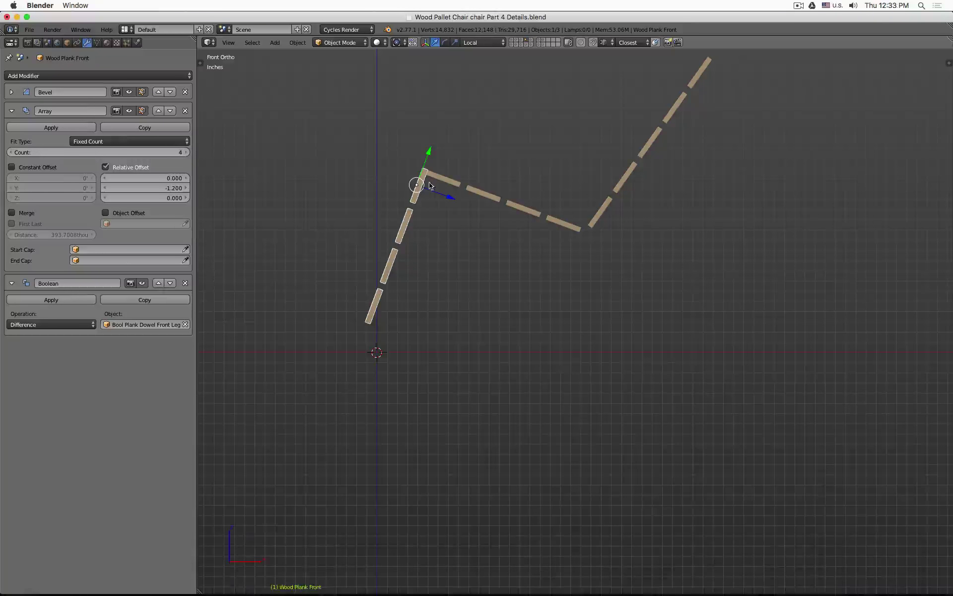
{"action": "middle_click_drag", "start_coordinate": [382, 159], "coordinate": [472, 238]}
{"action": "key", "text": "KP_1"}
{"action": "key", "text": "z"}
{"action": "scroll", "coordinate": [472, 238], "scroll_direction": "up", "scroll_amount": 8}
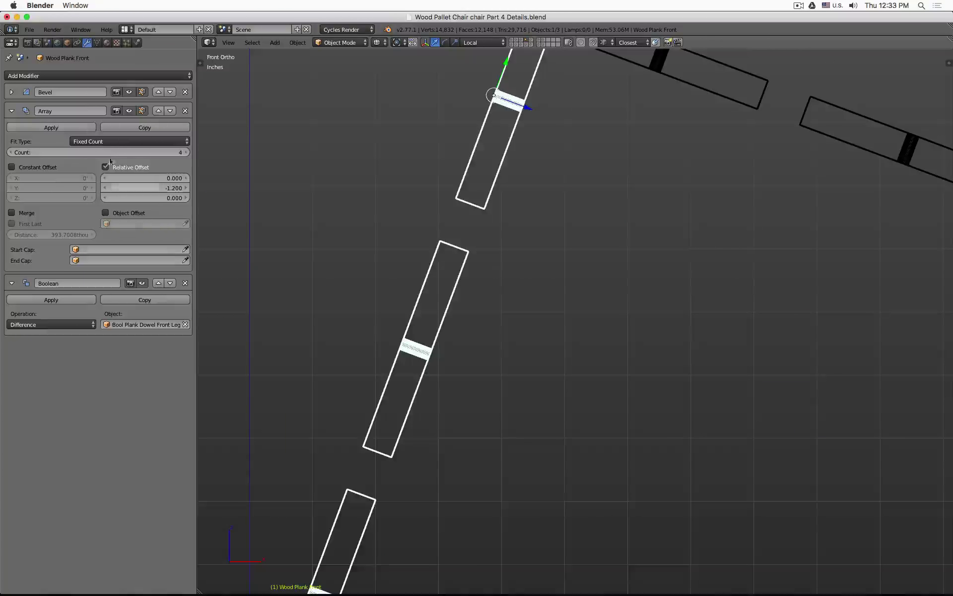
{"action": "left_click", "coordinate": [129, 92]}
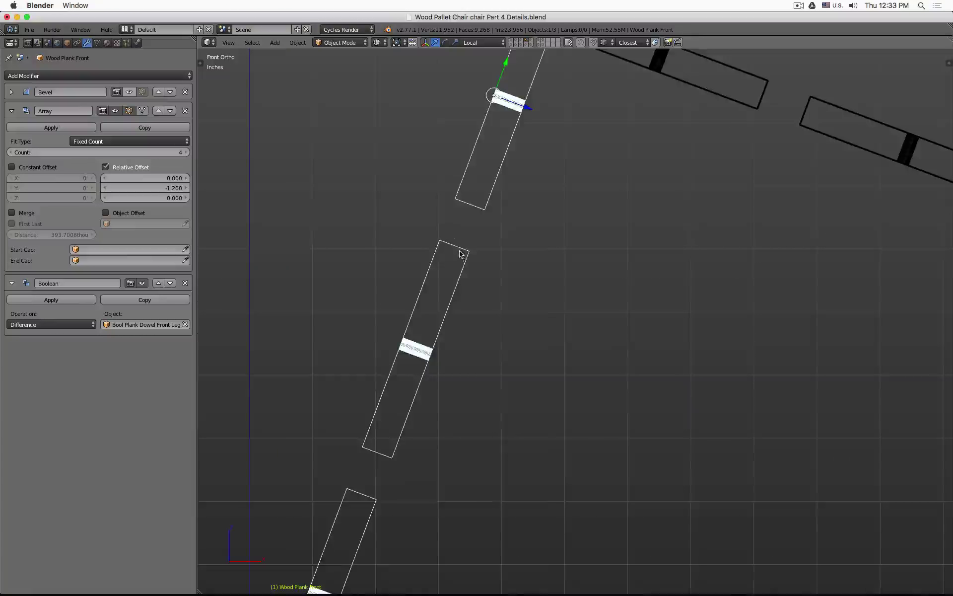
Add a plane at the gap between the two upper front planks and scale it down in Edit Mode.
{"action": "scroll", "coordinate": [455, 232], "scroll_direction": "down", "scroll_amount": 1}
{"action": "left_click", "coordinate": [452, 225]}
{"action": "key", "text": "shift+a"}
{"action": "mouse_move", "coordinate": [453, 223]}
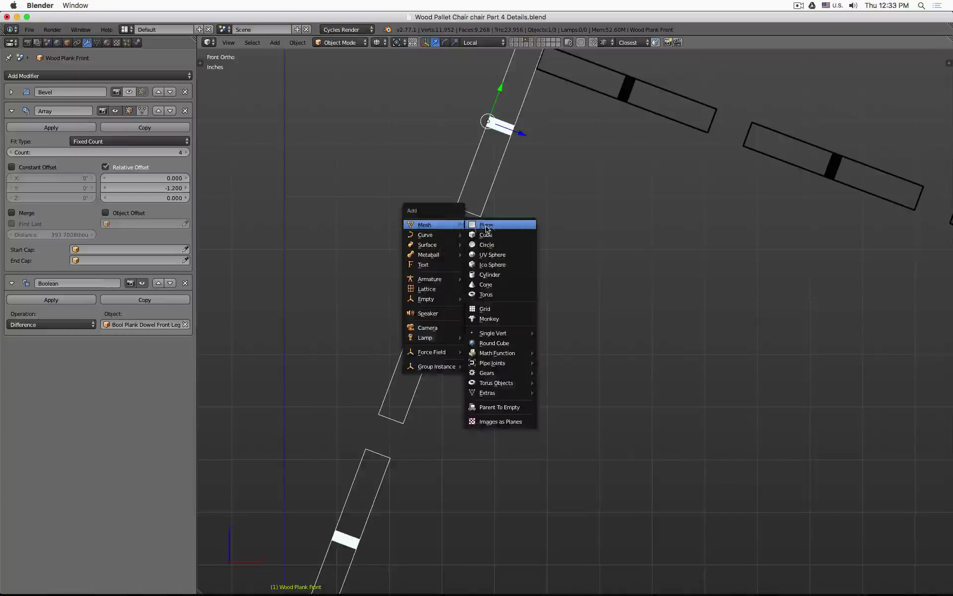
{"action": "left_click", "coordinate": [492, 223]}
{"action": "key", "text": "Tab"}
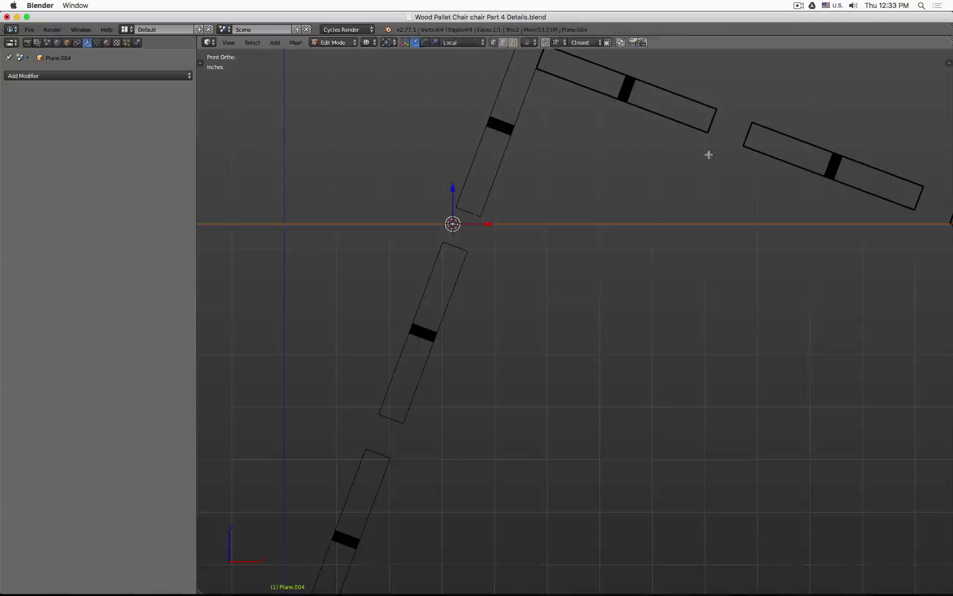
{"action": "key", "text": "s"}
{"action": "left_click", "coordinate": [545, 190]}
Move two vertices of the plane onto the facing corners of the two upper front planks, across the gap.
{"action": "middle_click_drag", "start_coordinate": [544, 190], "coordinate": [533, 264]}
{"action": "right_click", "coordinate": [637, 281]}
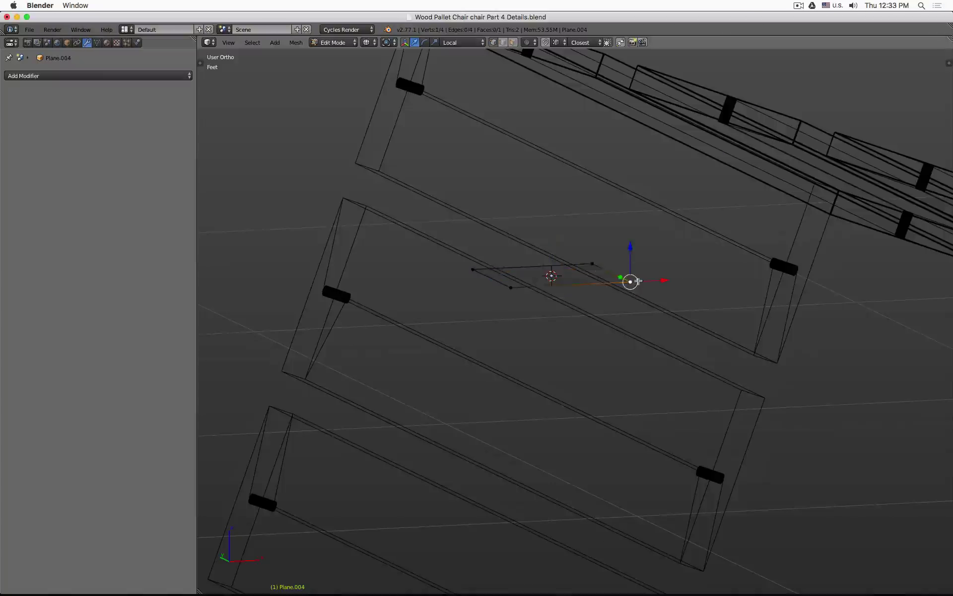
{"action": "key", "text": "g"}
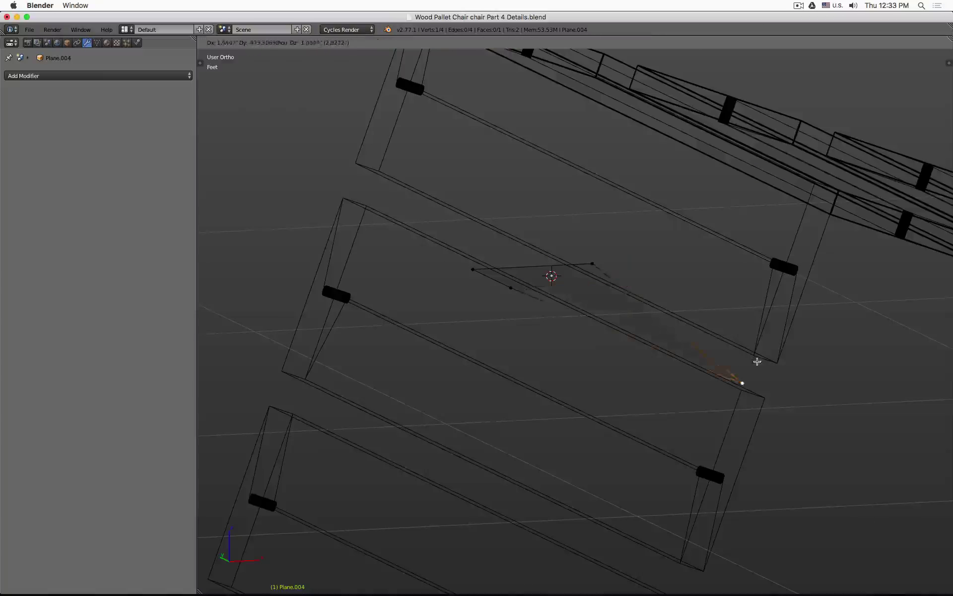
{"action": "left_click", "coordinate": [756, 353]}
{"action": "right_click", "coordinate": [511, 288]}
{"action": "key", "text": "g"}
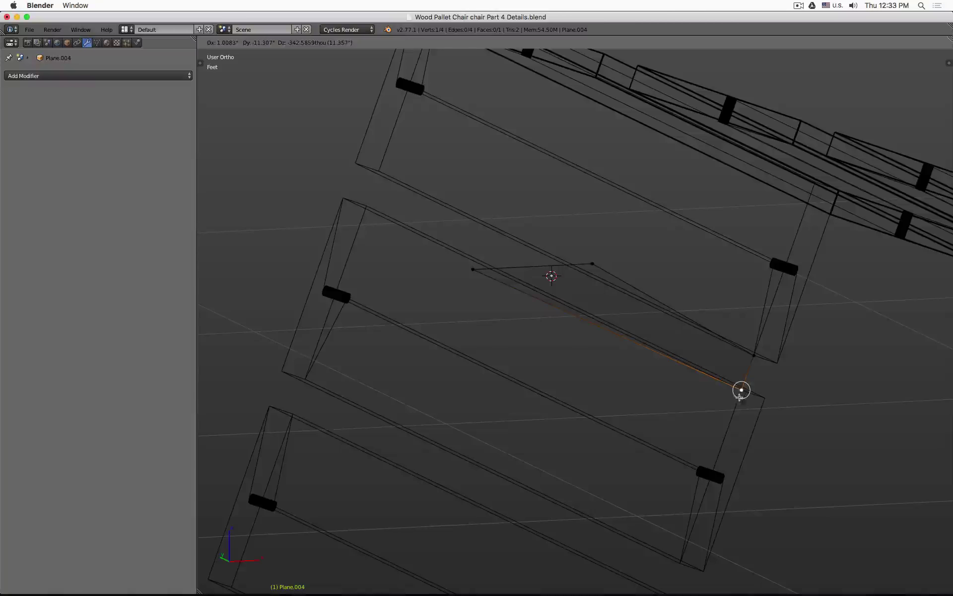
{"action": "left_click", "coordinate": [740, 389]}
Delete the plane's other two vertices, leaving only the edge that spans the gap, and return to Object Mode.
{"action": "right_click", "coordinate": [474, 270]}
{"action": "right_click", "coordinate": [594, 263], "text": "shift"}
{"action": "key", "text": "x"}
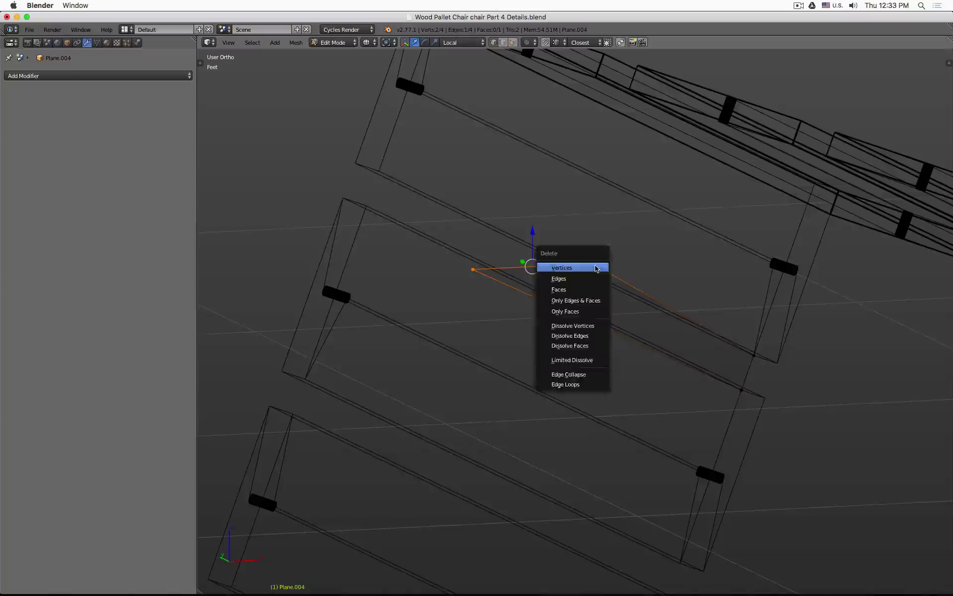
{"action": "left_click", "coordinate": [595, 266]}
{"action": "key", "text": "Tab"}
{"action": "key", "text": "KP_1"}
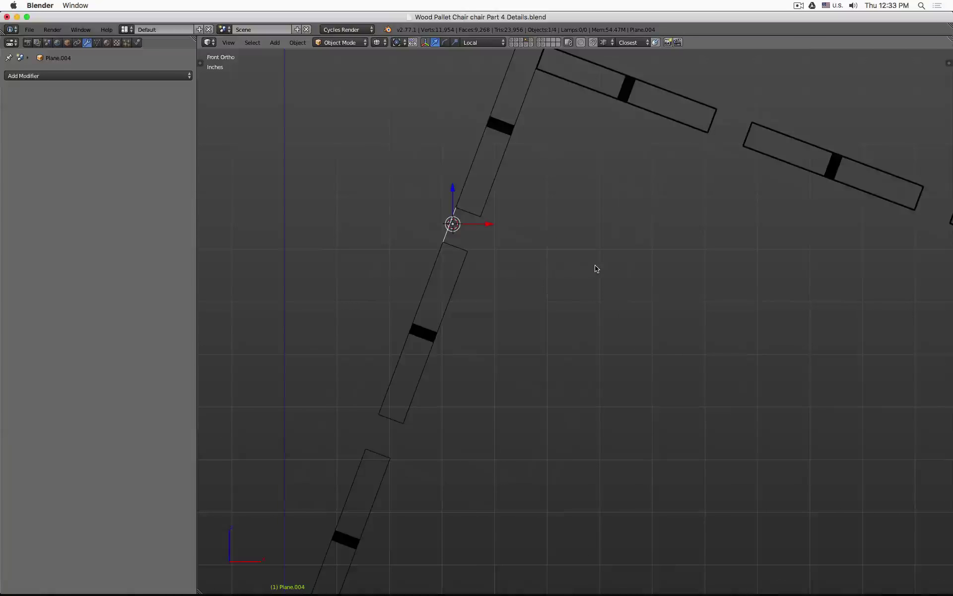
Measure the length of the edge spanning the plank gap in front view, with the transform manipulator hidden.
{"action": "key", "text": "n"}
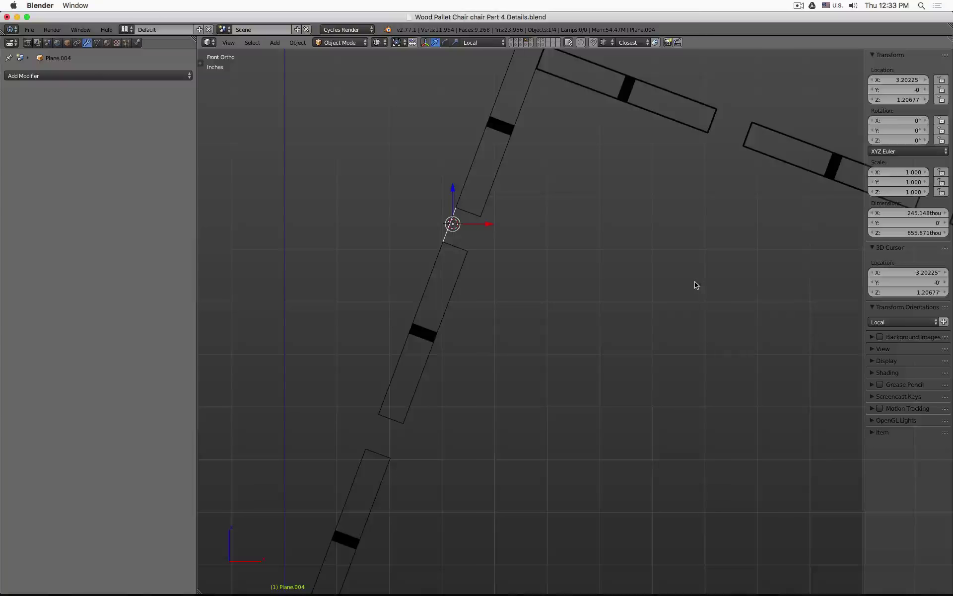
{"action": "key", "text": "Tab"}
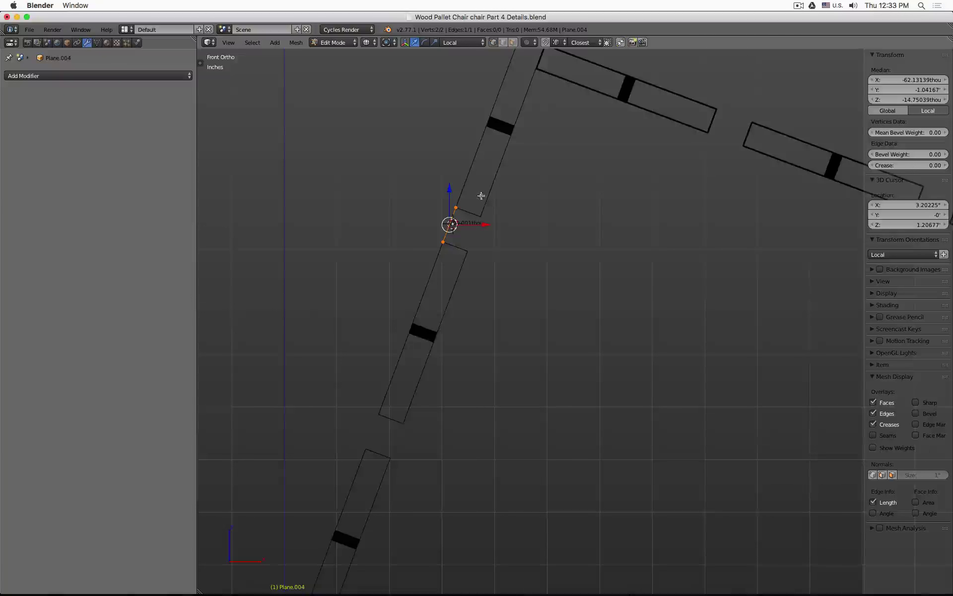
{"action": "scroll", "coordinate": [481, 195], "scroll_direction": "up", "scroll_amount": 8}
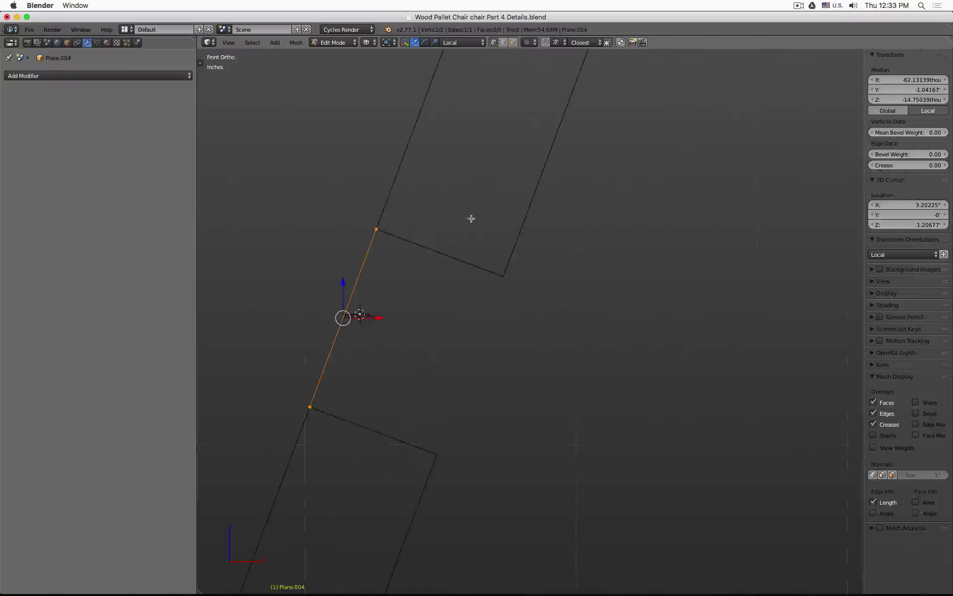
{"action": "left_click", "coordinate": [386, 43]}
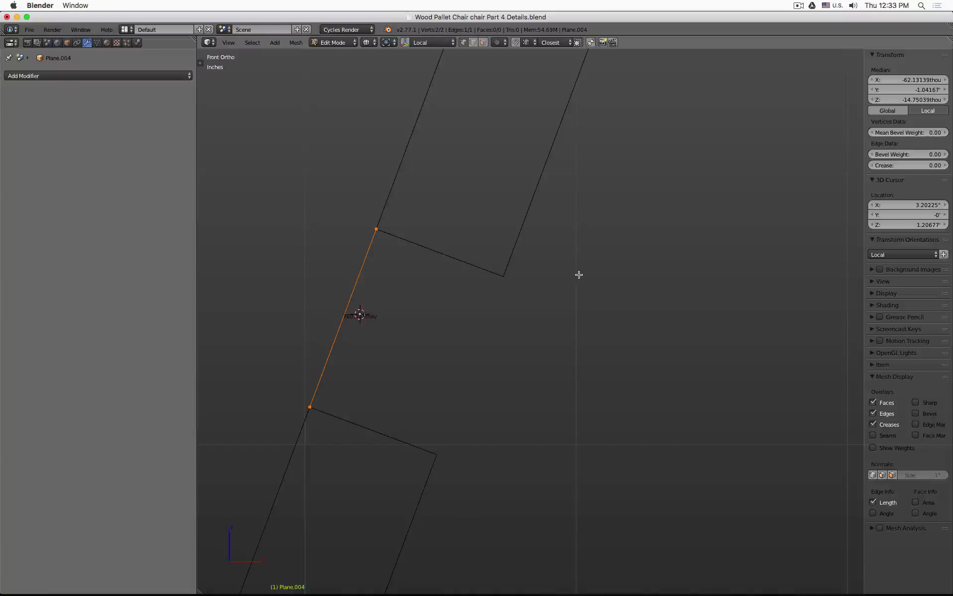
{"action": "scroll", "coordinate": [579, 275], "scroll_direction": "down", "scroll_amount": 3}
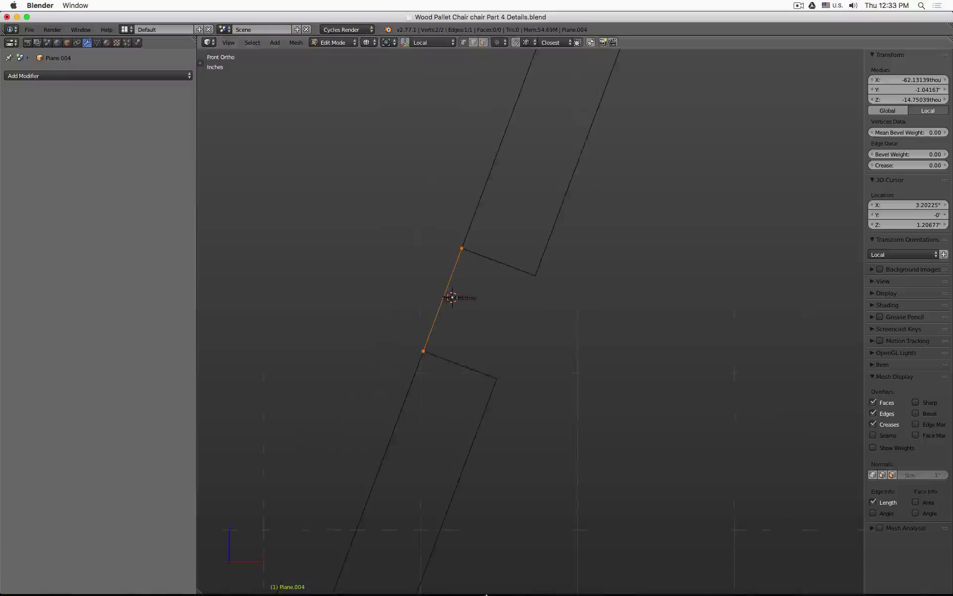
Switch back to Fusion 360, change the pattern's distance type to Spacing, and set the first distance to 0.7 in.
{"action": "mouse_move", "coordinate": [467, 589]}
{"action": "left_click", "coordinate": [385, 573]}
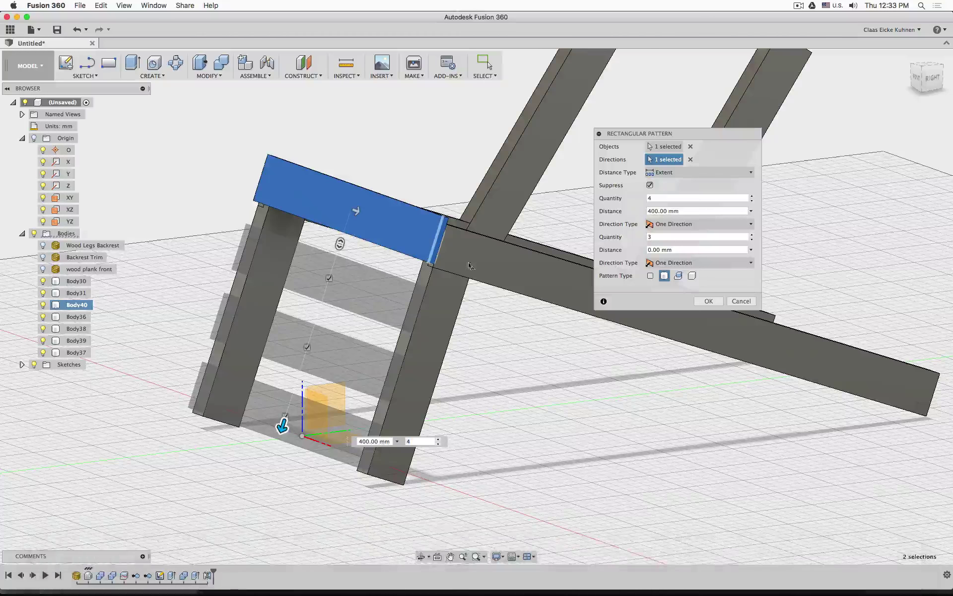
{"action": "left_click", "coordinate": [693, 172]}
{"action": "left_click", "coordinate": [695, 193]}
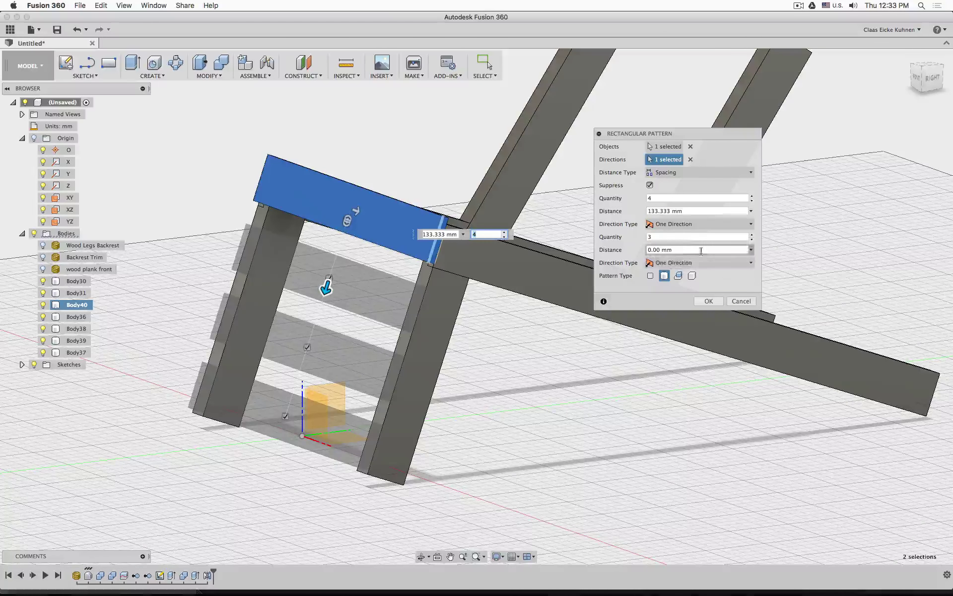
{"action": "left_click_drag", "start_coordinate": [693, 211], "coordinate": [608, 209]}
{"action": "type", "text": ".7\""}
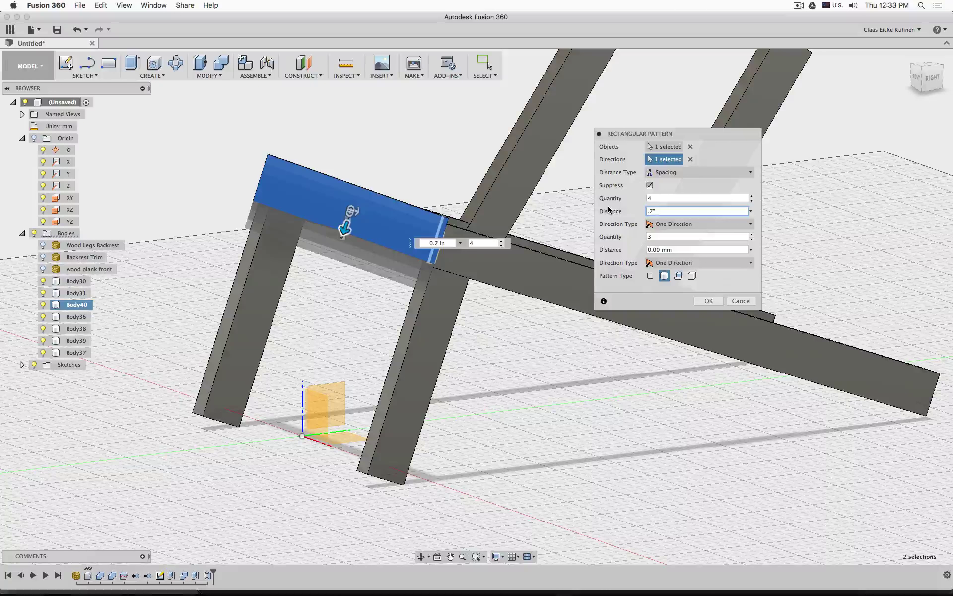
Change the pattern's distance type to Extent.
{"action": "middle_click_drag", "start_coordinate": [343, 246], "coordinate": [335, 297]}
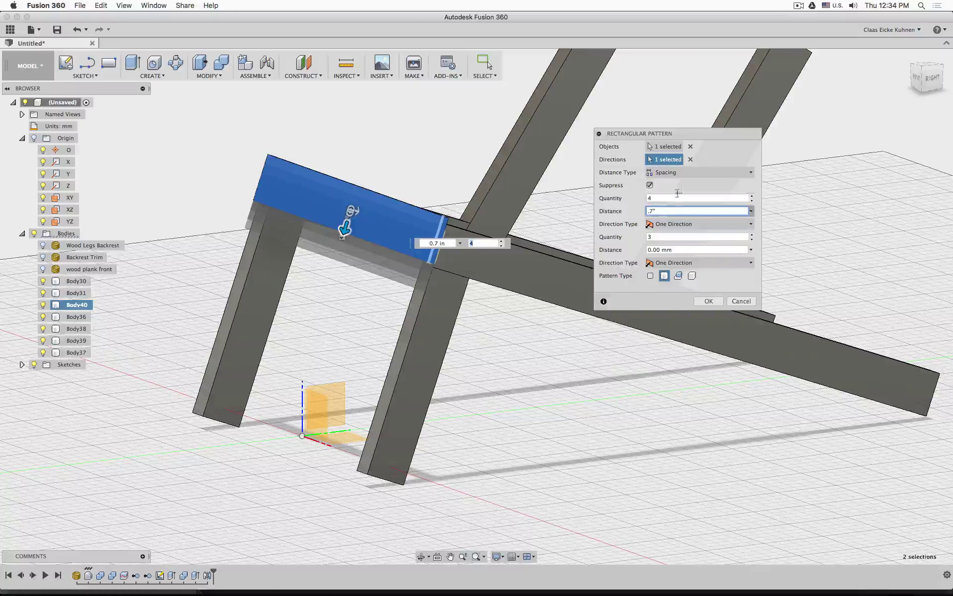
{"action": "left_click", "coordinate": [688, 175]}
{"action": "left_click", "coordinate": [687, 186]}
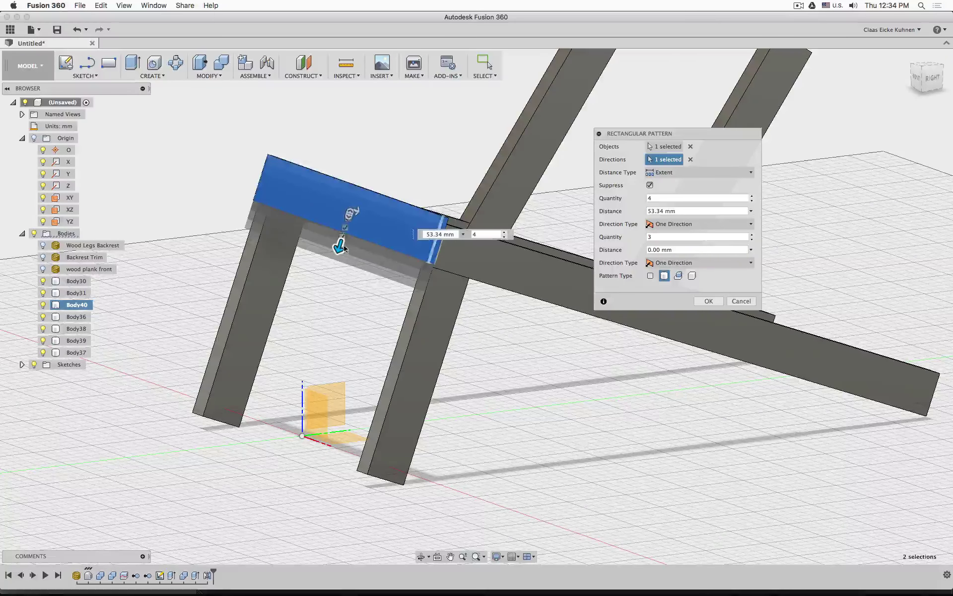
Try stretching the four-plank pattern down the legs to an extent of 400 mm.
{"action": "left_click_drag", "start_coordinate": [338, 247], "coordinate": [272, 375]}
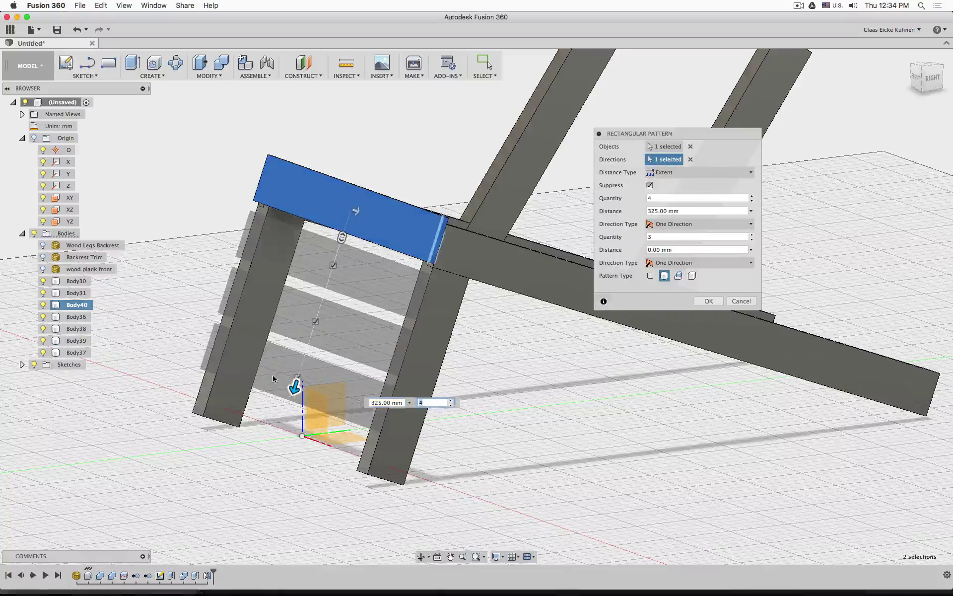
{"action": "left_click", "coordinate": [932, 78]}
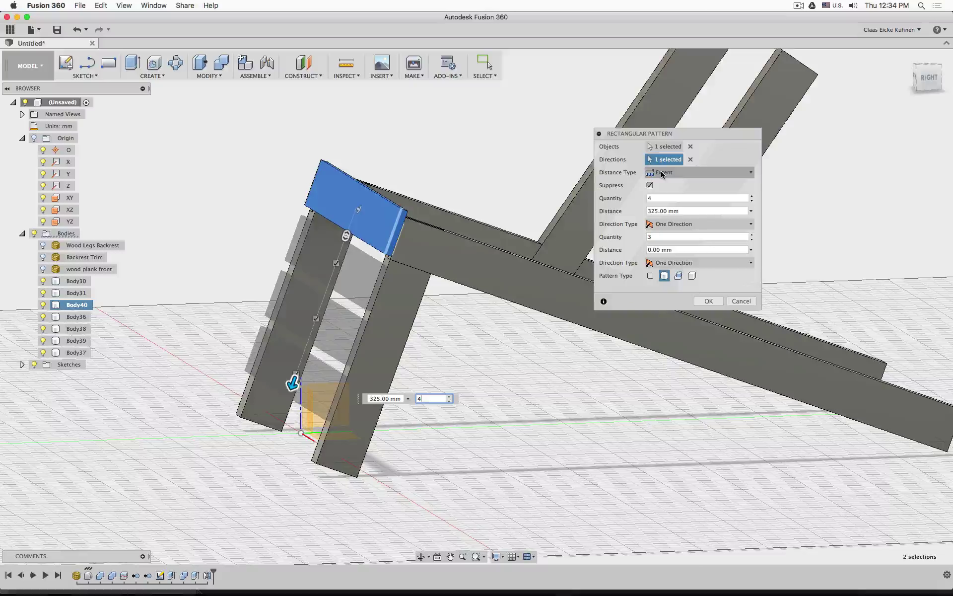
{"action": "left_click_drag", "start_coordinate": [293, 384], "coordinate": [277, 422]}
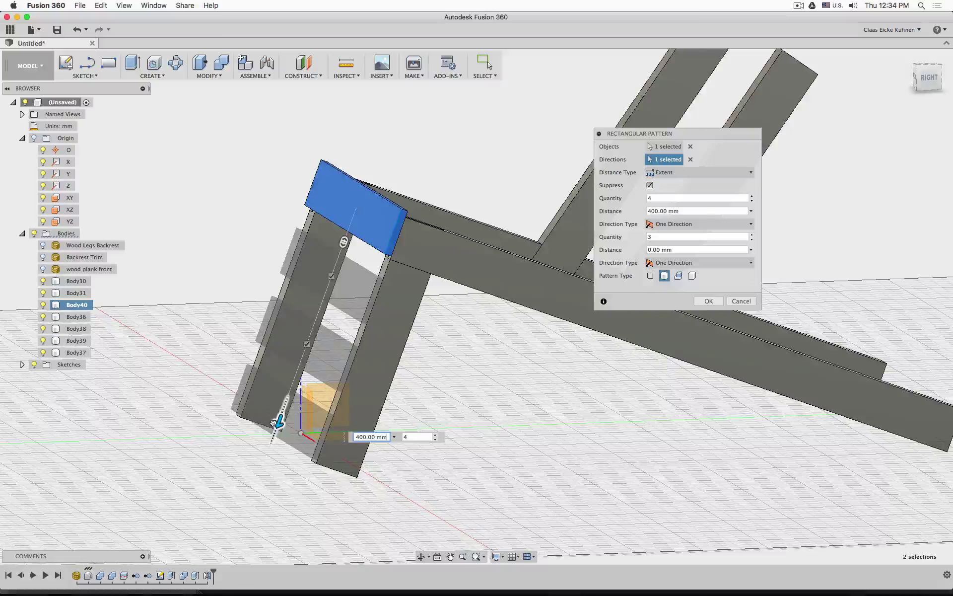
{"action": "key", "text": "Tab"}
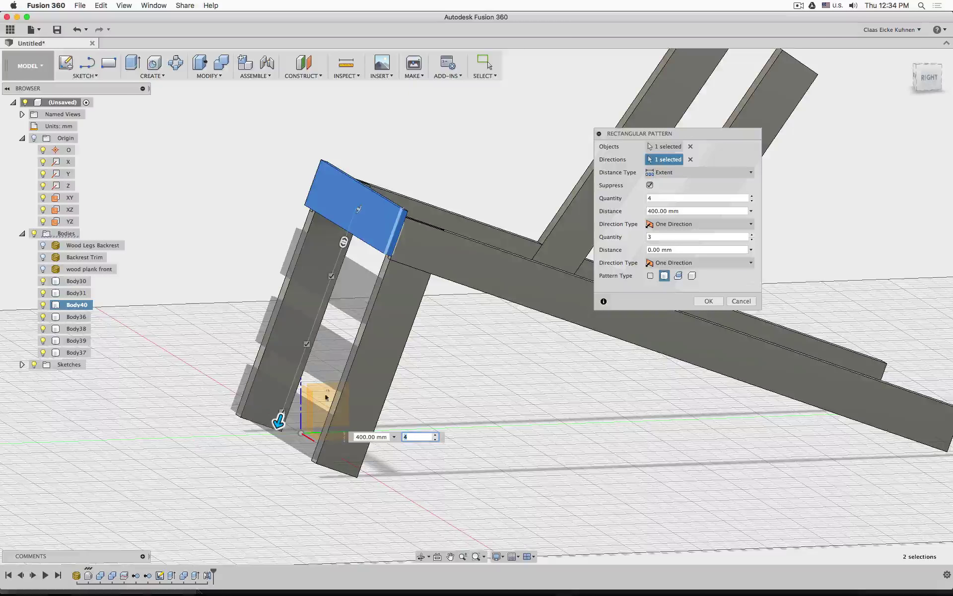
Try the Spacing distance type with 100 mm between planks, and toggle suppression of two of the copies.
{"action": "left_click", "coordinate": [686, 179]}
{"action": "left_click", "coordinate": [685, 195]}
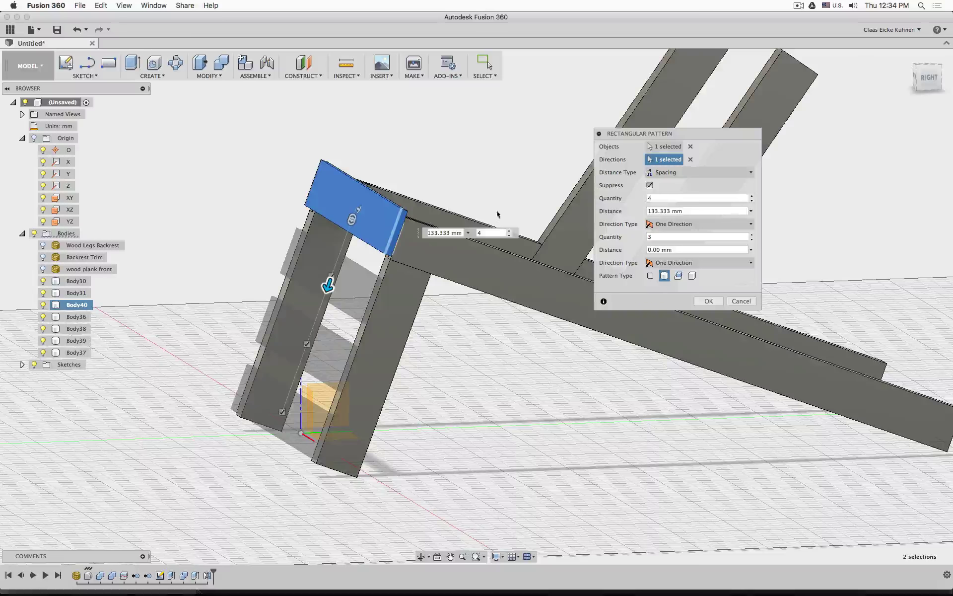
{"action": "mouse_move", "coordinate": [328, 287]}
{"action": "left_mouse_down"}
{"action": "mouse_move", "coordinate": [340, 243]}
{"action": "mouse_move", "coordinate": [337, 269]}
{"action": "left_mouse_up"}
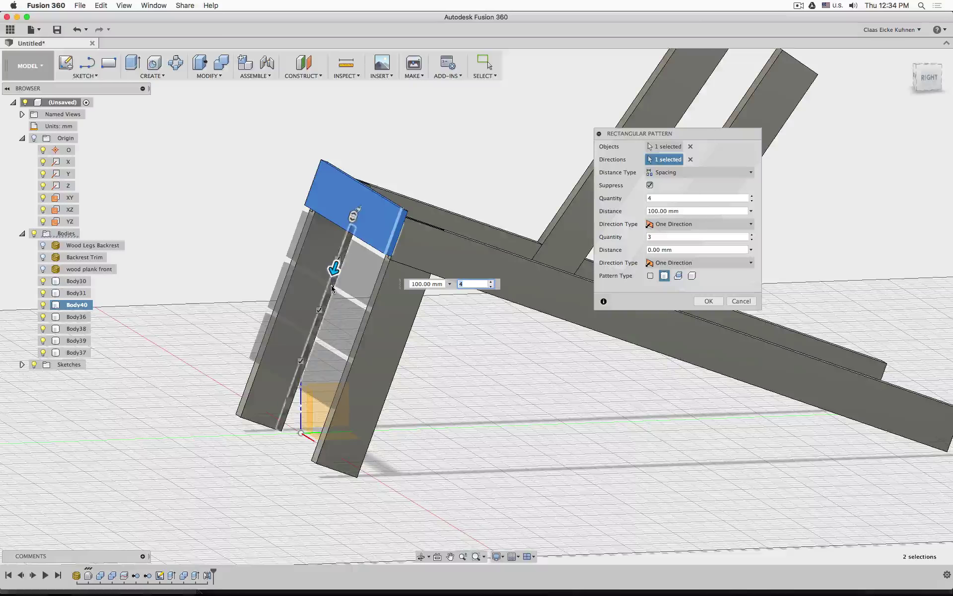
{"action": "scroll", "coordinate": [339, 235], "scroll_direction": "down", "scroll_amount": 4}
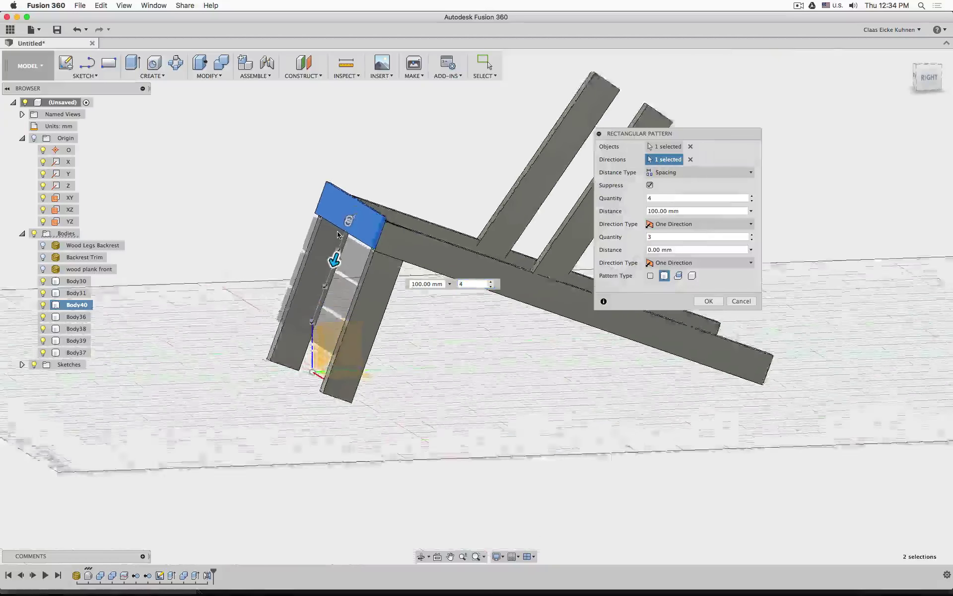
{"action": "scroll", "coordinate": [339, 235], "scroll_direction": "up", "scroll_amount": 7}
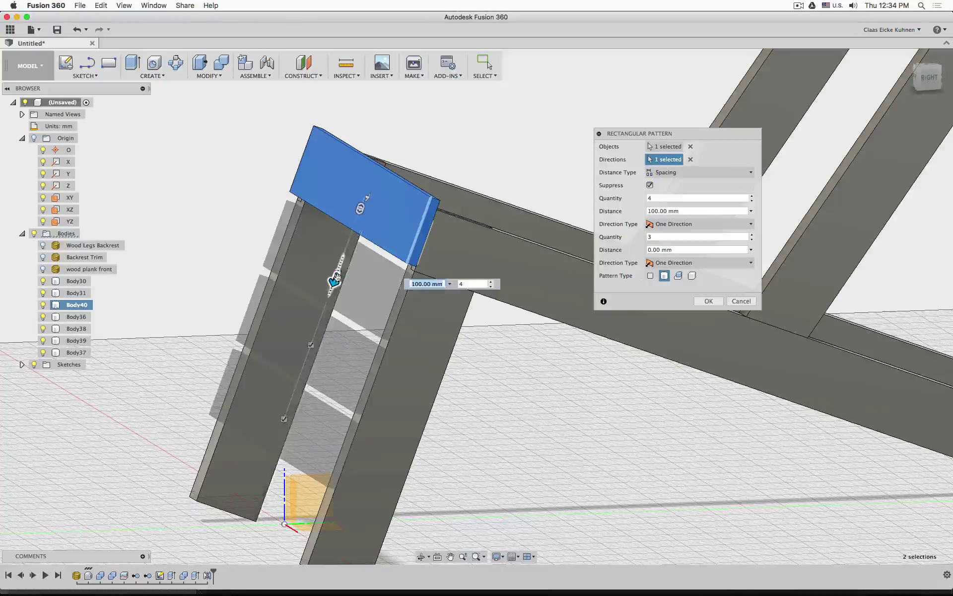
{"action": "left_click", "coordinate": [310, 343]}
{"action": "left_click", "coordinate": [310, 343]}
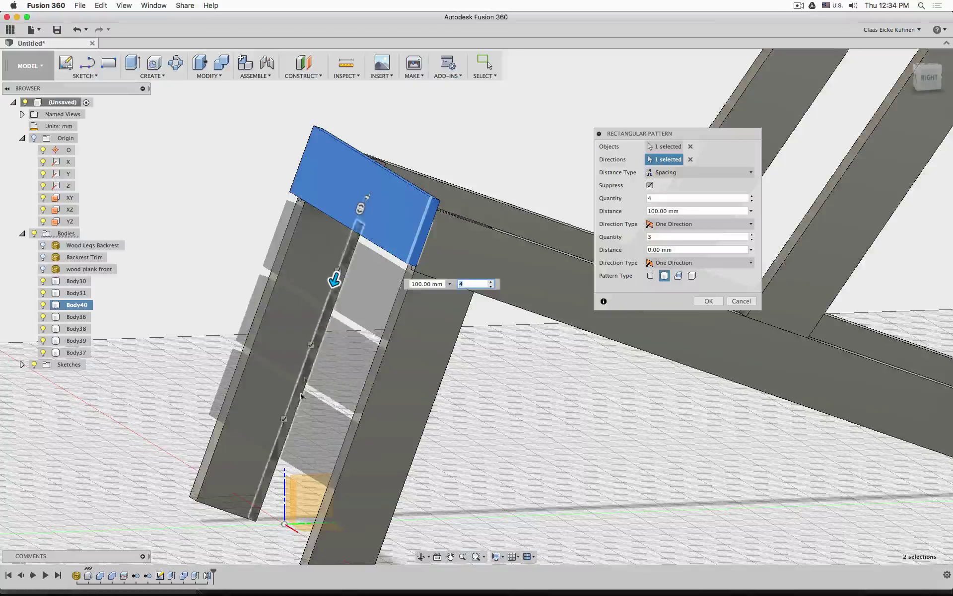
{"action": "left_click", "coordinate": [283, 419]}
{"action": "left_click", "coordinate": [284, 419]}
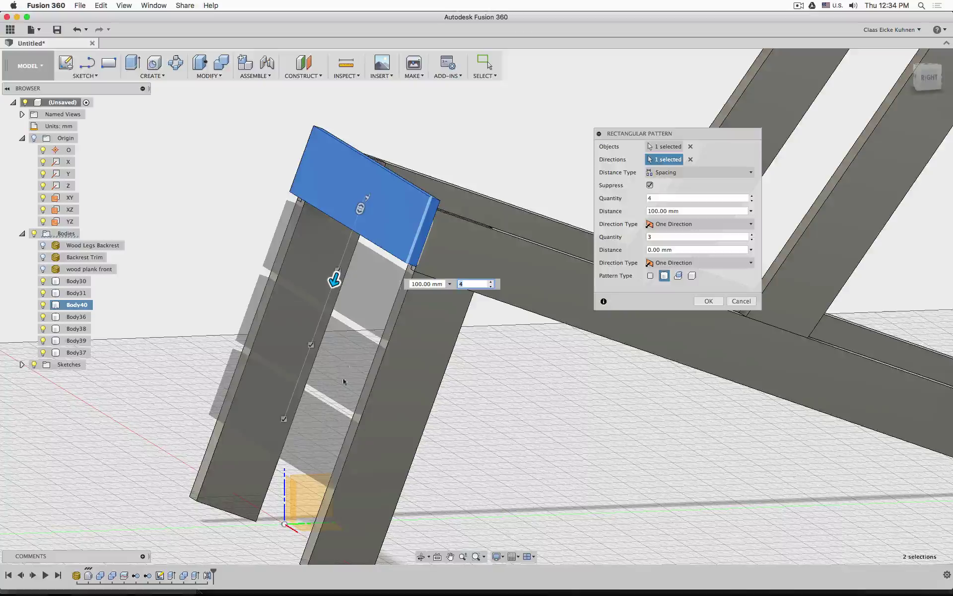
{"action": "scroll", "coordinate": [440, 186], "scroll_direction": "down", "scroll_amount": 3}
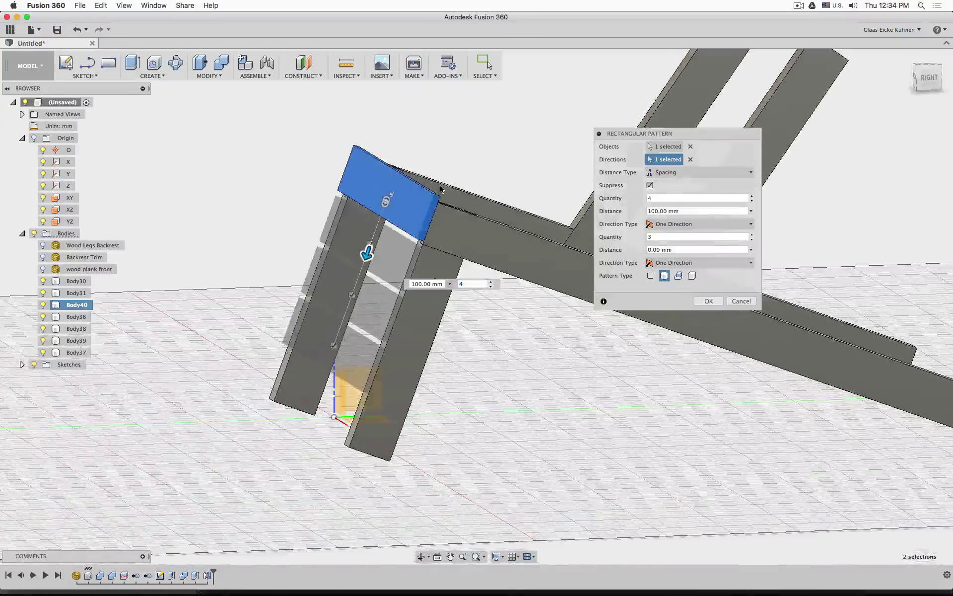
Switch to Blender to recheck the edge spanning the plank gap, and return to Fusion 360.
{"action": "mouse_move", "coordinate": [344, 581]}
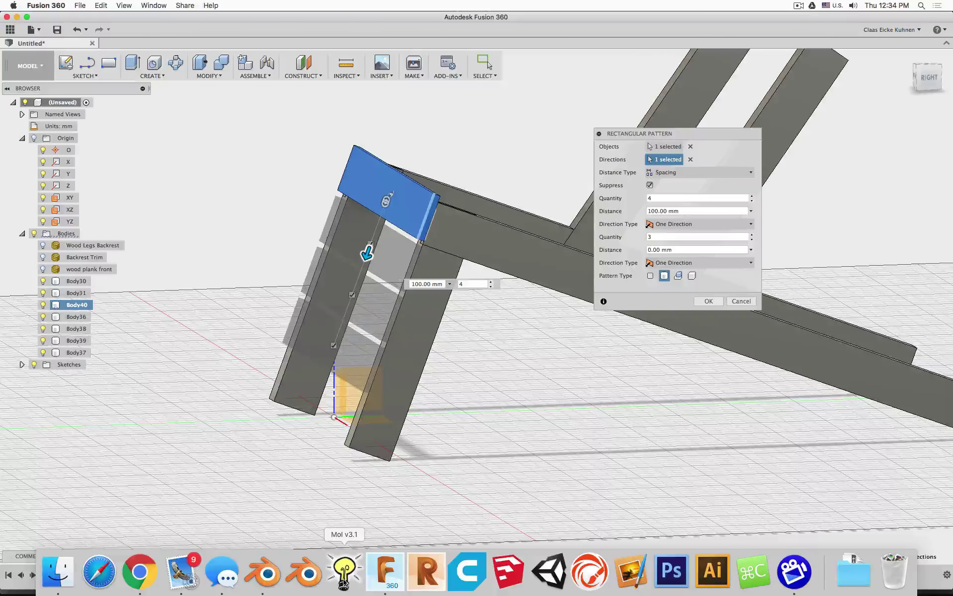
{"action": "left_click", "coordinate": [268, 578]}
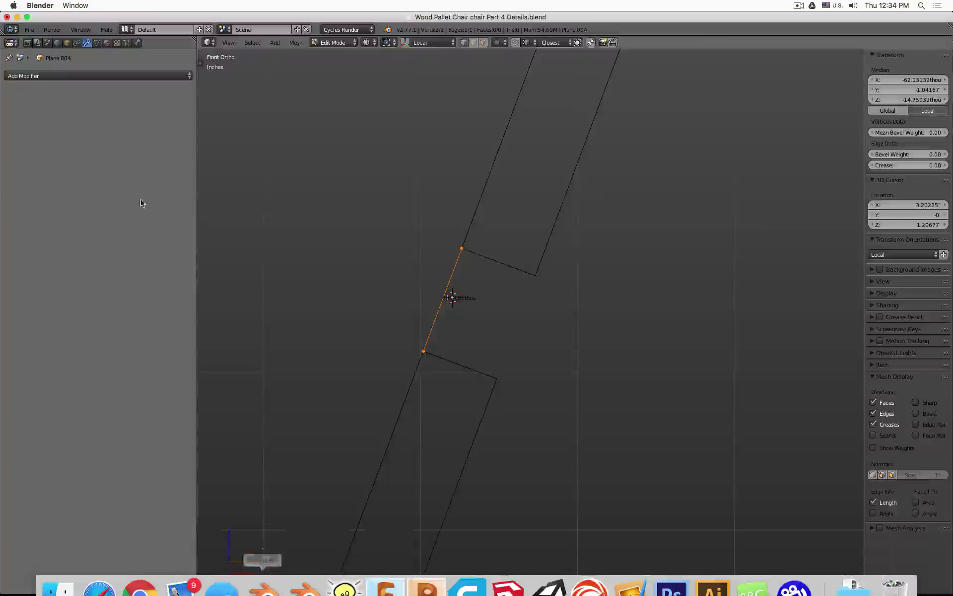
{"action": "left_click", "coordinate": [67, 43]}
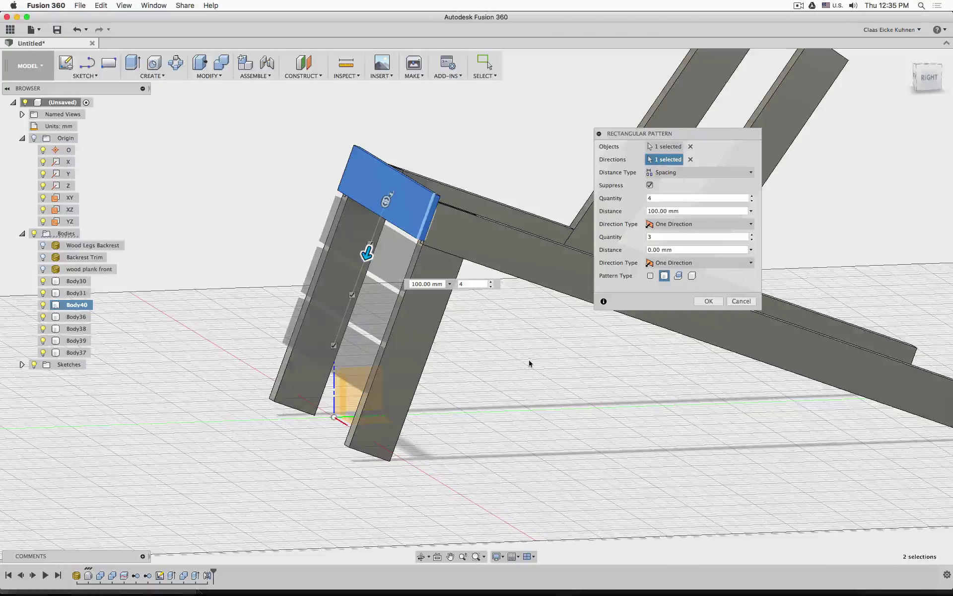
Cancel the rectangular pattern and read the length of the front plank's short edge.
{"action": "left_click", "coordinate": [741, 301]}
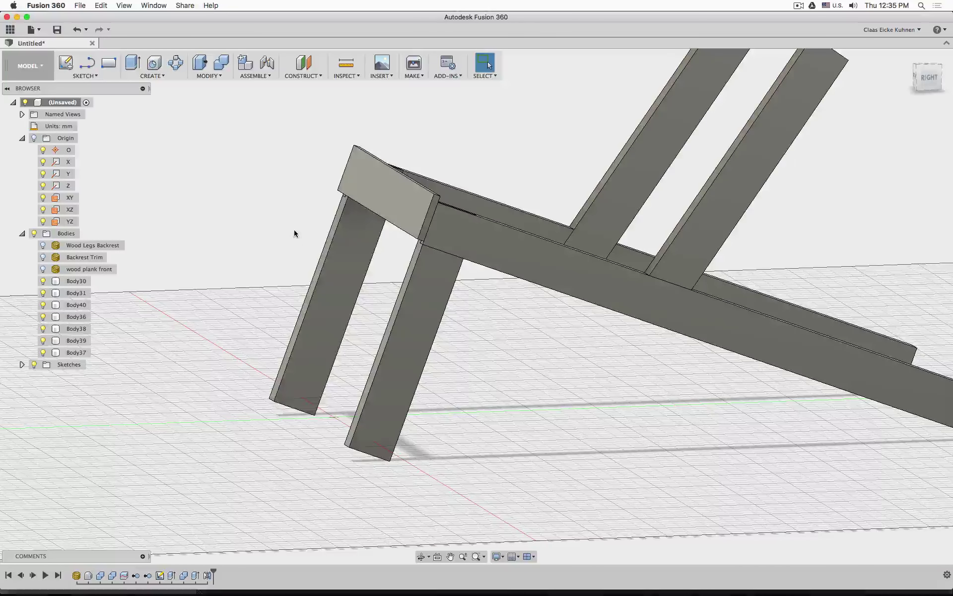
{"action": "left_click", "coordinate": [430, 222]}
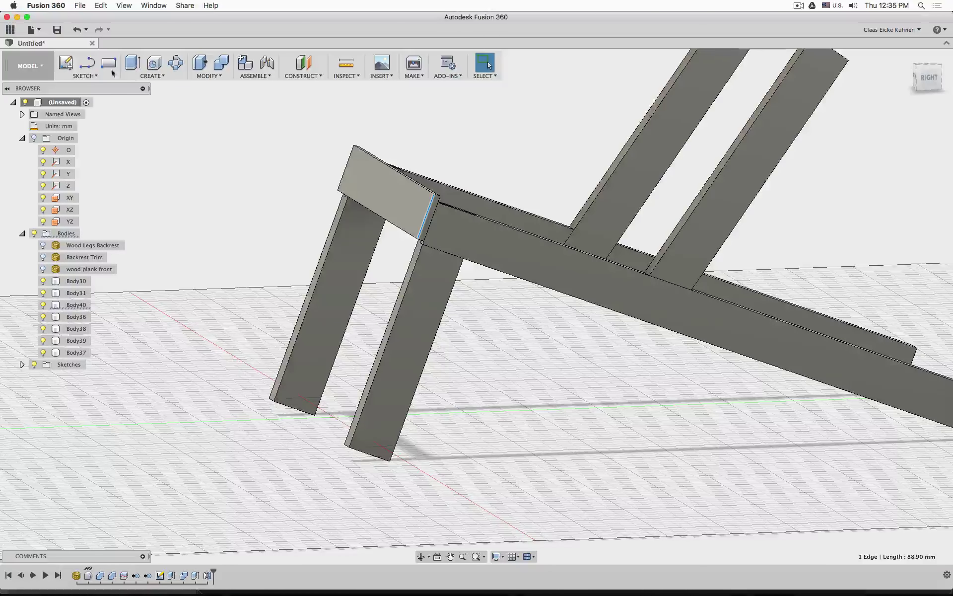
Start a rectangular pattern of the front plank body along its short edge, down the legs, with a quantity of 4.
{"action": "left_click", "coordinate": [152, 76]}
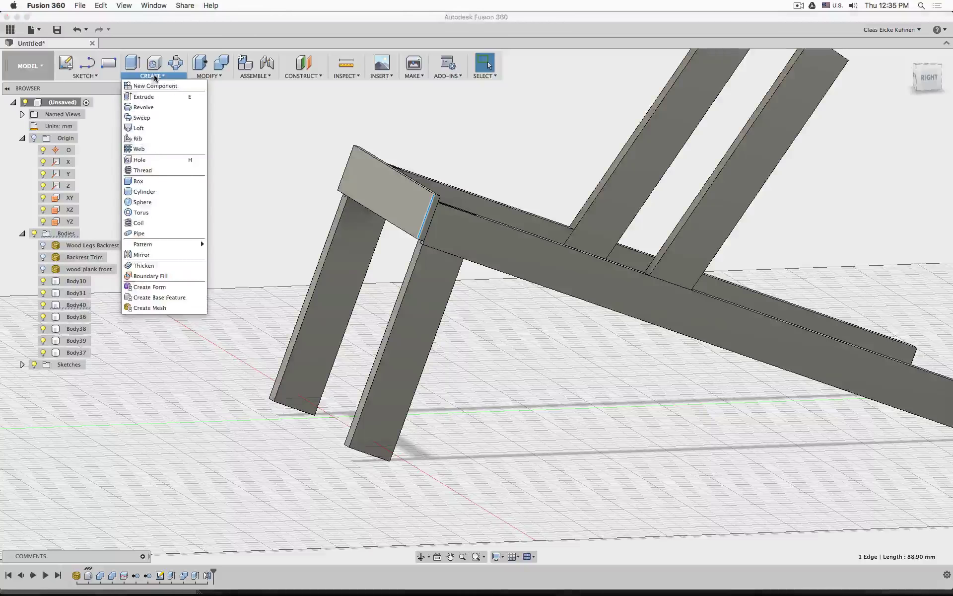
{"action": "mouse_move", "coordinate": [163, 244]}
{"action": "left_click", "coordinate": [233, 244]}
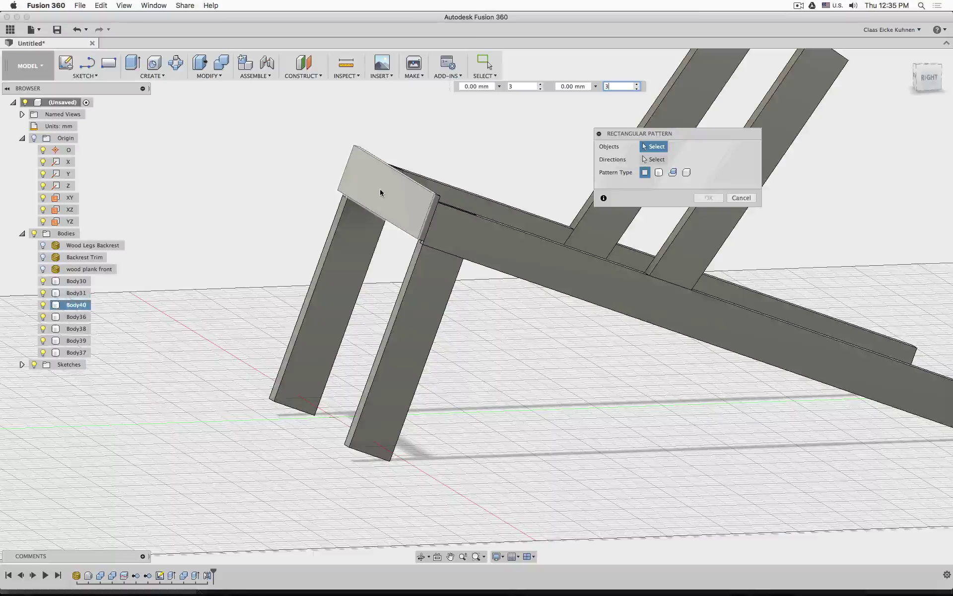
{"action": "left_click", "coordinate": [658, 172]}
{"action": "left_click", "coordinate": [393, 199]}
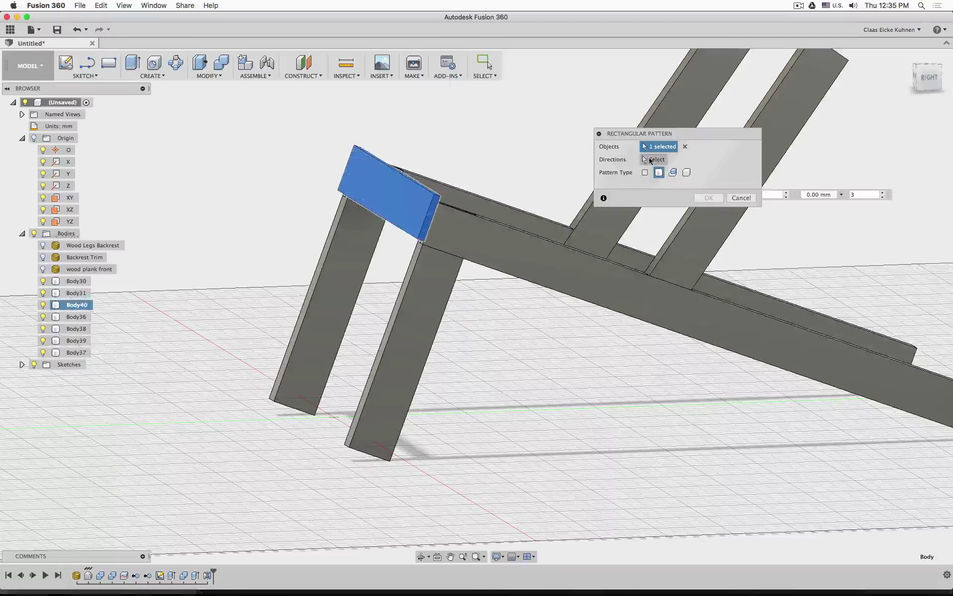
{"action": "left_click", "coordinate": [650, 160]}
{"action": "left_click", "coordinate": [430, 211]}
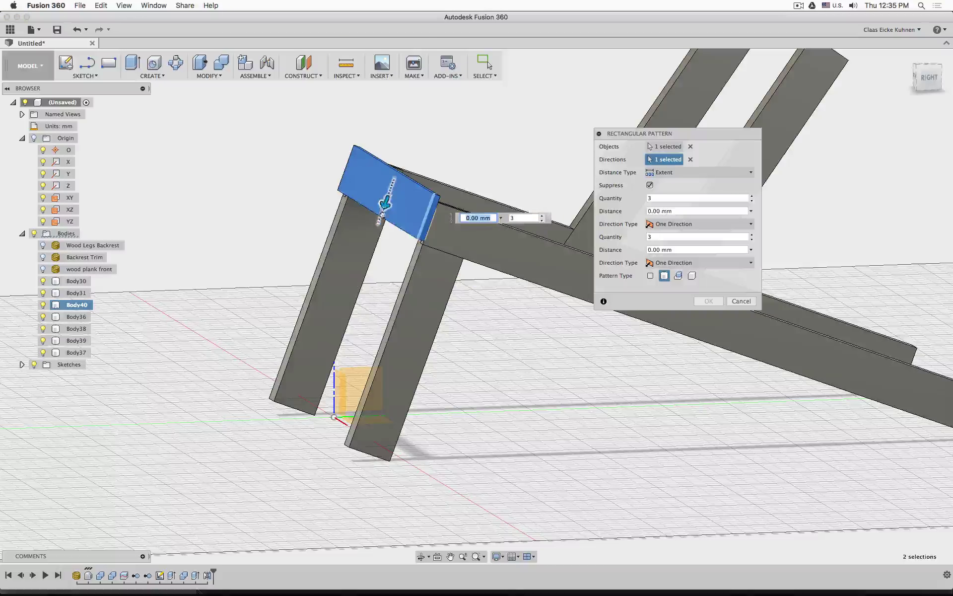
{"action": "left_click_drag", "start_coordinate": [383, 214], "coordinate": [334, 349]}
{"action": "left_click_drag", "start_coordinate": [460, 357], "coordinate": [492, 357]}
{"action": "type", "text": "4"}
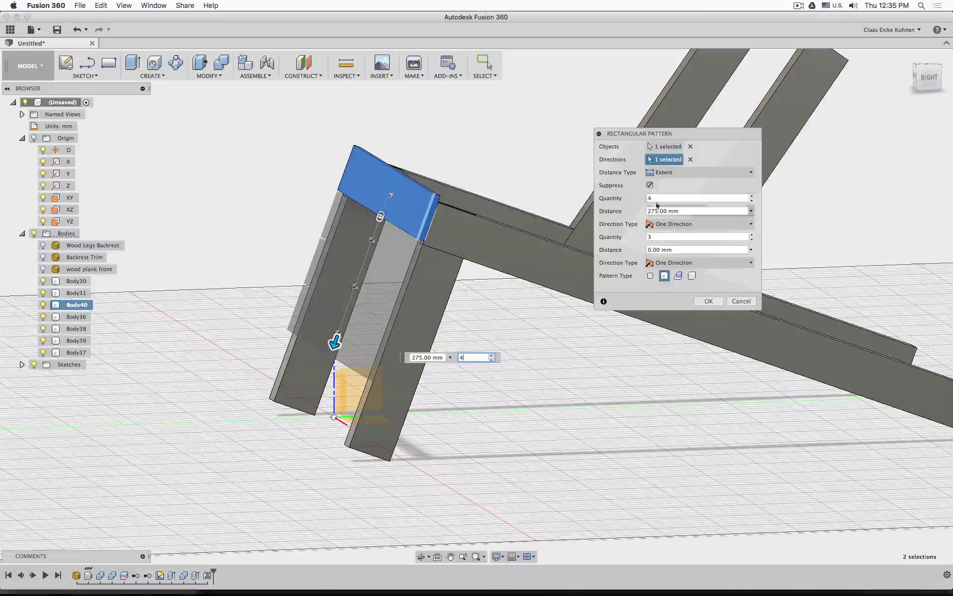
Change the pattern's distance type to Spacing and set the distance to 88.9mm+0.7".
{"action": "left_click", "coordinate": [695, 172]}
{"action": "left_click", "coordinate": [717, 196]}
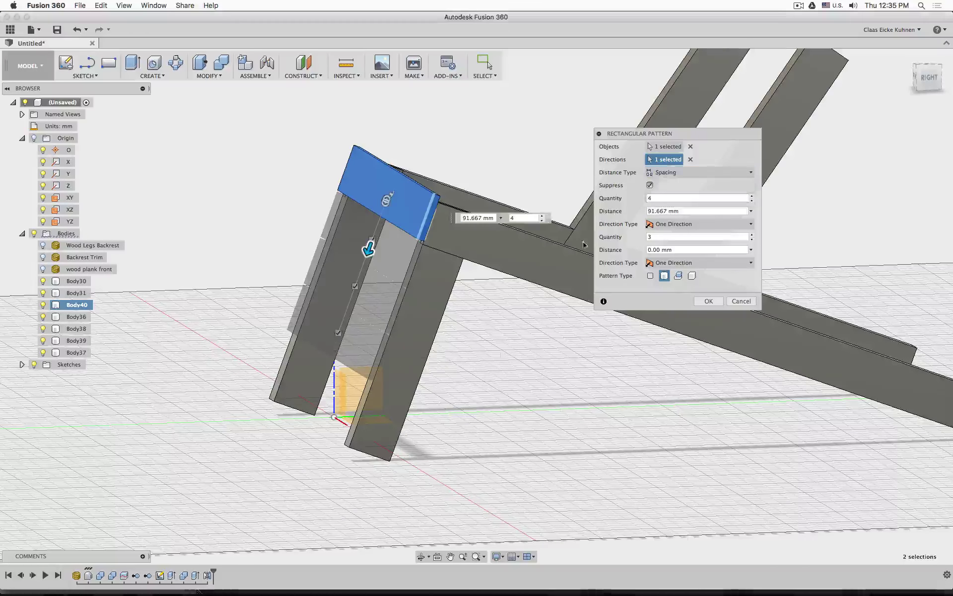
{"action": "left_click_drag", "start_coordinate": [368, 249], "coordinate": [358, 277]}
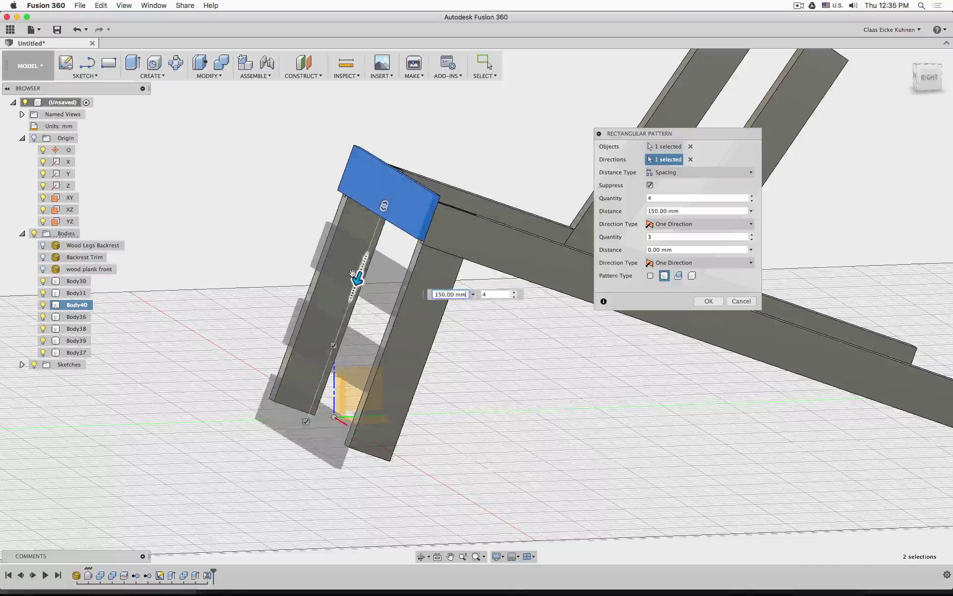
{"action": "left_click", "coordinate": [447, 294]}
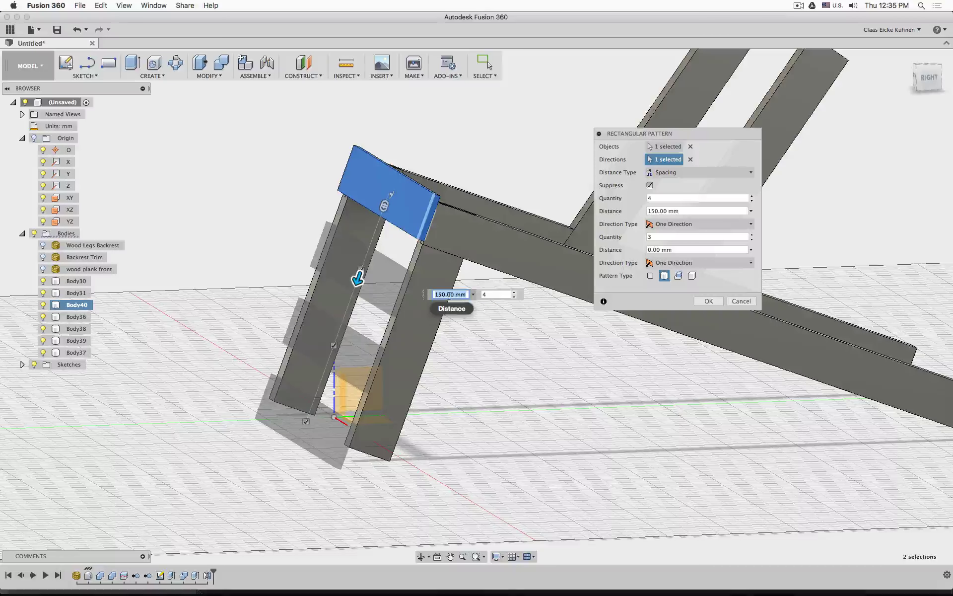
{"action": "type", "text": "88.9"}
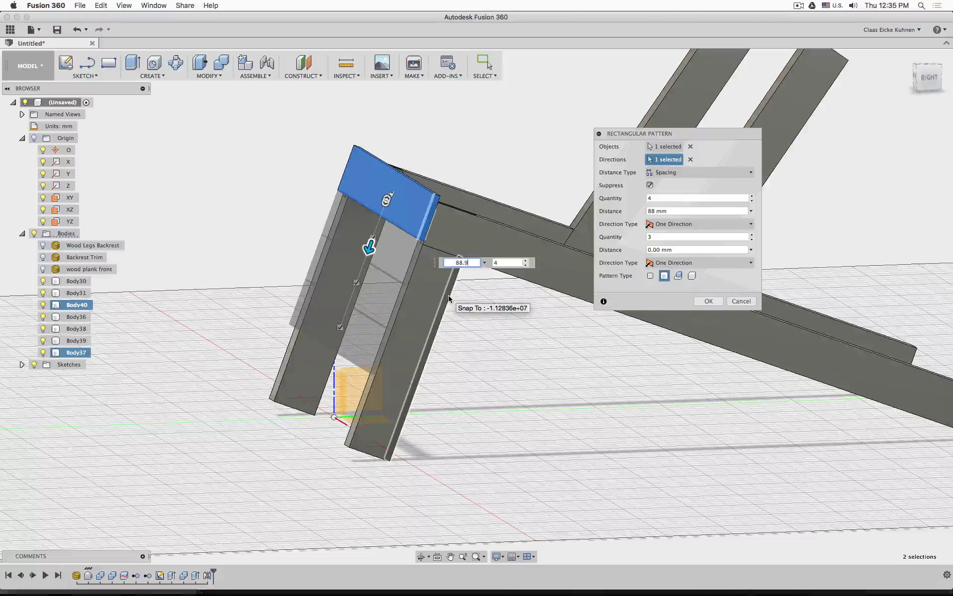
{"action": "type", "text": "mm"}
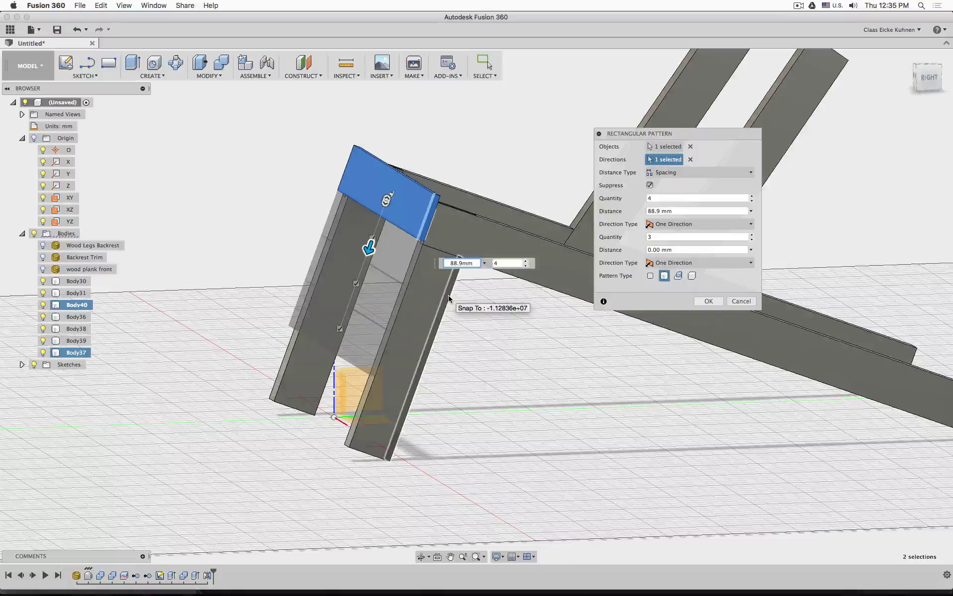
{"action": "type", "text": "+0.7"}
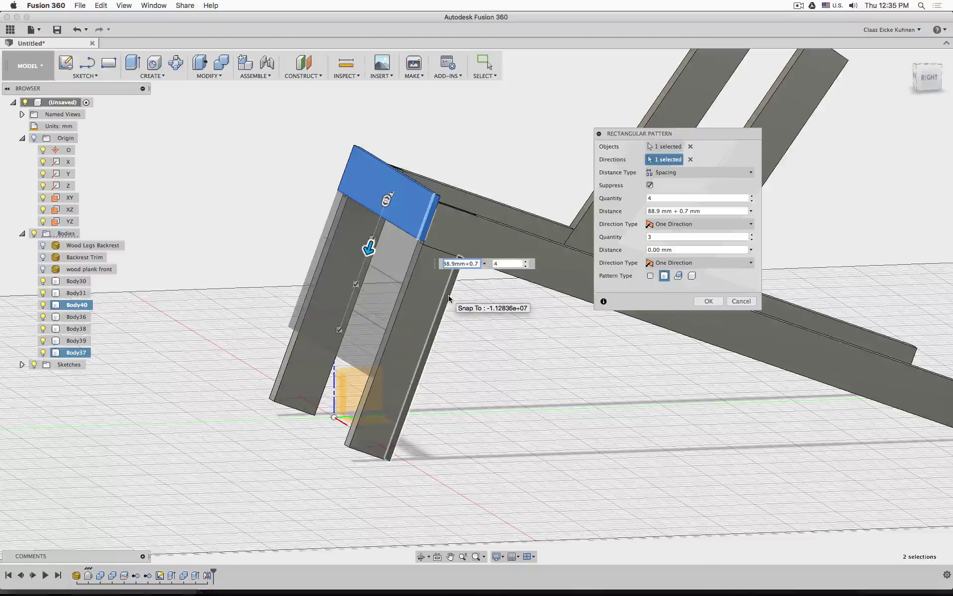
{"action": "type", "text": "\""}
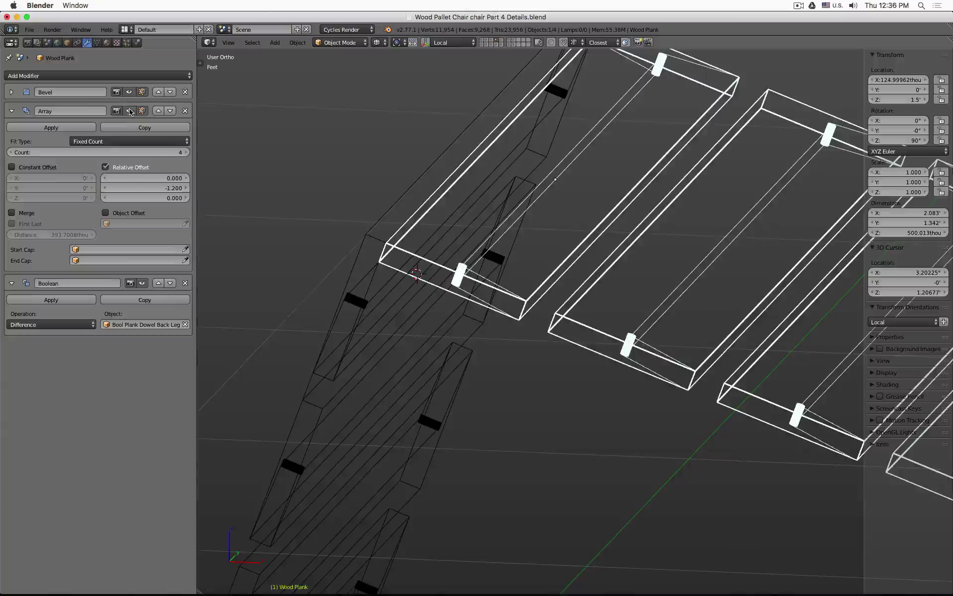
In Blender, check the Wood Plank without its array copies, and export it as an OBJ file to the Desktop.
{"action": "left_click", "coordinate": [129, 111]}
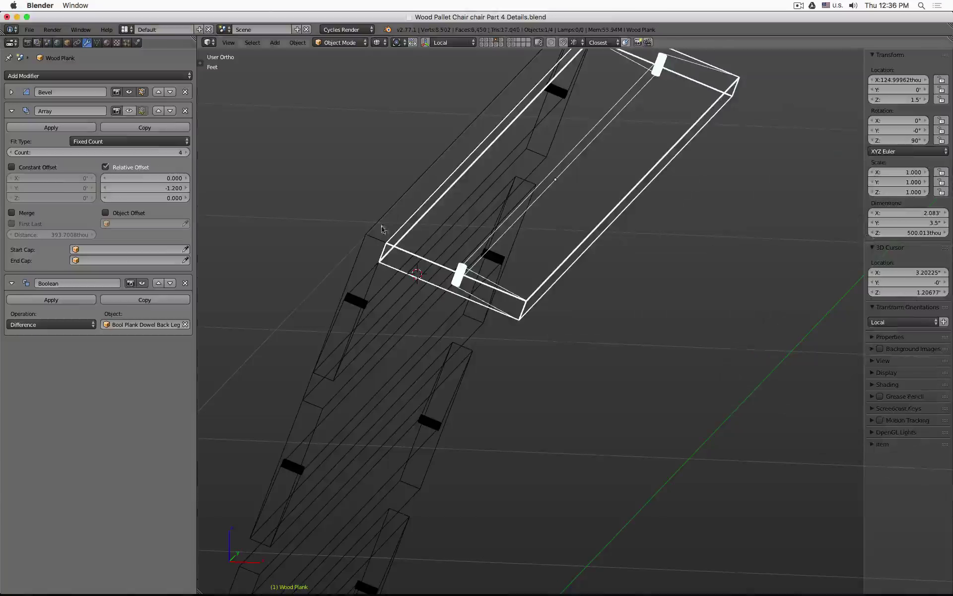
{"action": "left_click", "coordinate": [129, 110]}
{"action": "scroll", "coordinate": [561, 250], "scroll_direction": "up", "scroll_amount": 5}
{"action": "scroll", "coordinate": [560, 250], "scroll_direction": "down", "scroll_amount": 10}
{"action": "key", "text": "space"}
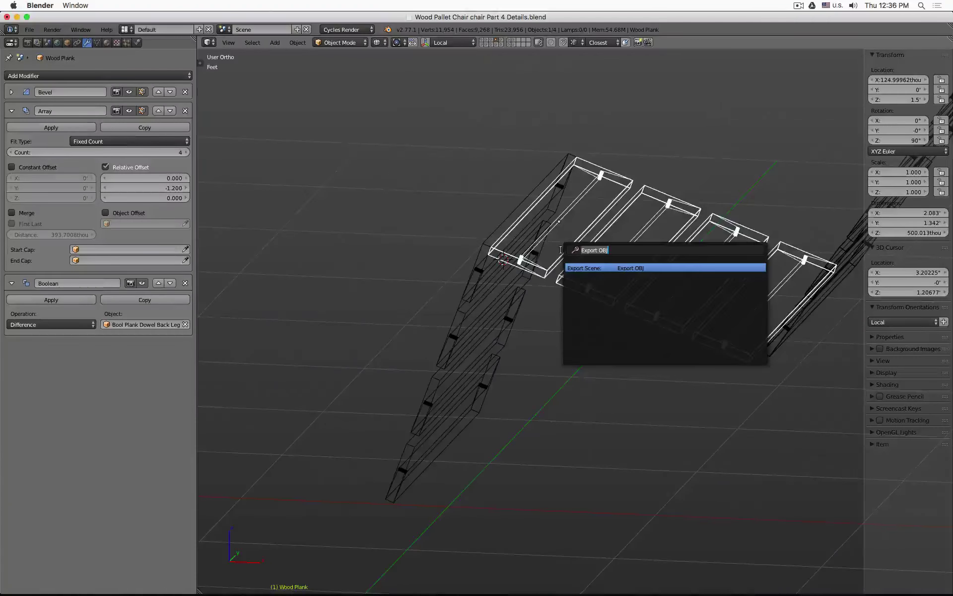
{"action": "key", "text": "Return"}
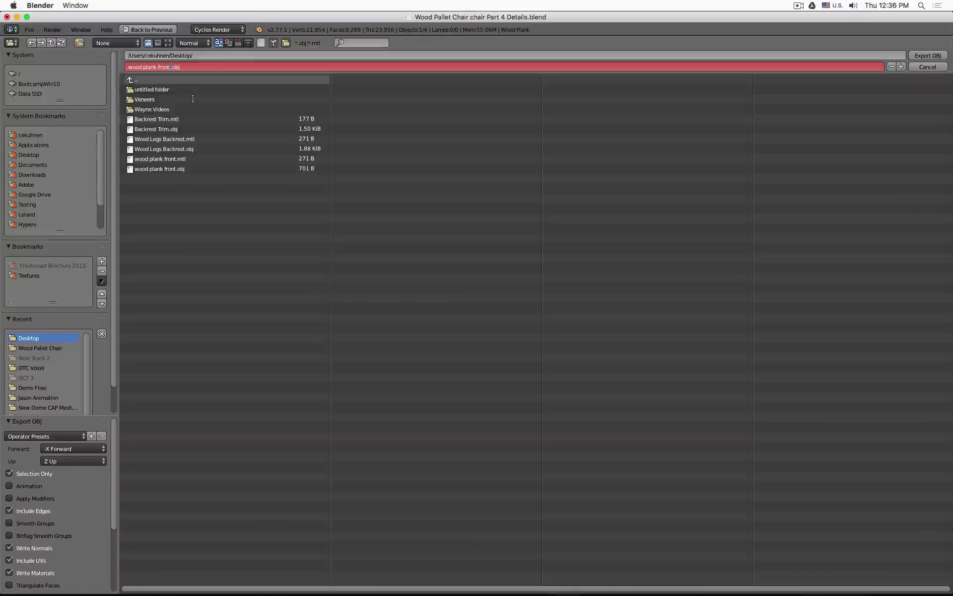
{"action": "key", "text": "Return"}
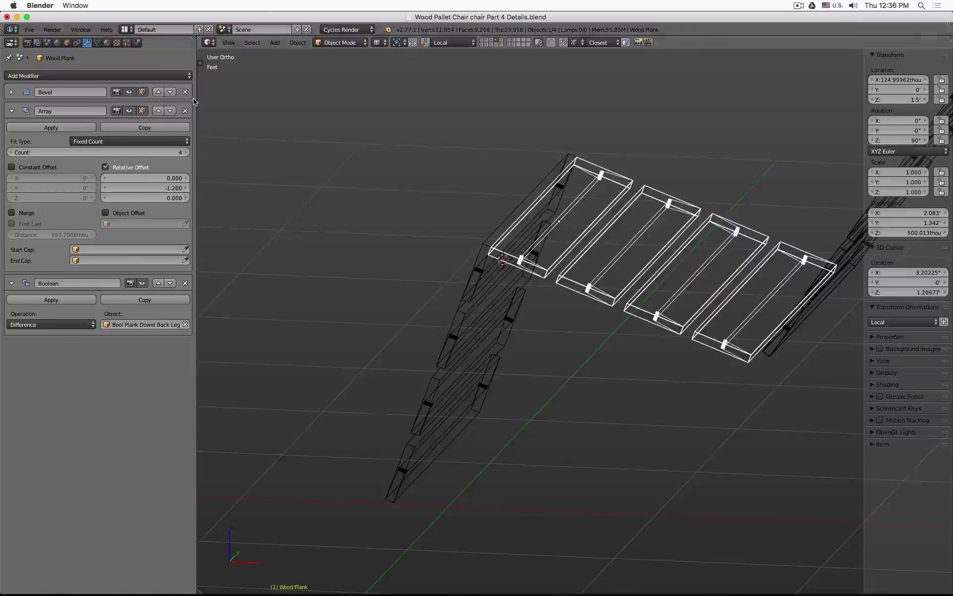
Switch to Fusion 360, show the hidden Wood Legs Backrest, Backrest Trim and wood plank front meshes, and open the insert options.
{"action": "key", "text": "super+Tab"}
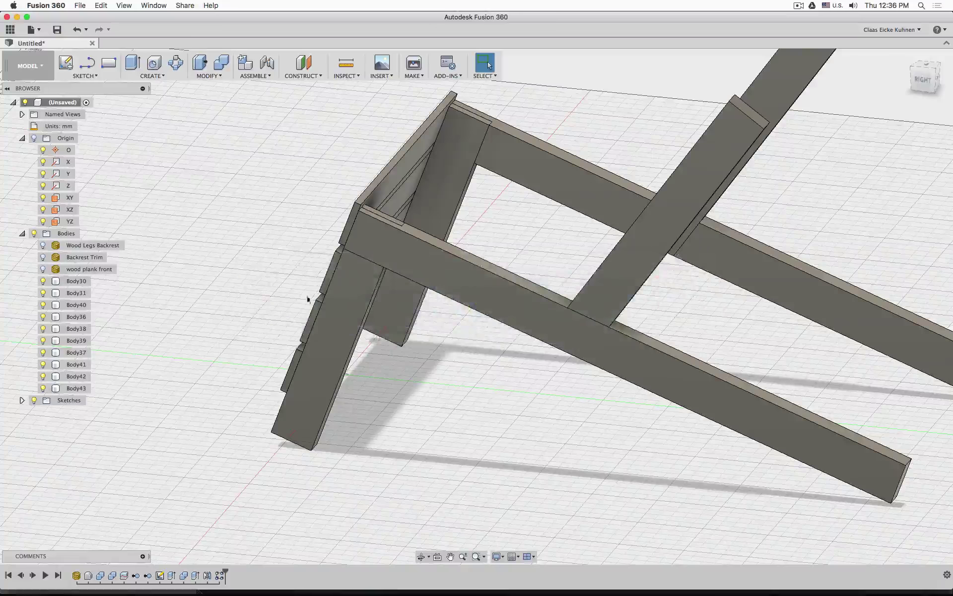
{"action": "left_click", "coordinate": [74, 575]}
{"action": "key", "text": "v"}
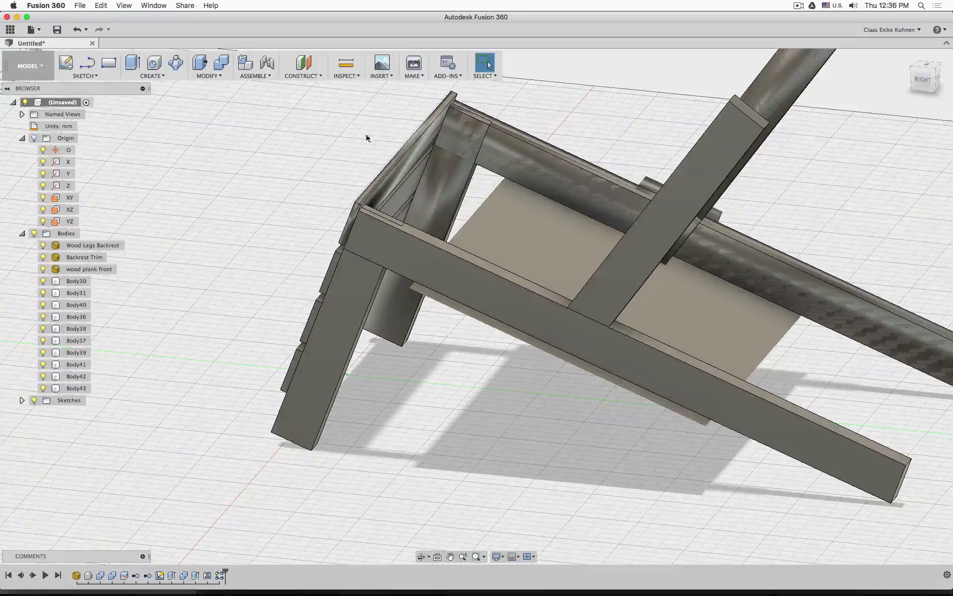
{"action": "left_click", "coordinate": [381, 75]}
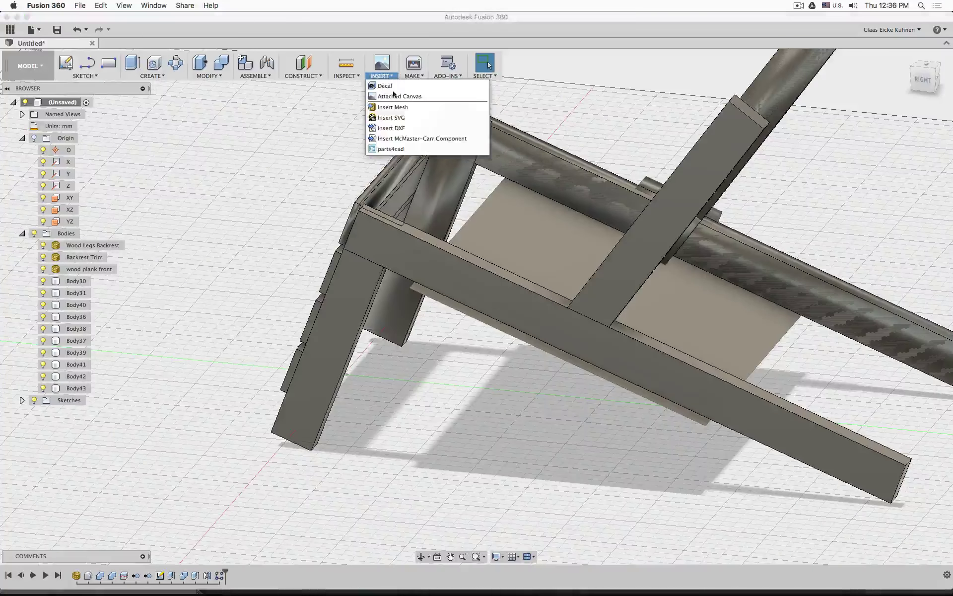
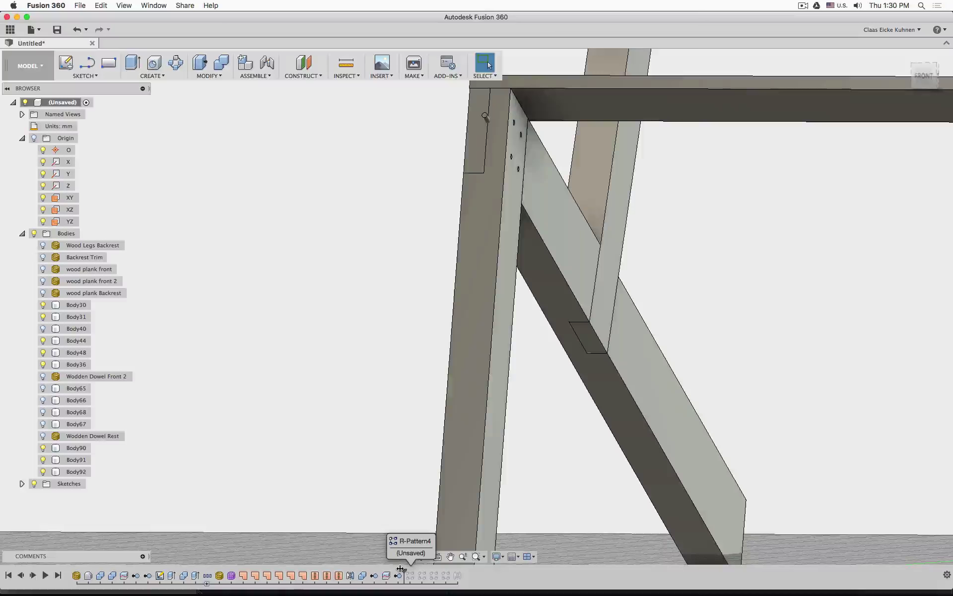
Review the combine, split and remove-body features before the history marker, and roll the history forward past the front dowel's rectangular pattern.
{"action": "middle_click_drag", "start_coordinate": [546, 524], "coordinate": [533, 472], "text": "shift"}
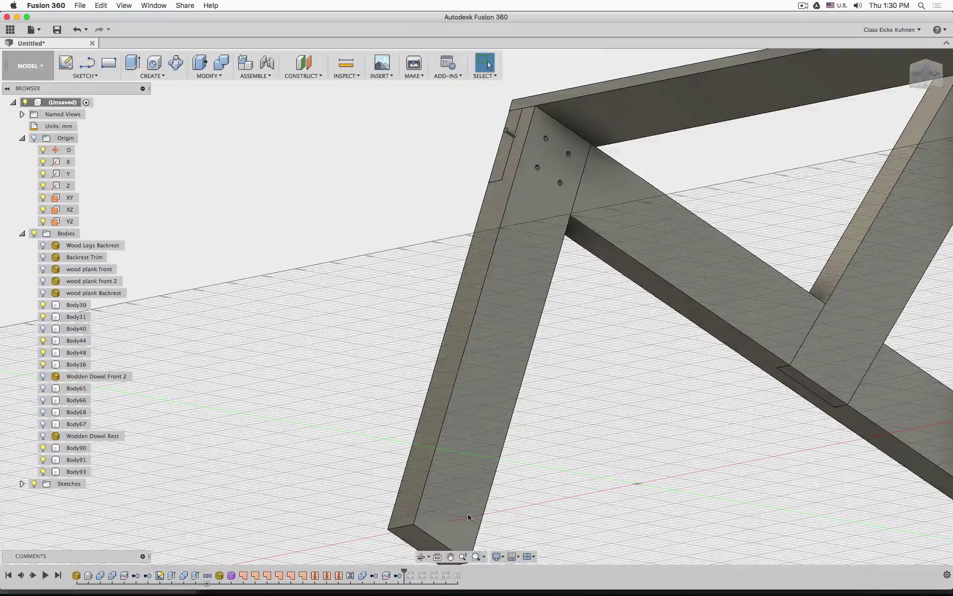
{"action": "left_click", "coordinate": [362, 575]}
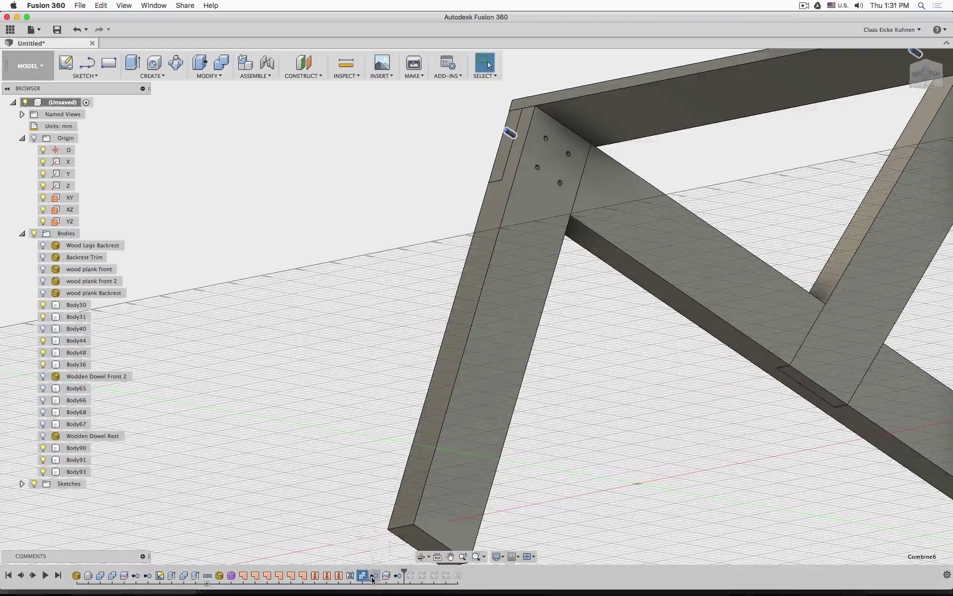
{"action": "left_click", "coordinate": [375, 576]}
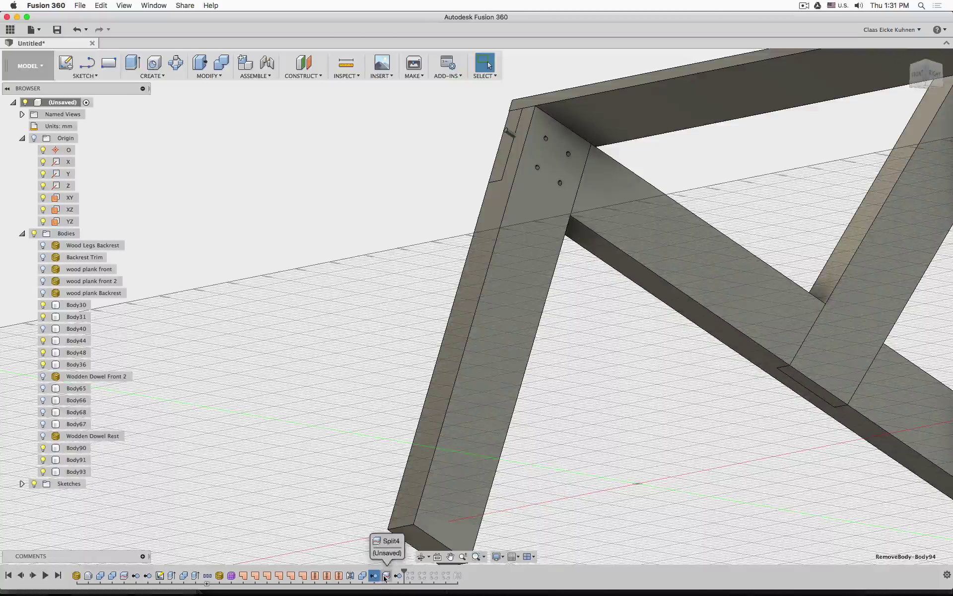
{"action": "left_click", "coordinate": [387, 576]}
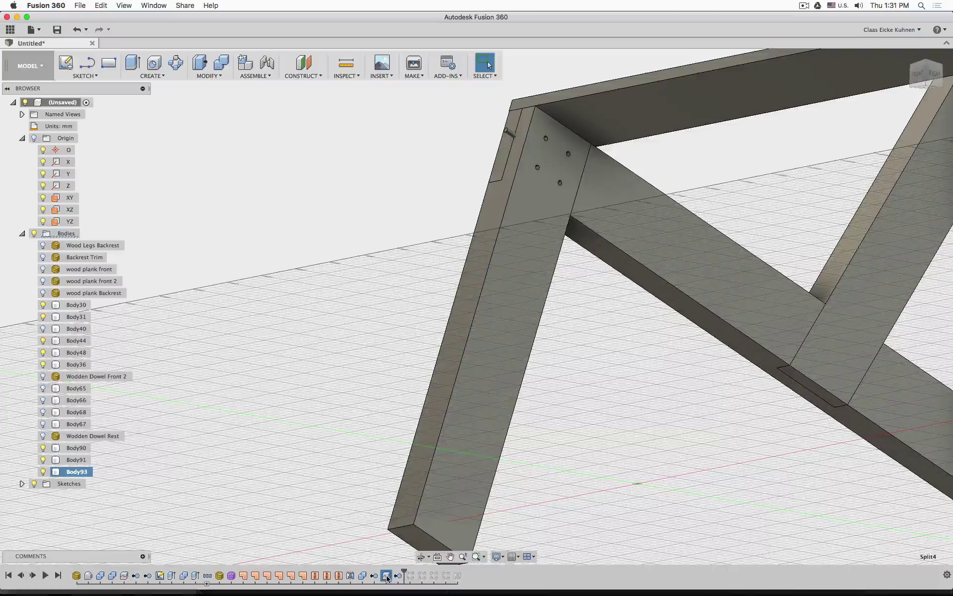
{"action": "left_click", "coordinate": [398, 577]}
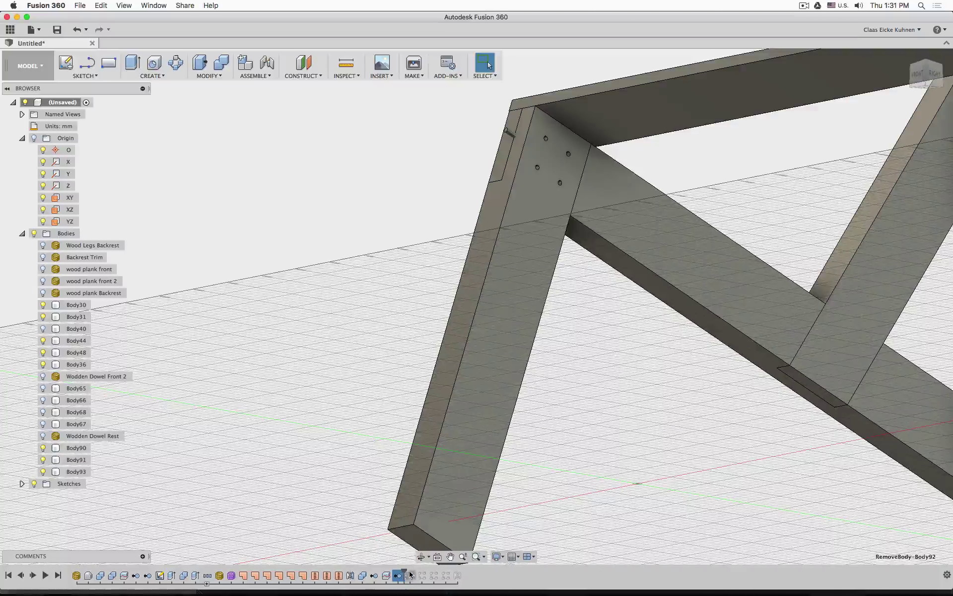
{"action": "mouse_move", "coordinate": [404, 571]}
{"action": "left_mouse_down"}
{"action": "mouse_move", "coordinate": [391, 570]}
{"action": "mouse_move", "coordinate": [416, 571]}
{"action": "left_mouse_up"}
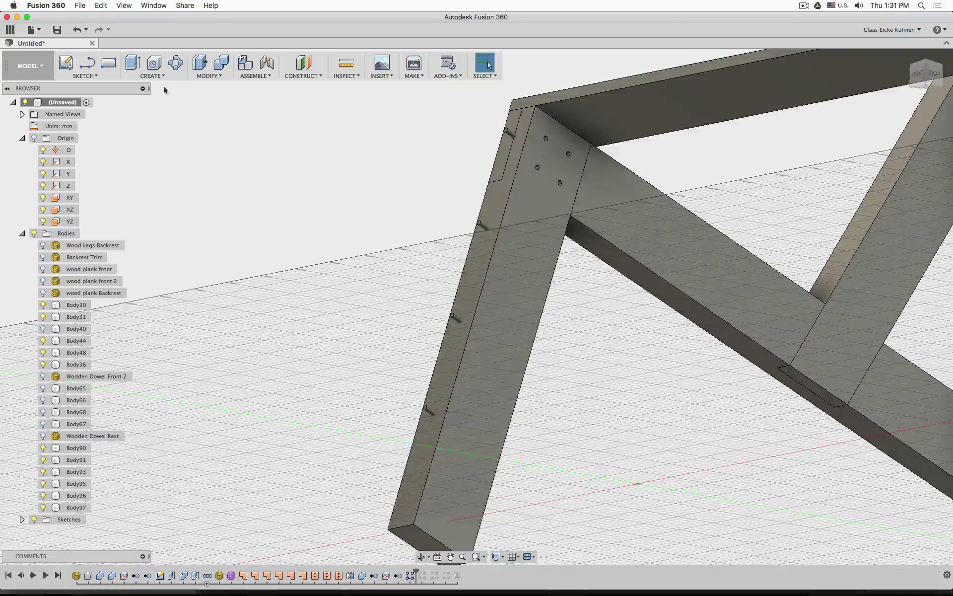
Cut the uppermost front dowel out of the long side rail with Combine, keeping the tool body.
{"action": "left_click", "coordinate": [222, 63]}
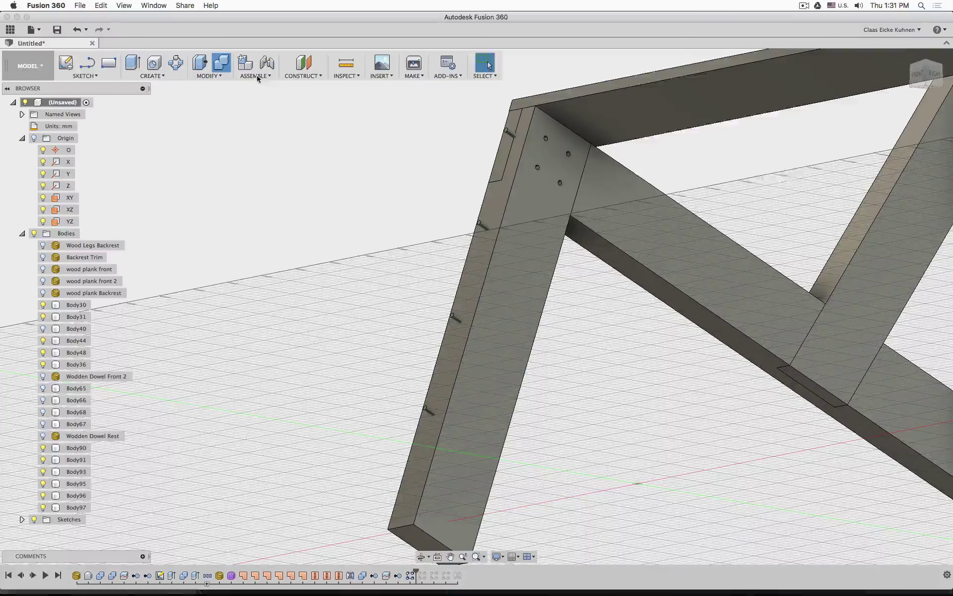
{"action": "left_click", "coordinate": [494, 155]}
{"action": "left_click", "coordinate": [606, 164]}
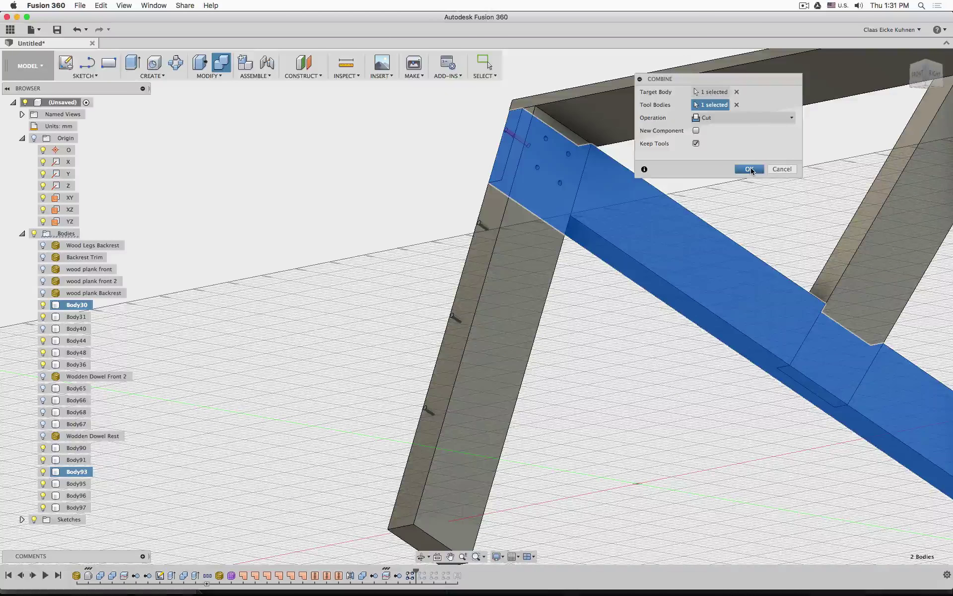
{"action": "left_click", "coordinate": [749, 169]}
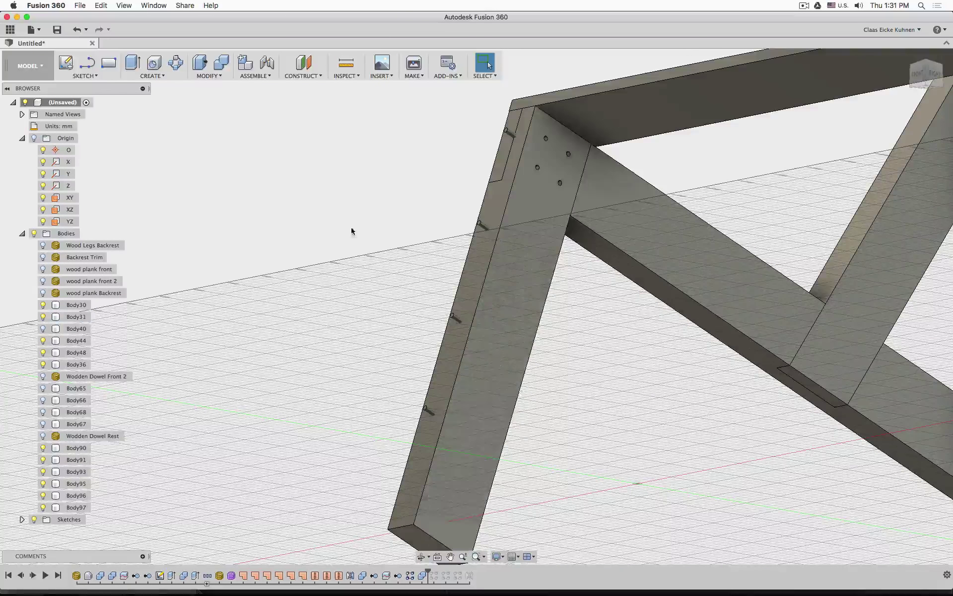
Cut all four patterned dowels out of the front leg with Combine, keeping the tool bodies.
{"action": "left_click", "coordinate": [221, 63]}
{"action": "left_click", "coordinate": [515, 309]}
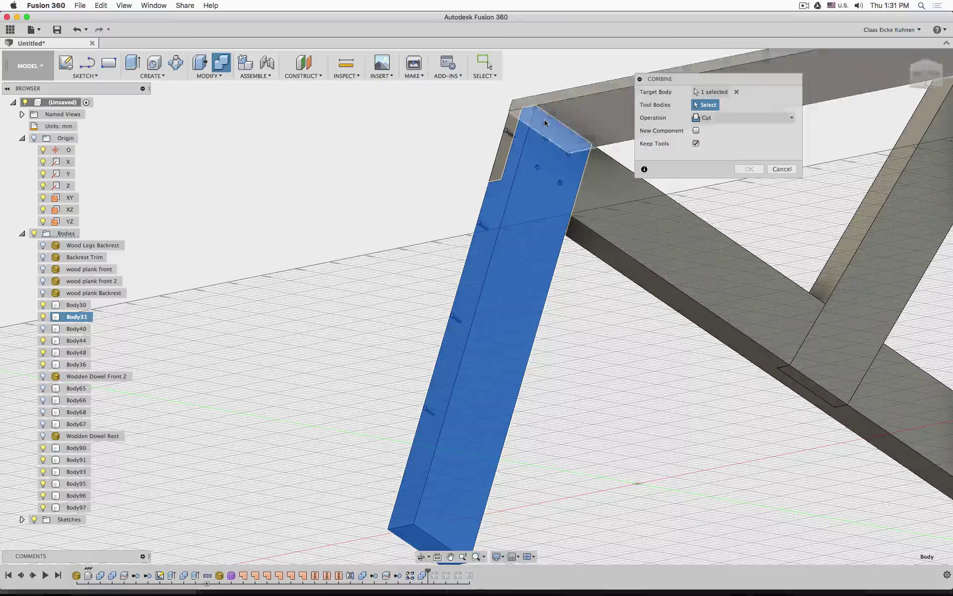
{"action": "left_click", "coordinate": [510, 133]}
{"action": "left_click", "coordinate": [481, 227]}
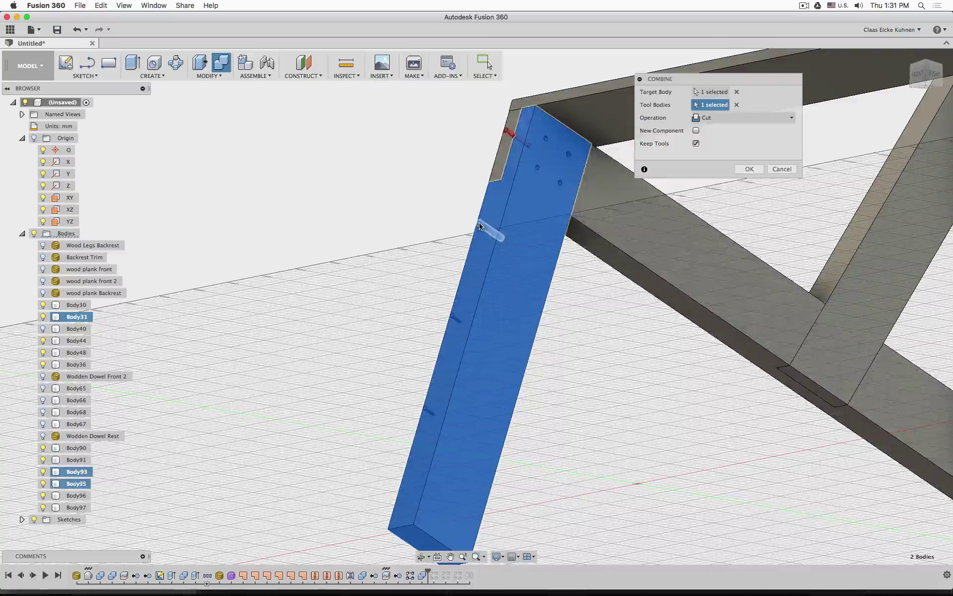
{"action": "left_click", "coordinate": [454, 318]}
{"action": "left_click", "coordinate": [430, 410]}
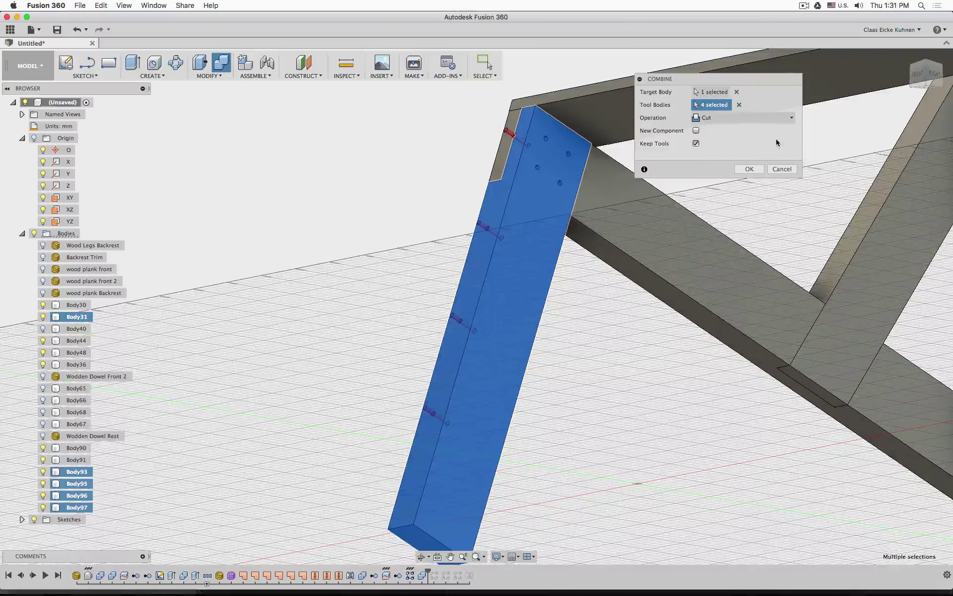
{"action": "left_click", "coordinate": [738, 105]}
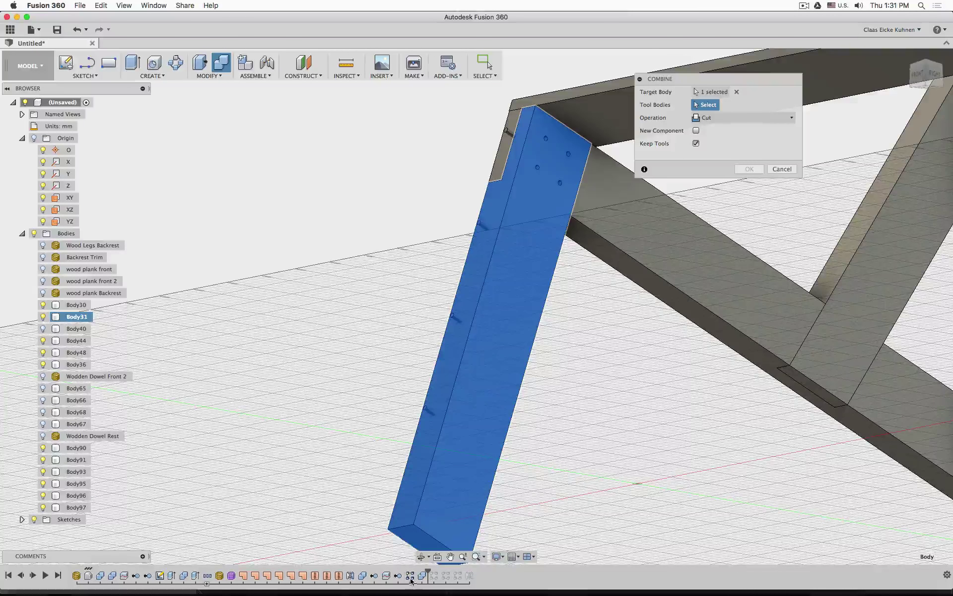
{"action": "left_click", "coordinate": [483, 232]}
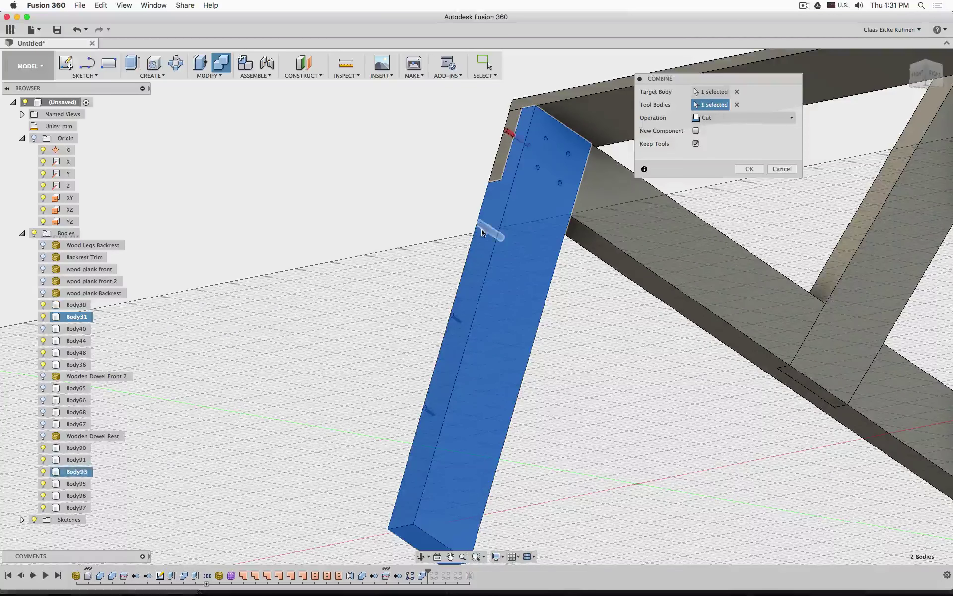
{"action": "left_click", "coordinate": [483, 232]}
{"action": "left_click", "coordinate": [458, 319]}
{"action": "left_click", "coordinate": [429, 411]}
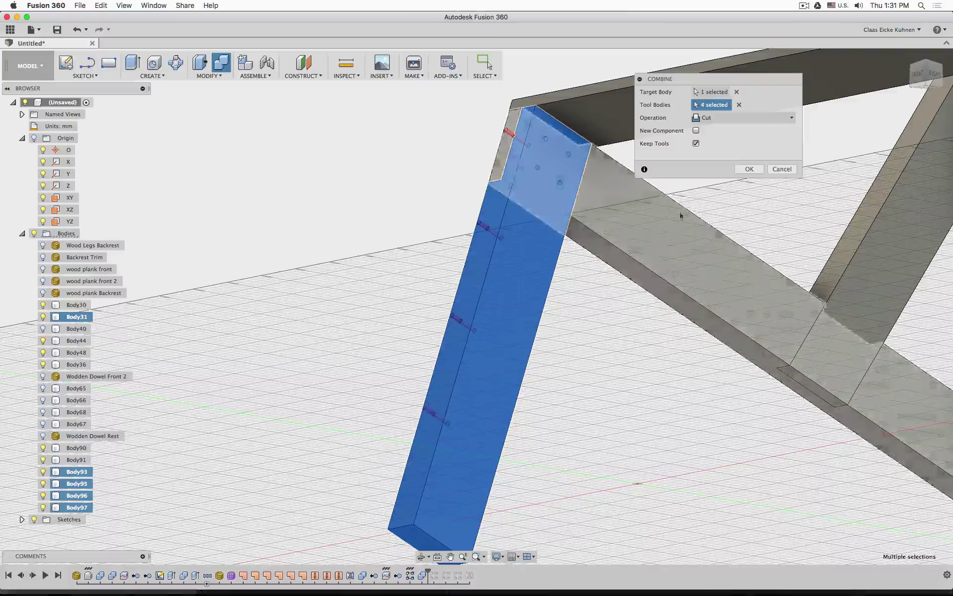
{"action": "left_click", "coordinate": [749, 169]}
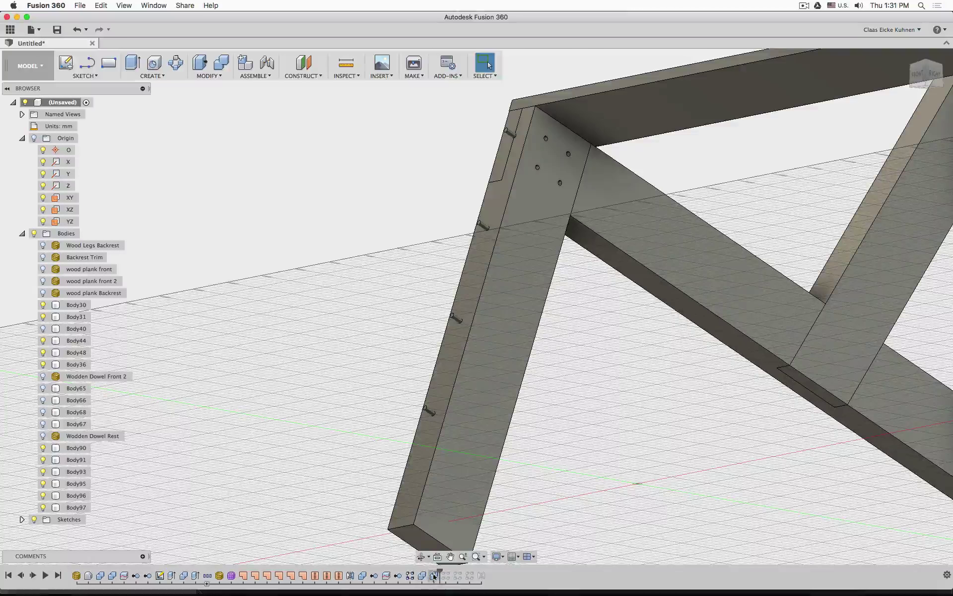
Roll the history marker forward past the remaining plank patterns and the mirror to the end of the timeline.
{"action": "mouse_move", "coordinate": [432, 582]}
{"action": "left_mouse_down"}
{"action": "mouse_move", "coordinate": [344, 575]}
{"action": "mouse_move", "coordinate": [439, 569]}
{"action": "left_mouse_up"}
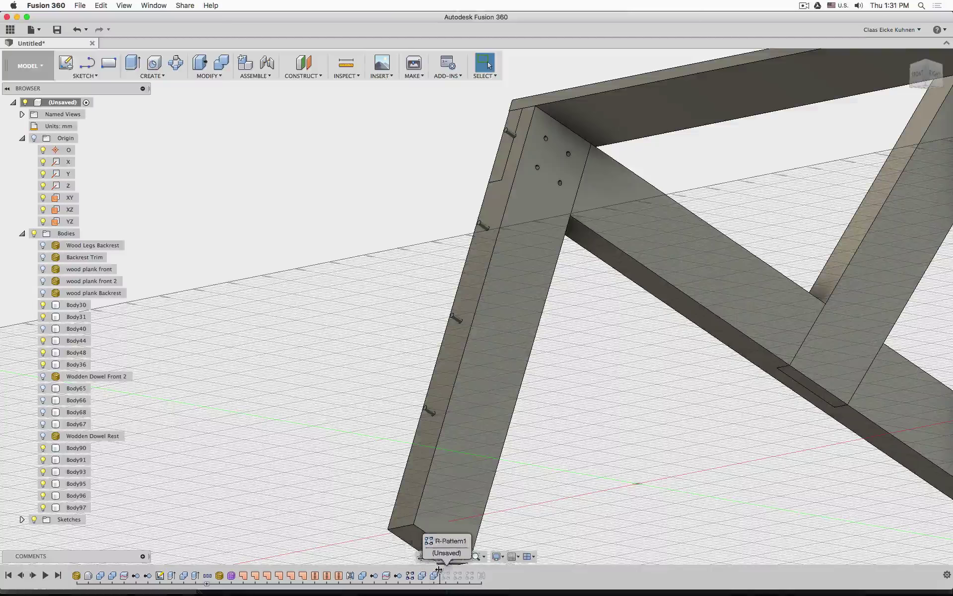
{"action": "scroll", "coordinate": [611, 423], "scroll_direction": "down", "scroll_amount": 5}
{"action": "middle_click_drag", "start_coordinate": [589, 414], "coordinate": [371, 344]}
{"action": "left_click_drag", "start_coordinate": [439, 570], "coordinate": [506, 572]}
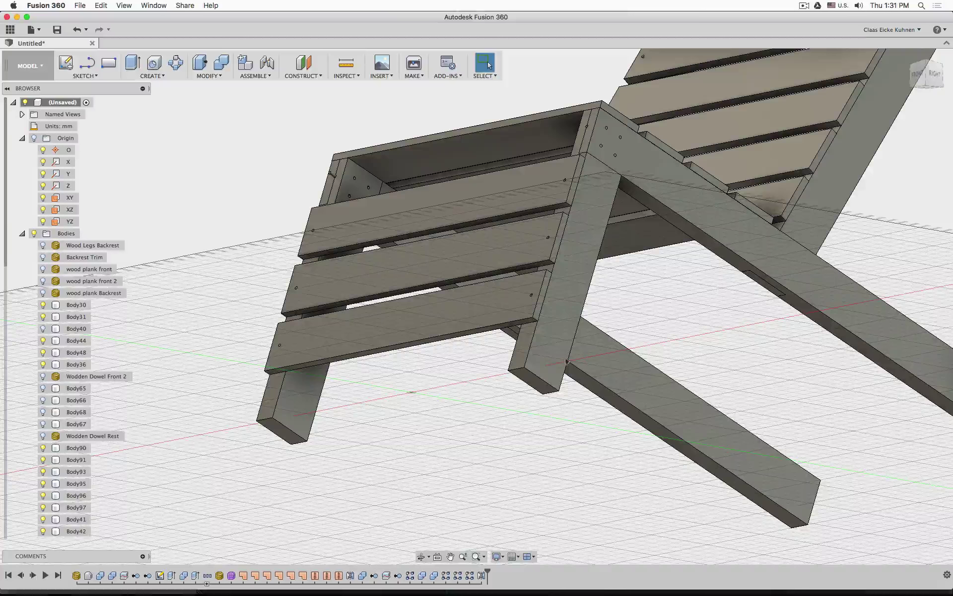
Hide the four front planks to expose the dowels in the front legs.
{"action": "left_click", "coordinate": [488, 299]}
{"action": "scroll", "coordinate": [66, 414], "scroll_direction": "down", "scroll_amount": 3}
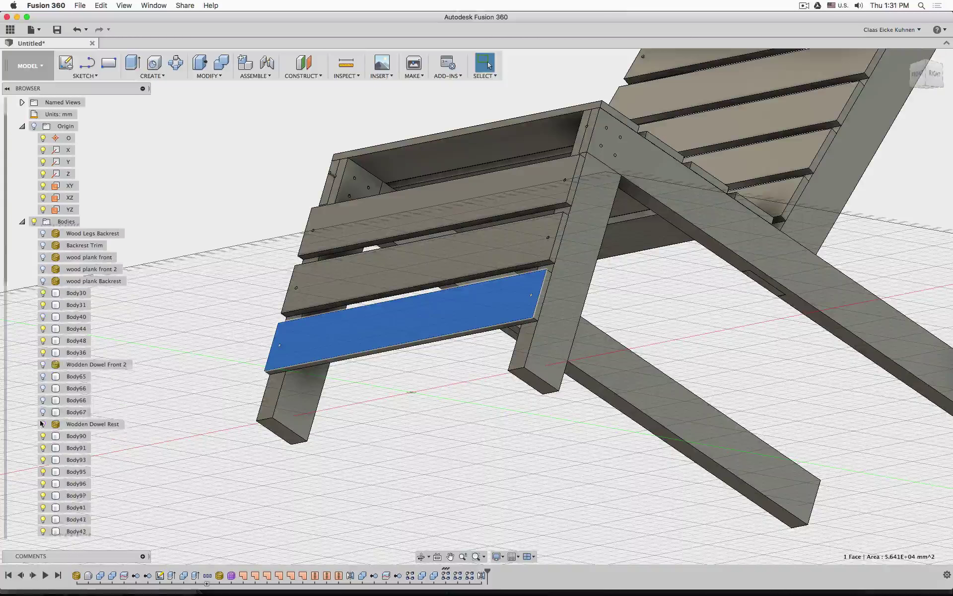
{"action": "left_click_drag", "start_coordinate": [318, 322], "coordinate": [515, 195]}
{"action": "left_click", "coordinate": [515, 193]}
{"action": "key", "text": "v"}
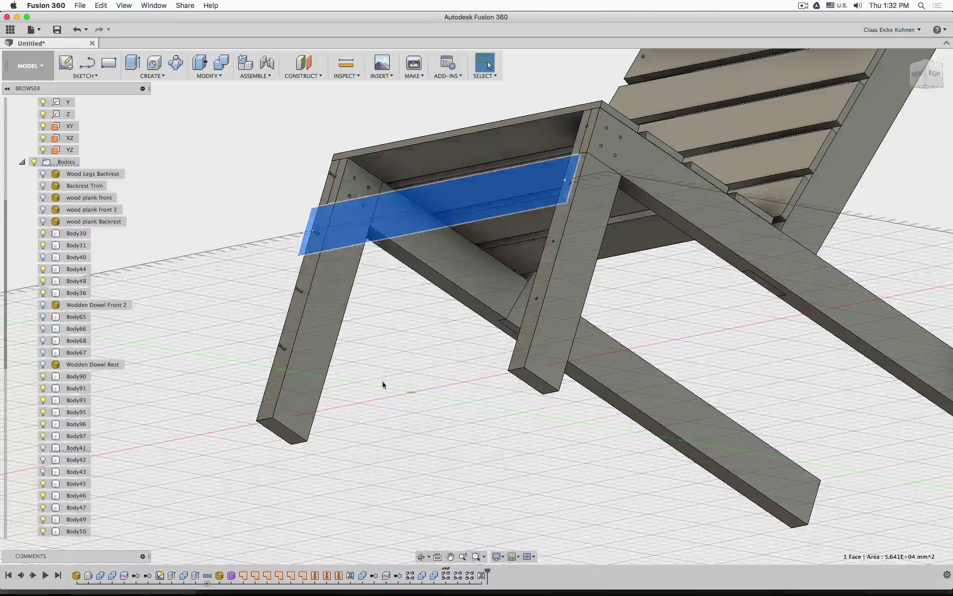
Edit the frame's mirror feature to include the three lower front-leg dowels among the mirrored objects.
{"action": "middle_click_drag", "start_coordinate": [364, 369], "coordinate": [381, 377], "text": "shift"}
{"action": "left_click", "coordinate": [728, 340]}
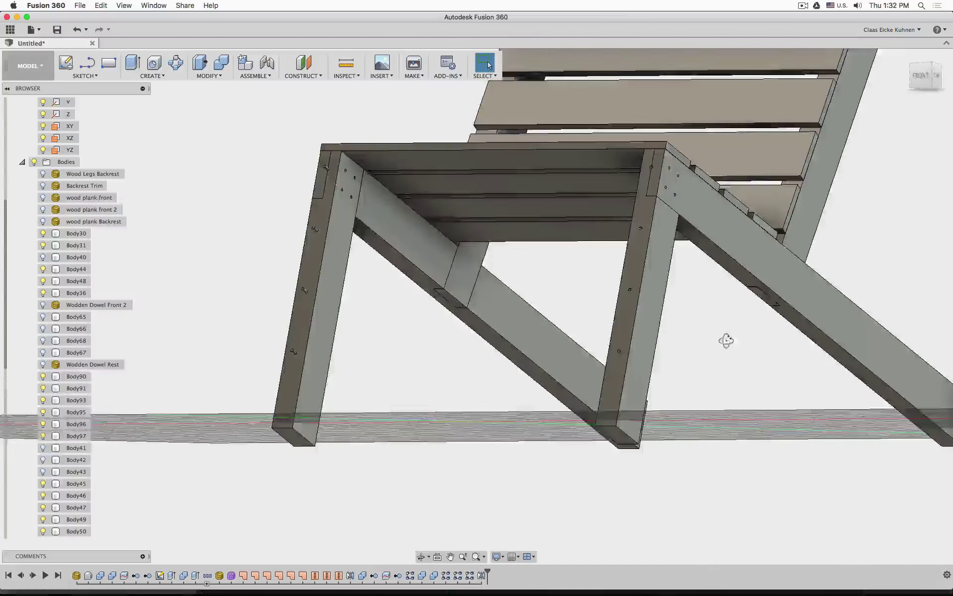
{"action": "middle_click_drag", "start_coordinate": [725, 340], "coordinate": [714, 342], "text": "shift"}
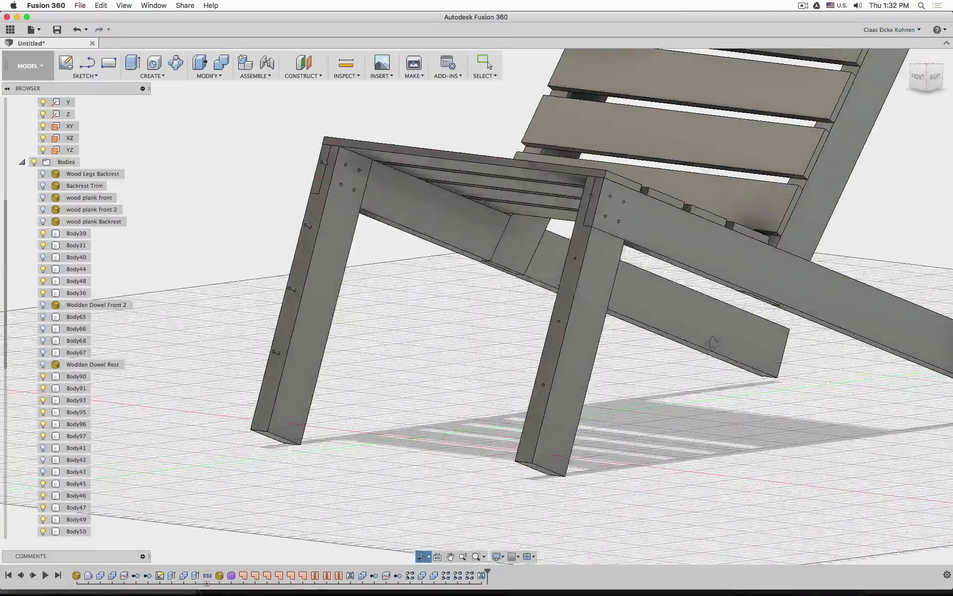
{"action": "left_click", "coordinate": [713, 340]}
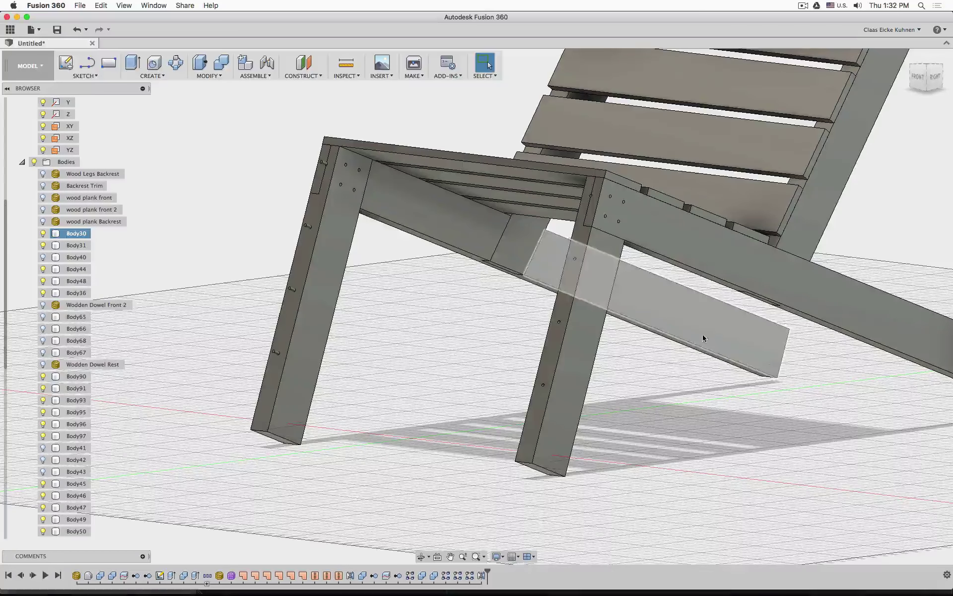
{"action": "left_click", "coordinate": [530, 530]}
{"action": "right_click", "coordinate": [481, 575]}
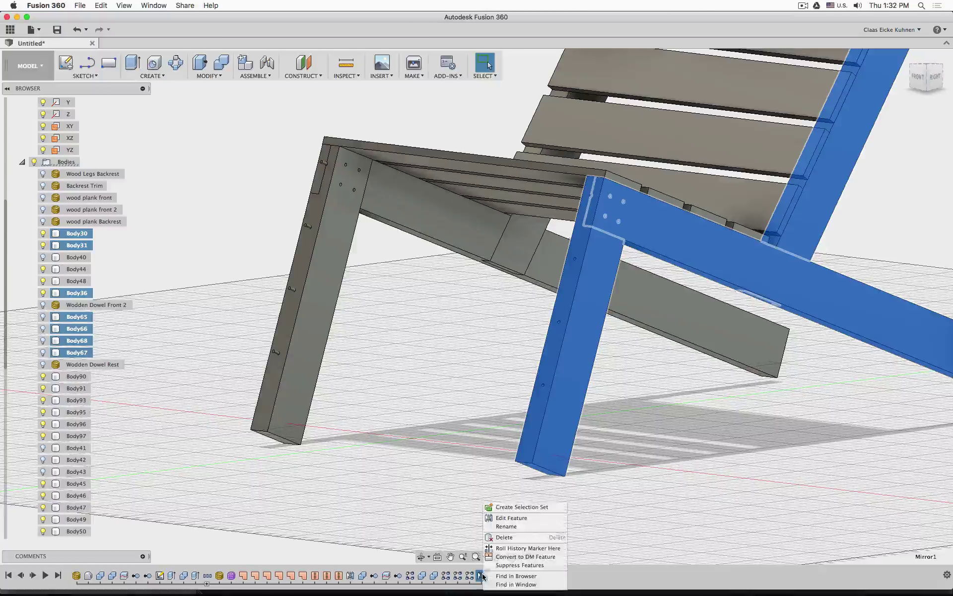
{"action": "left_click", "coordinate": [513, 518]}
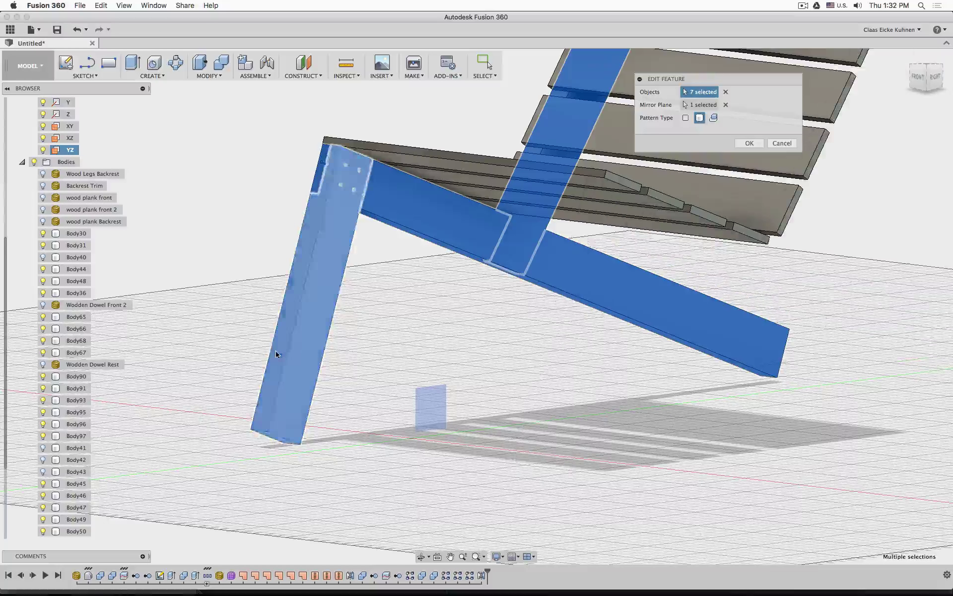
{"action": "left_click", "coordinate": [276, 351]}
{"action": "left_click", "coordinate": [291, 288]}
{"action": "left_click", "coordinate": [303, 227]}
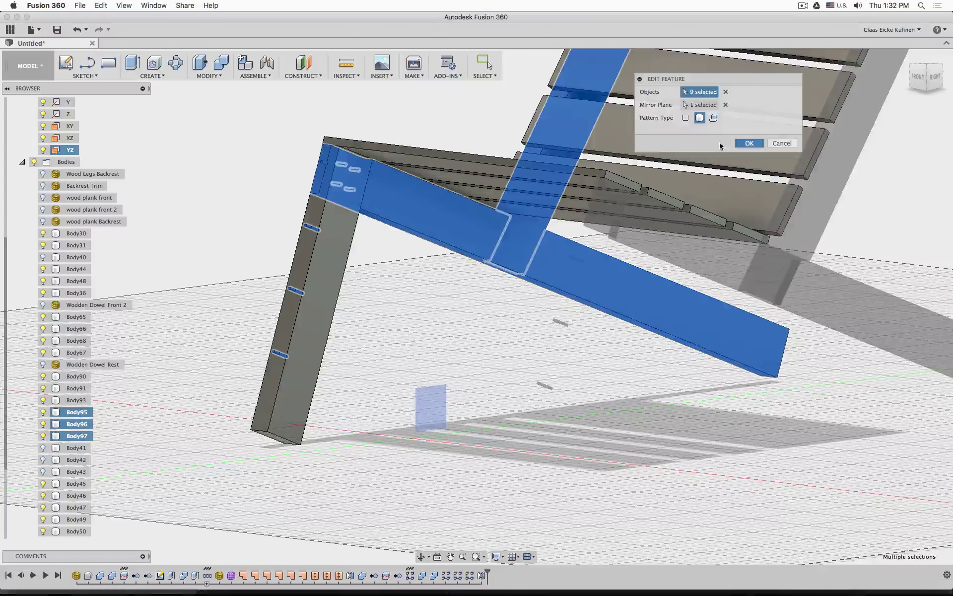
{"action": "left_click", "coordinate": [744, 144]}
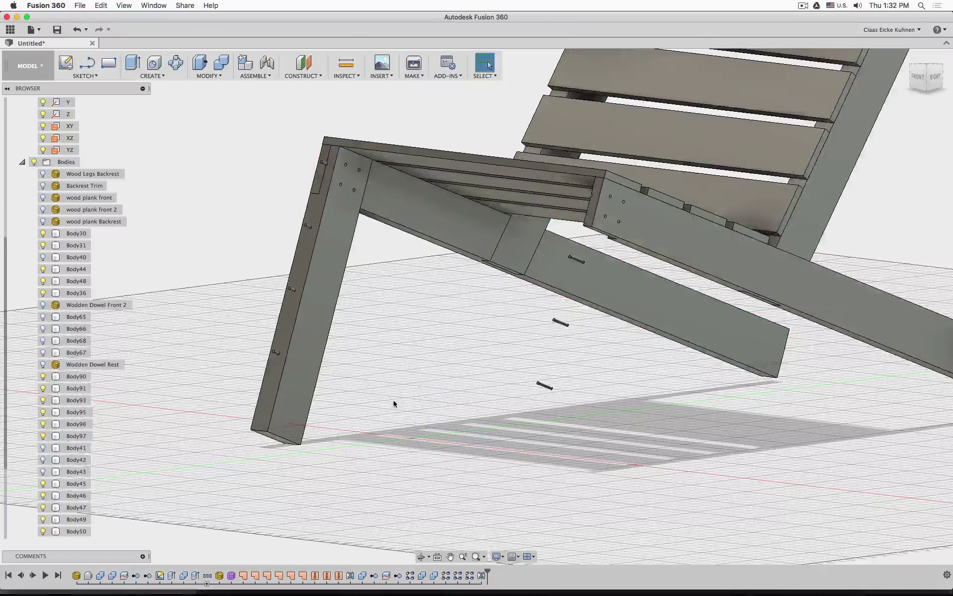
Show the four front planks and the hidden dowel bodies Body65 to Body68, and check the rest of the body list.
{"action": "left_click", "coordinate": [43, 447]}
{"action": "left_click", "coordinate": [43, 459]}
{"action": "left_click", "coordinate": [43, 472]}
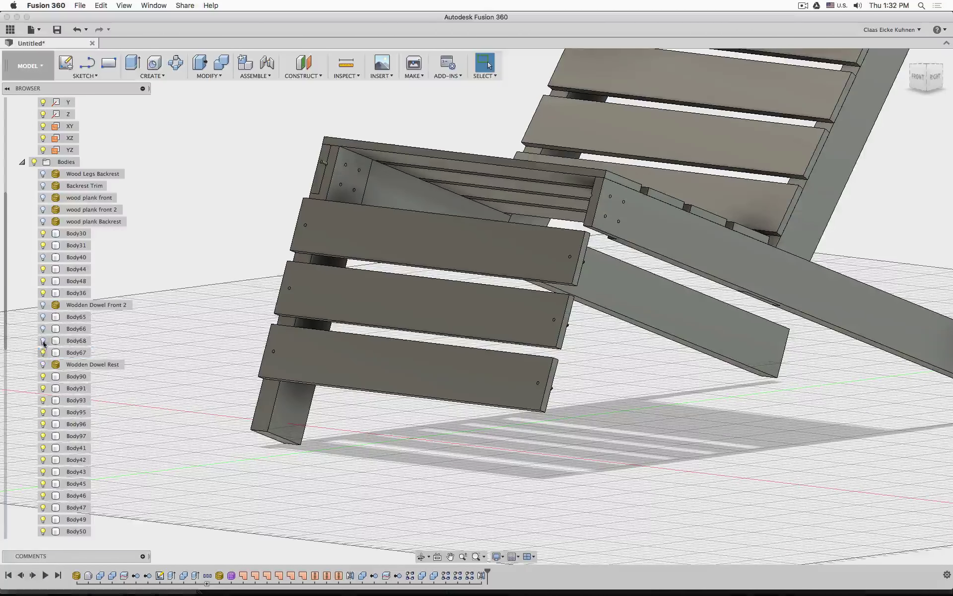
{"action": "left_click", "coordinate": [43, 257]}
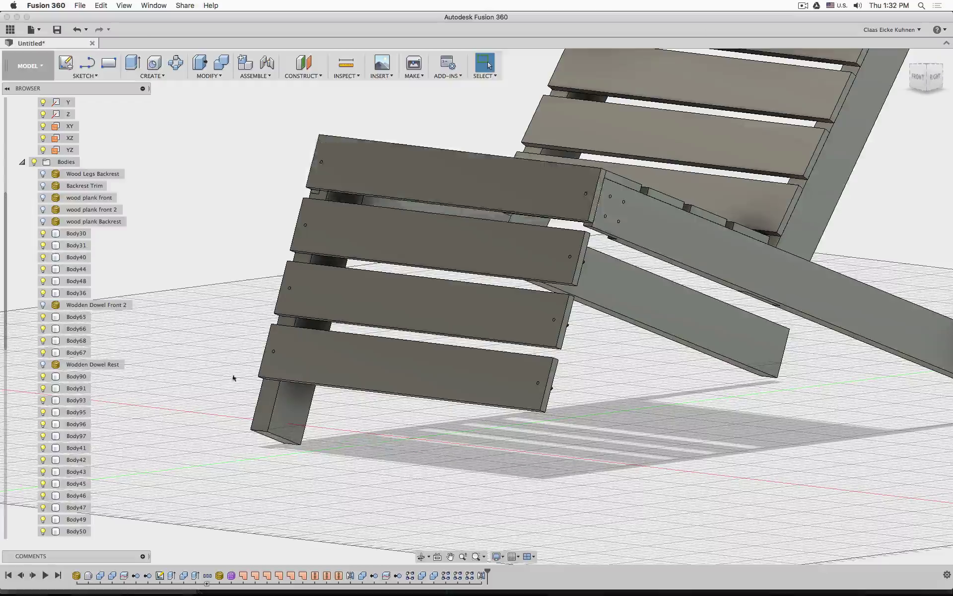
{"action": "scroll", "coordinate": [265, 402], "scroll_direction": "down", "scroll_amount": 3}
{"action": "scroll", "coordinate": [61, 484], "scroll_direction": "down", "scroll_amount": 3}
{"action": "scroll", "coordinate": [61, 484], "scroll_direction": "down", "scroll_amount": 2}
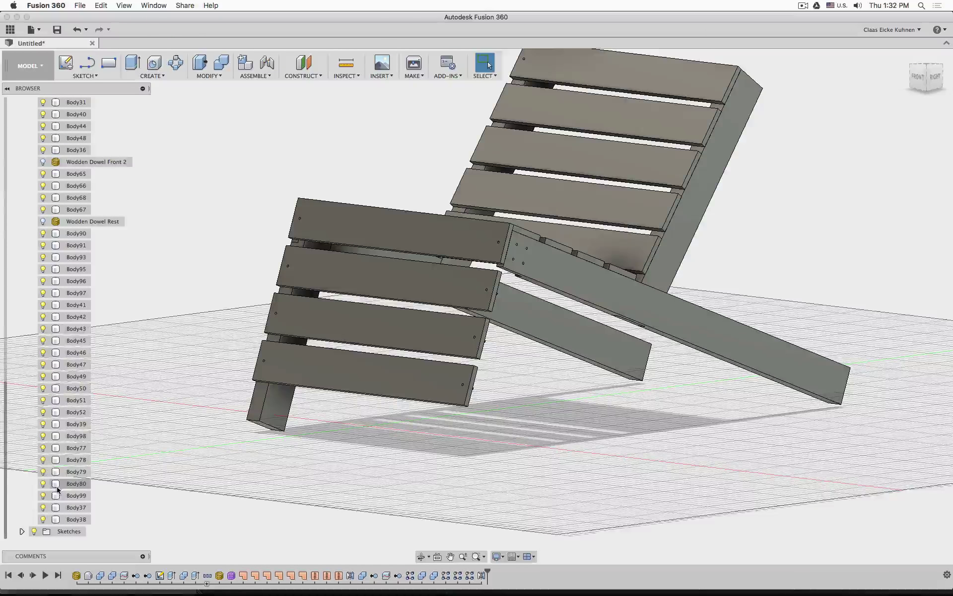
{"action": "scroll", "coordinate": [105, 343], "scroll_direction": "up", "scroll_amount": 7}
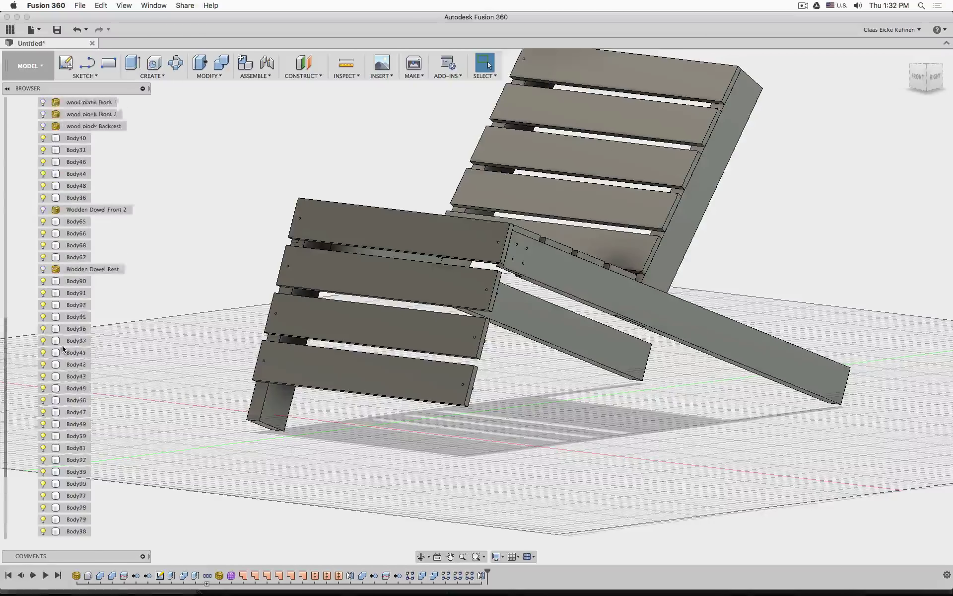
Reopen the frame's mirror feature to check its selected objects and mirror plane, and inspect the chair from below.
{"action": "middle_click_drag", "start_coordinate": [503, 420], "coordinate": [440, 392], "text": "shift"}
{"action": "left_click", "coordinate": [481, 575]}
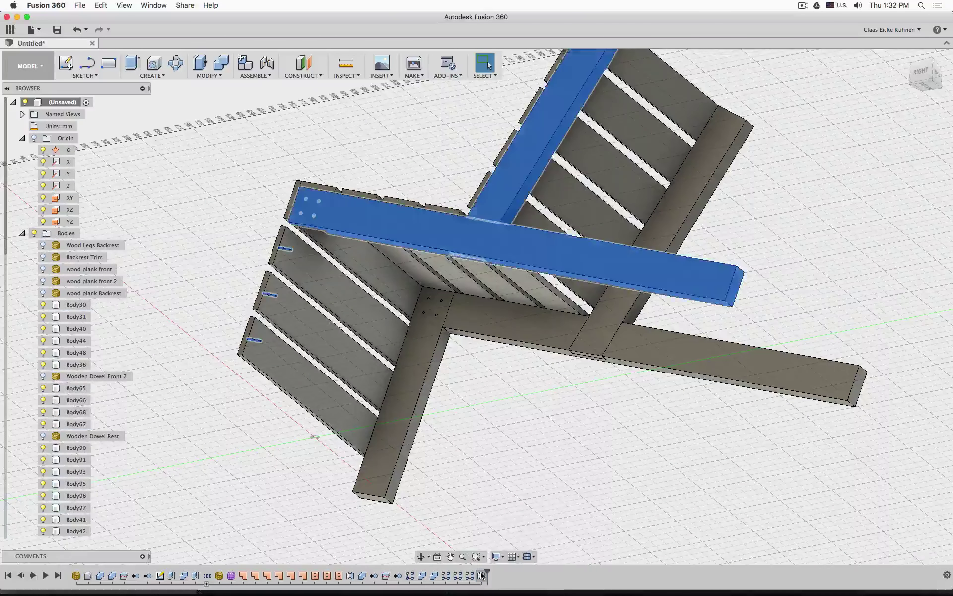
{"action": "right_click", "coordinate": [482, 575]}
{"action": "left_click", "coordinate": [521, 520]}
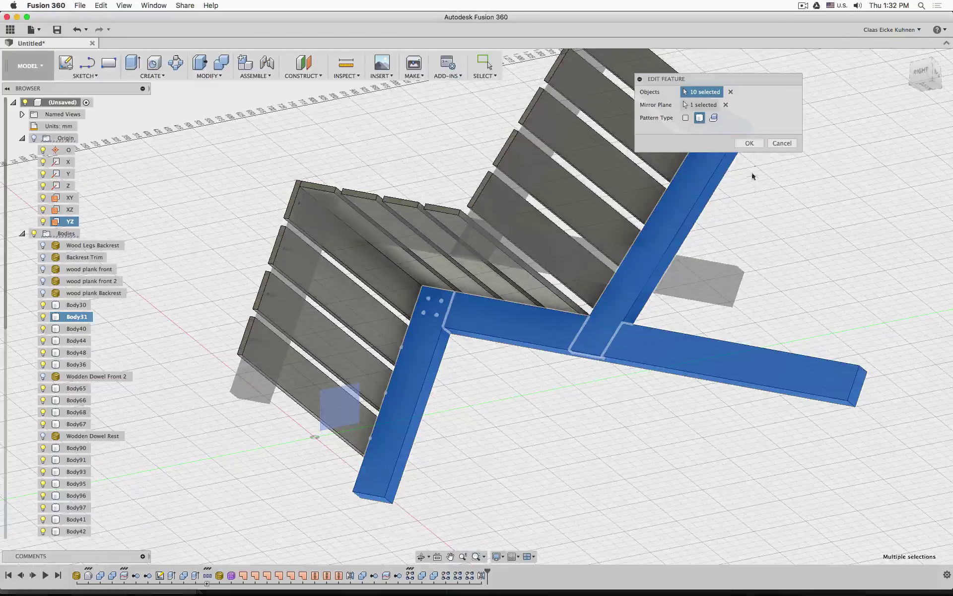
{"action": "left_click", "coordinate": [750, 142]}
{"action": "middle_click_drag", "start_coordinate": [458, 445], "coordinate": [515, 484], "text": "shift"}
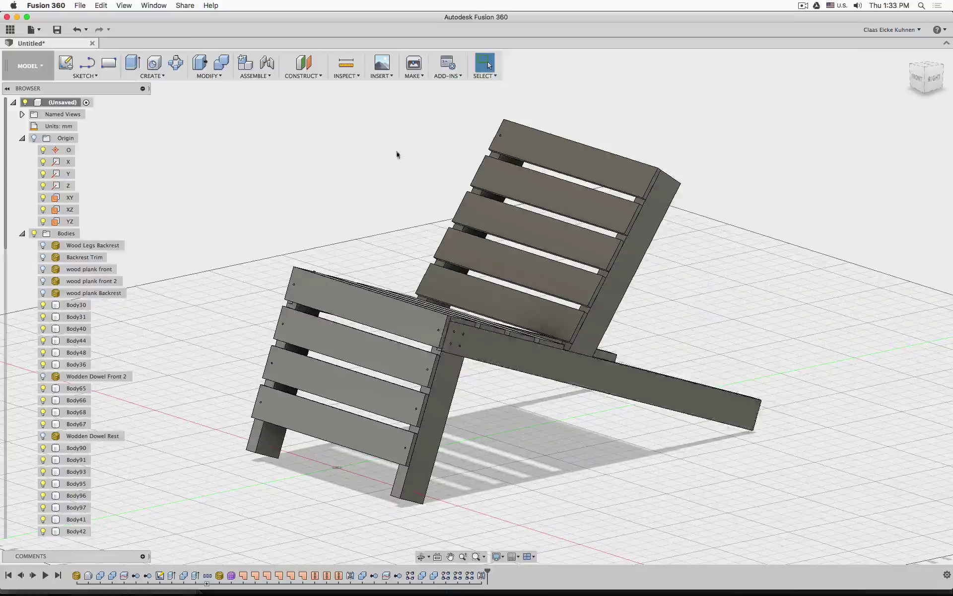
{"action": "left_click", "coordinate": [211, 76]}
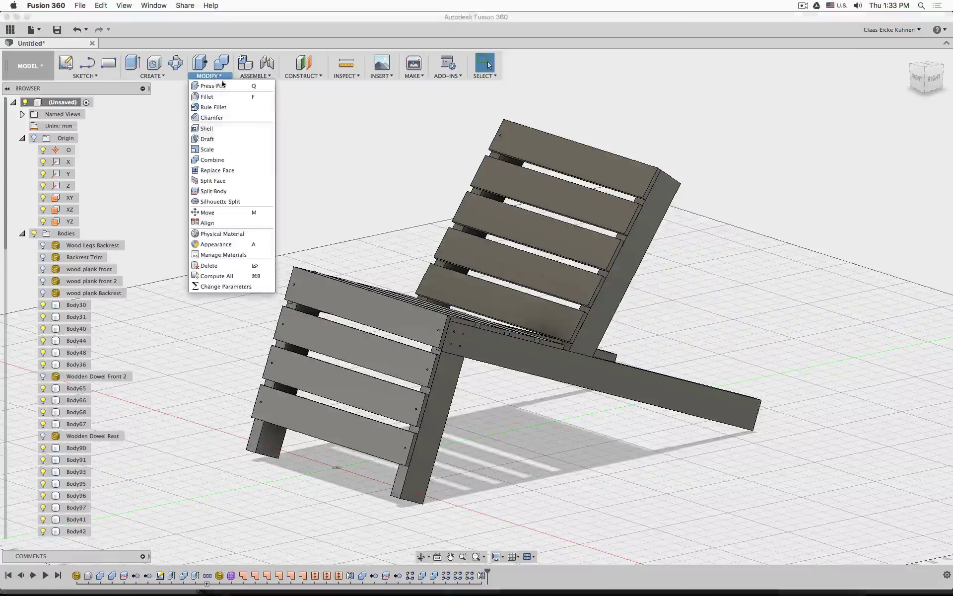
{"action": "left_click", "coordinate": [218, 190]}
{"action": "left_click", "coordinate": [267, 449]}
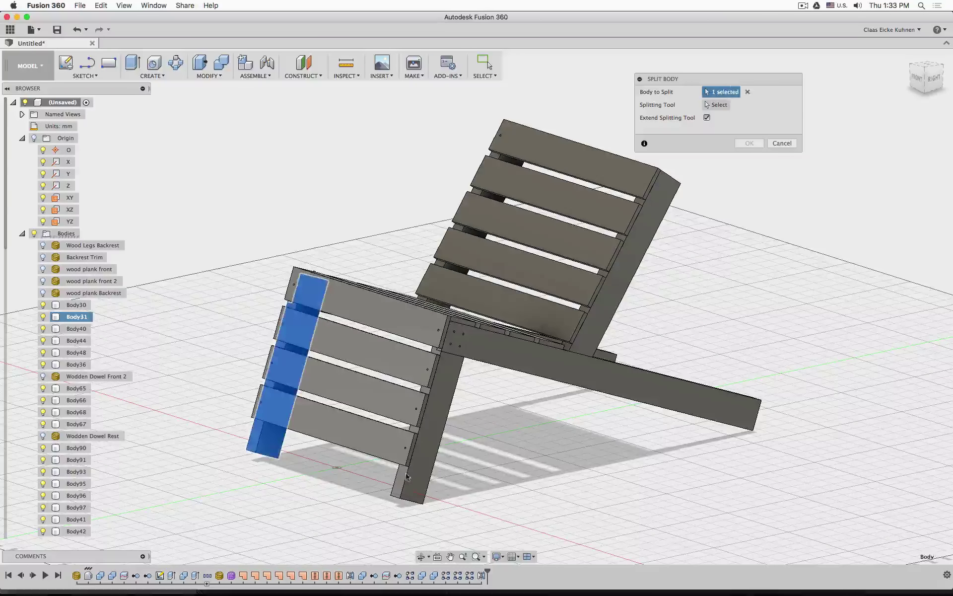
{"action": "middle_click_drag", "start_coordinate": [802, 392], "coordinate": [766, 390], "text": "shift"}
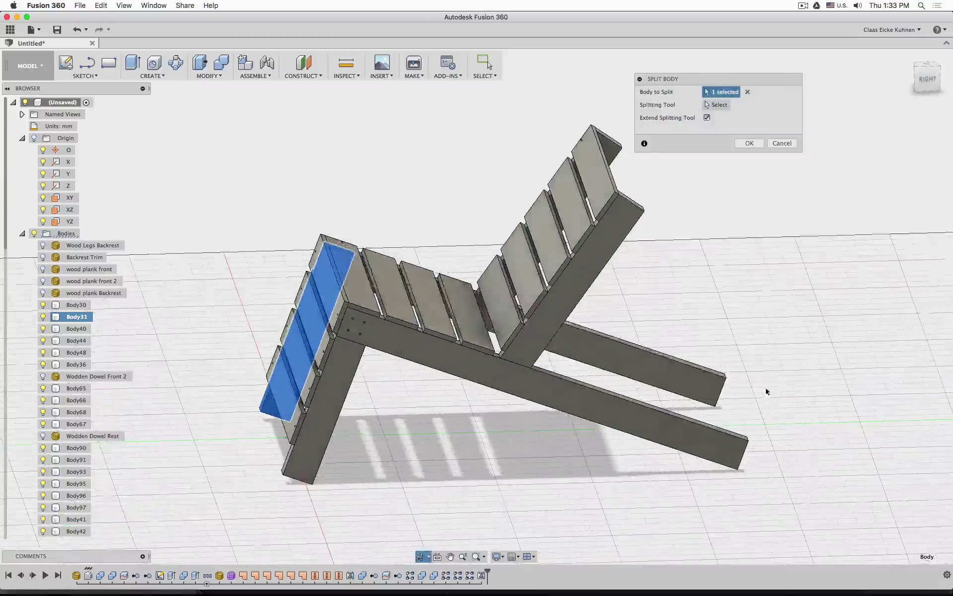
{"action": "left_click", "coordinate": [713, 387]}
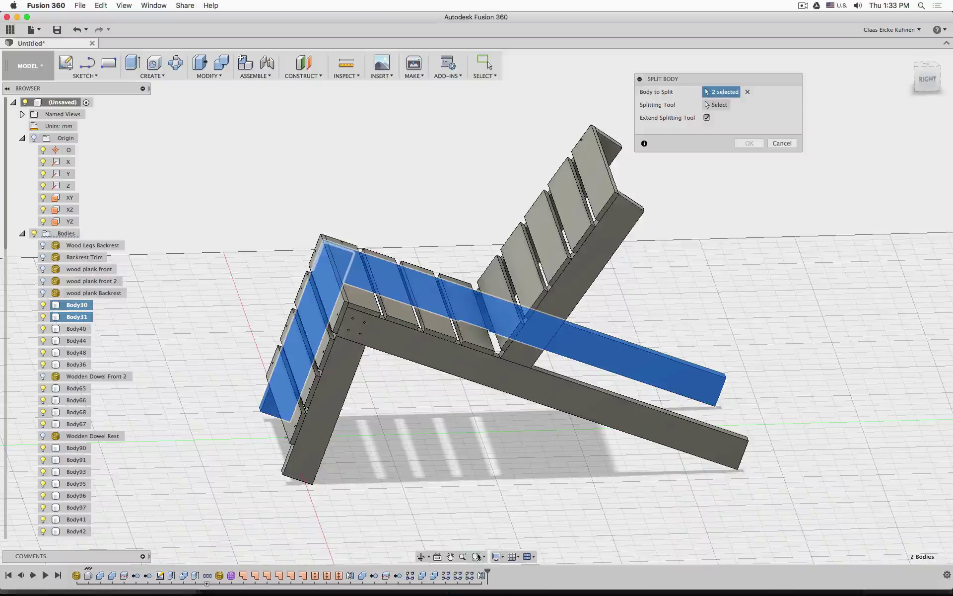
{"action": "left_click", "coordinate": [782, 143]}
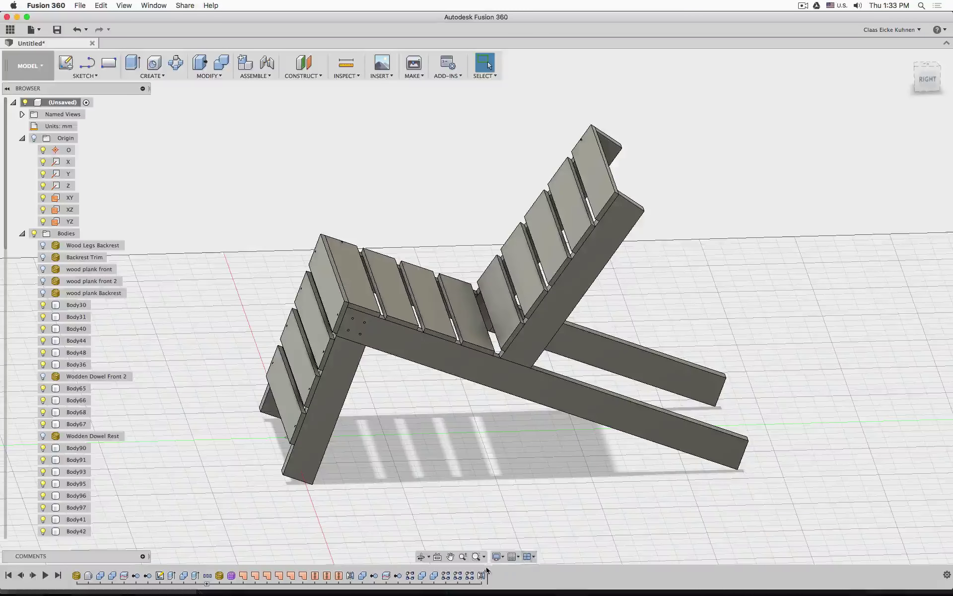
Roll the history back before the frame mirror and split the front leg and the long rear leg with the XY origin plane.
{"action": "left_click_drag", "start_coordinate": [479, 570], "coordinate": [476, 571]}
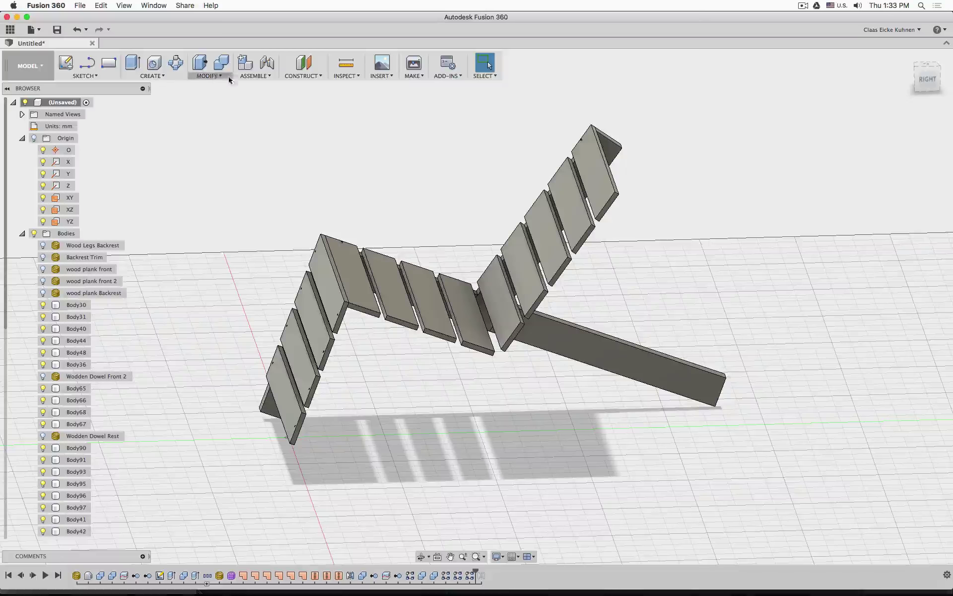
{"action": "left_click", "coordinate": [208, 76]}
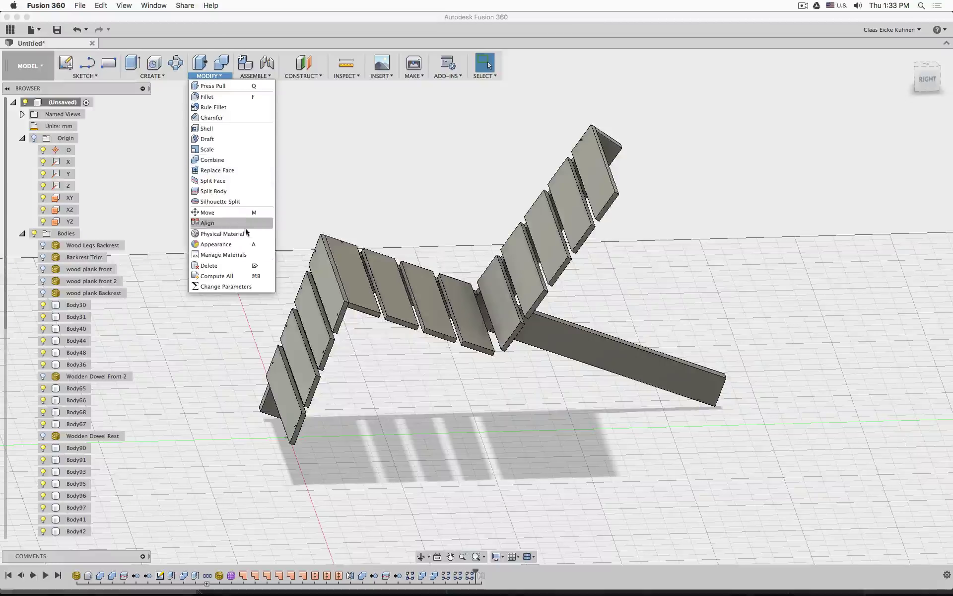
{"action": "left_click", "coordinate": [213, 191]}
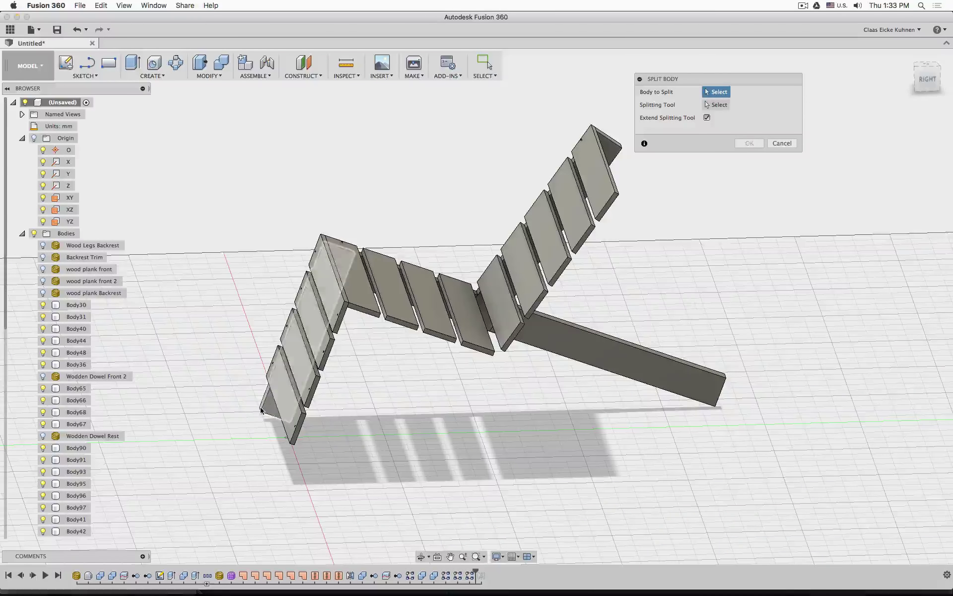
{"action": "left_click", "coordinate": [271, 403]}
{"action": "left_click", "coordinate": [692, 390]}
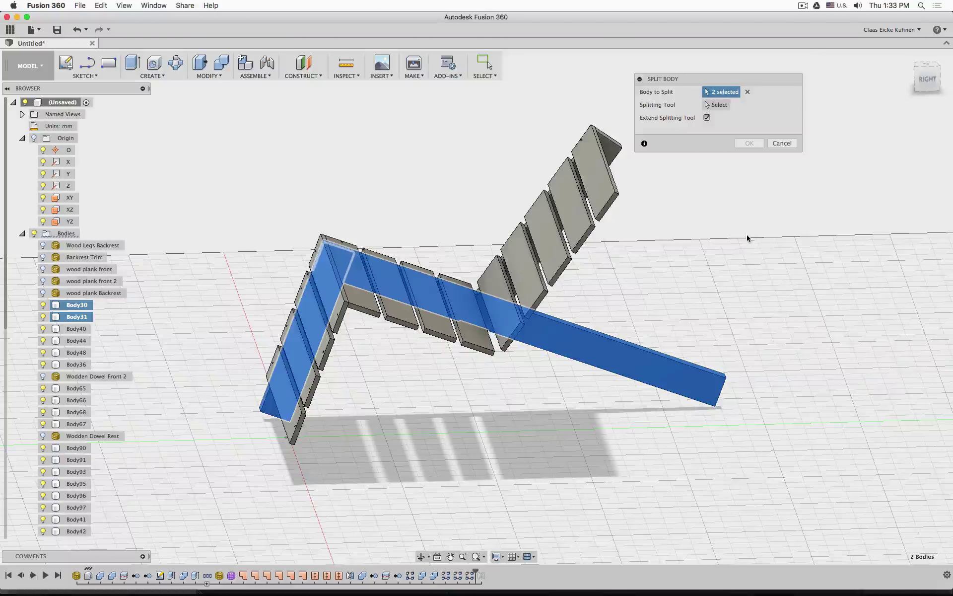
{"action": "left_click", "coordinate": [726, 108]}
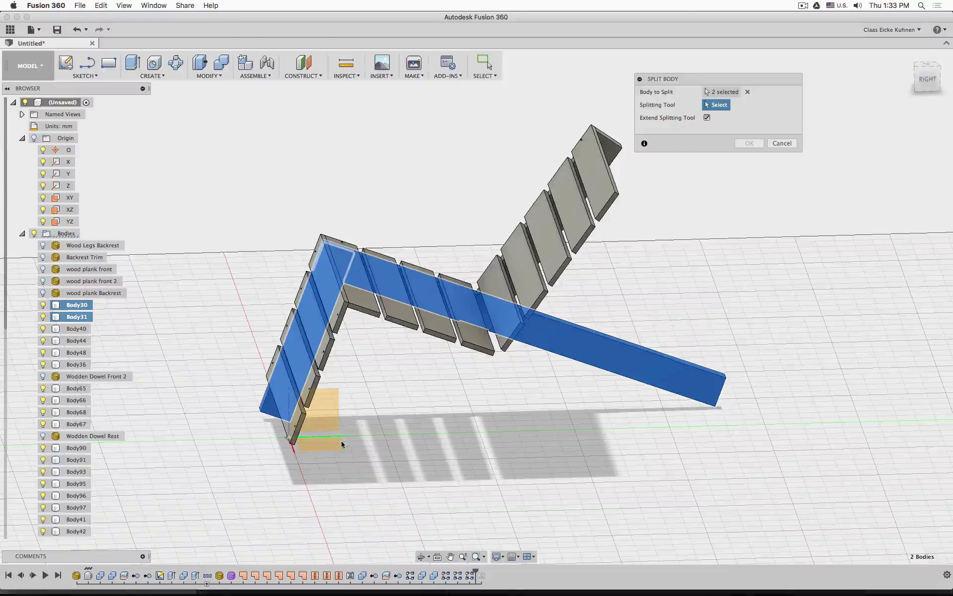
{"action": "middle_click_drag", "start_coordinate": [462, 439], "coordinate": [317, 393], "text": "shift"}
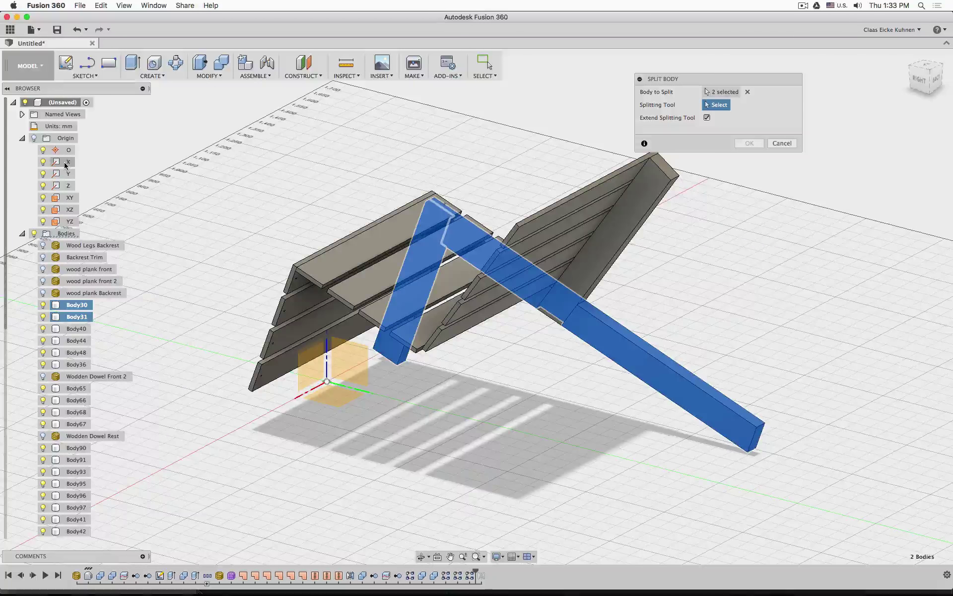
{"action": "left_click", "coordinate": [68, 199]}
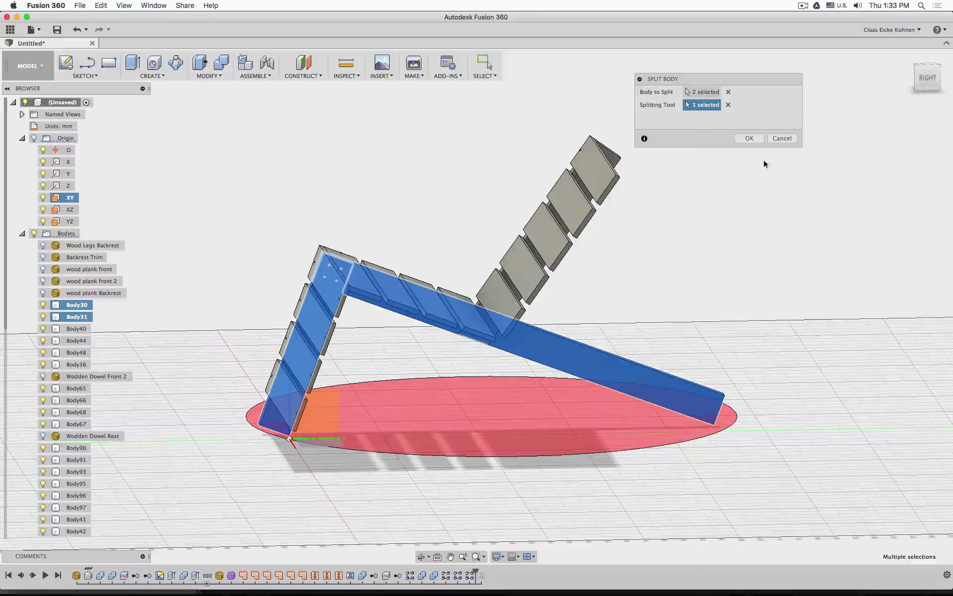
{"action": "key", "text": "Return"}
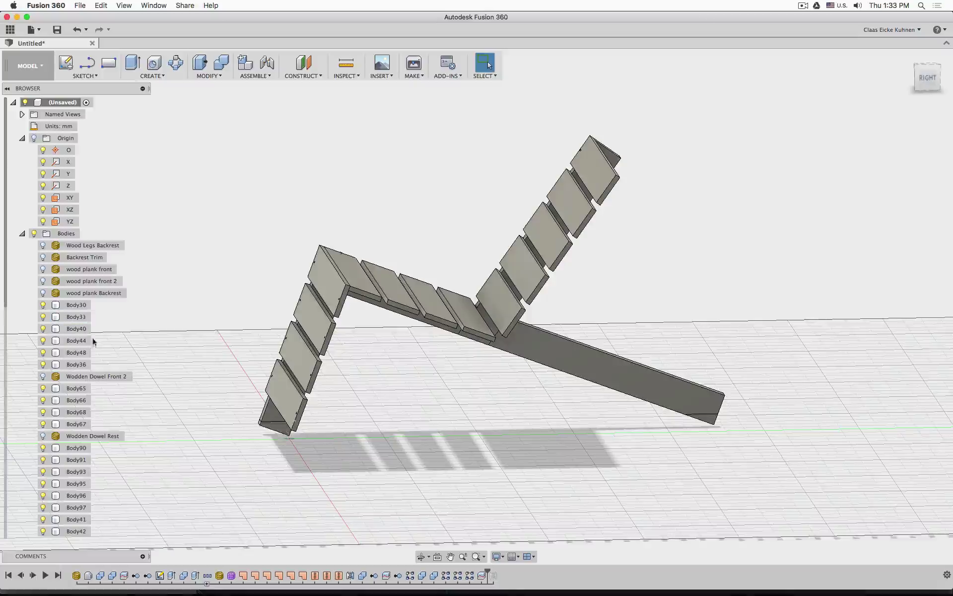
Remove the two cut-off leg ends below the ground plane, and roll the history forward past the mirror.
{"action": "left_click", "coordinate": [78, 320]}
{"action": "left_click", "coordinate": [76, 305], "text": "shift"}
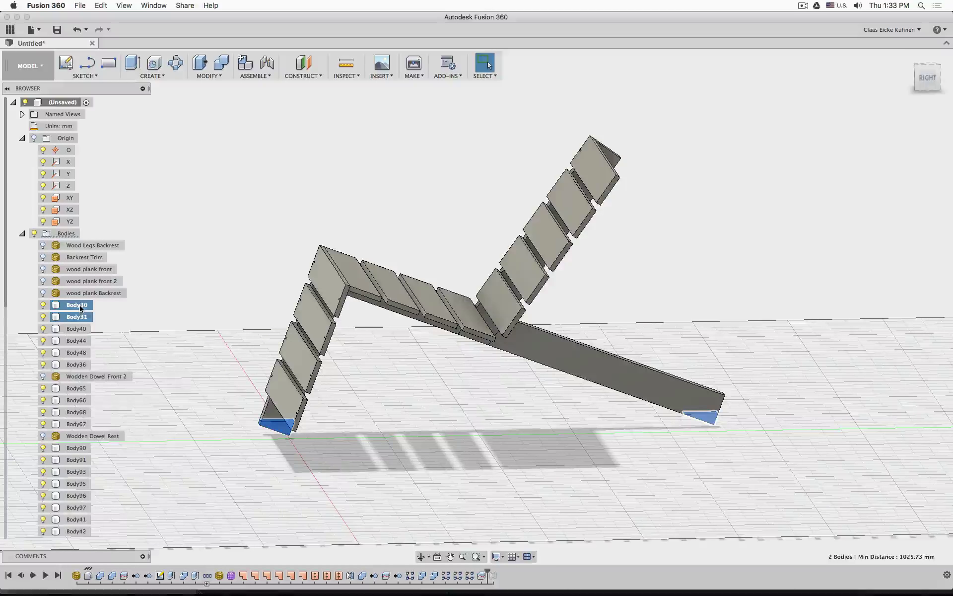
{"action": "right_click", "coordinate": [81, 308]}
{"action": "left_click", "coordinate": [118, 426]}
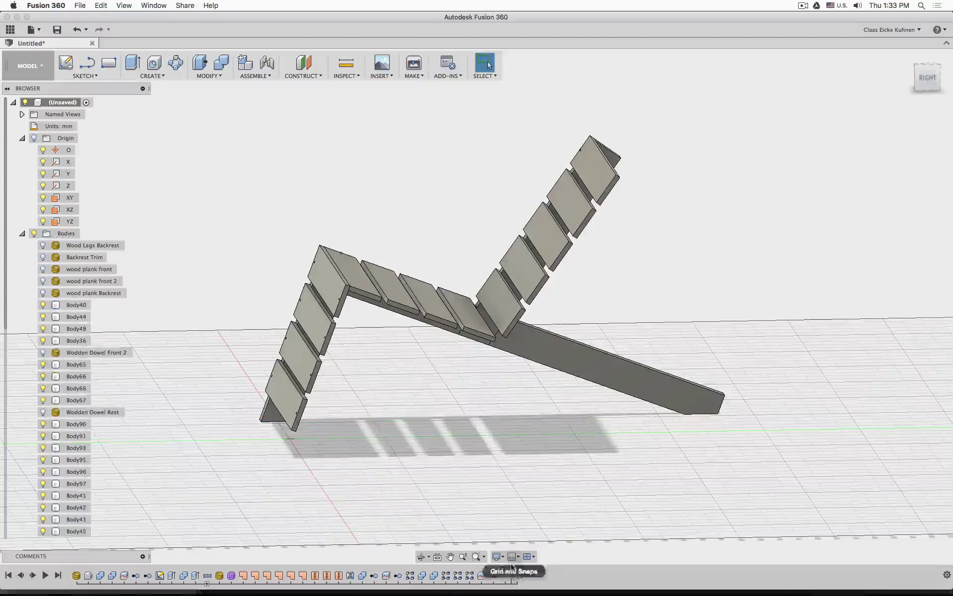
{"action": "middle_click_drag", "start_coordinate": [577, 491], "coordinate": [653, 476], "text": "shift"}
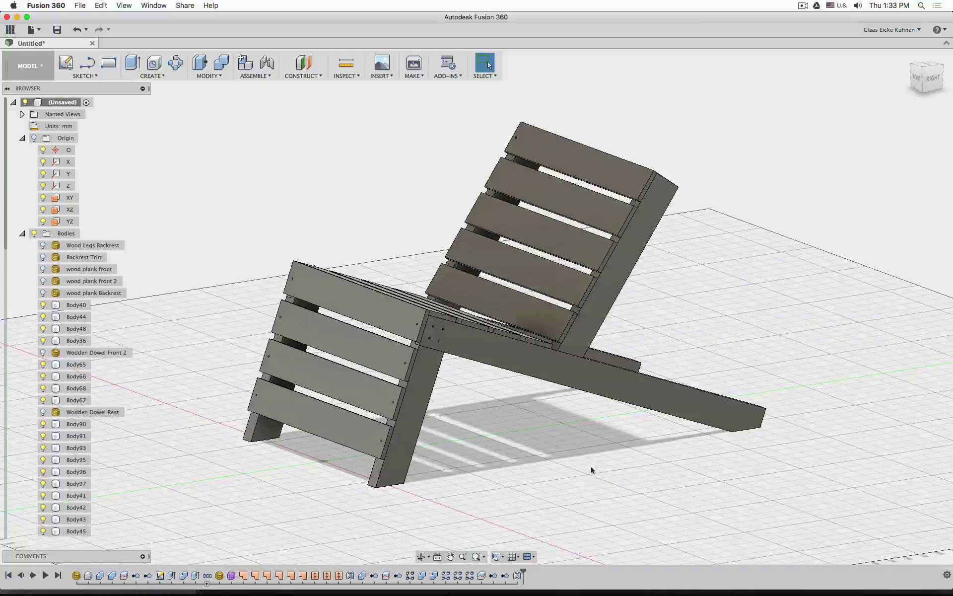
Roll the history marker back before the dowel-hole cuts that precede the plank patterns, leaving only the first planks and one frame side.
{"action": "left_click_drag", "start_coordinate": [523, 574], "coordinate": [510, 573]}
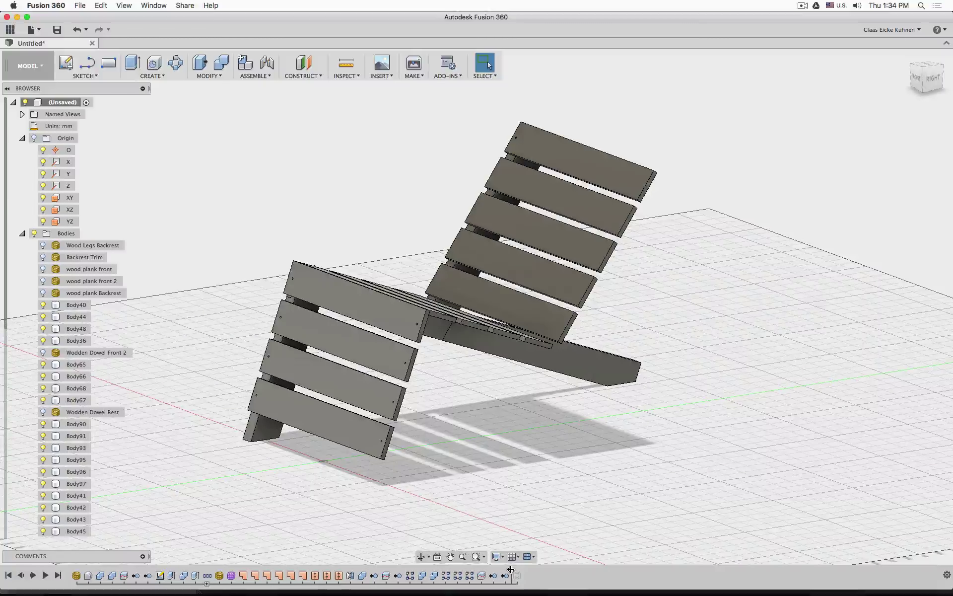
{"action": "left_click_drag", "start_coordinate": [511, 569], "coordinate": [403, 567]}
{"action": "left_click_drag", "start_coordinate": [407, 568], "coordinate": [356, 569]}
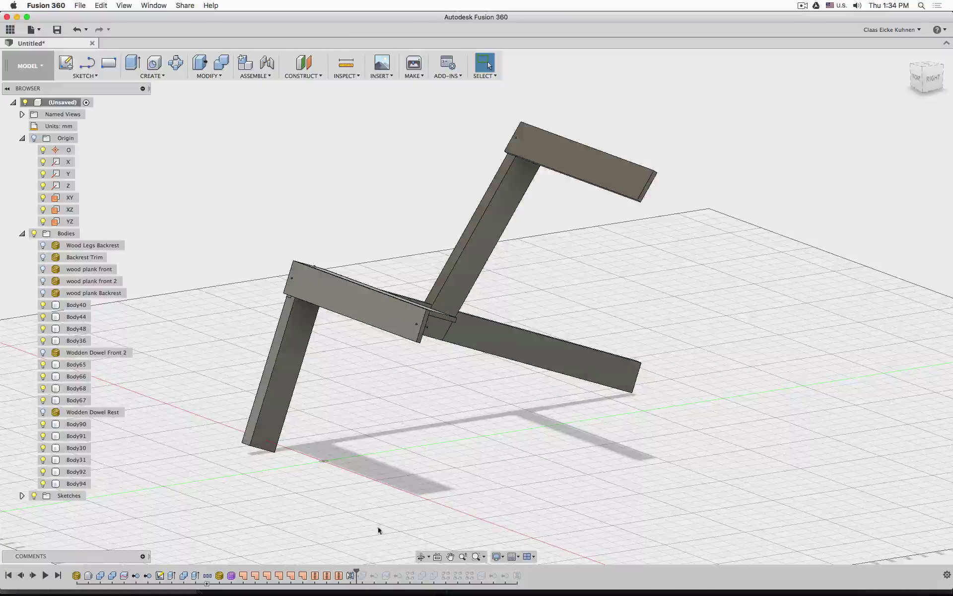
{"action": "middle_click_drag", "start_coordinate": [378, 530], "coordinate": [392, 477], "text": "shift"}
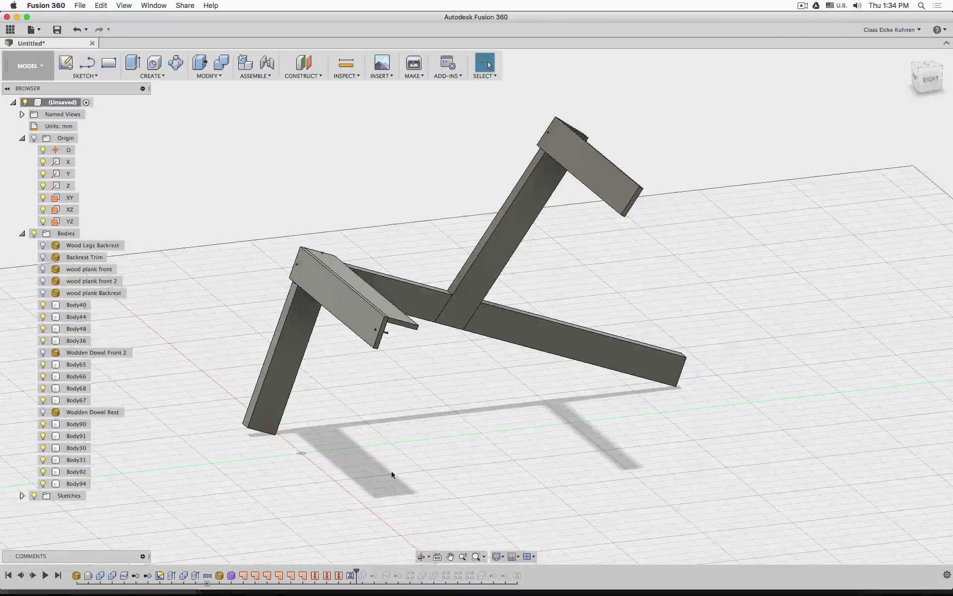
{"action": "left_click", "coordinate": [208, 76]}
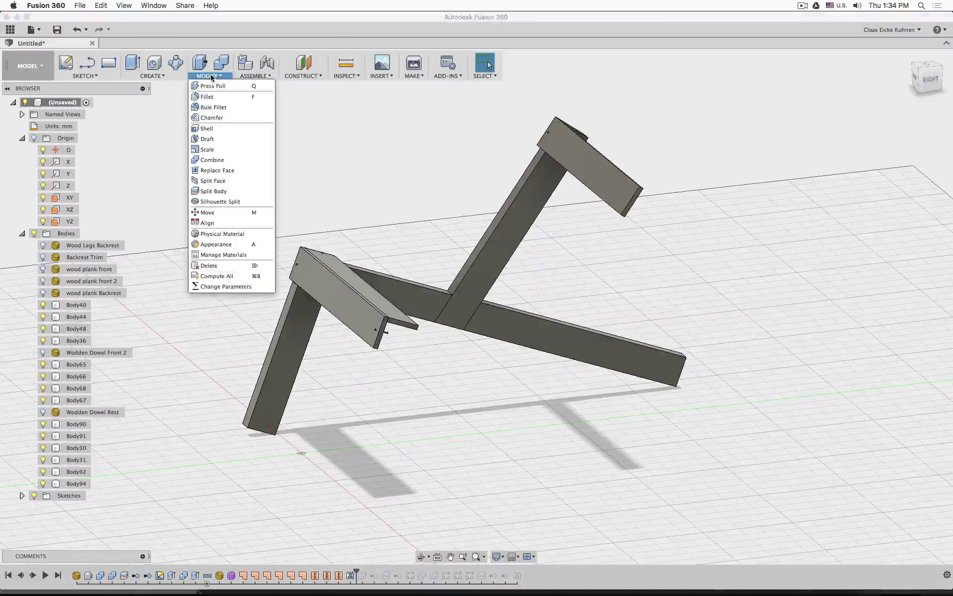
{"action": "left_click", "coordinate": [220, 97]}
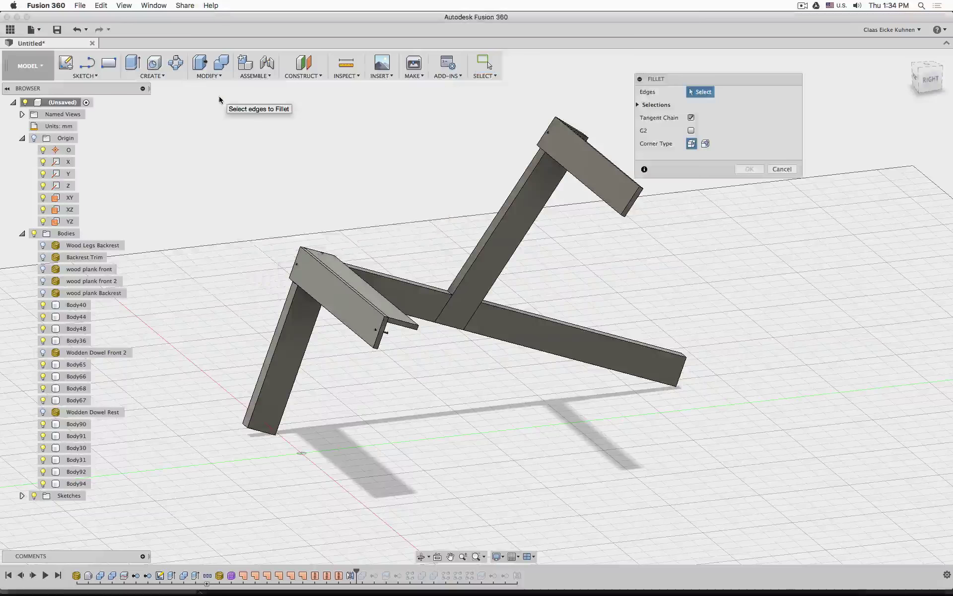
{"action": "middle_click_drag", "start_coordinate": [420, 453], "coordinate": [402, 463], "text": "shift"}
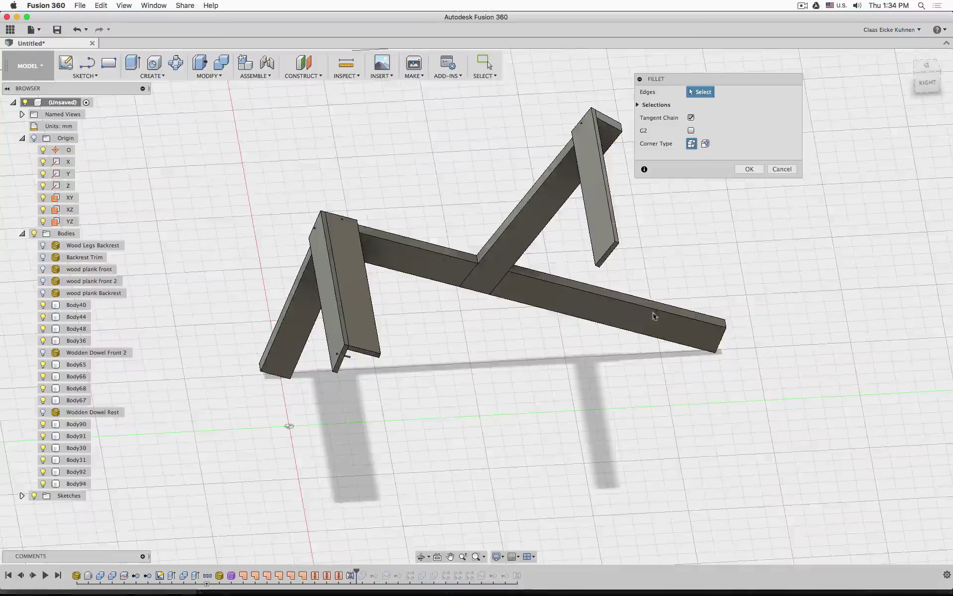
{"action": "scroll", "coordinate": [651, 327], "scroll_direction": "up", "scroll_amount": 4}
{"action": "scroll", "coordinate": [651, 328], "scroll_direction": "down", "scroll_amount": 5}
{"action": "scroll", "coordinate": [651, 329], "scroll_direction": "down", "scroll_amount": 2}
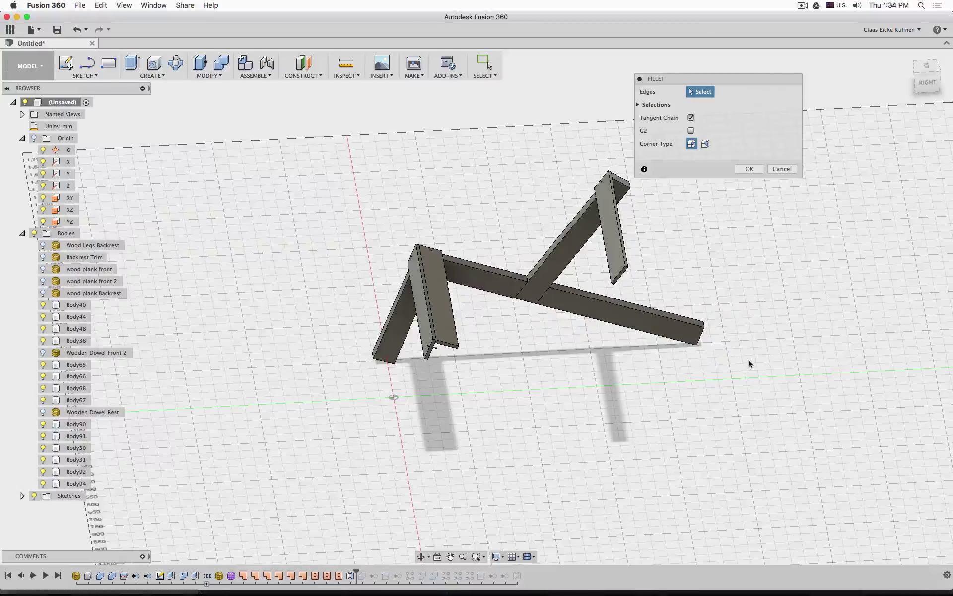
{"action": "middle_click_drag", "start_coordinate": [767, 371], "coordinate": [720, 406]}
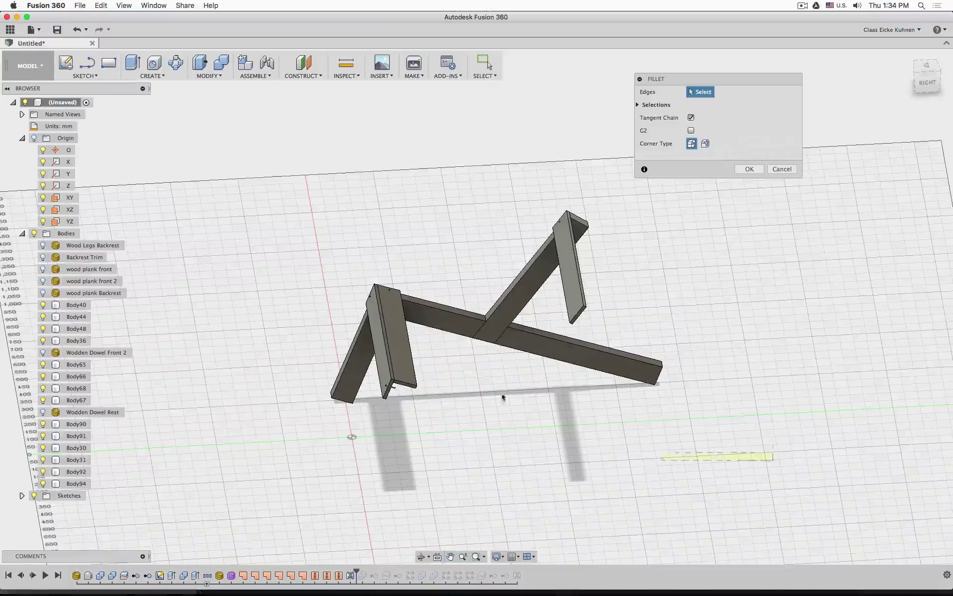
{"action": "left_click_drag", "start_coordinate": [702, 505], "coordinate": [228, 156]}
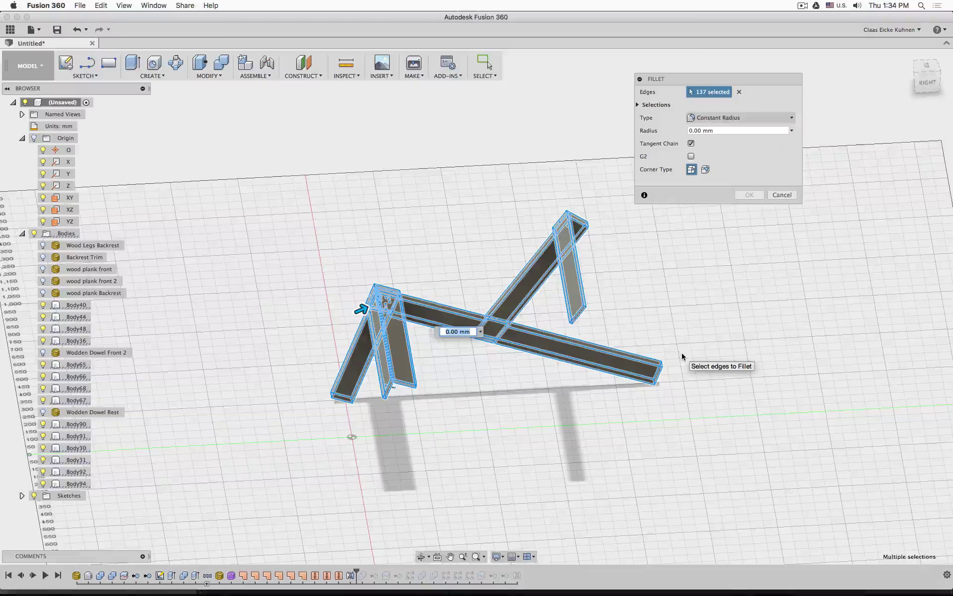
{"action": "scroll", "coordinate": [378, 297], "scroll_direction": "up", "scroll_amount": 6}
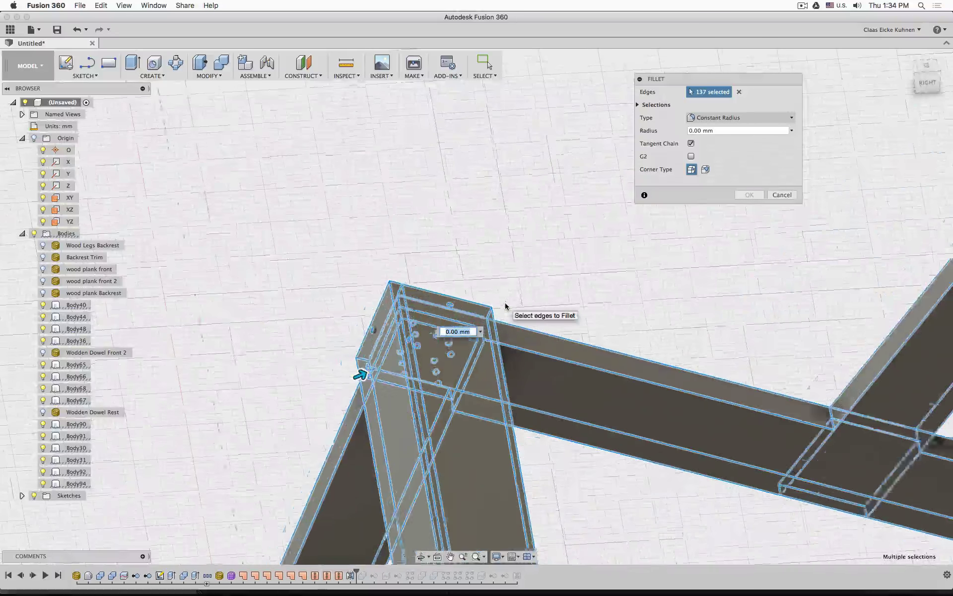
{"action": "middle_click_drag", "start_coordinate": [505, 305], "coordinate": [678, 248], "text": "shift"}
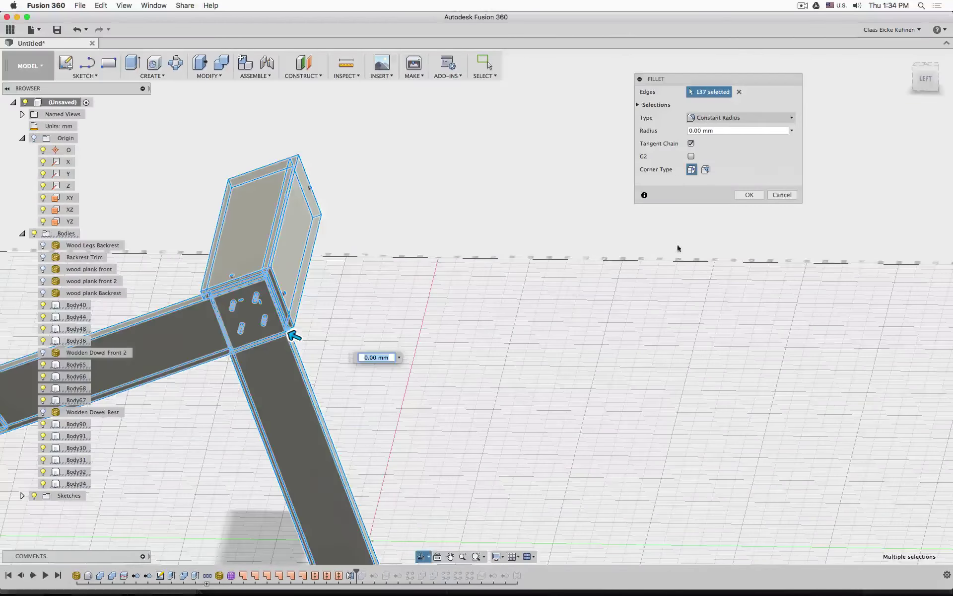
{"action": "left_click", "coordinate": [784, 198]}
{"action": "middle_click_drag", "start_coordinate": [431, 328], "coordinate": [549, 284]}
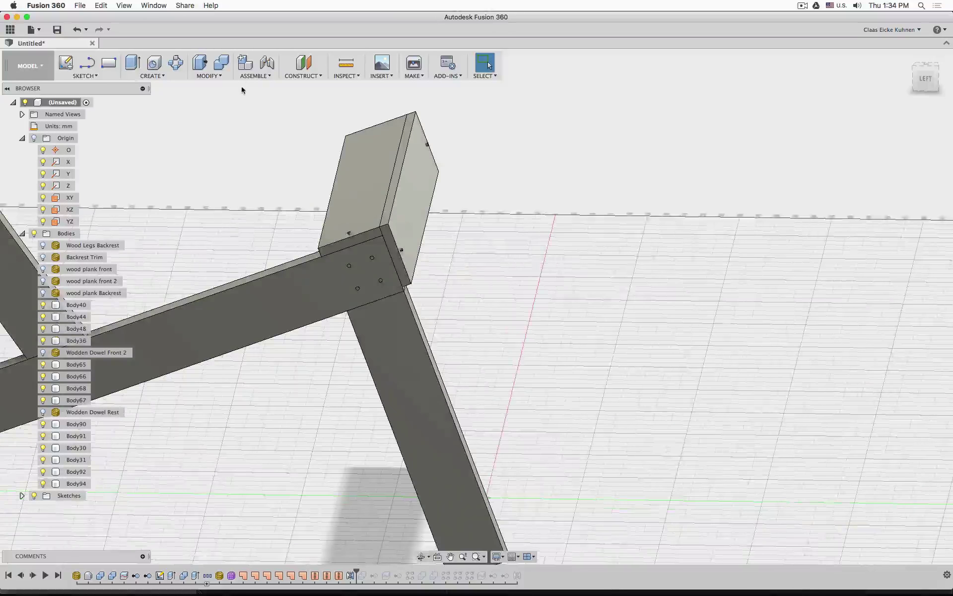
{"action": "left_click", "coordinate": [221, 76]}
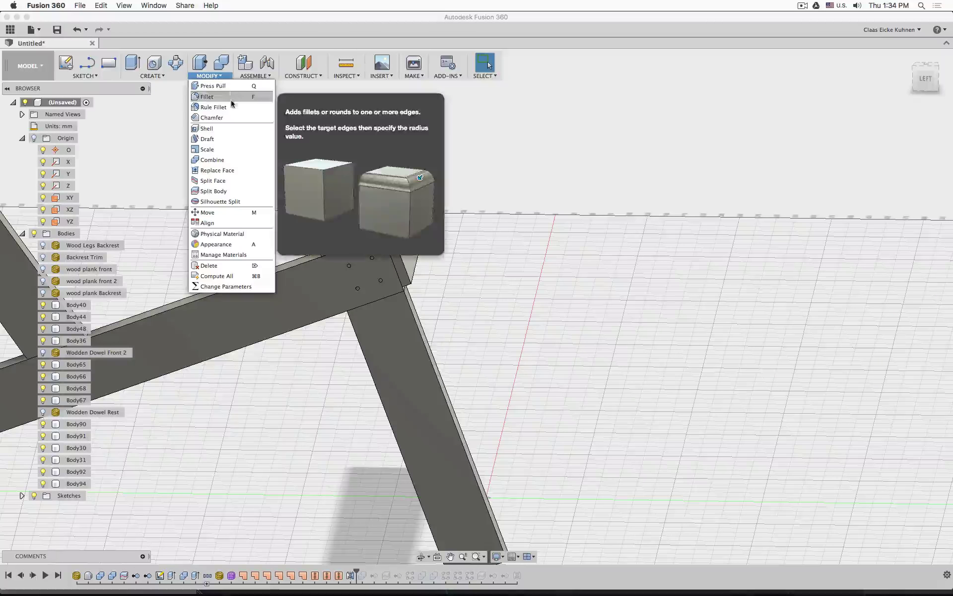
{"action": "left_click", "coordinate": [226, 95]}
{"action": "middle_click_drag", "start_coordinate": [494, 341], "coordinate": [471, 255]}
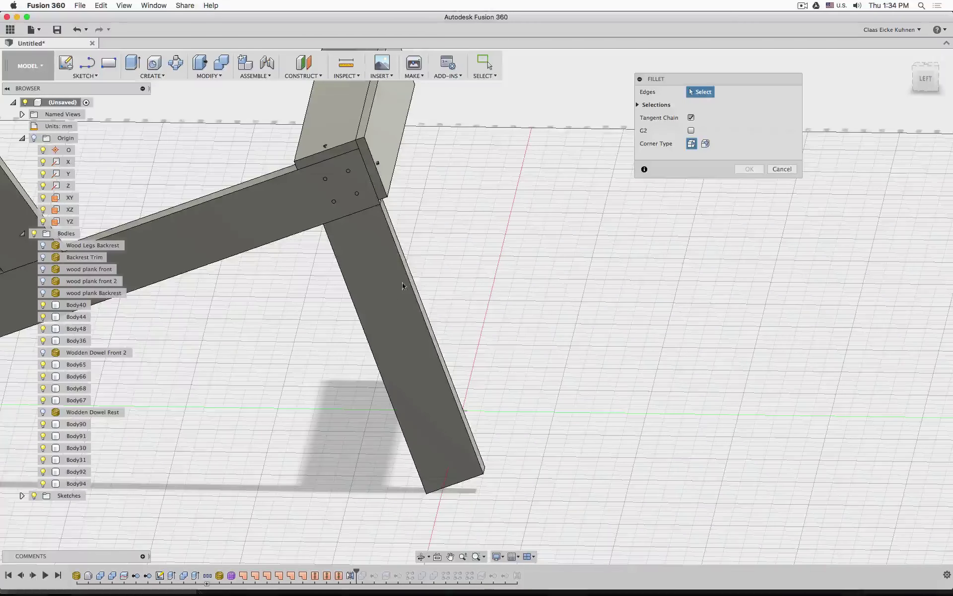
{"action": "left_click", "coordinate": [412, 275]}
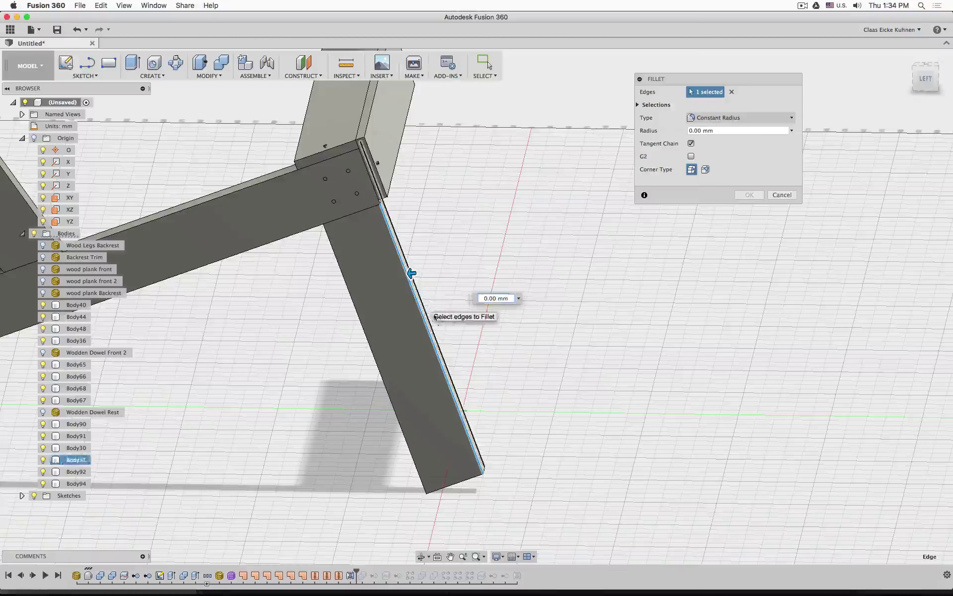
{"action": "left_click", "coordinate": [426, 306]}
{"action": "scroll", "coordinate": [498, 489], "scroll_direction": "up", "scroll_amount": 10}
{"action": "left_click", "coordinate": [452, 440]}
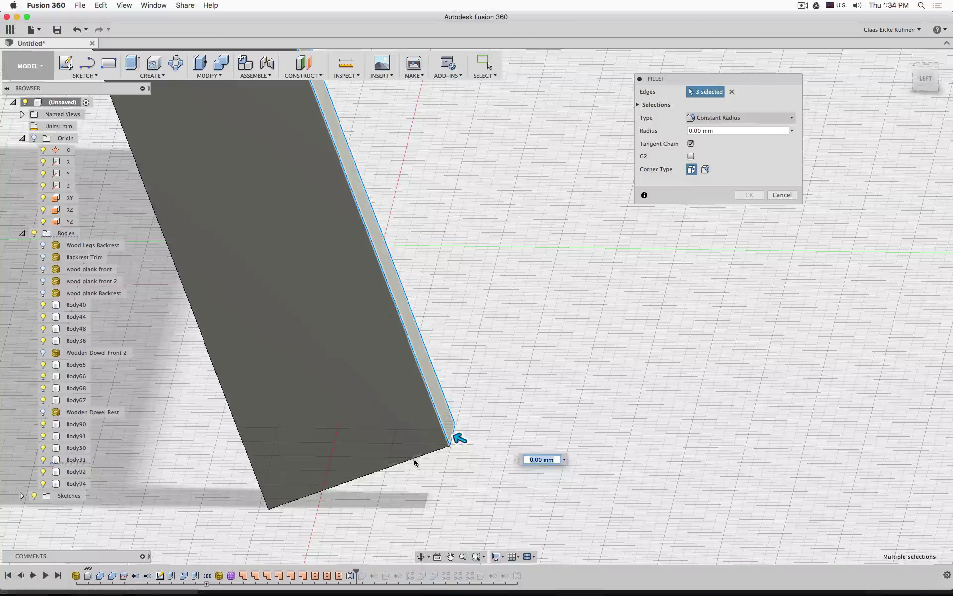
{"action": "left_click", "coordinate": [417, 457]}
{"action": "left_click", "coordinate": [260, 484]}
{"action": "left_click", "coordinate": [268, 498]}
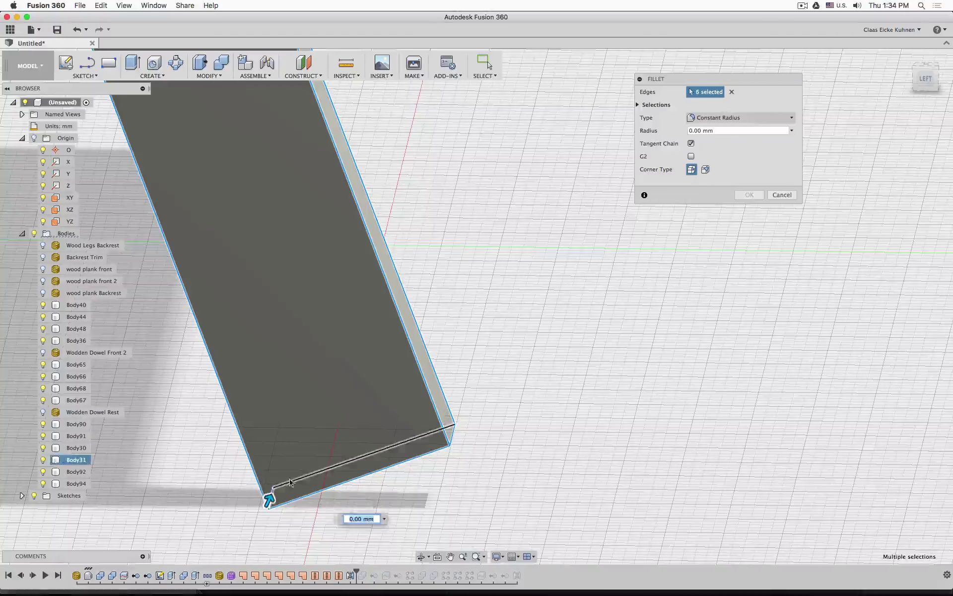
{"action": "left_click", "coordinate": [272, 490]}
{"action": "left_click", "coordinate": [262, 466]}
{"action": "scroll", "coordinate": [265, 468], "scroll_direction": "down", "scroll_amount": 8}
{"action": "middle_click_drag", "start_coordinate": [154, 240], "coordinate": [381, 325]}
{"action": "scroll", "coordinate": [266, 338], "scroll_direction": "up", "scroll_amount": 3}
{"action": "scroll", "coordinate": [472, 271], "scroll_direction": "down", "scroll_amount": 5}
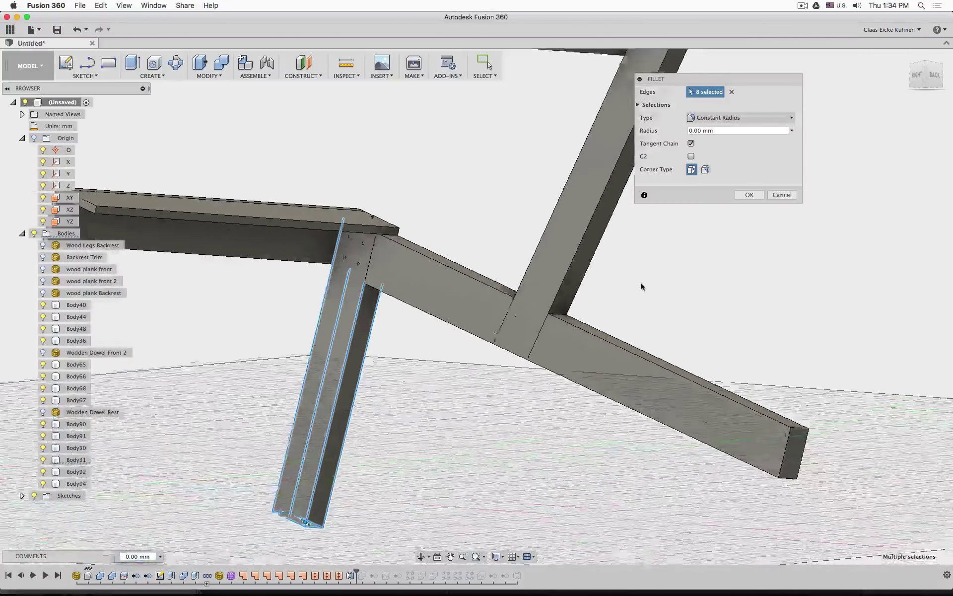
{"action": "left_click", "coordinate": [782, 195]}
Hide the first backrest plank and the long rear leg so that all sides of the backrest upright are exposed.
{"action": "middle_click_drag", "start_coordinate": [683, 254], "coordinate": [602, 222], "text": "shift"}
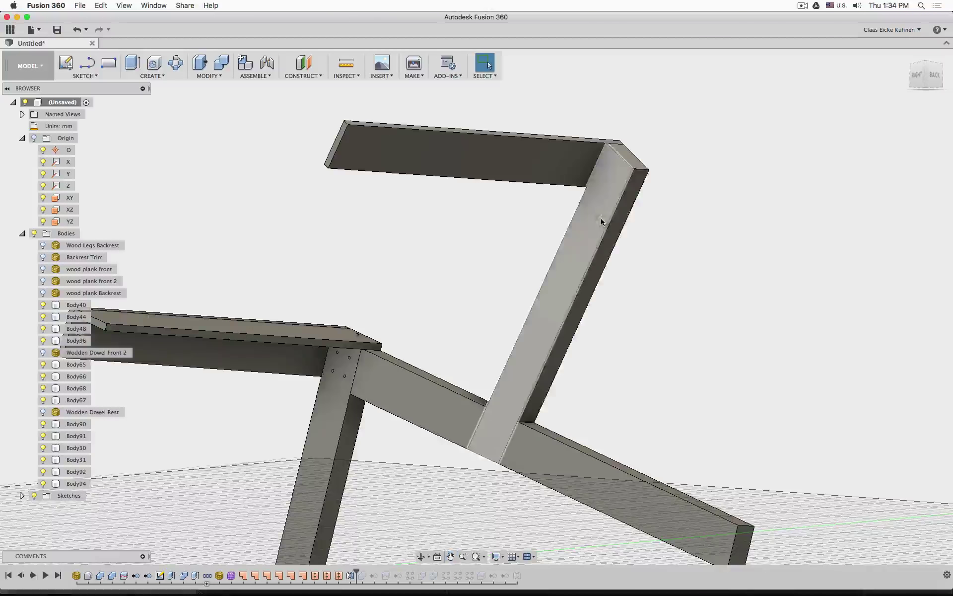
{"action": "left_click", "coordinate": [77, 341]}
{"action": "right_click", "coordinate": [77, 342]}
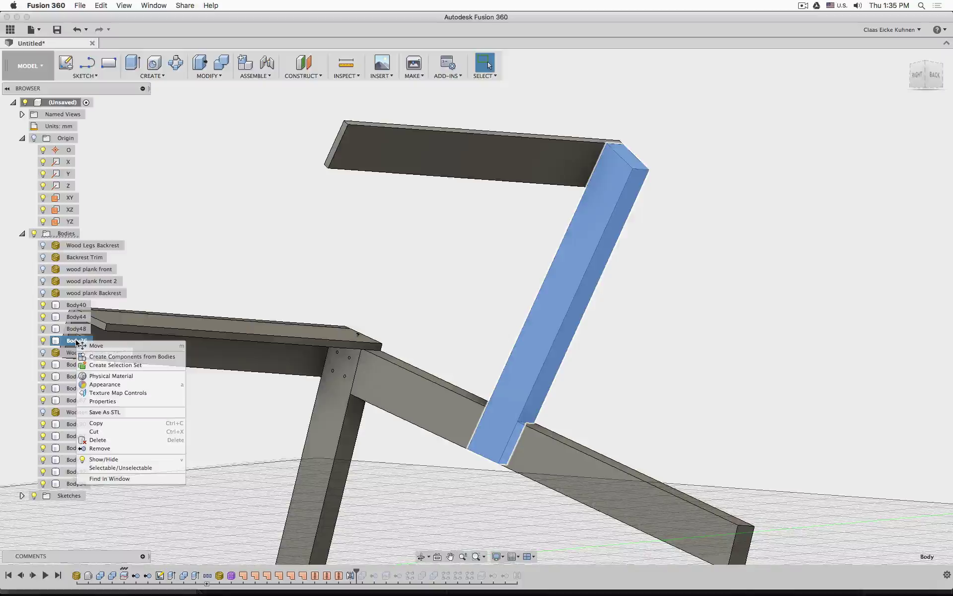
{"action": "left_click", "coordinate": [481, 187]}
{"action": "left_click", "coordinate": [506, 168]}
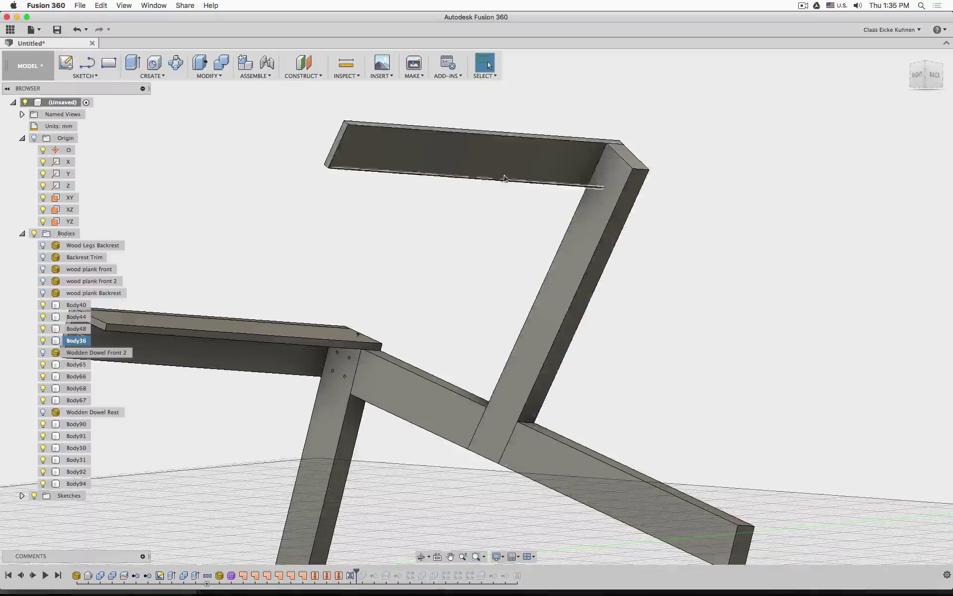
{"action": "key", "text": "h"}
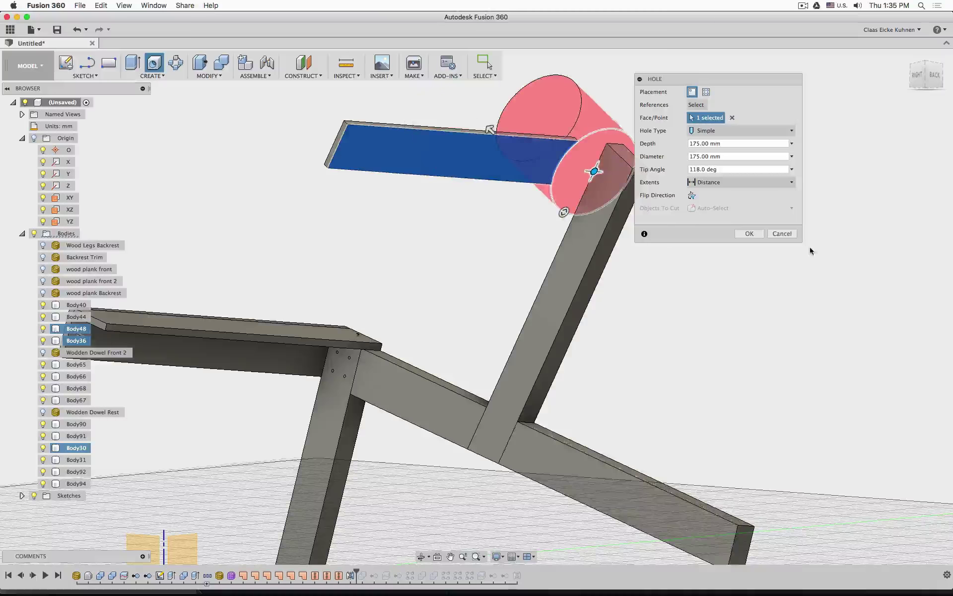
{"action": "left_click", "coordinate": [795, 235]}
{"action": "left_click", "coordinate": [505, 157]}
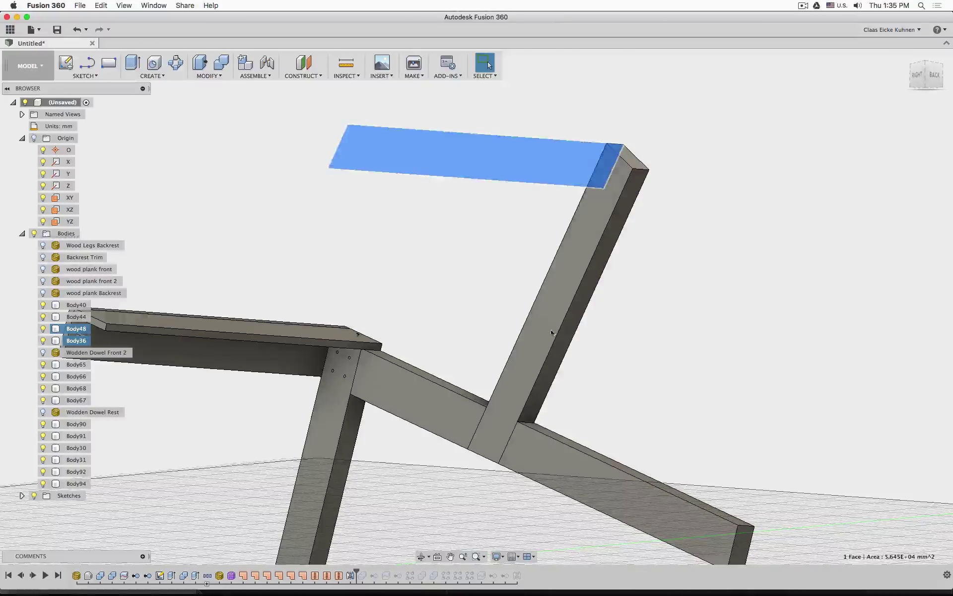
{"action": "key", "text": "v"}
{"action": "left_click", "coordinate": [639, 492]}
{"action": "left_click", "coordinate": [731, 405]}
{"action": "middle_click_drag", "start_coordinate": [731, 404], "coordinate": [662, 431], "text": "shift"}
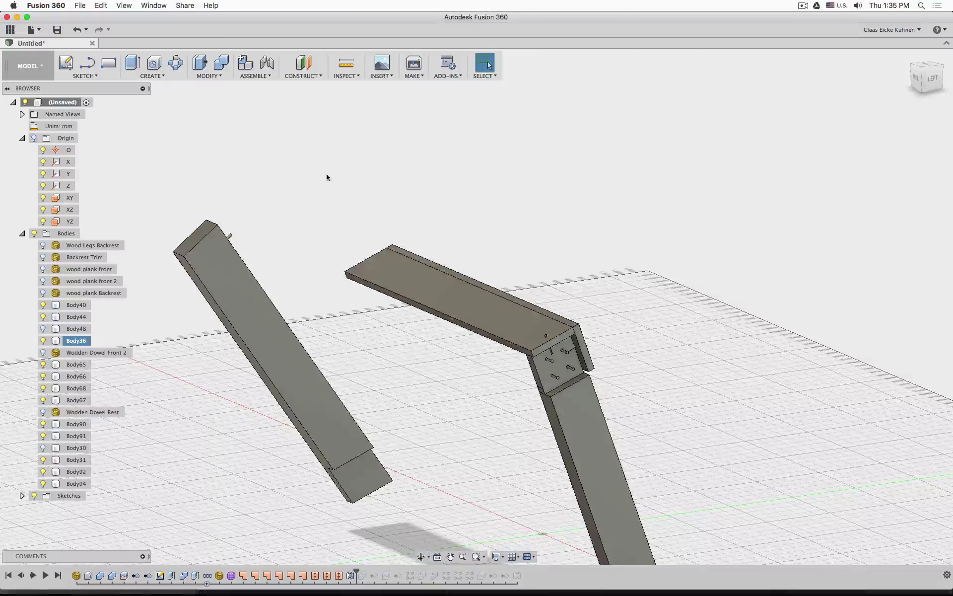
{"action": "middle_click_drag", "start_coordinate": [259, 131], "coordinate": [325, 123]}
Start a fillet on the backrest upright, selecting the edges around its upper end and the adjoining long side edges.
{"action": "left_click", "coordinate": [207, 75]}
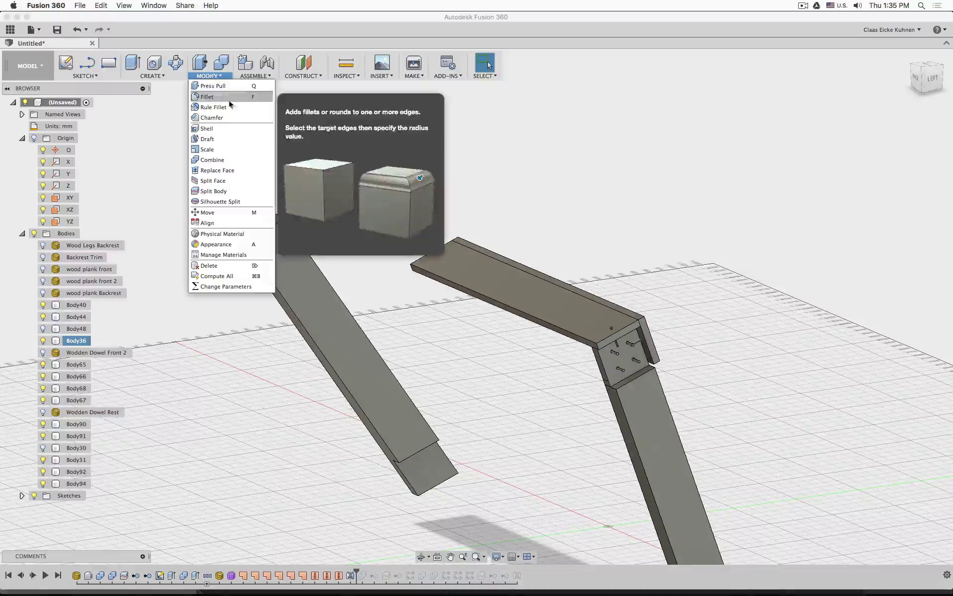
{"action": "left_click", "coordinate": [218, 97]}
{"action": "left_click", "coordinate": [265, 237]}
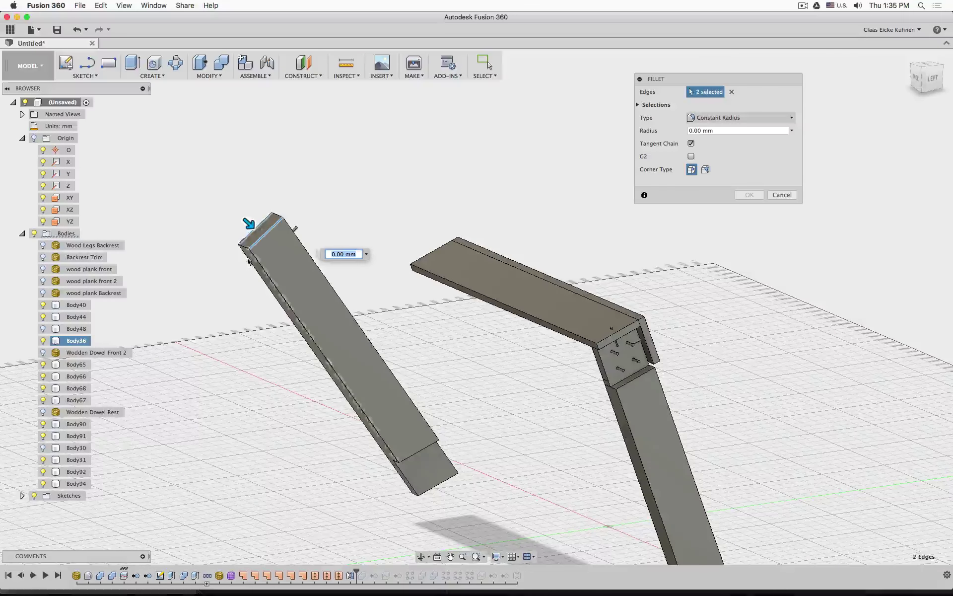
{"action": "left_click", "coordinate": [263, 268]}
{"action": "left_click", "coordinate": [262, 265]}
{"action": "left_click", "coordinate": [246, 247]}
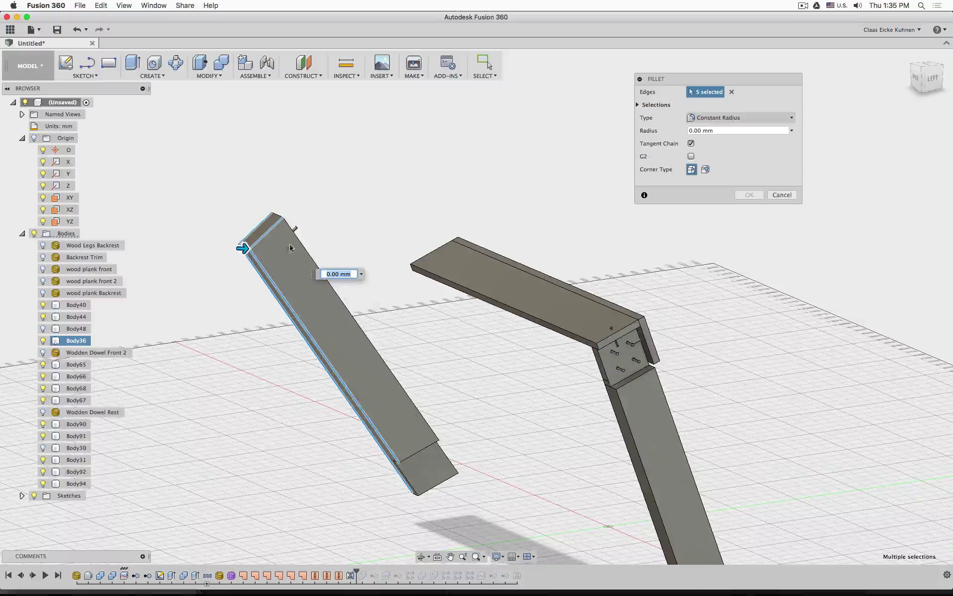
{"action": "left_click", "coordinate": [311, 255]}
{"action": "left_click", "coordinate": [280, 217]}
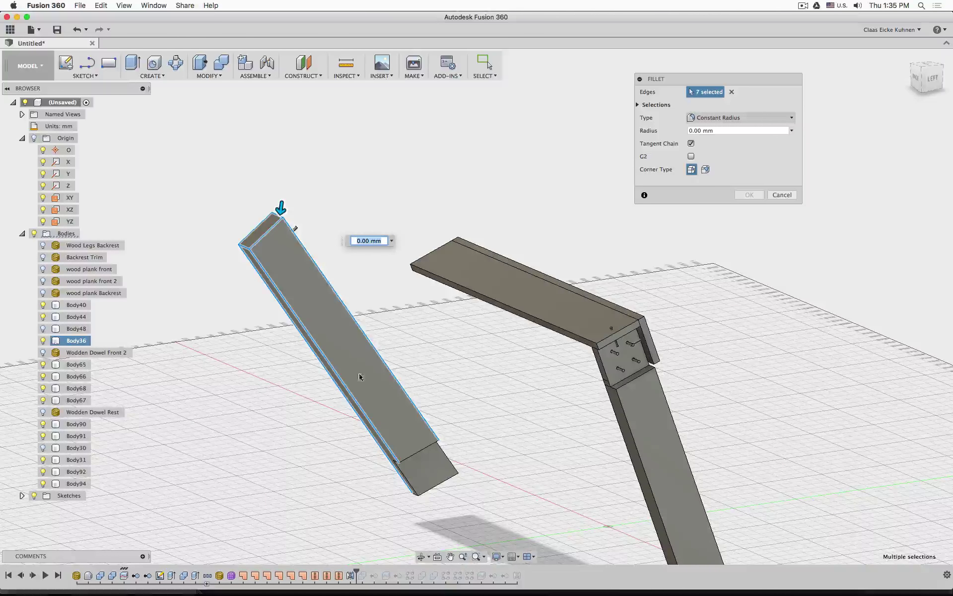
Add the upright's remaining edges, including those of the notched lower end, to the fillet selection for 18 edges in all.
{"action": "middle_click_drag", "start_coordinate": [504, 523], "coordinate": [454, 467]}
{"action": "left_click_drag", "start_coordinate": [453, 473], "coordinate": [325, 372]}
{"action": "middle_click_drag", "start_coordinate": [426, 356], "coordinate": [576, 506], "text": "shift"}
{"action": "scroll", "coordinate": [282, 267], "scroll_direction": "down", "scroll_amount": 3}
{"action": "scroll", "coordinate": [287, 270], "scroll_direction": "up", "scroll_amount": 3}
{"action": "middle_click_drag", "start_coordinate": [287, 270], "coordinate": [390, 421], "text": "shift"}
Try a 0.5 mm radius on the selected upright edges and finish the fillet with a 1 mm constant radius.
{"action": "left_click_drag", "start_coordinate": [715, 130], "coordinate": [677, 127]}
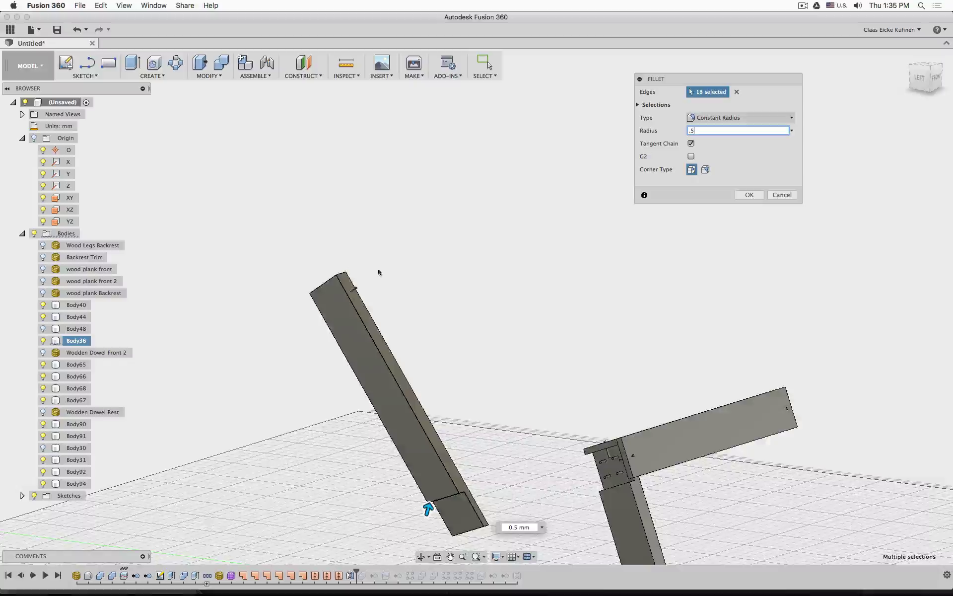
{"action": "scroll", "coordinate": [347, 293], "scroll_direction": "up", "scroll_amount": 10}
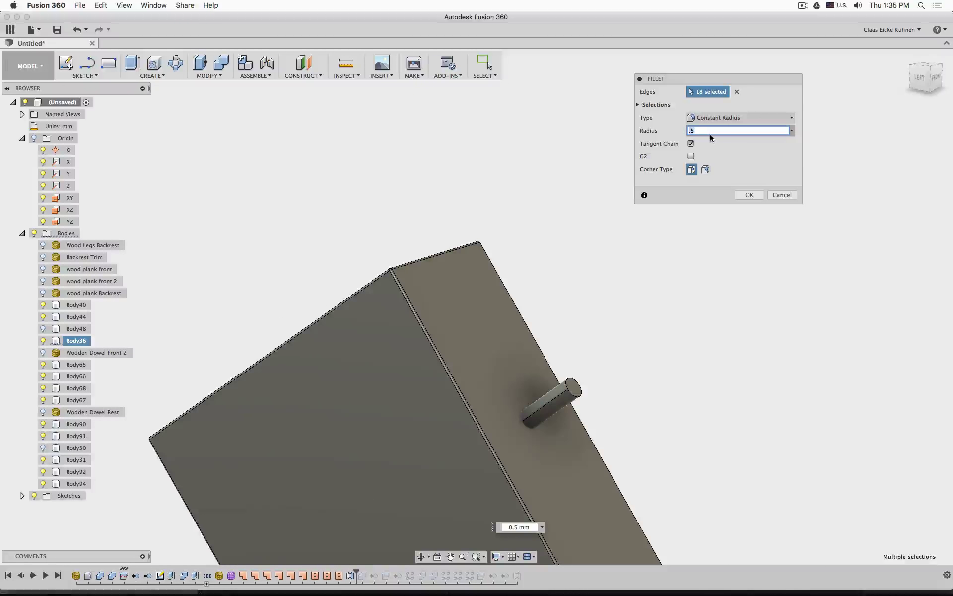
{"action": "scroll", "coordinate": [647, 276], "scroll_direction": "down", "scroll_amount": 10}
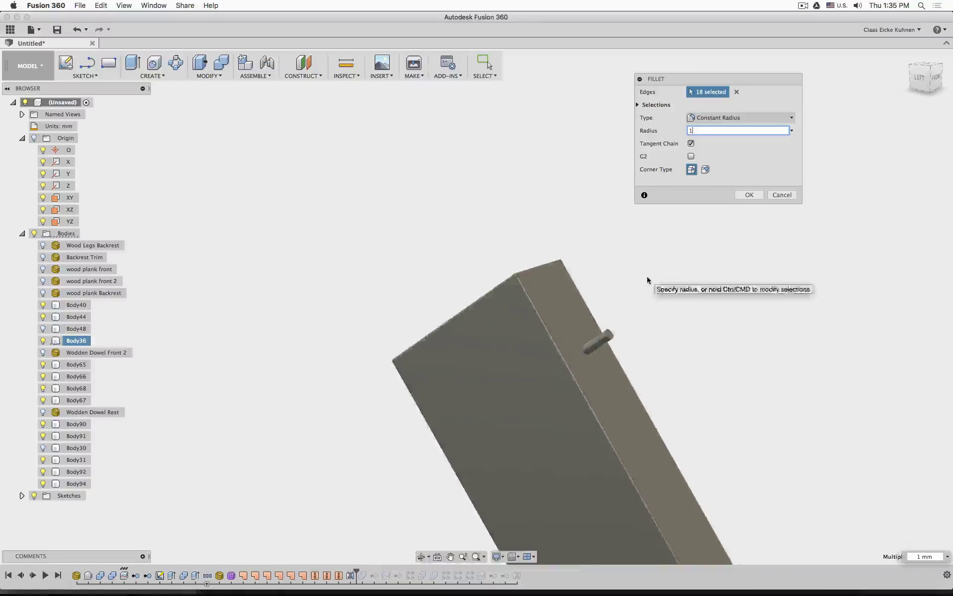
{"action": "middle_click_drag", "start_coordinate": [815, 355], "coordinate": [508, 248]}
{"action": "scroll", "coordinate": [576, 300], "scroll_direction": "down", "scroll_amount": 5}
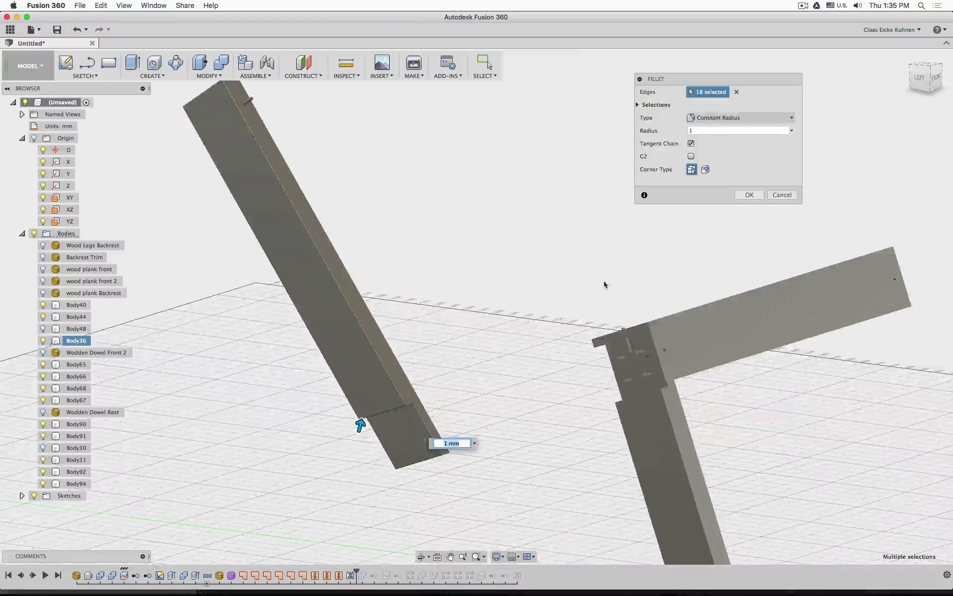
{"action": "key", "text": "Return"}
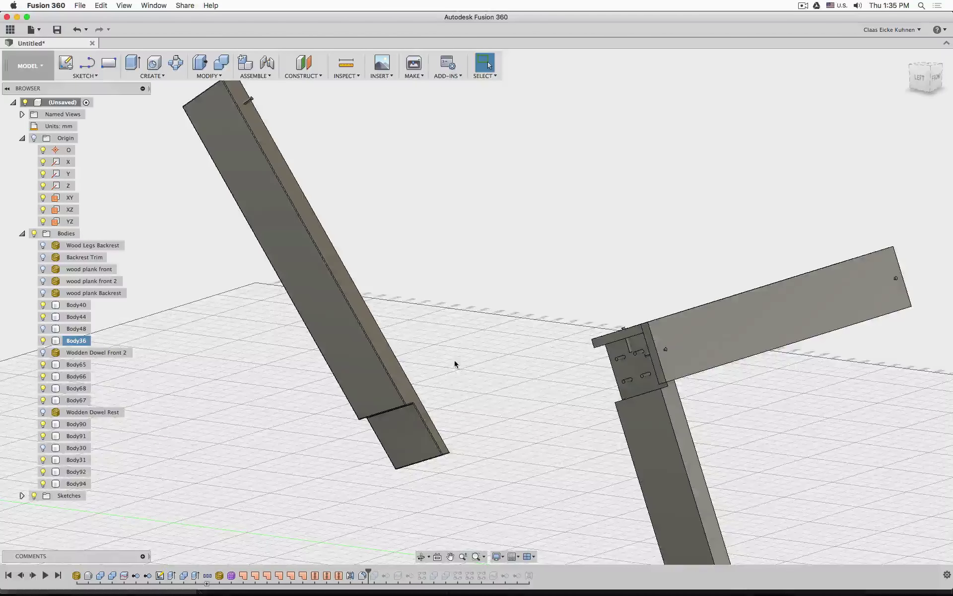
Show the long rear leg again and hide the filleted backrest upright to expose the end of the backrest plank.
{"action": "scroll", "coordinate": [455, 364], "scroll_direction": "up", "scroll_amount": 5}
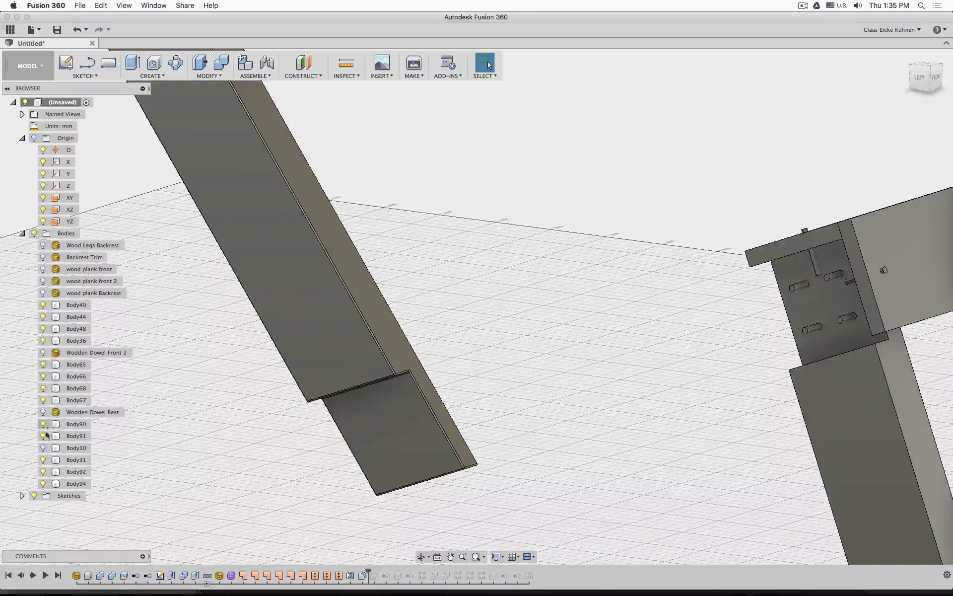
{"action": "left_click", "coordinate": [43, 449]}
{"action": "scroll", "coordinate": [428, 289], "scroll_direction": "down", "scroll_amount": 5}
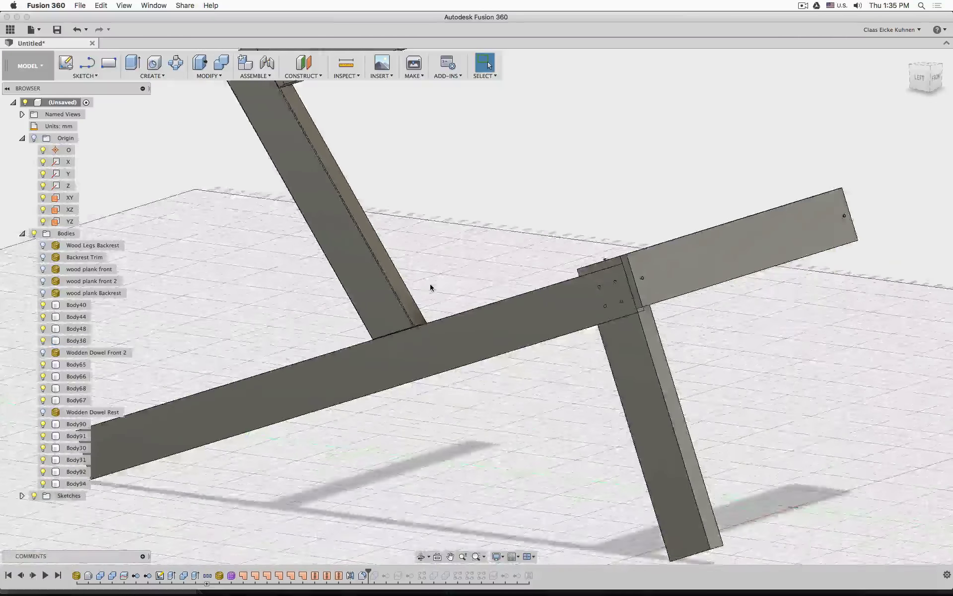
{"action": "left_click_drag", "start_coordinate": [458, 298], "coordinate": [485, 358]}
{"action": "key", "text": "Escape"}
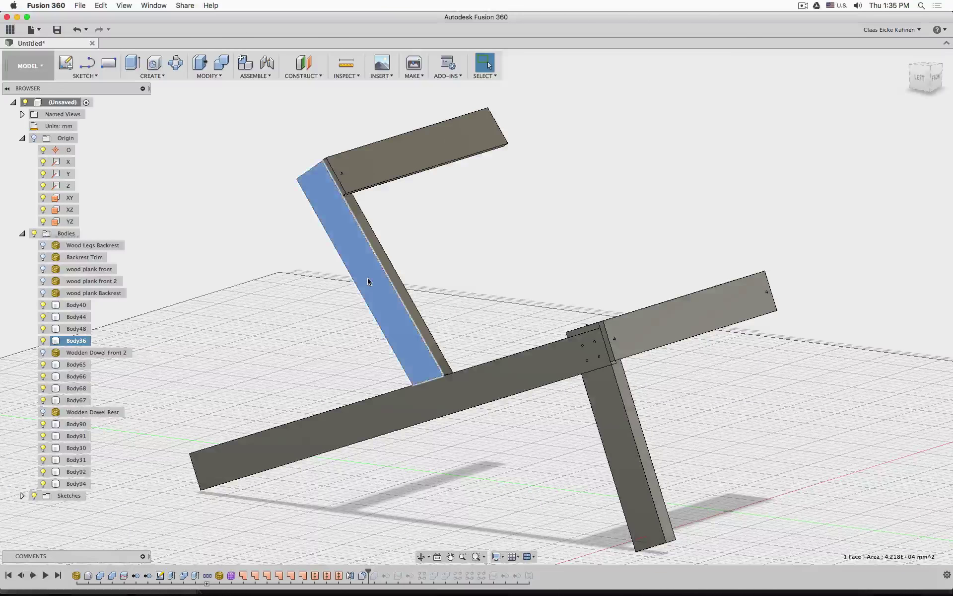
{"action": "key", "text": "h"}
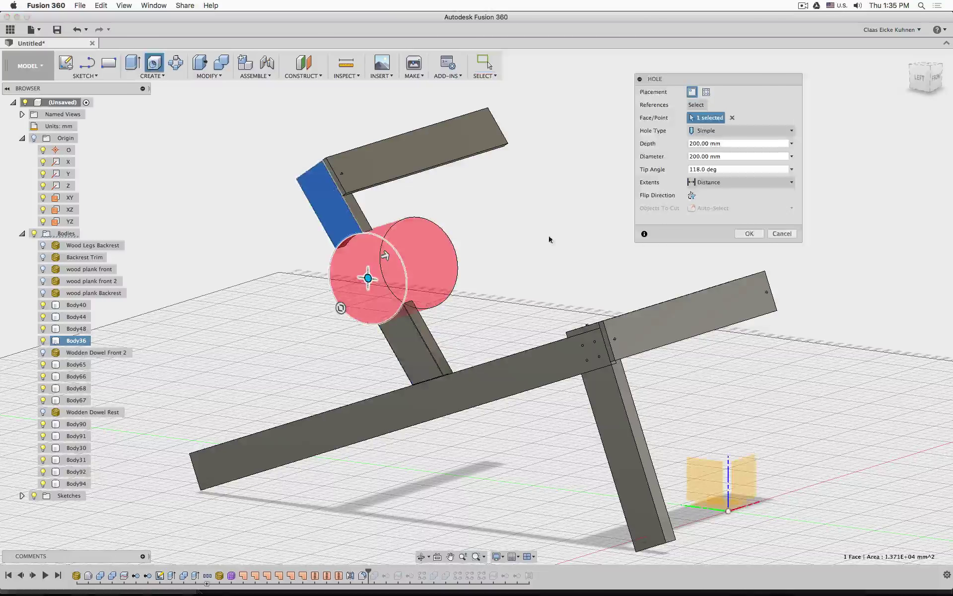
{"action": "left_click", "coordinate": [778, 235]}
{"action": "left_click", "coordinate": [361, 258]}
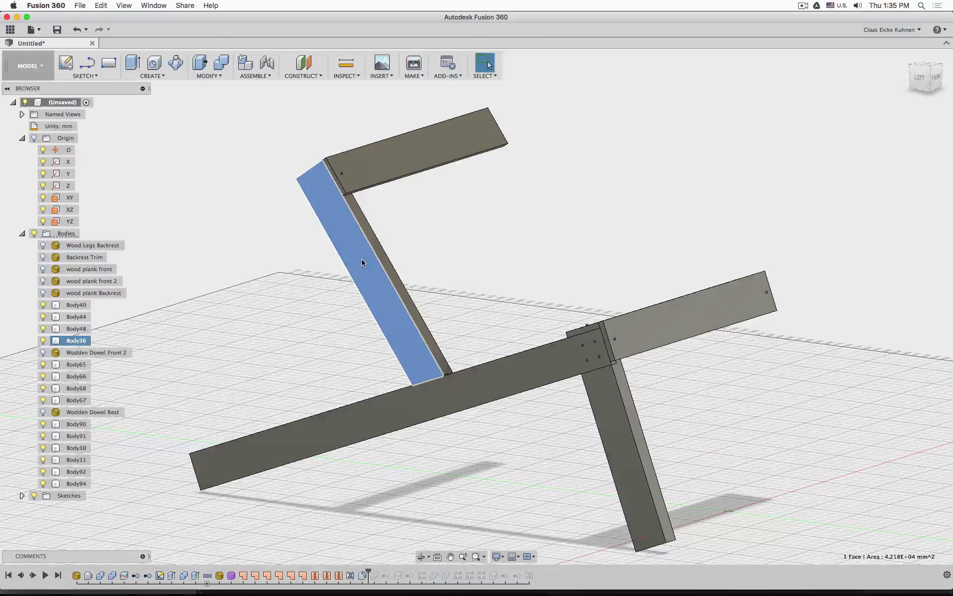
{"action": "key", "text": "v"}
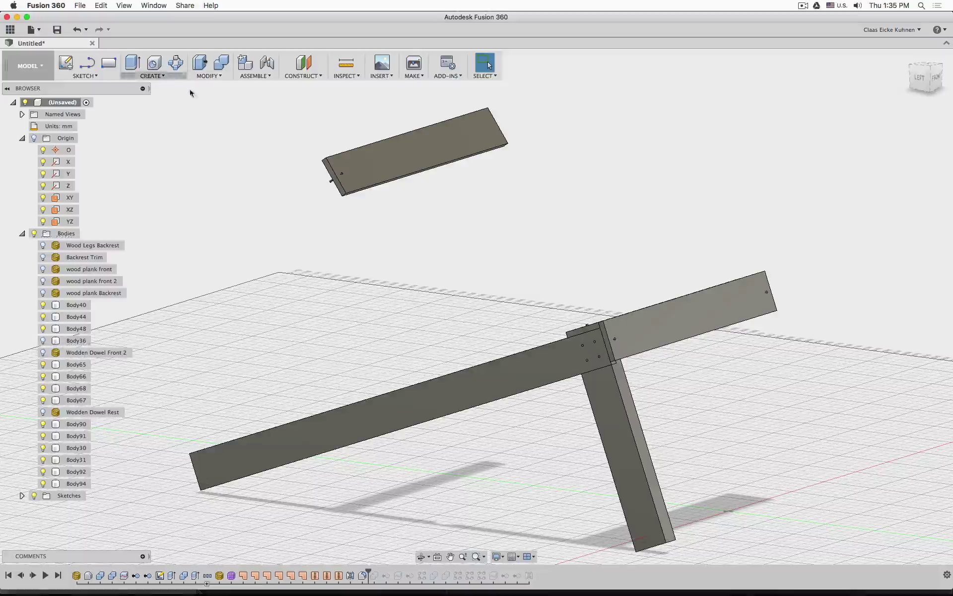
{"action": "left_click", "coordinate": [208, 75]}
{"action": "left_click", "coordinate": [214, 95]}
{"action": "scroll", "coordinate": [357, 141], "scroll_direction": "up", "scroll_amount": 5}
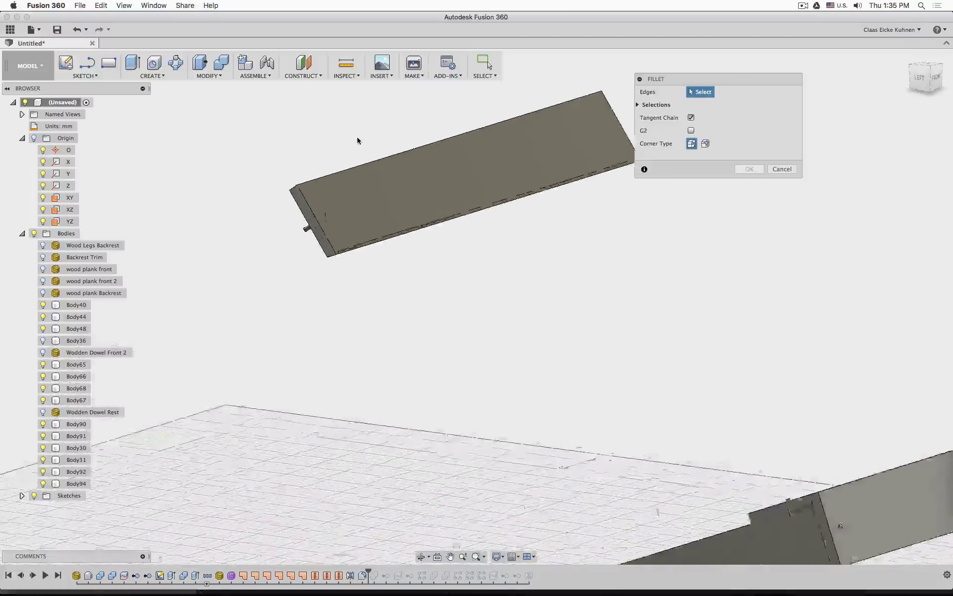
{"action": "left_click_drag", "start_coordinate": [585, 294], "coordinate": [360, 141]}
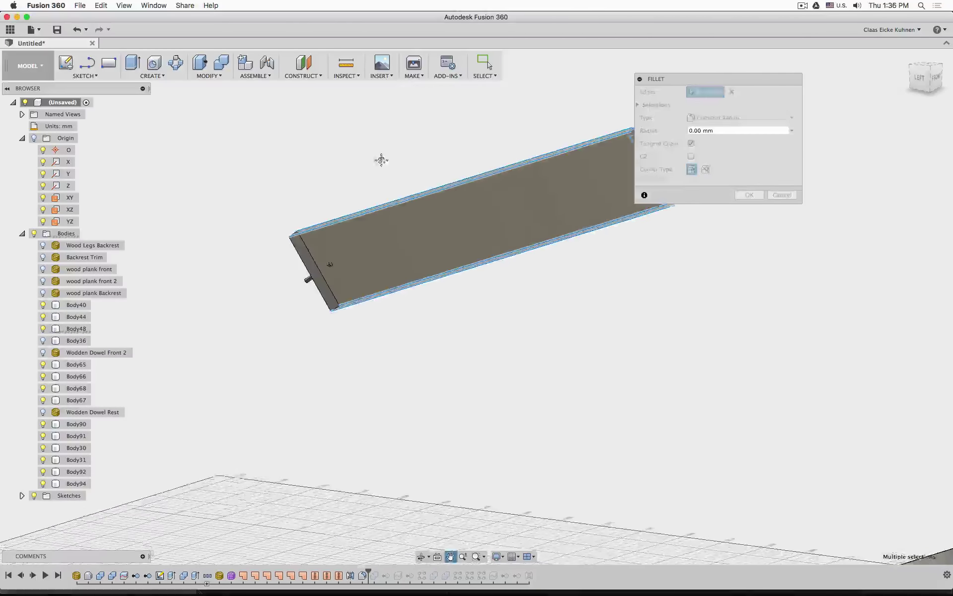
{"action": "middle_click_drag", "start_coordinate": [382, 160], "coordinate": [417, 153]}
{"action": "left_click_drag", "start_coordinate": [317, 246], "coordinate": [316, 248]}
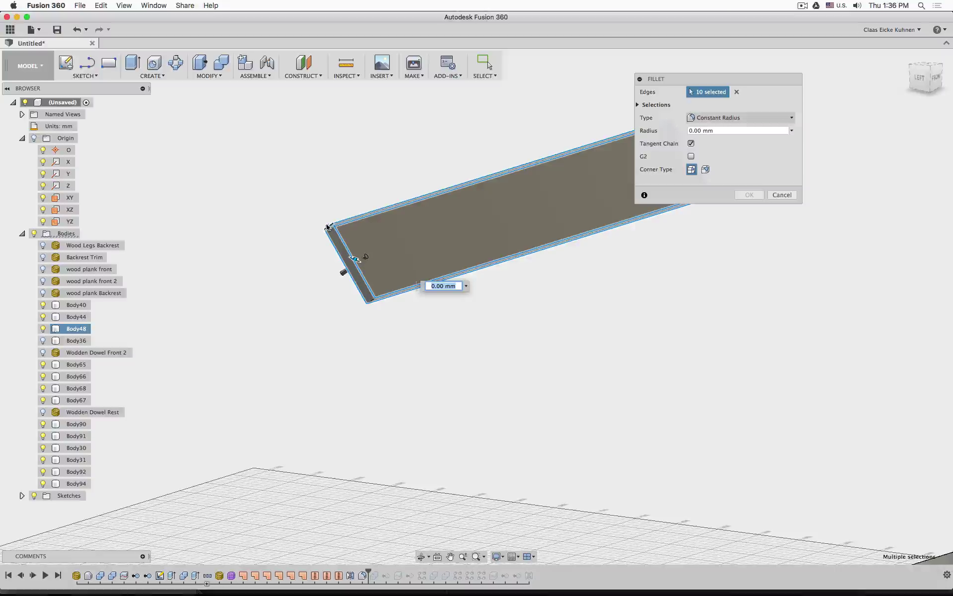
{"action": "left_click", "coordinate": [323, 232]}
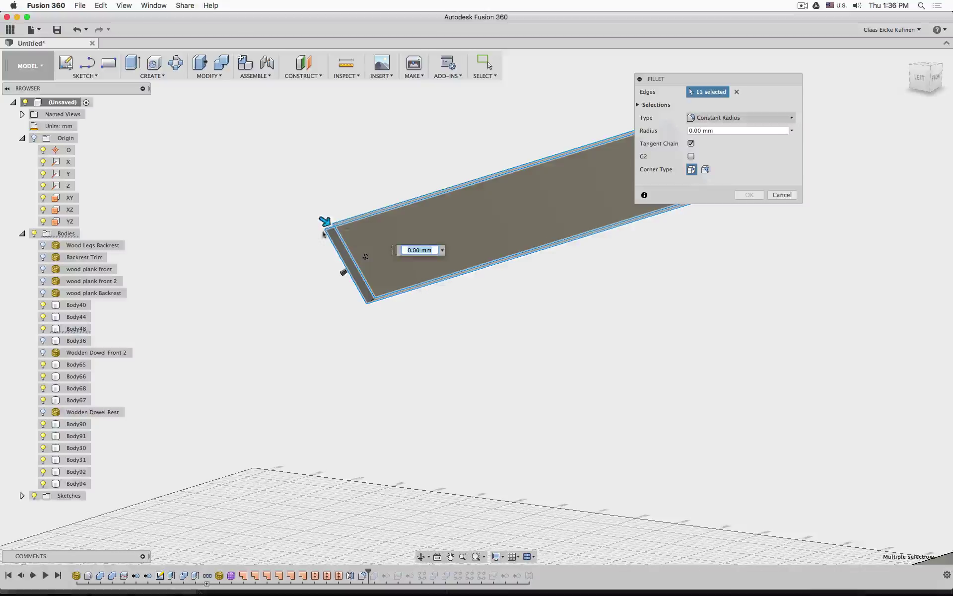
{"action": "left_click", "coordinate": [372, 296]}
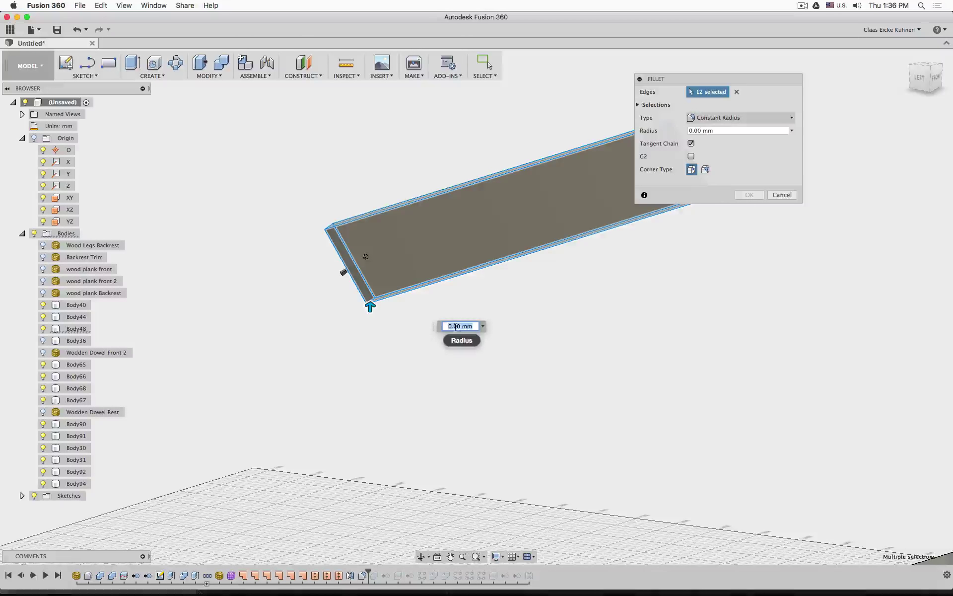
Rename the radius parameter of the first fillet, Fillet1, as Rounding in the model's parameters.
{"action": "left_click", "coordinate": [209, 76]}
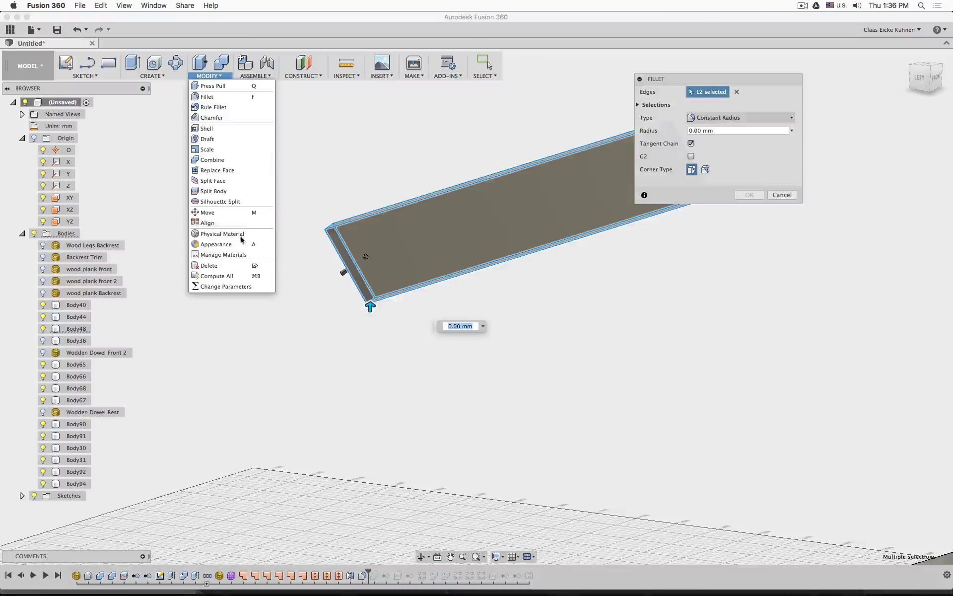
{"action": "left_click", "coordinate": [237, 290]}
{"action": "scroll", "coordinate": [323, 234], "scroll_direction": "down", "scroll_amount": 5}
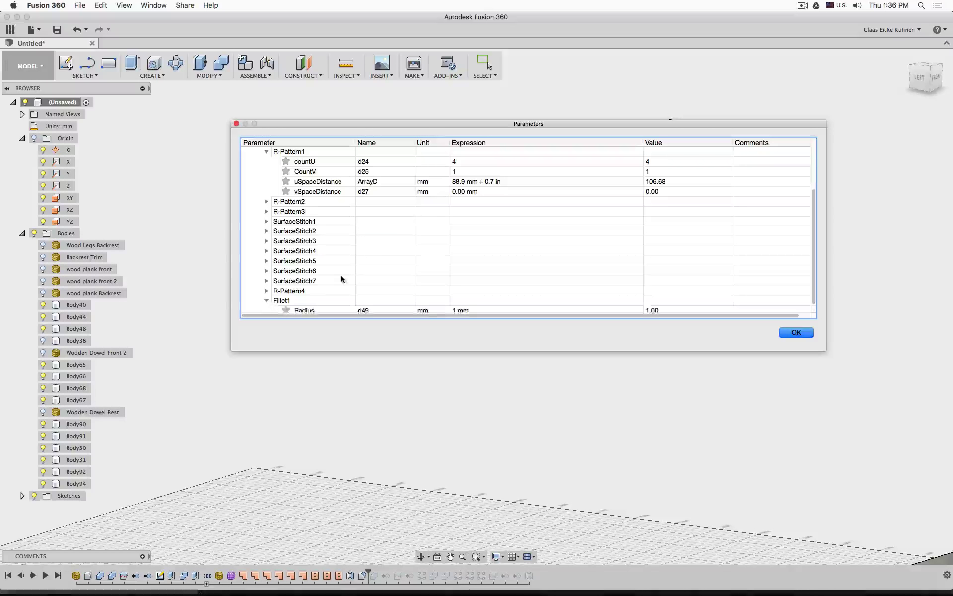
{"action": "scroll", "coordinate": [341, 279], "scroll_direction": "down", "scroll_amount": 1}
{"action": "double_click", "coordinate": [375, 301]}
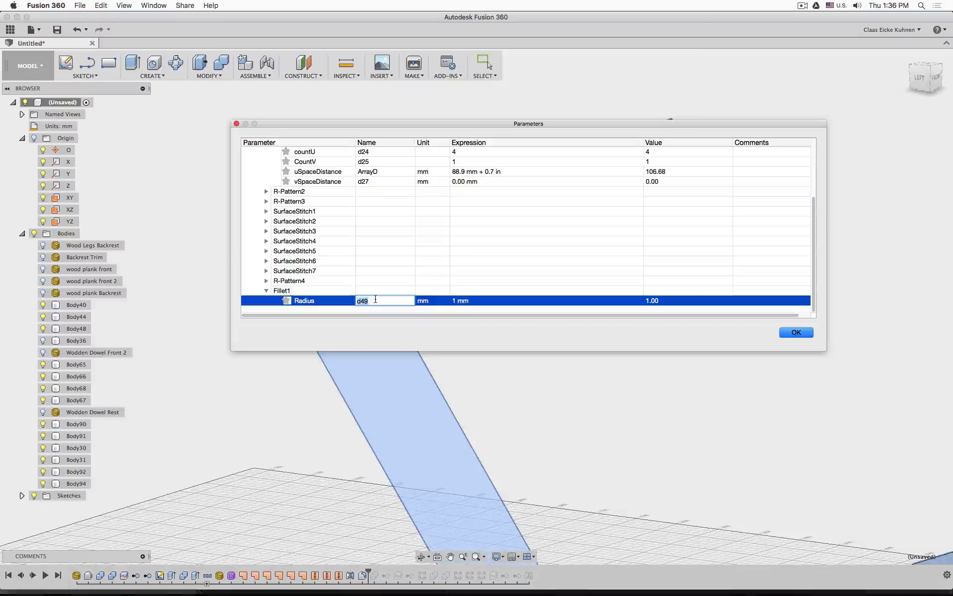
{"action": "type", "text": "Rounding"}
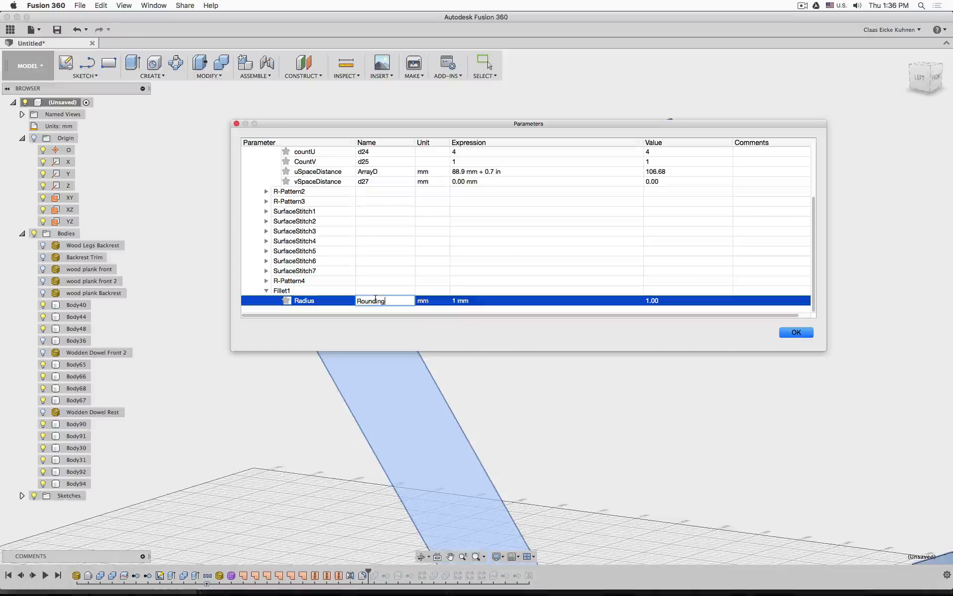
{"action": "left_click", "coordinate": [794, 332]}
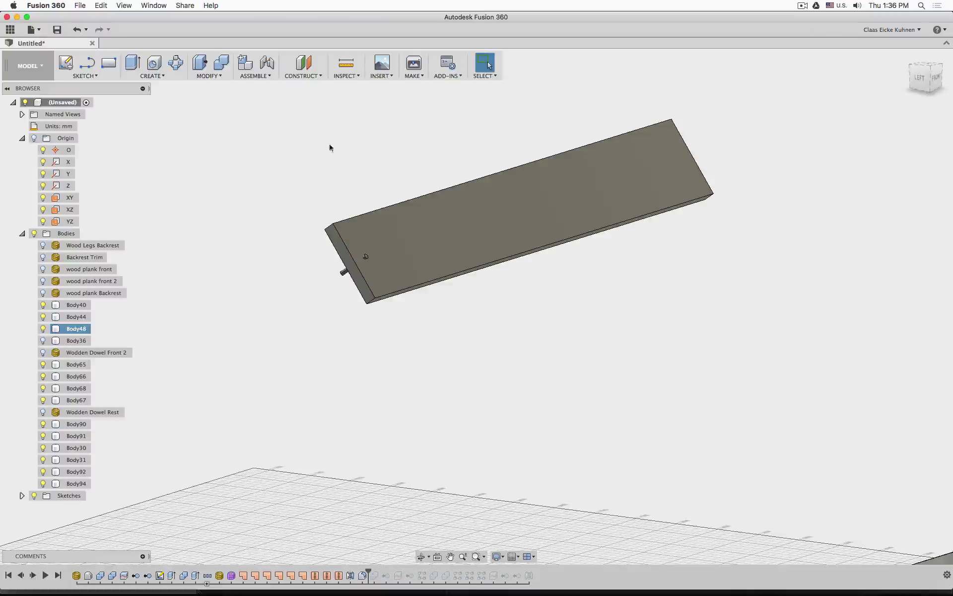
Start a new fillet on the backrest plank and select all 12 of its outer edges, including both ends.
{"action": "left_click", "coordinate": [220, 80]}
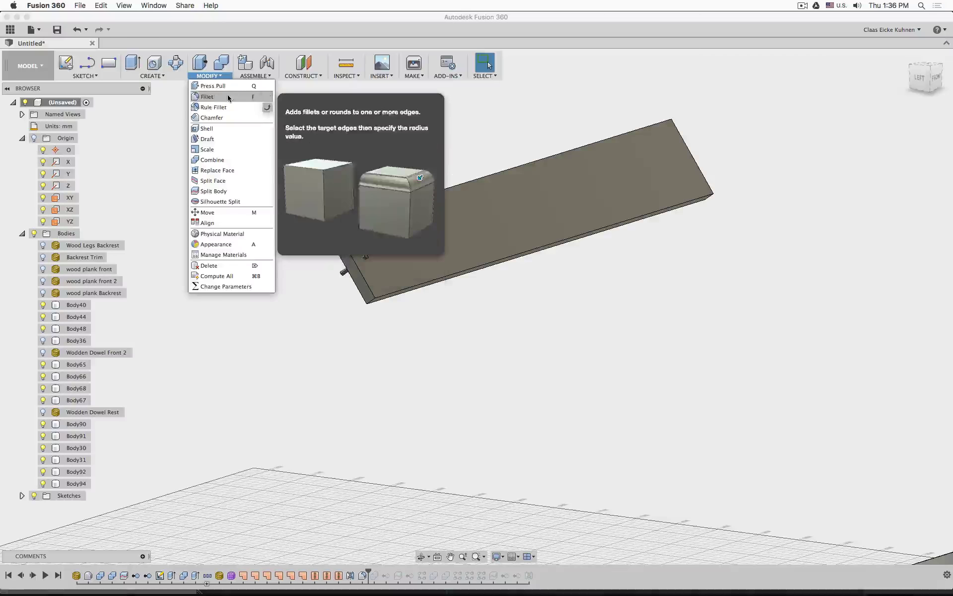
{"action": "left_click", "coordinate": [228, 99]}
{"action": "left_click", "coordinate": [467, 210]}
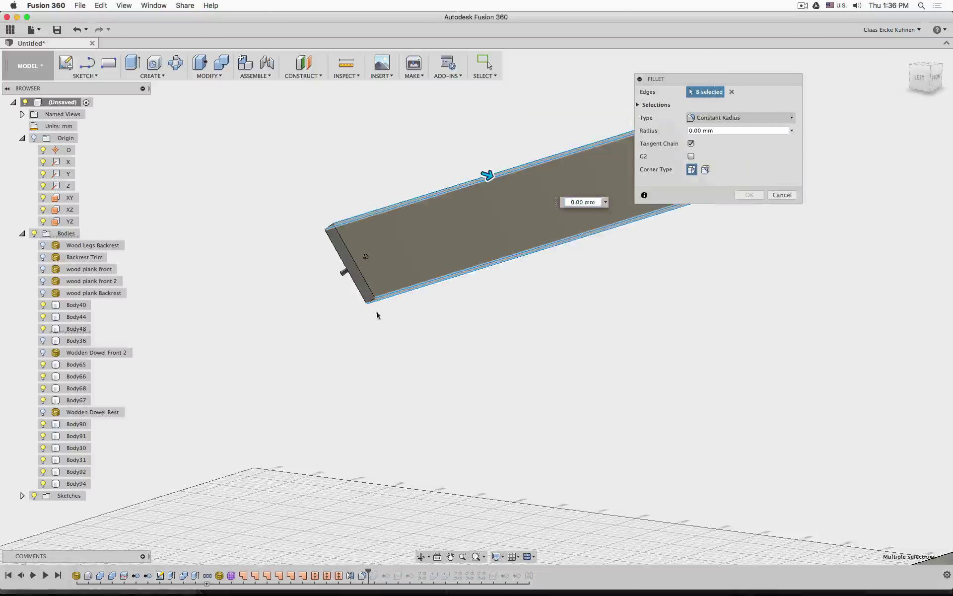
{"action": "left_click", "coordinate": [311, 216]}
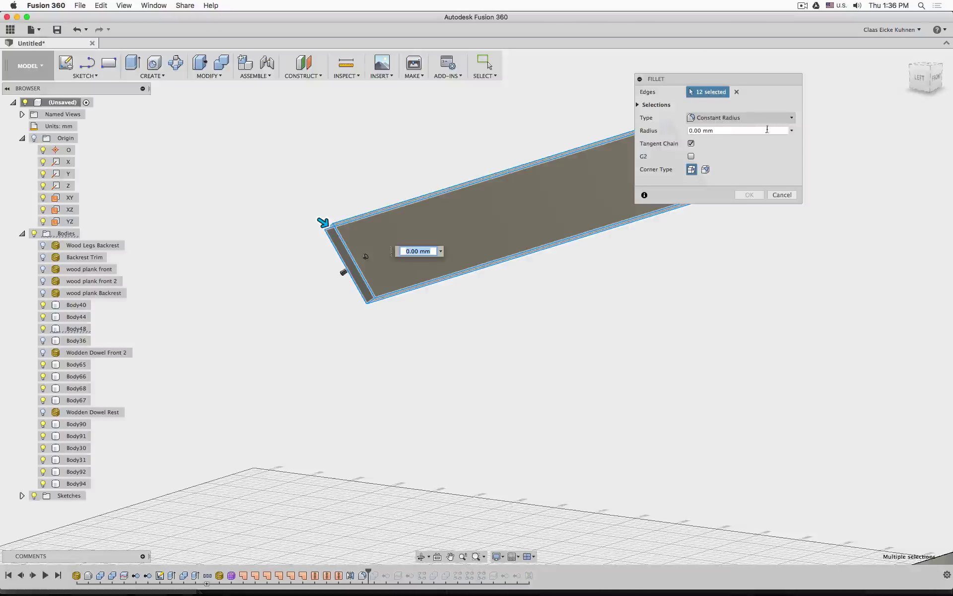